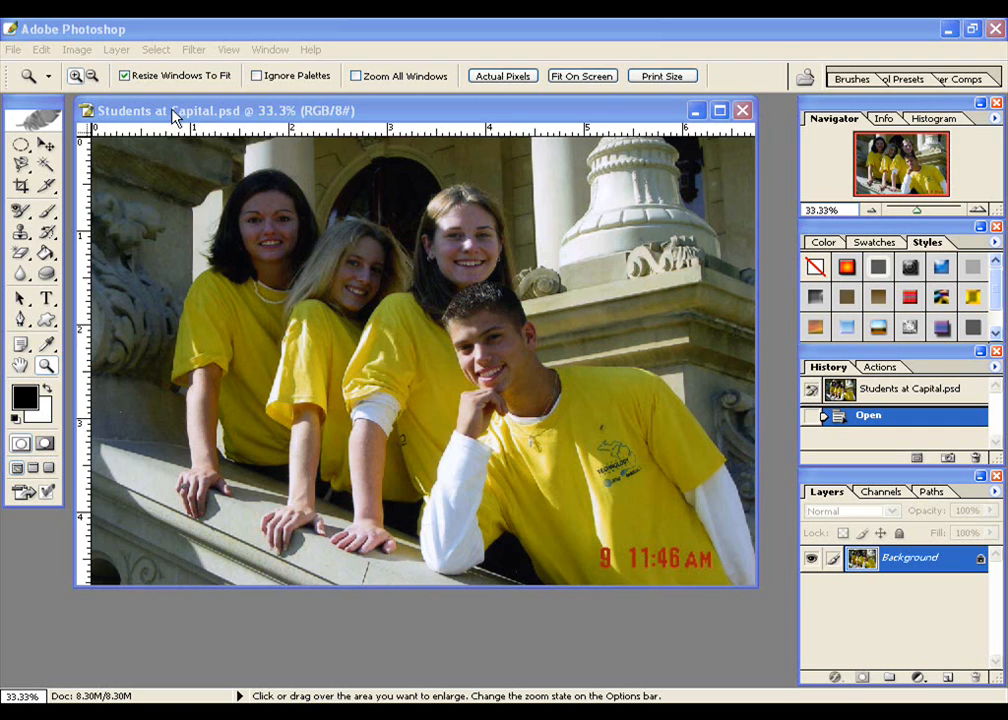
Duplicate the Students at Capital.psd image as "Students at Capital copy".
left_click(172, 113)
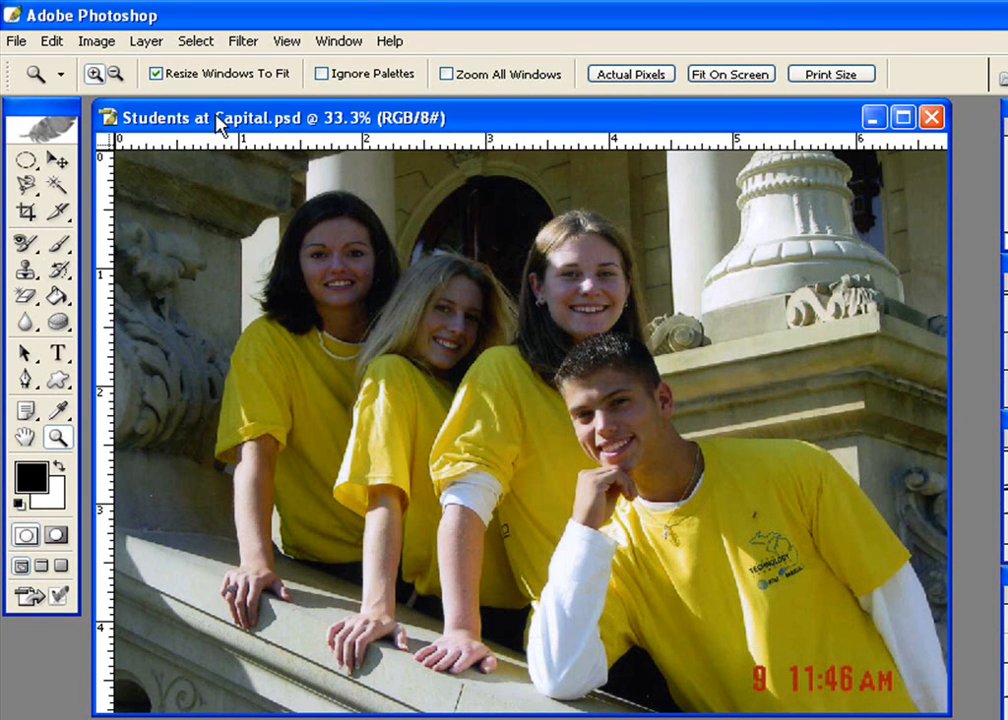
left_click(96, 42)
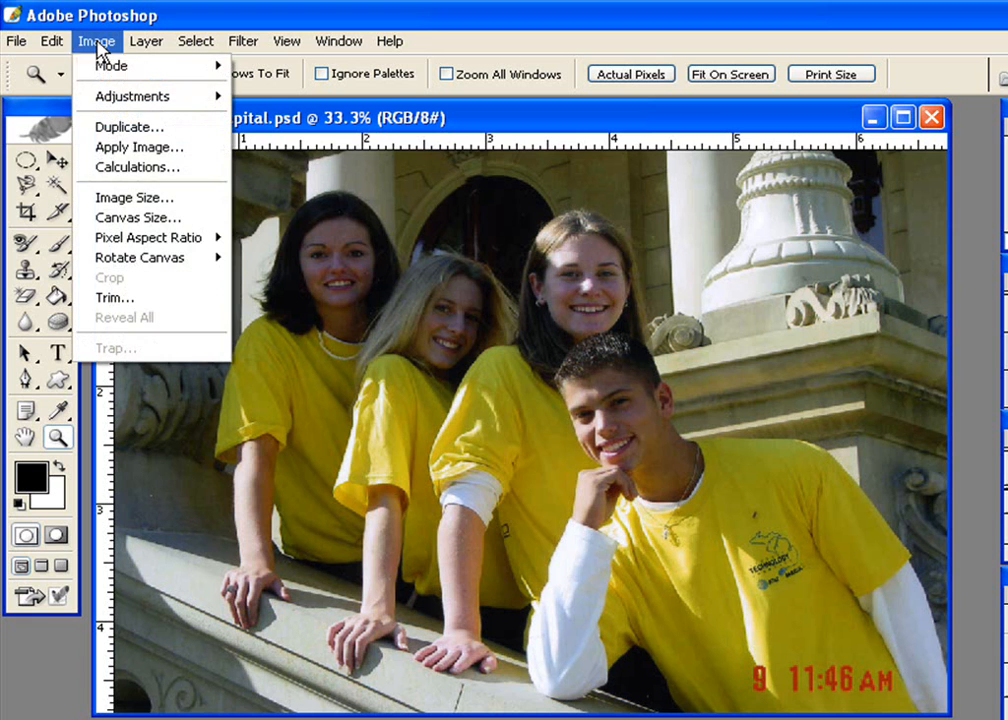
left_click(112, 128)
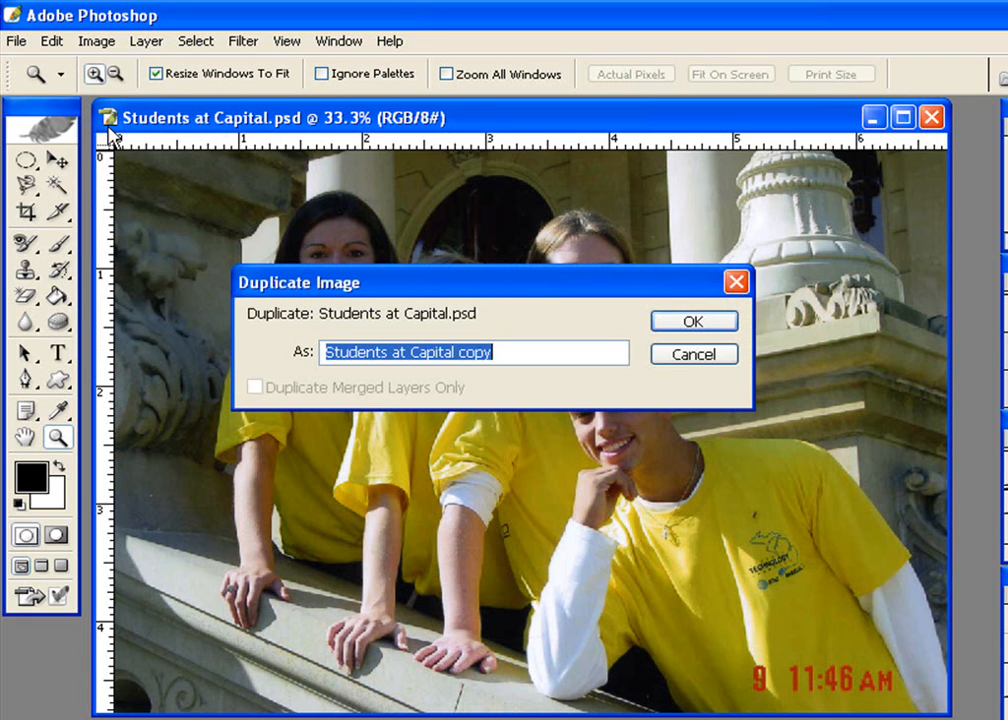
left_click(693, 321)
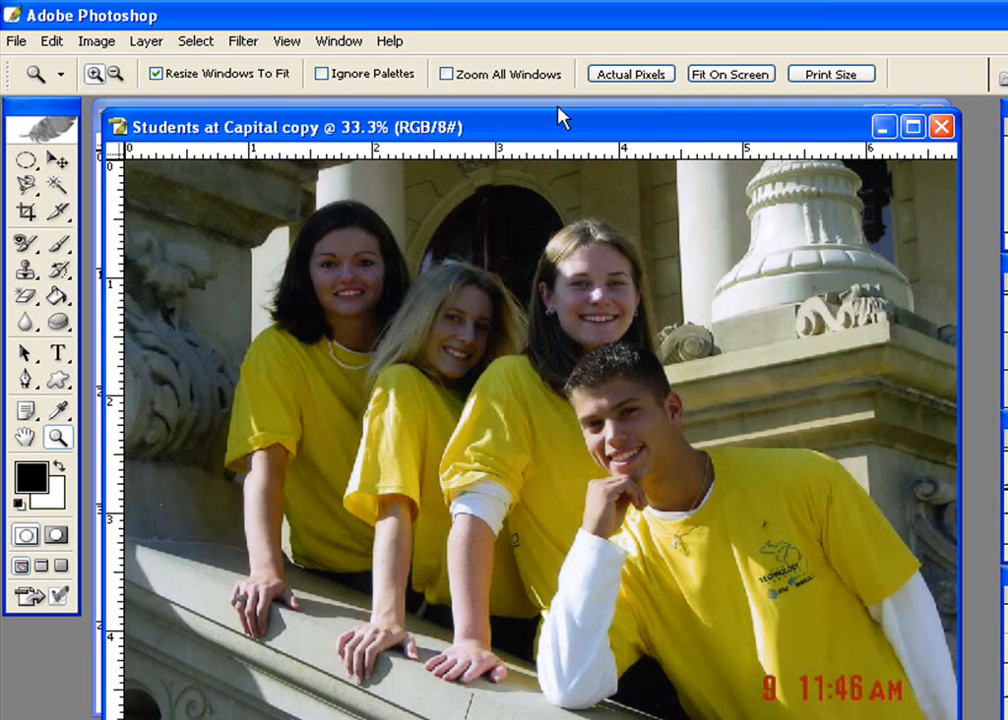
Close the original image and move the copy's window into its place.
left_click_drag(545, 130, 555, 170)
left_click(928, 117)
left_click_drag(660, 172, 647, 128)
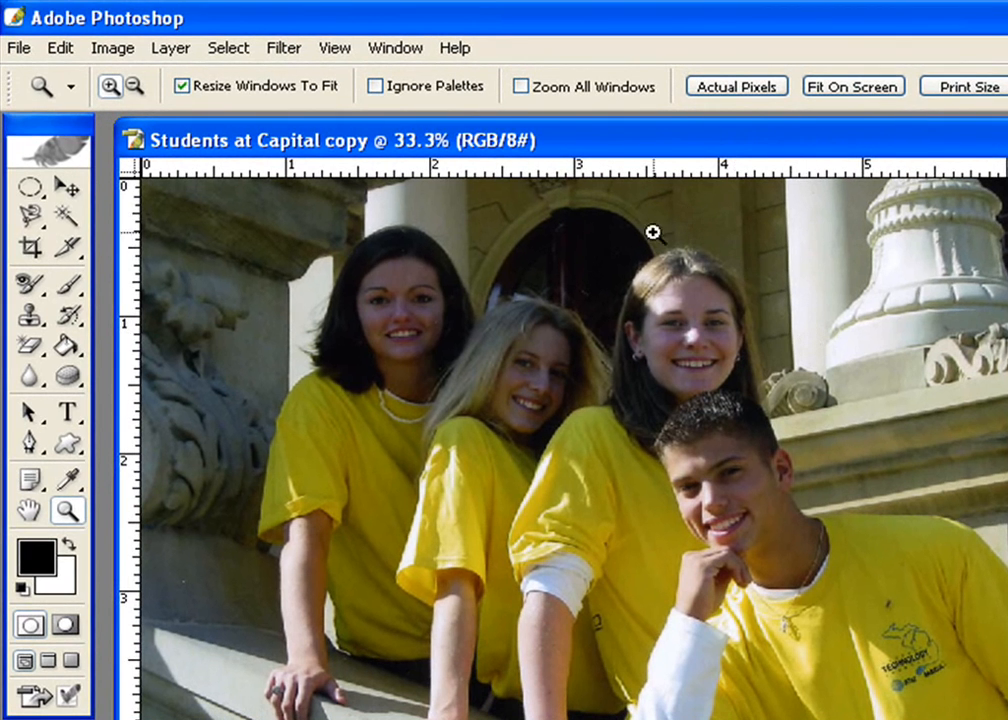
Try the Blur tool at 100% strength on the stone pedestal and undo the stroke.
left_click(38, 384)
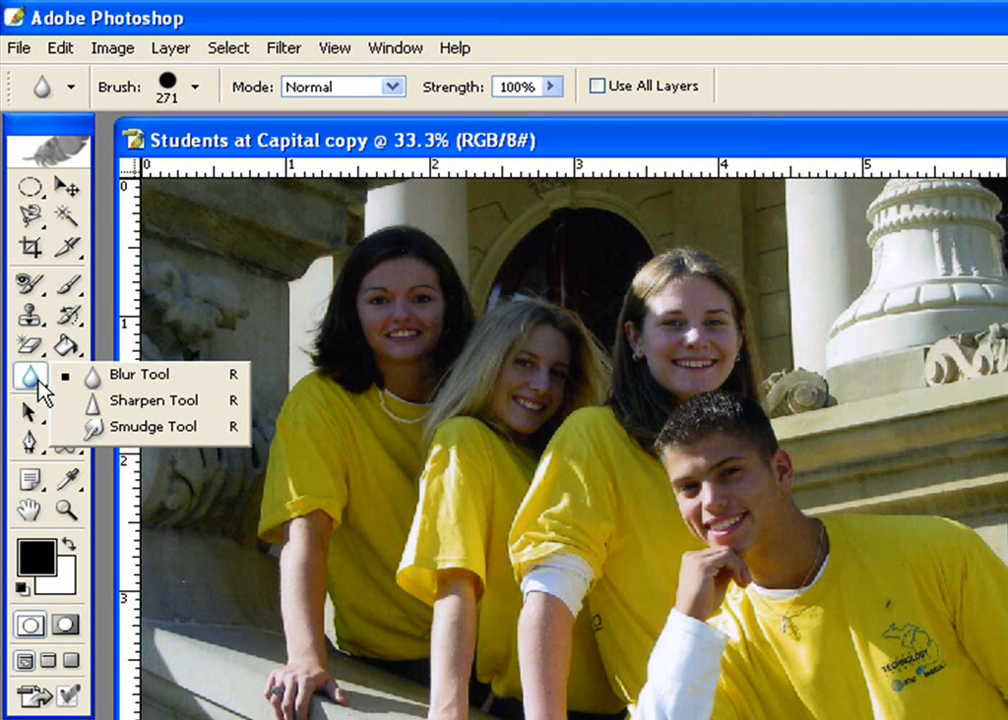
left_click(150, 380)
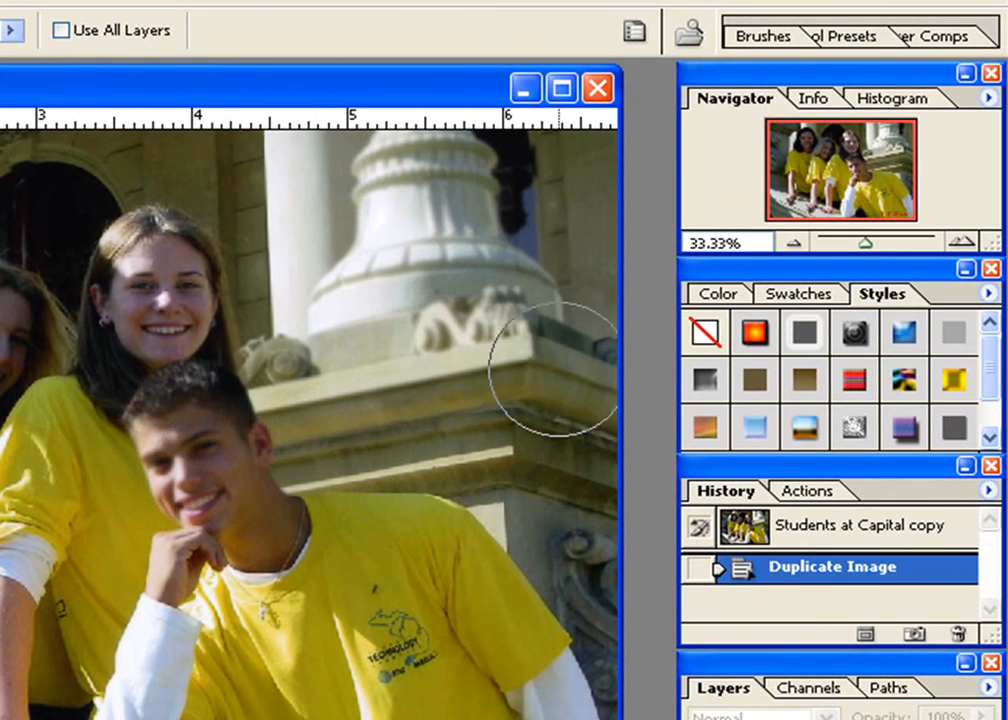
left_click_drag(591, 306, 571, 320)
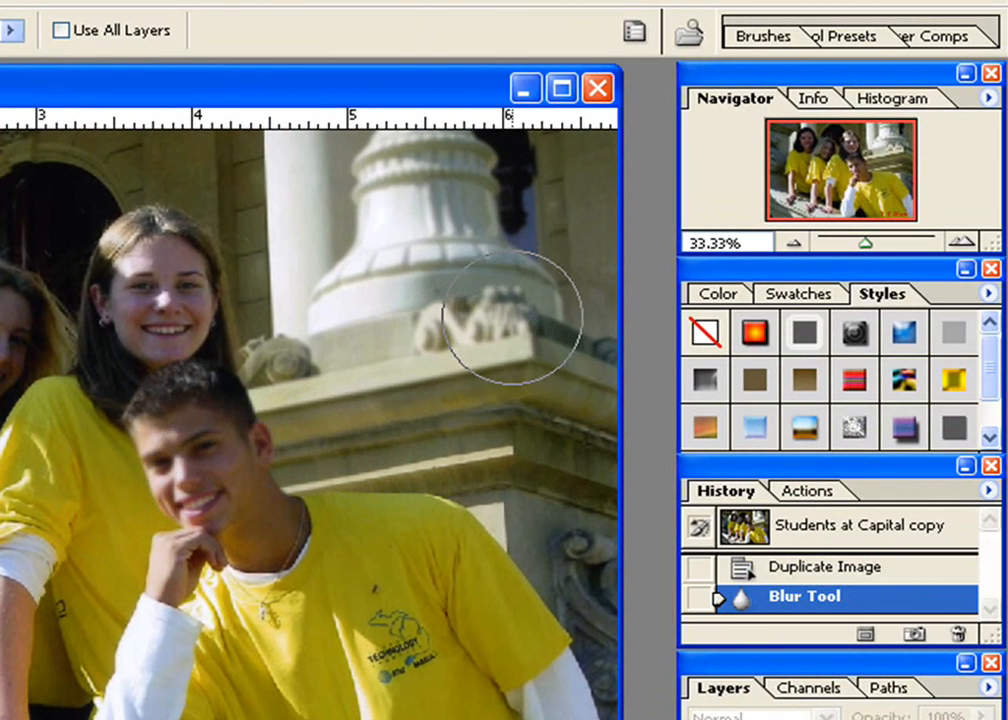
left_click(900, 568)
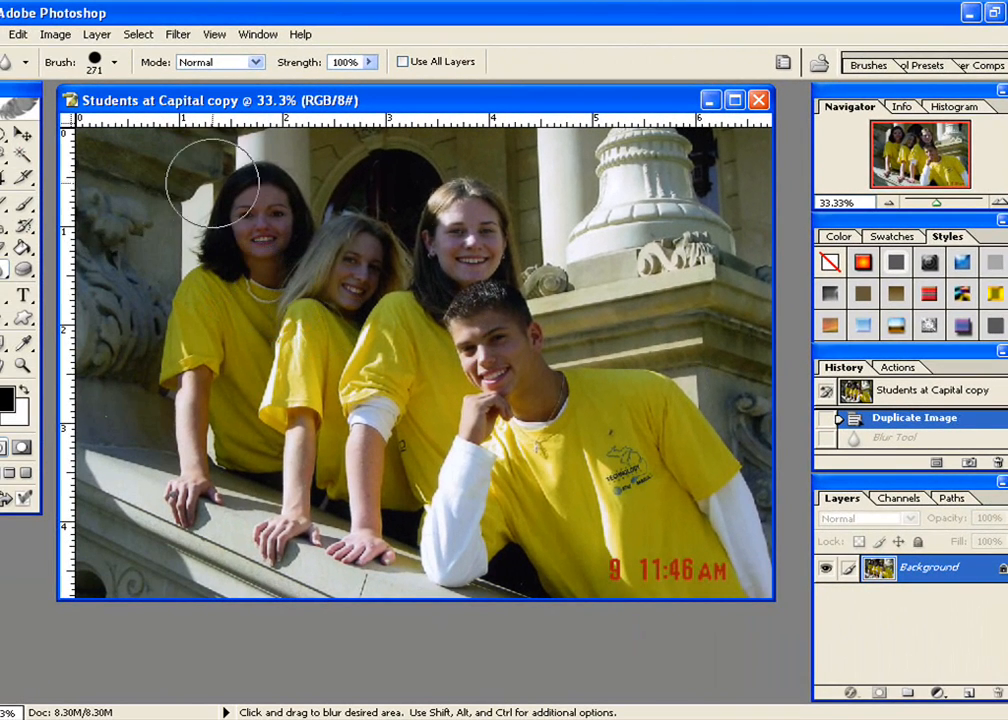
Make a new Magic Wand selection of the white pedestal at tolerance 32, and set the wand to add to the selection.
left_click(21, 367)
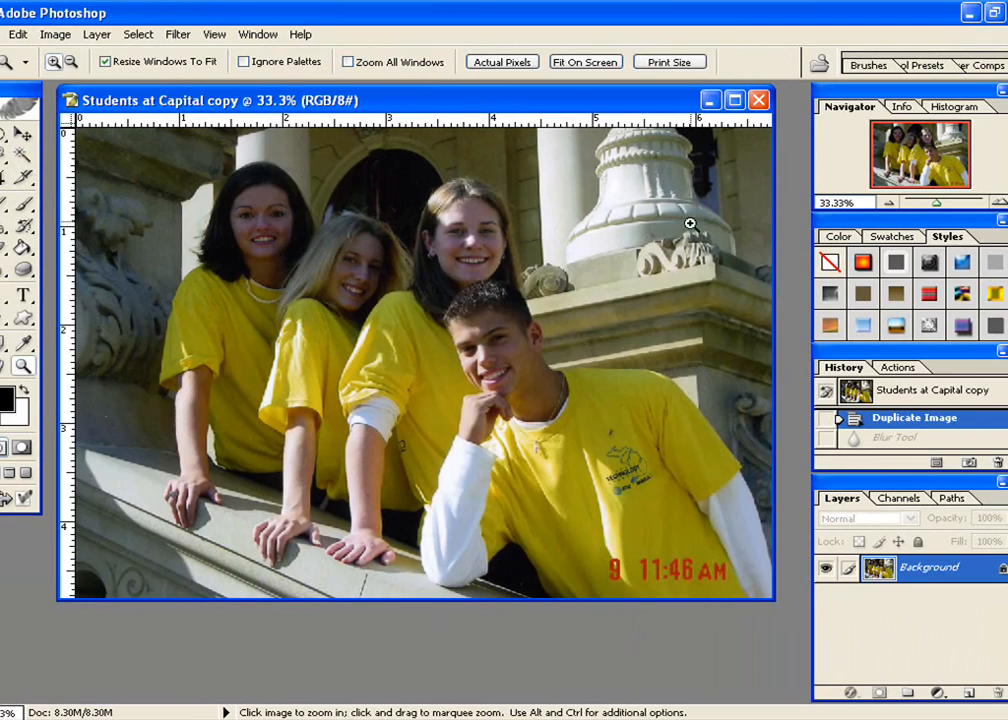
left_click(658, 194)
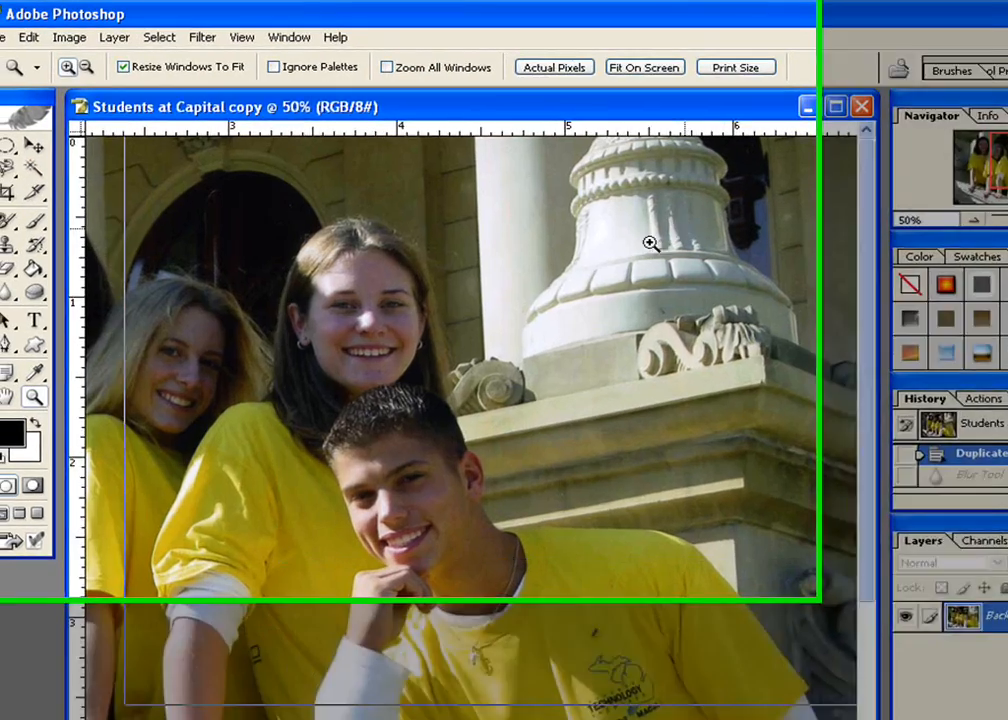
left_click(585, 215)
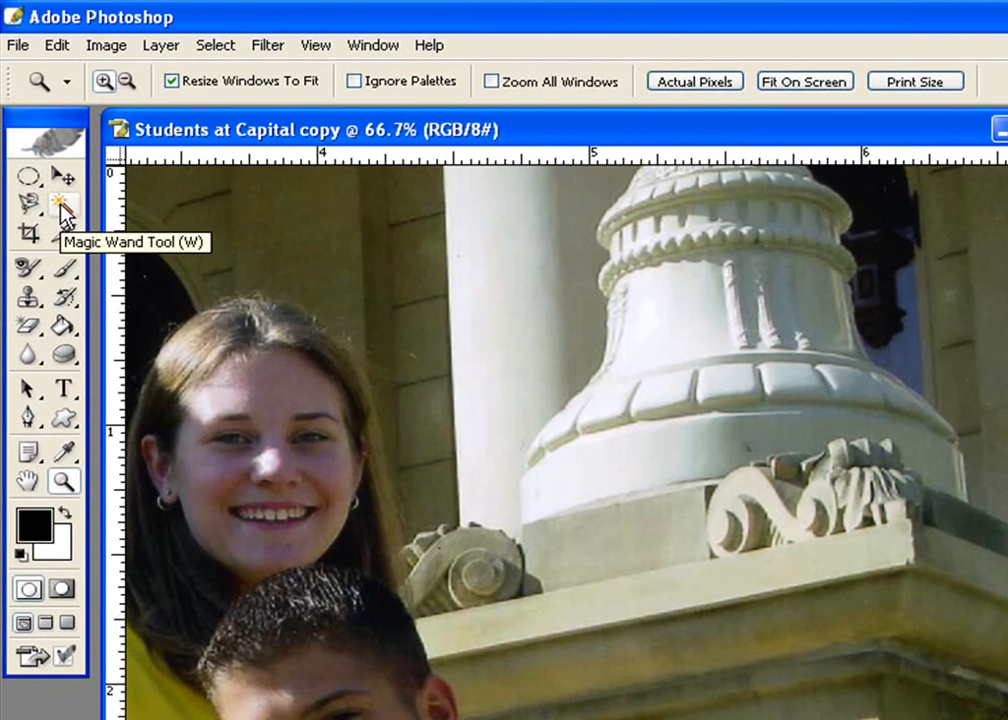
left_click(62, 206)
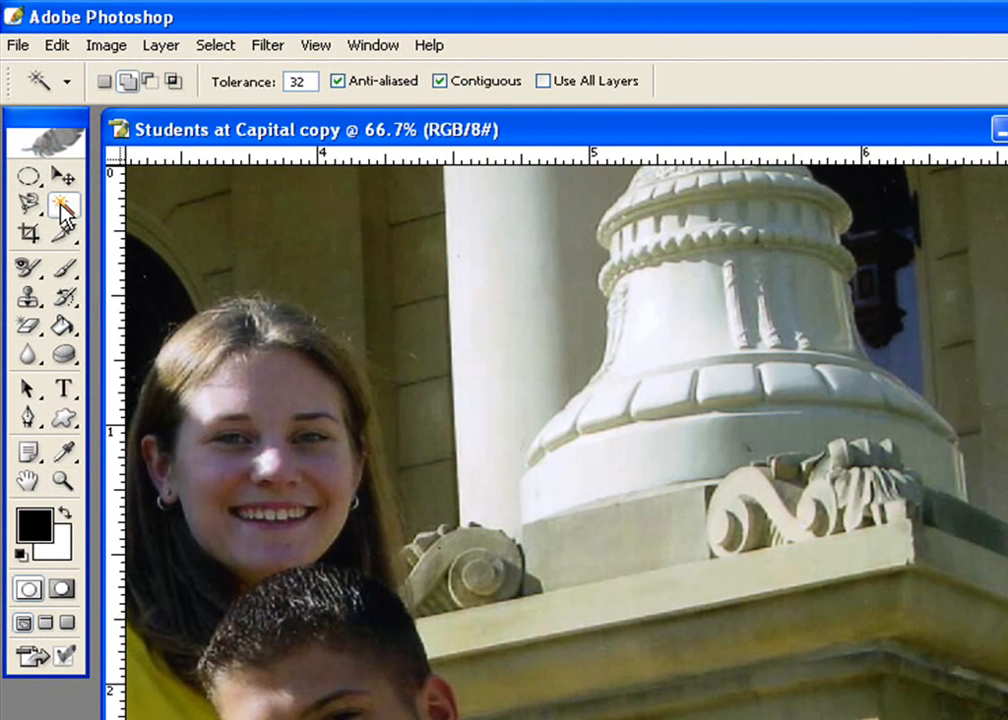
left_click(106, 84)
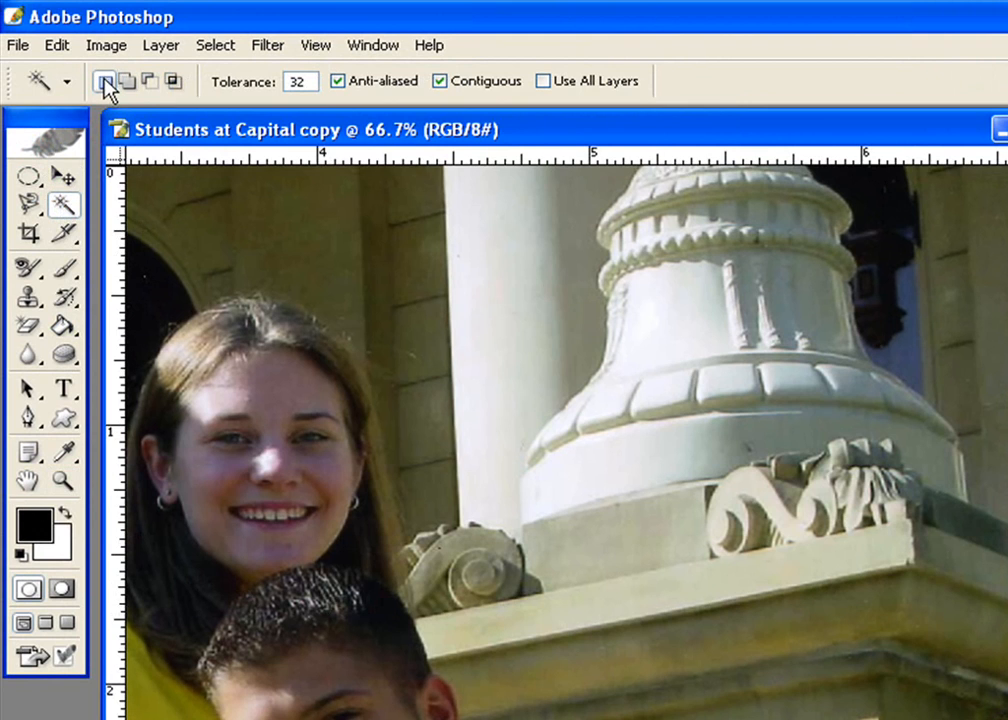
left_click(698, 307)
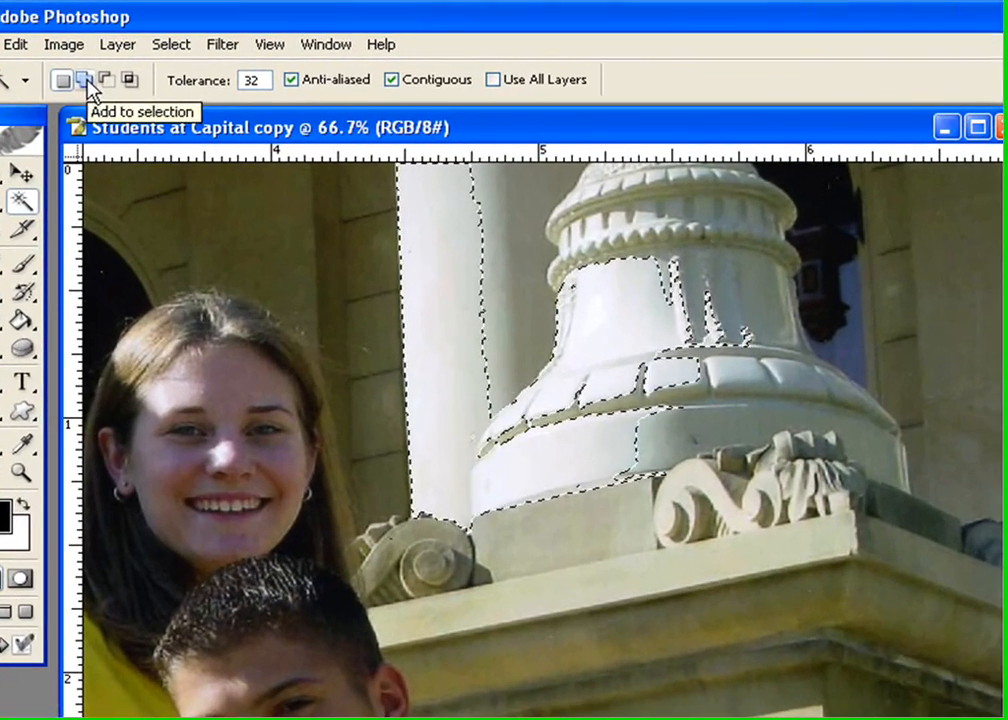
left_click(75, 66)
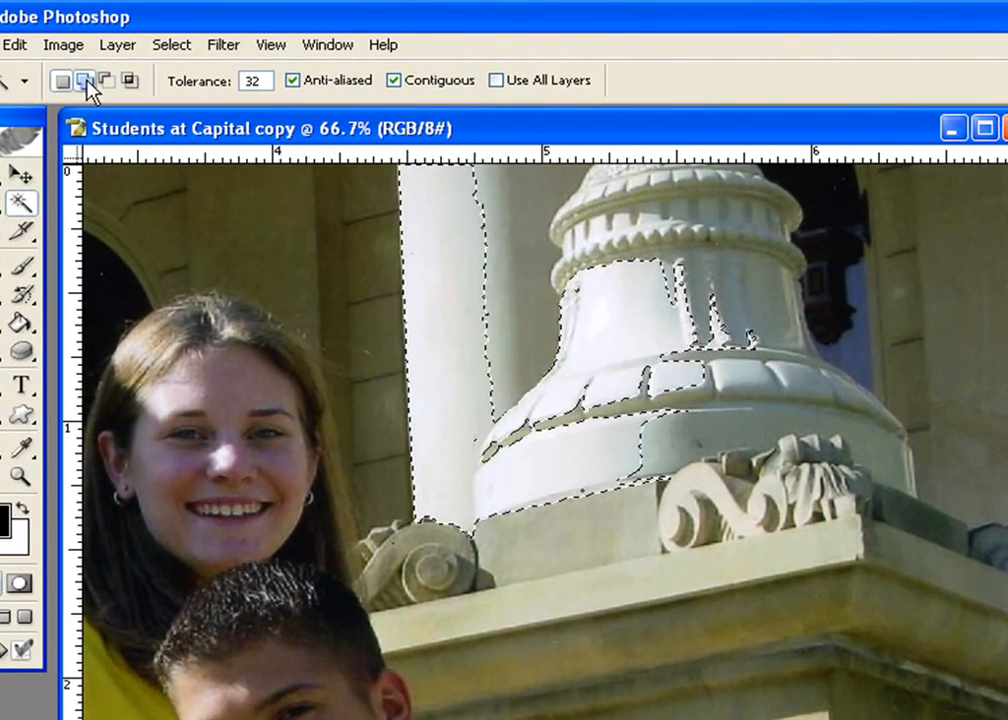
Try adding the shaded part of the pedestal to the Magic Wand selection, and revert to the first wand selection.
left_click(690, 257)
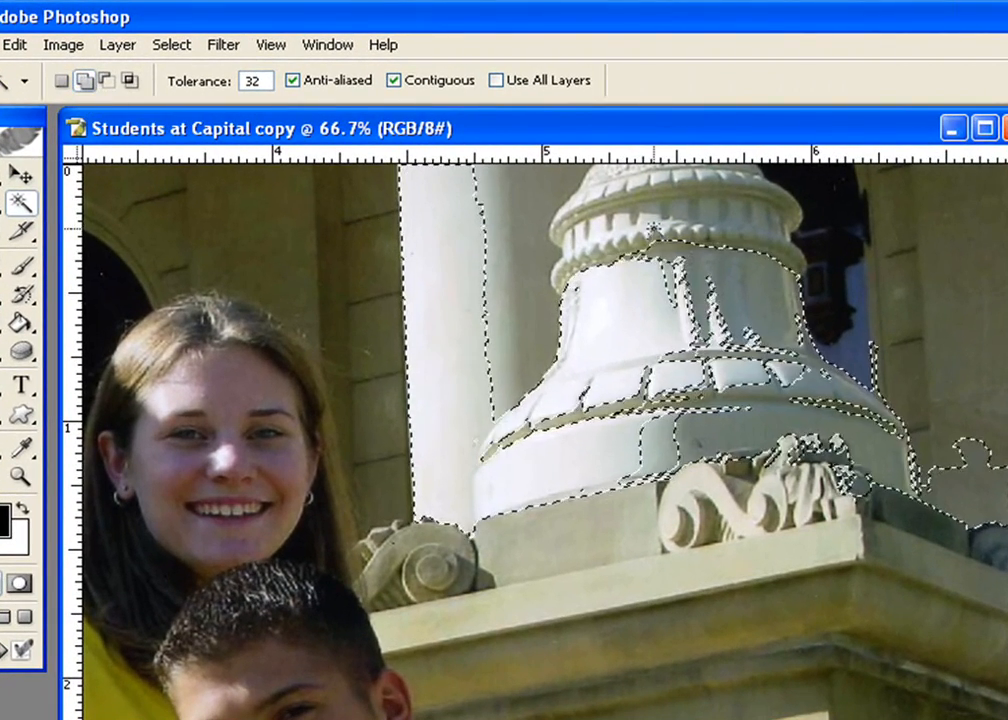
left_click_drag(262, 80, 237, 80)
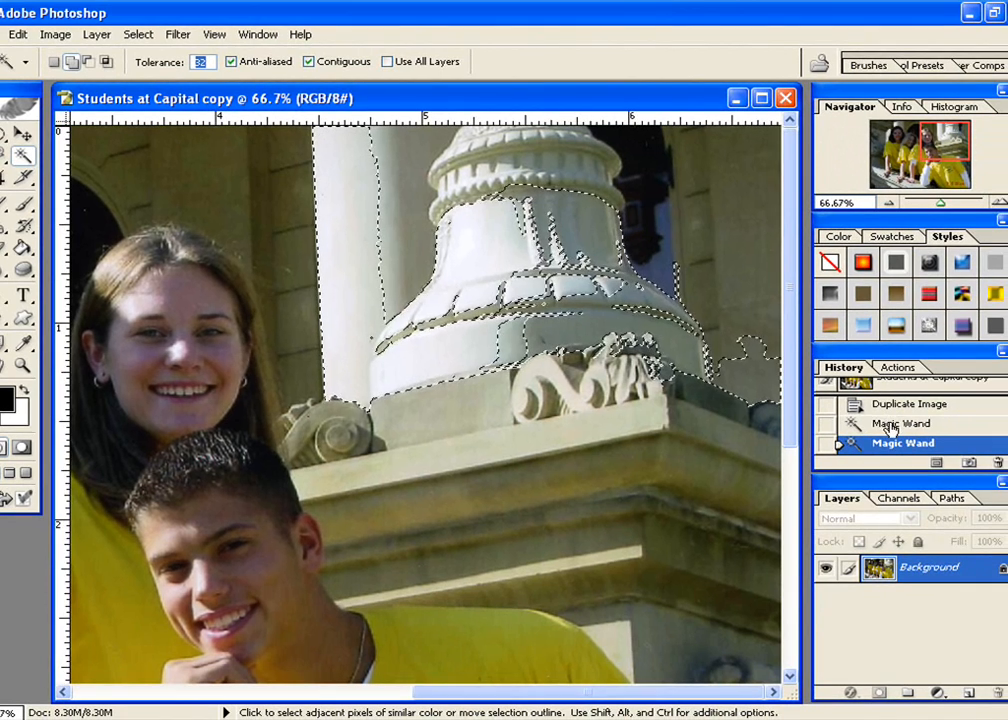
left_click(890, 424)
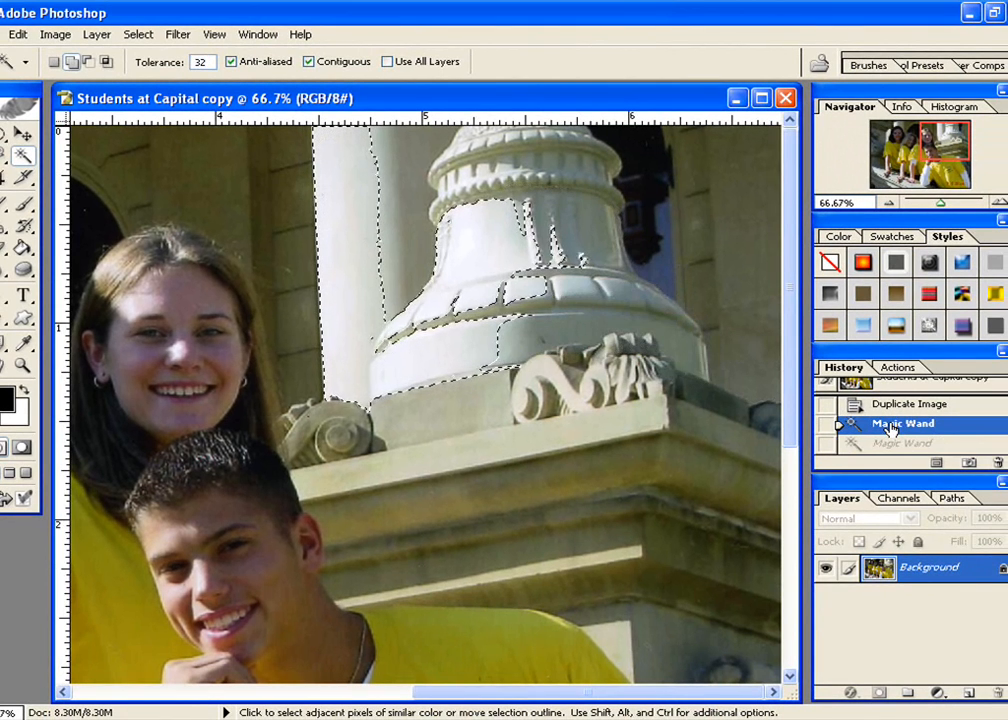
Add the pedestal's molded rings, the rest of the column and the gray block below to the Magic Wand selection.
left_click(502, 172)
left_click(472, 184)
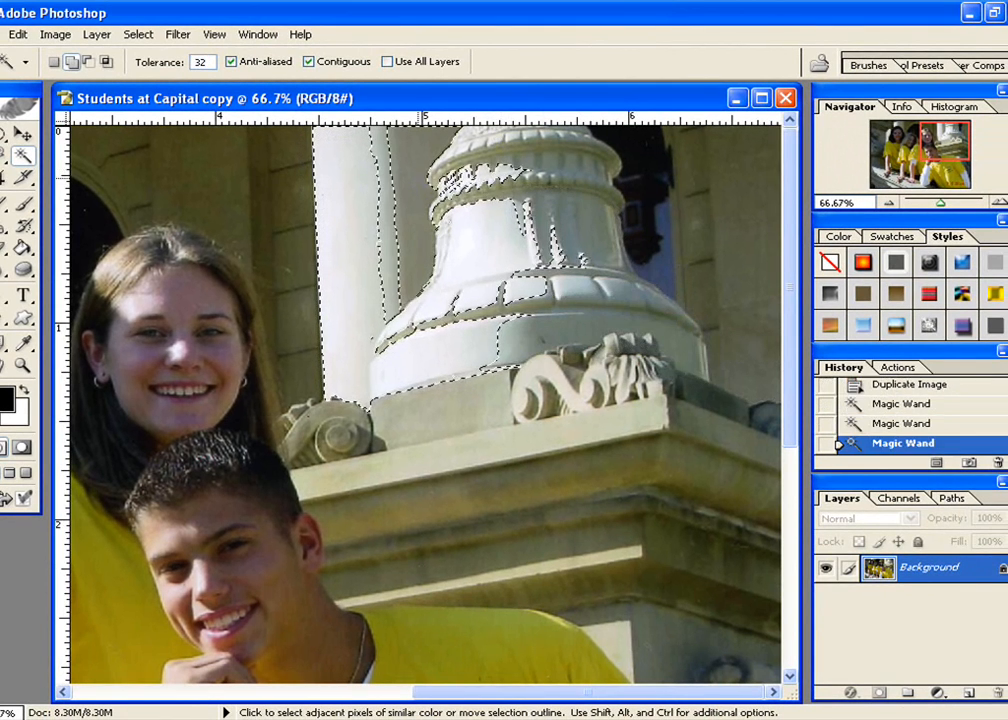
left_click(385, 167)
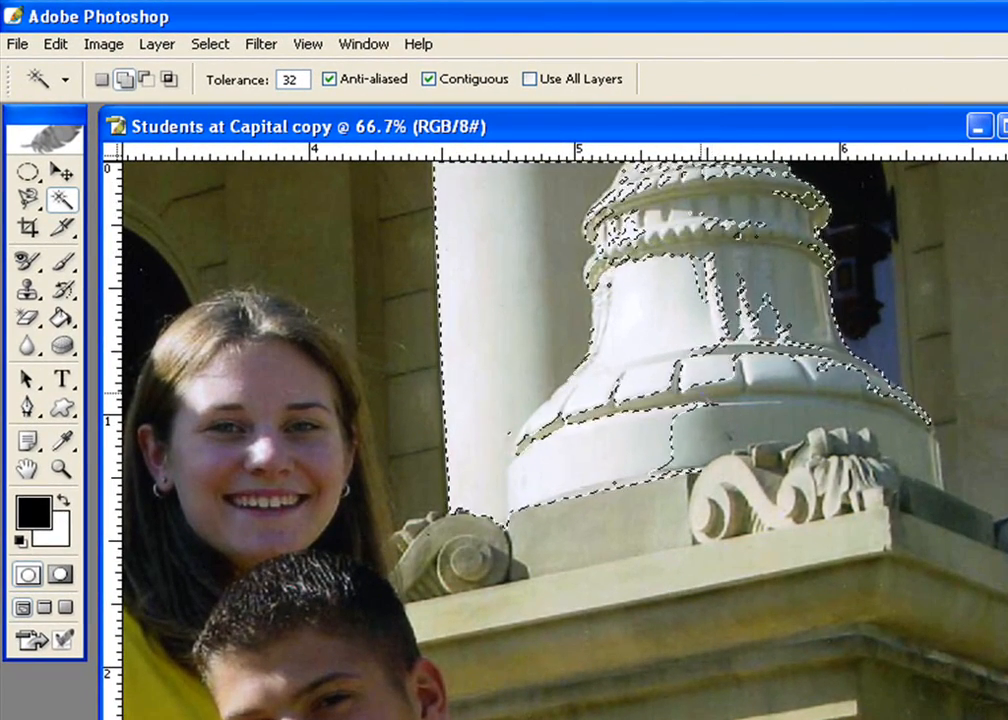
left_click(640, 530)
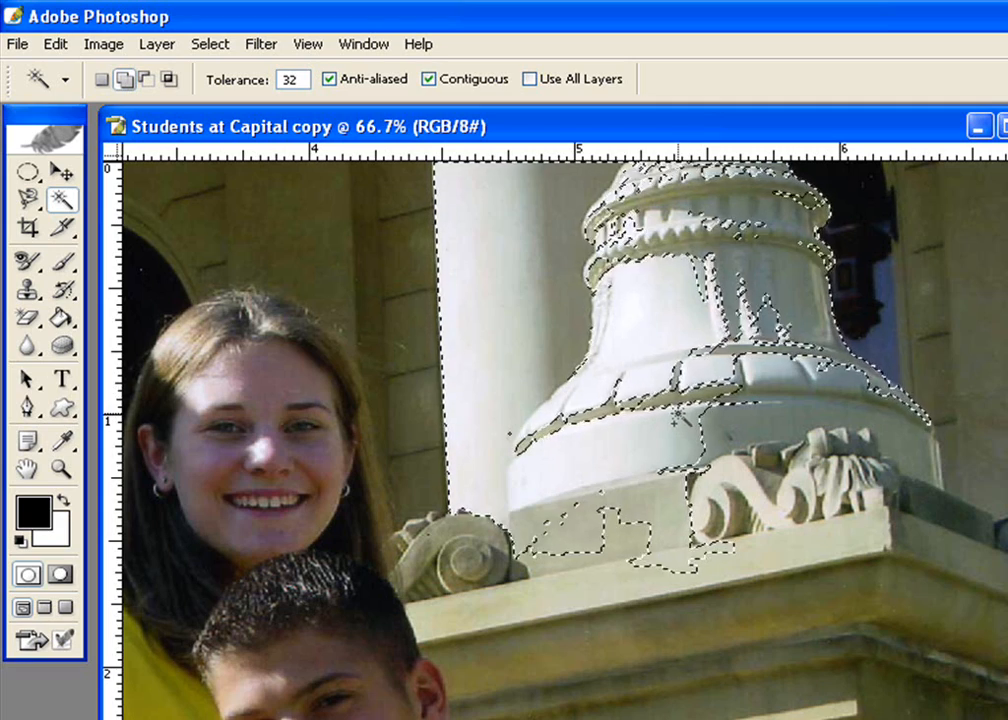
Extend the selection over the whole pedestal, scroll carvings and upper ledge by painting white in Quick Mask mode, and return to standard mode.
left_click(62, 580)
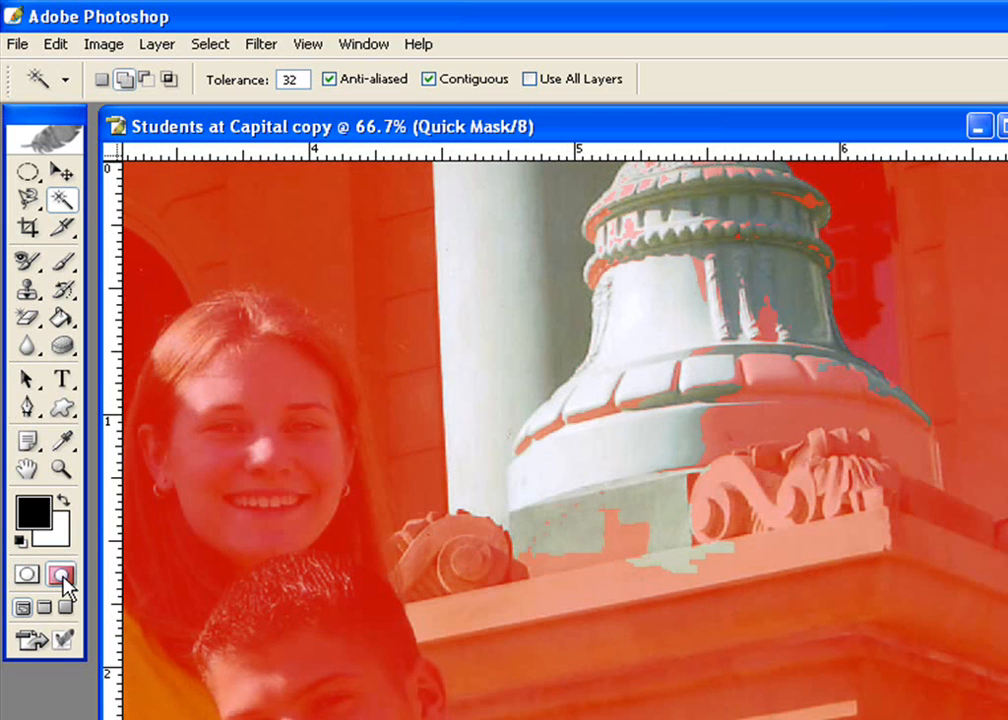
left_click(66, 505)
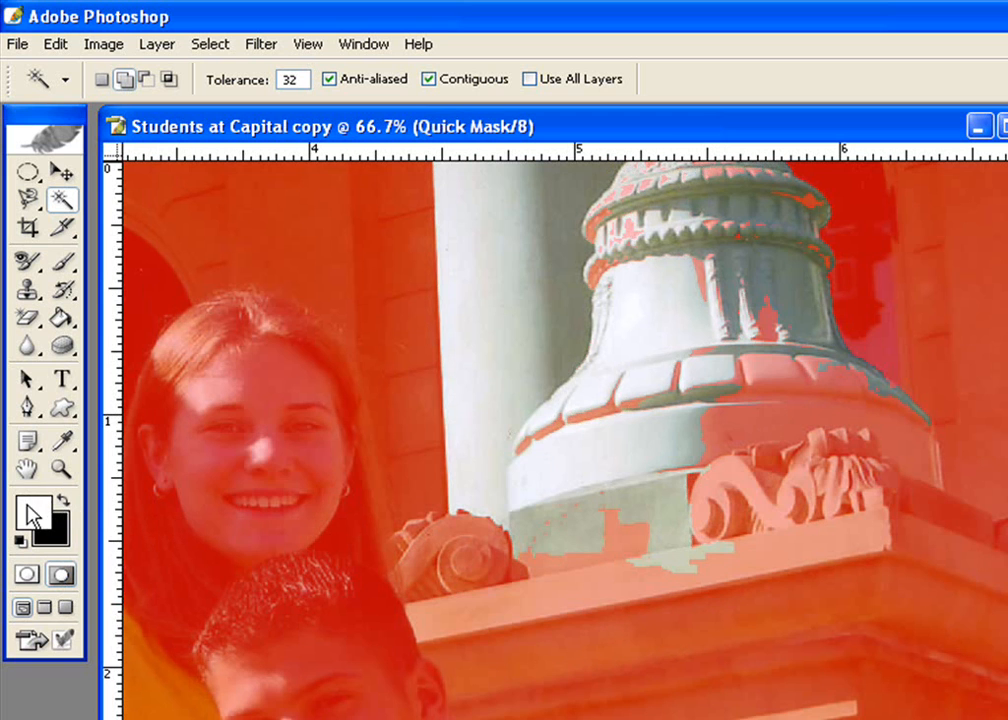
left_click(70, 269)
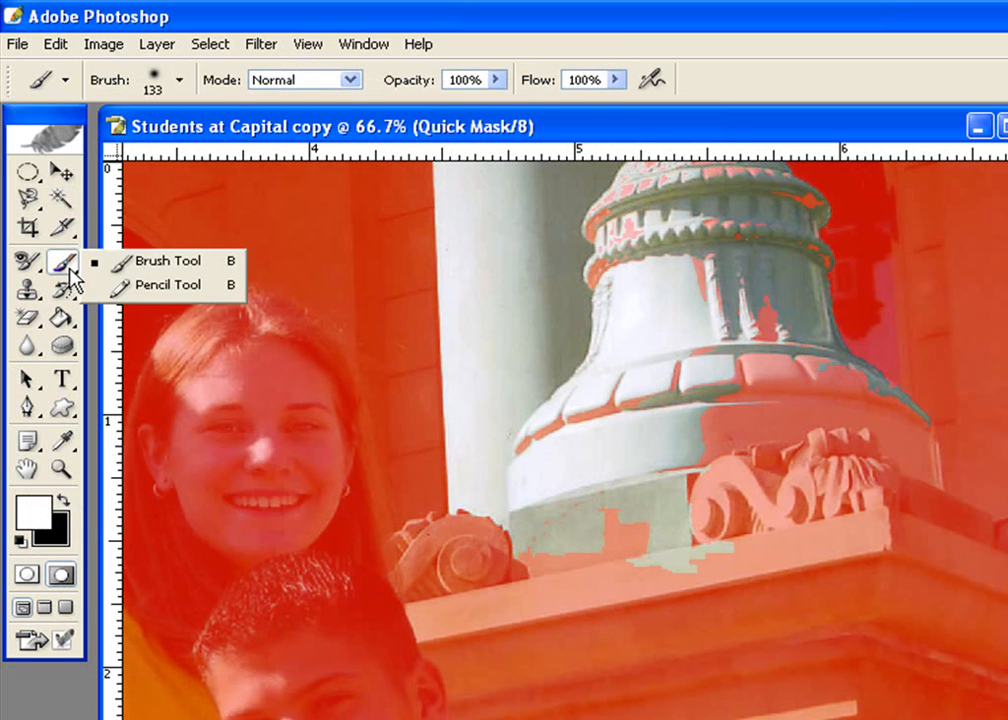
left_click(135, 262)
mouse_move(518, 387)
left_mouse_down()
mouse_move(742, 410)
mouse_move(768, 455)
mouse_move(740, 300)
mouse_move(675, 281)
mouse_move(700, 220)
mouse_move(728, 205)
left_mouse_up()
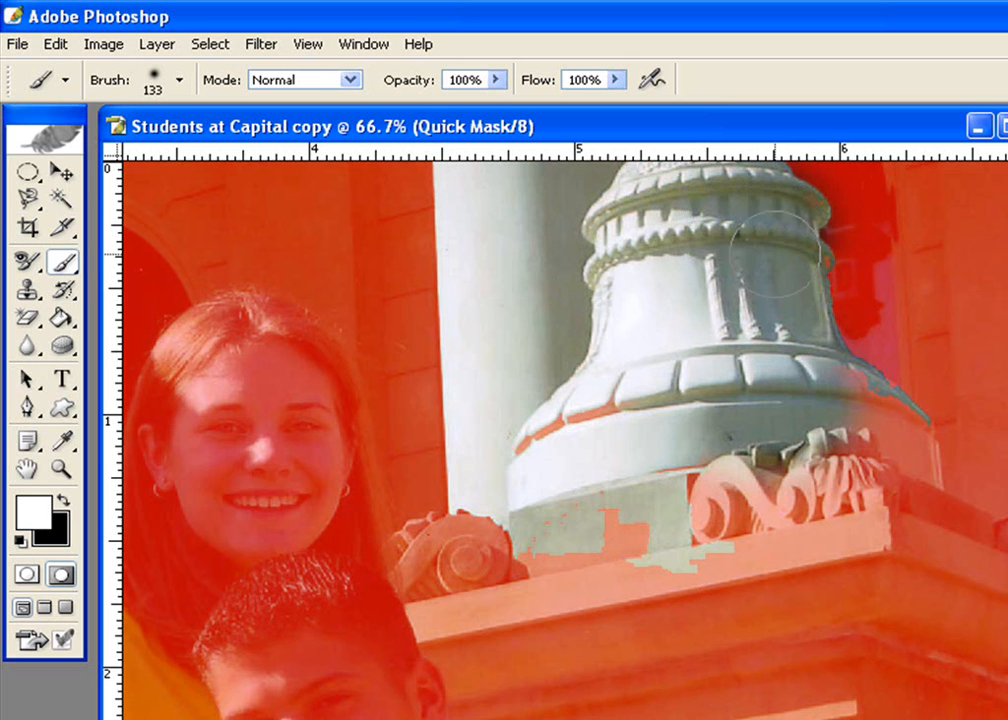
mouse_move(690, 348)
left_mouse_down()
mouse_move(565, 418)
mouse_move(560, 433)
mouse_move(774, 486)
mouse_move(787, 500)
mouse_move(731, 527)
mouse_move(673, 530)
mouse_move(735, 540)
mouse_move(662, 538)
mouse_move(514, 560)
mouse_move(447, 591)
left_mouse_up()
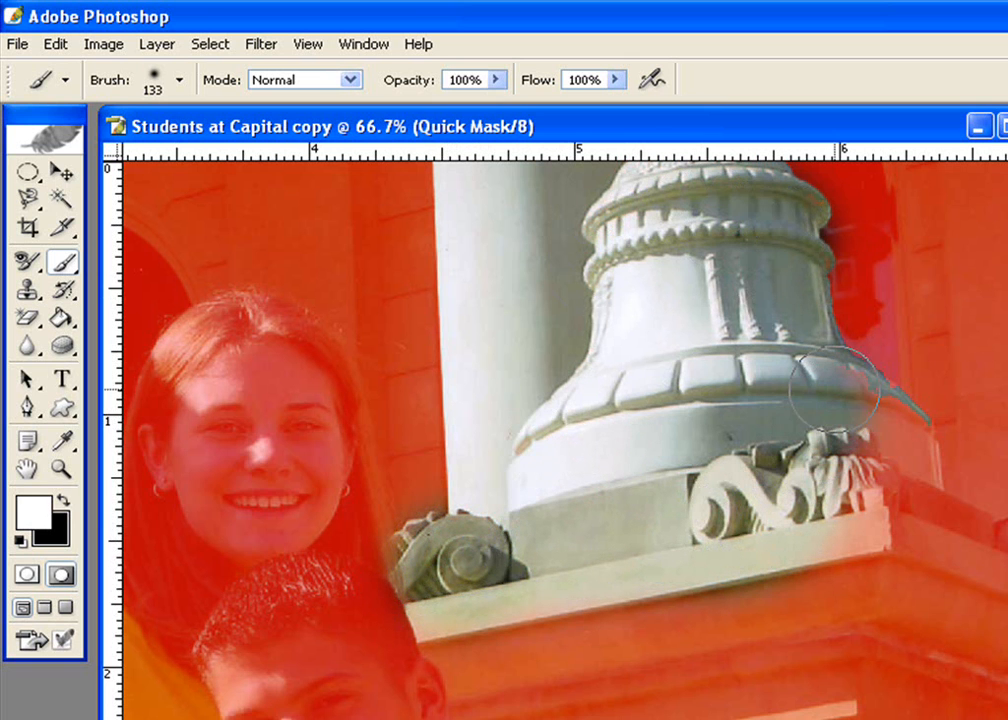
mouse_move(890, 466)
left_mouse_down()
mouse_move(896, 497)
mouse_move(796, 519)
left_mouse_up()
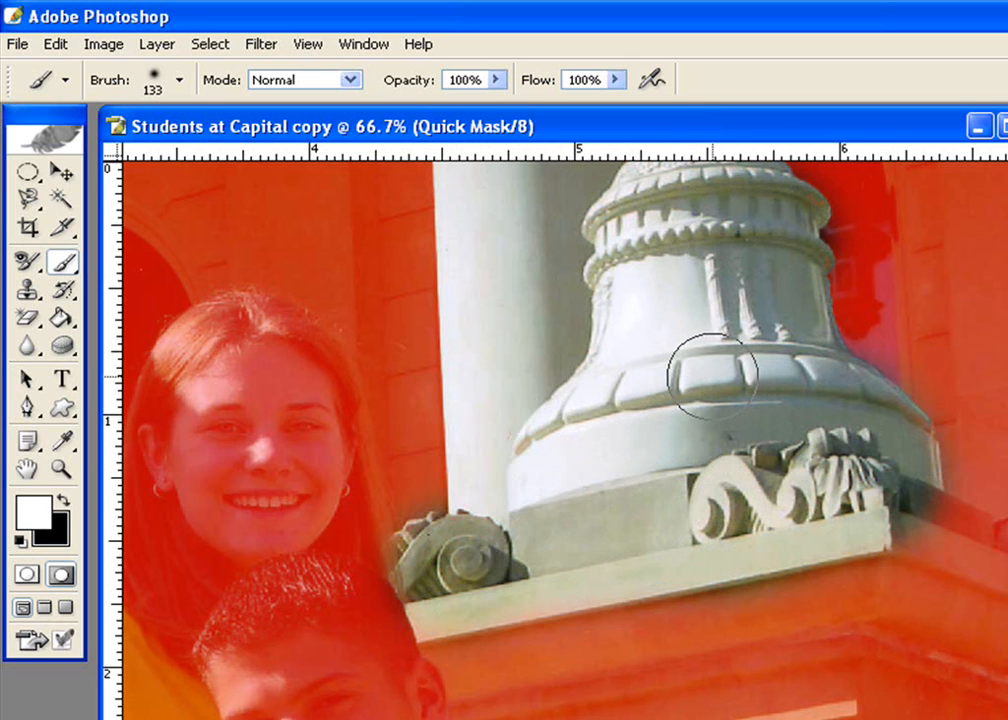
left_click(27, 575)
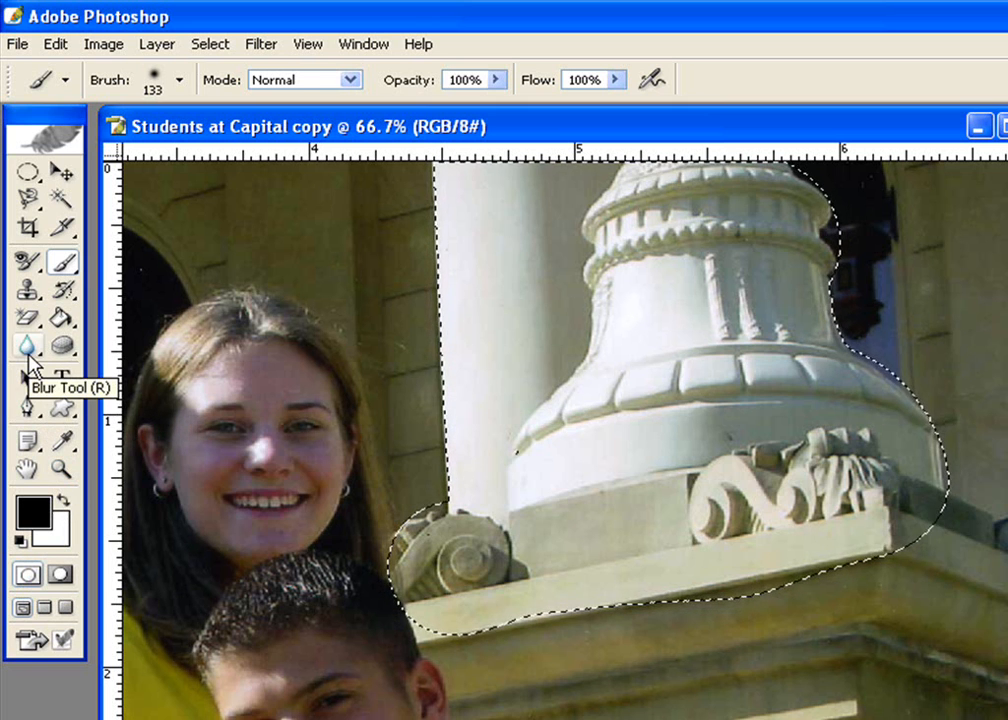
Set the Blur tool's strength to 52% and blur the selected pedestal and column.
left_click(28, 346)
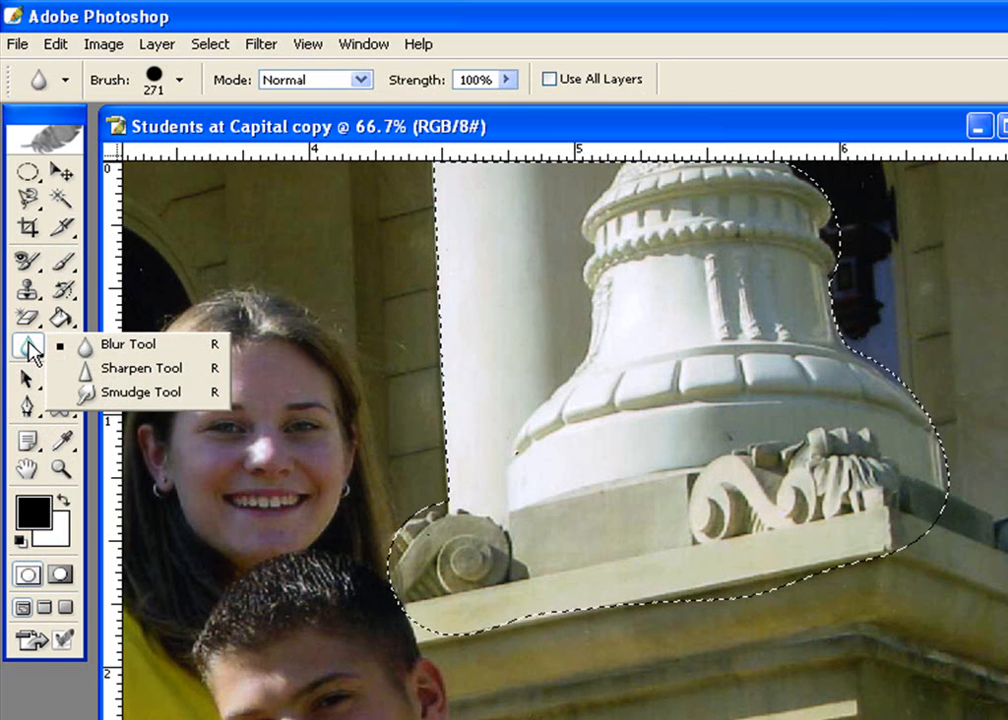
left_click(511, 87)
left_click_drag(508, 95, 455, 107)
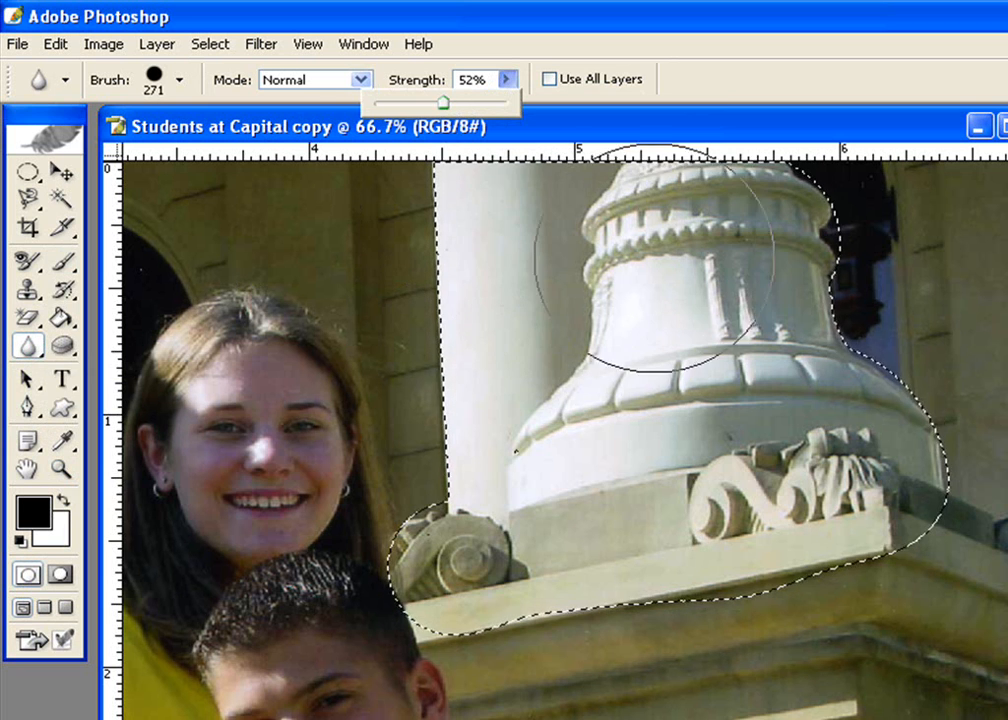
left_click(561, 235)
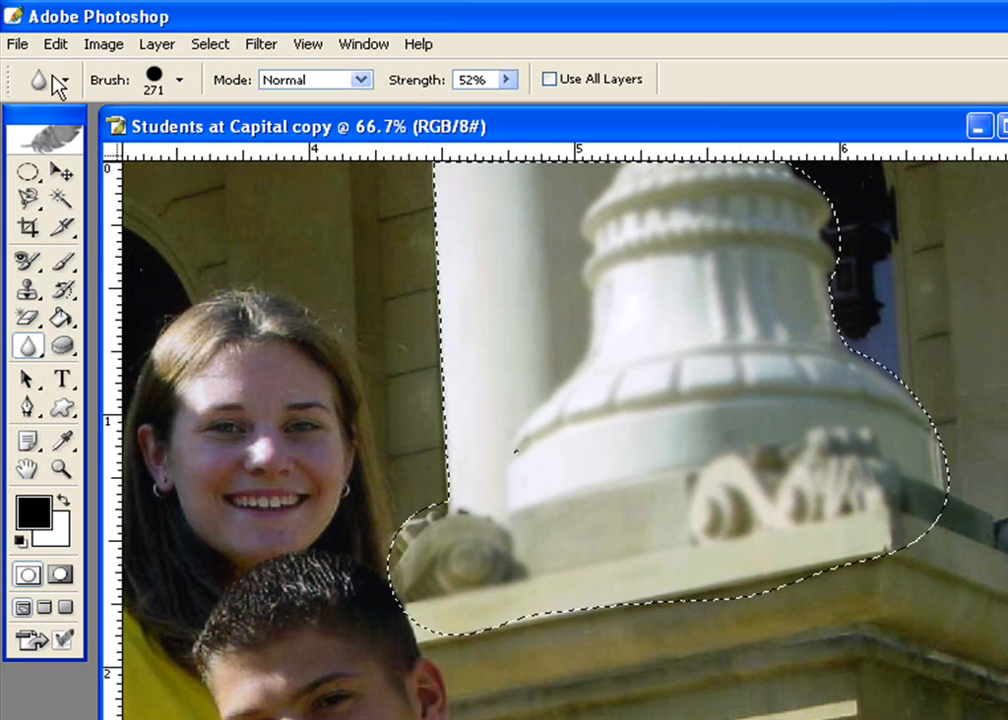
Fade the Blur tool's effect on the selected stonework to 75% opacity.
left_click(53, 42)
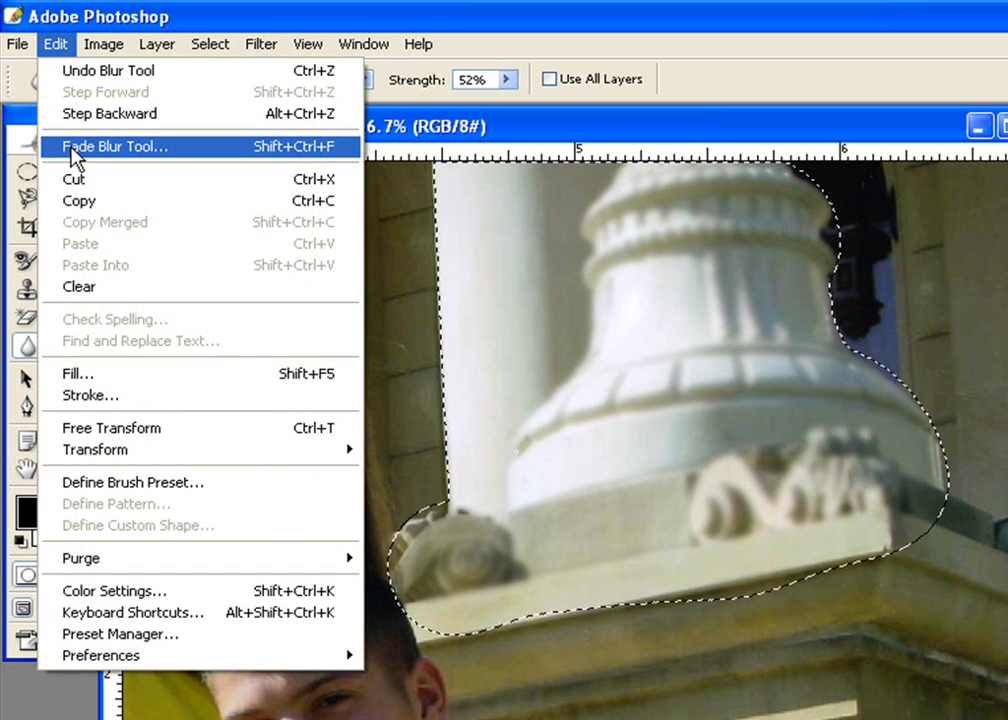
left_click(72, 148)
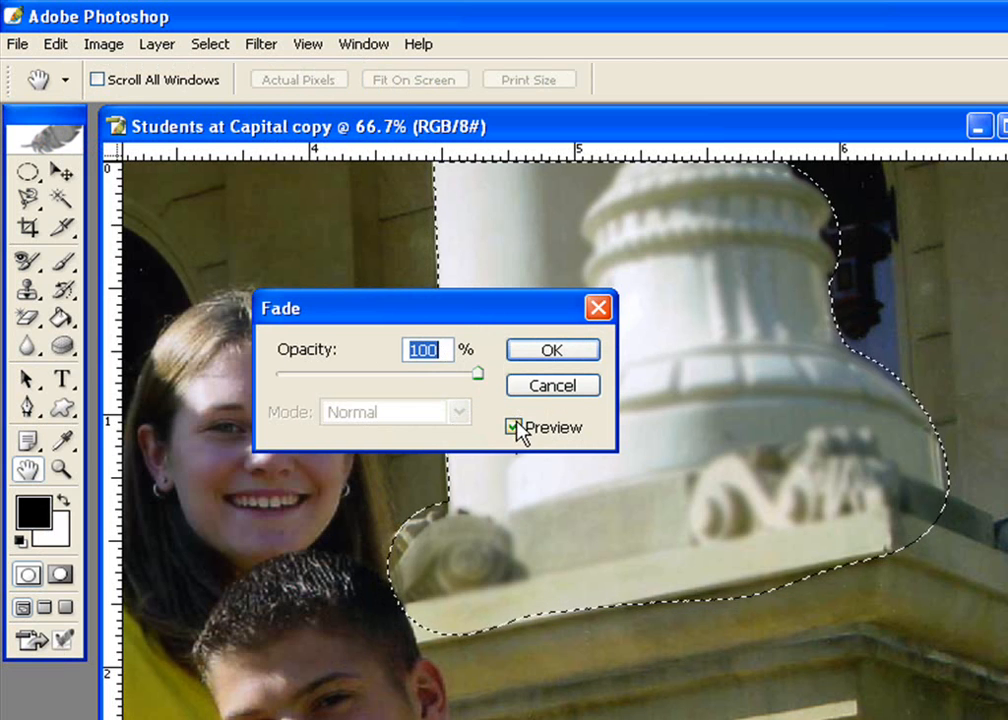
left_click_drag(479, 383, 427, 381)
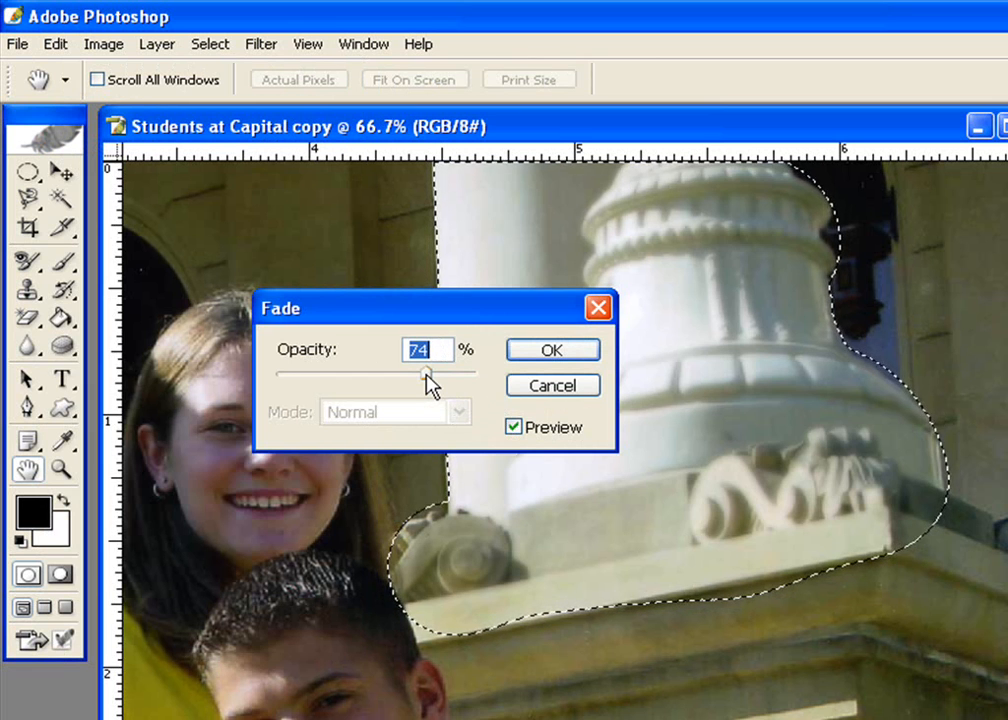
mouse_move(430, 385)
left_mouse_down()
mouse_move(376, 376)
mouse_move(384, 386)
mouse_move(432, 386)
left_mouse_up()
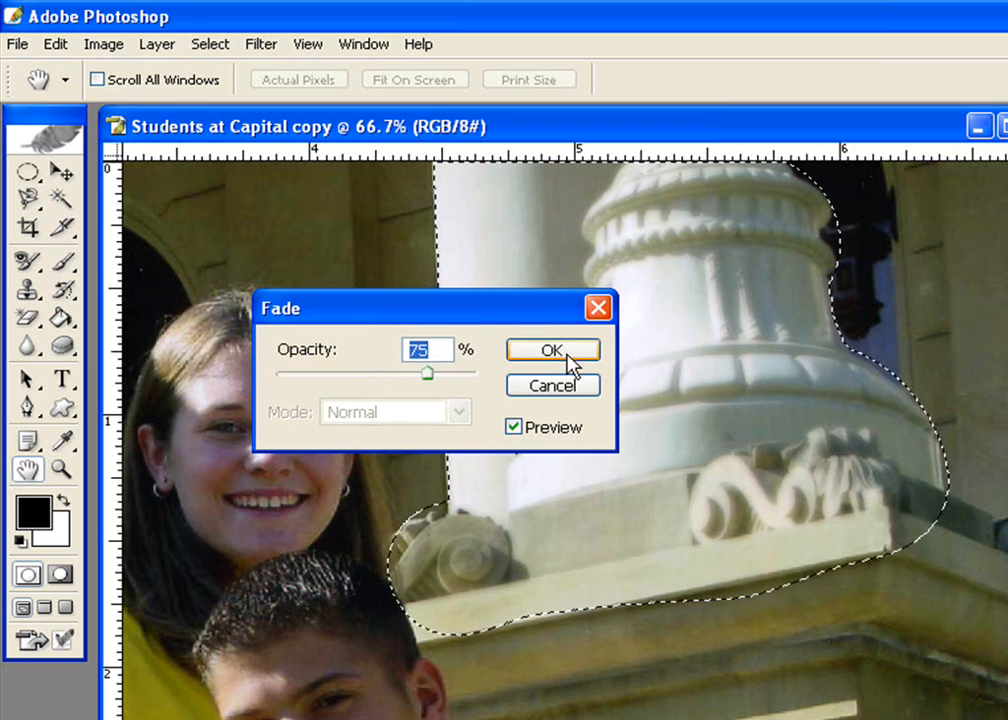
left_click(556, 352)
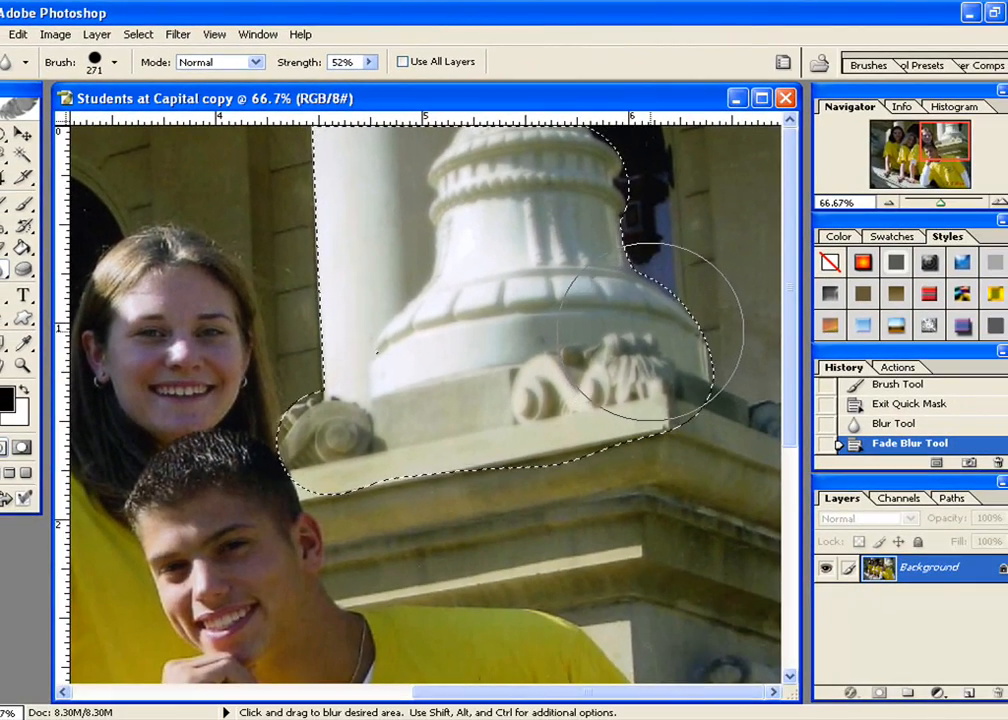
Revert to the state before the Blur tool was used and apply a Gaussian Blur with a 3-pixel radius to the selected stonework.
left_click(904, 428)
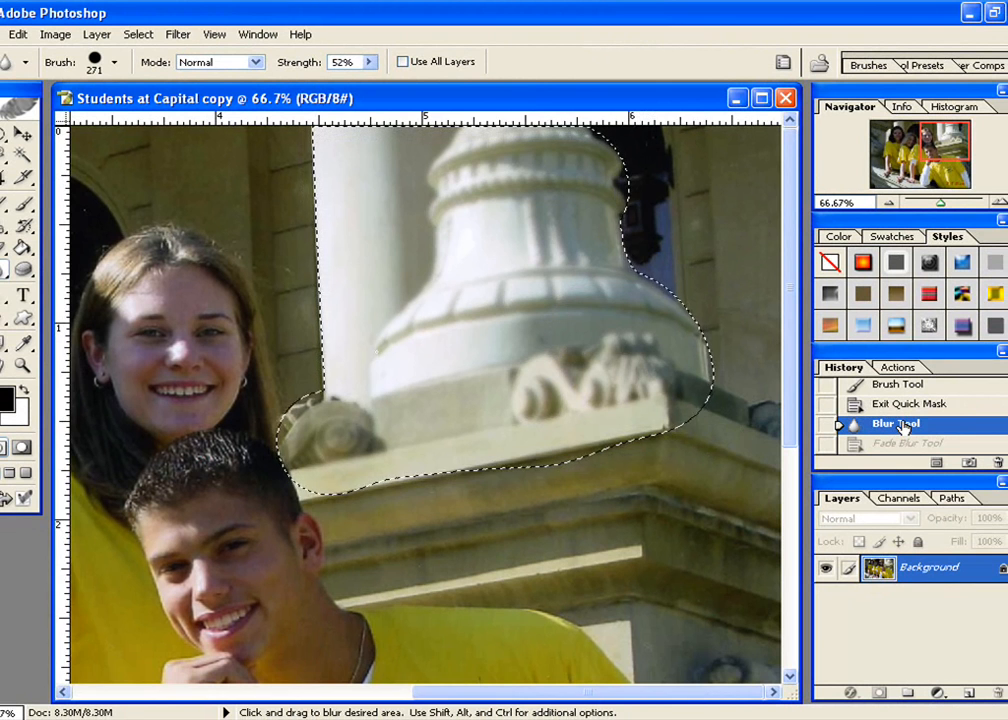
left_click(903, 410)
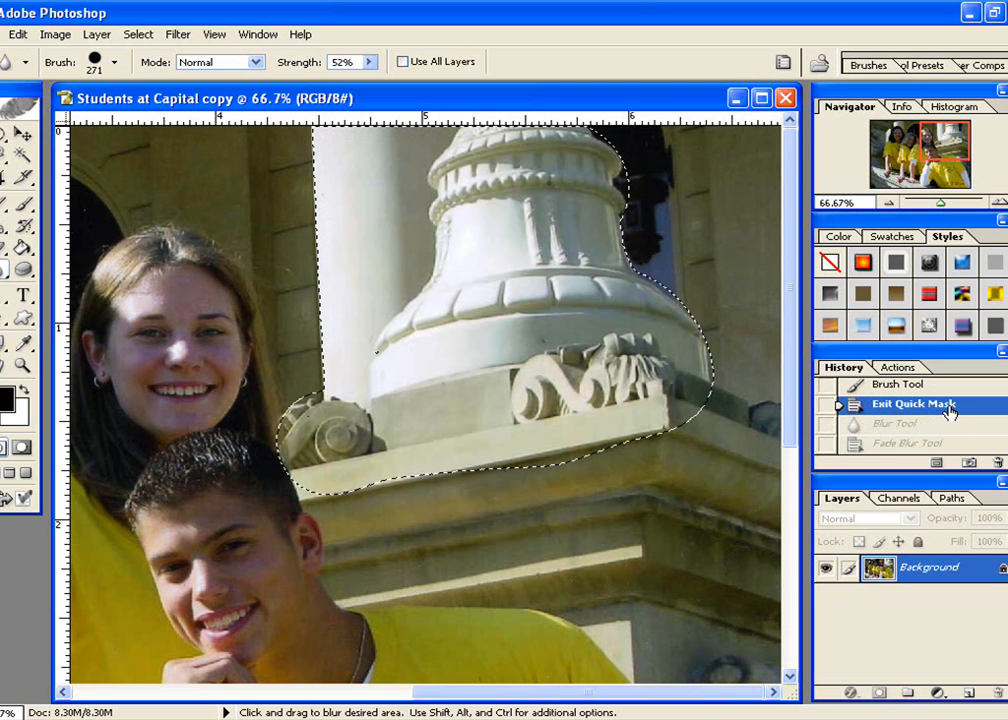
left_click(177, 35)
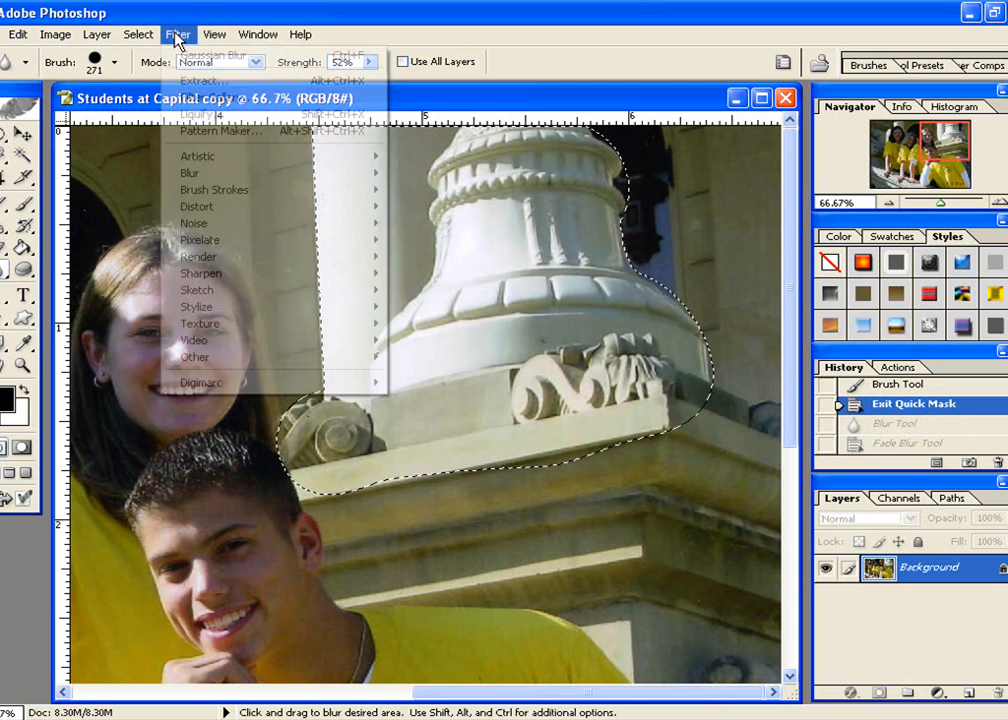
mouse_move(196, 180)
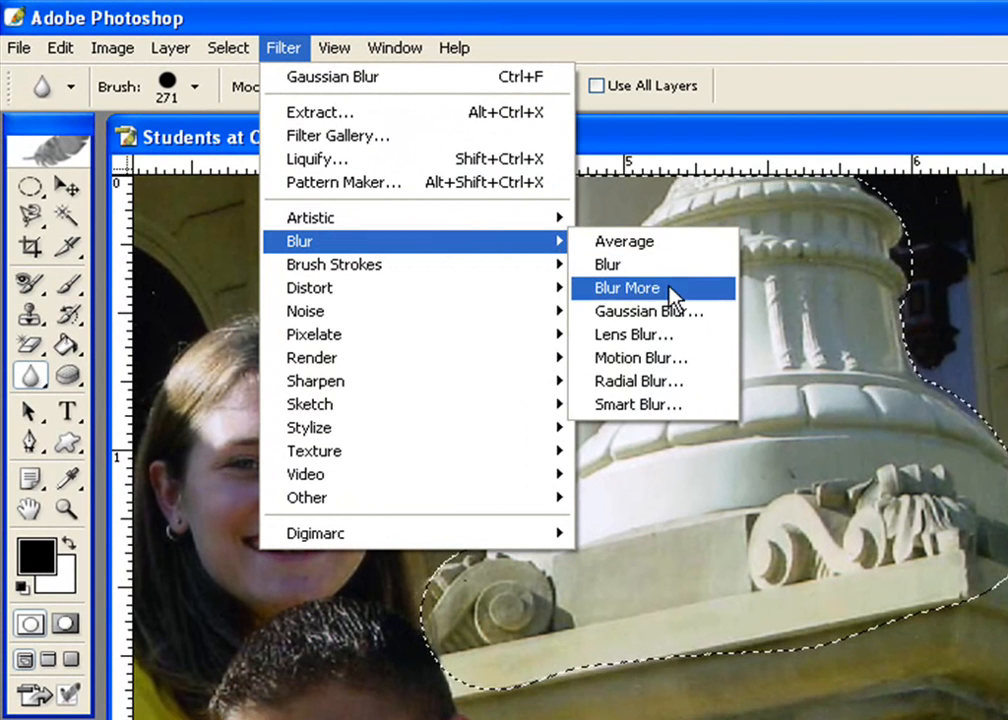
left_click(666, 314)
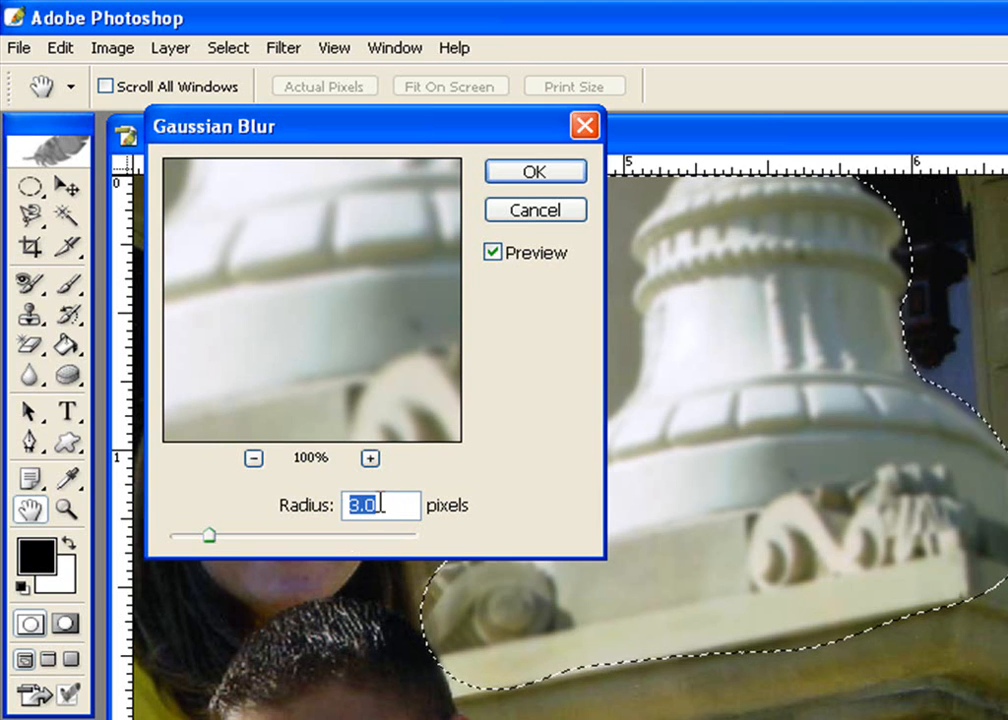
type("6")
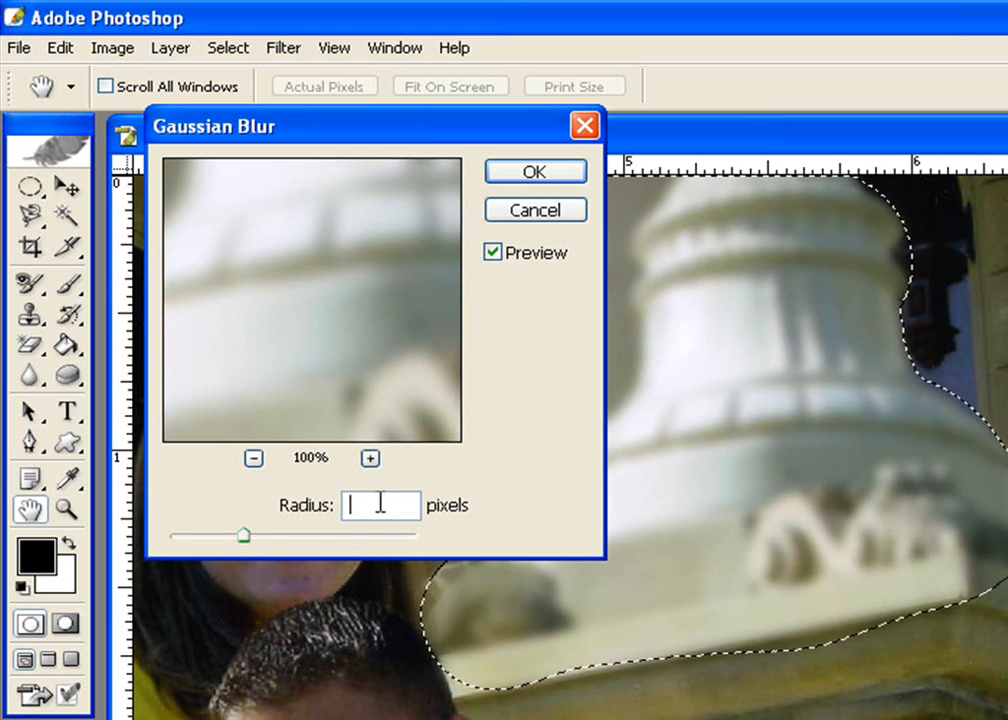
type("9")
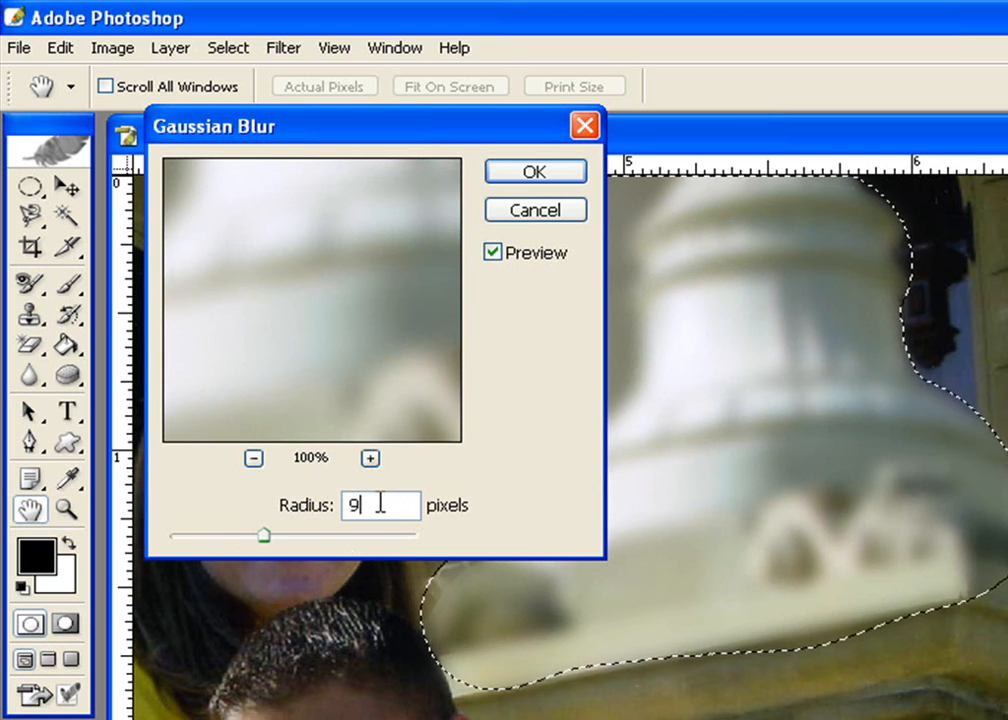
type("3")
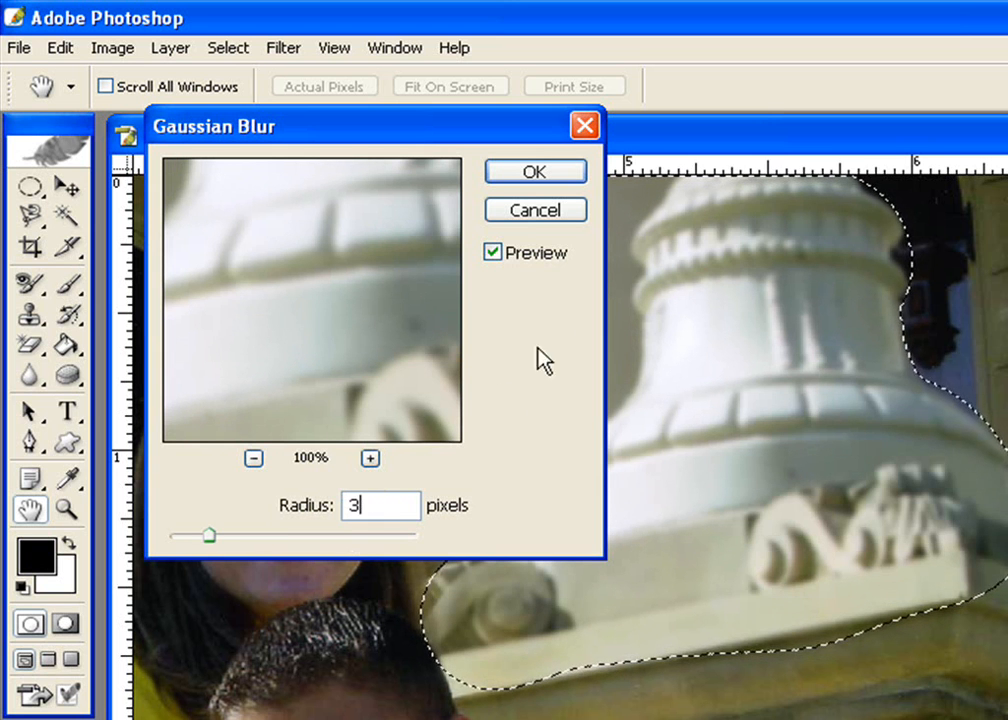
left_click(549, 179)
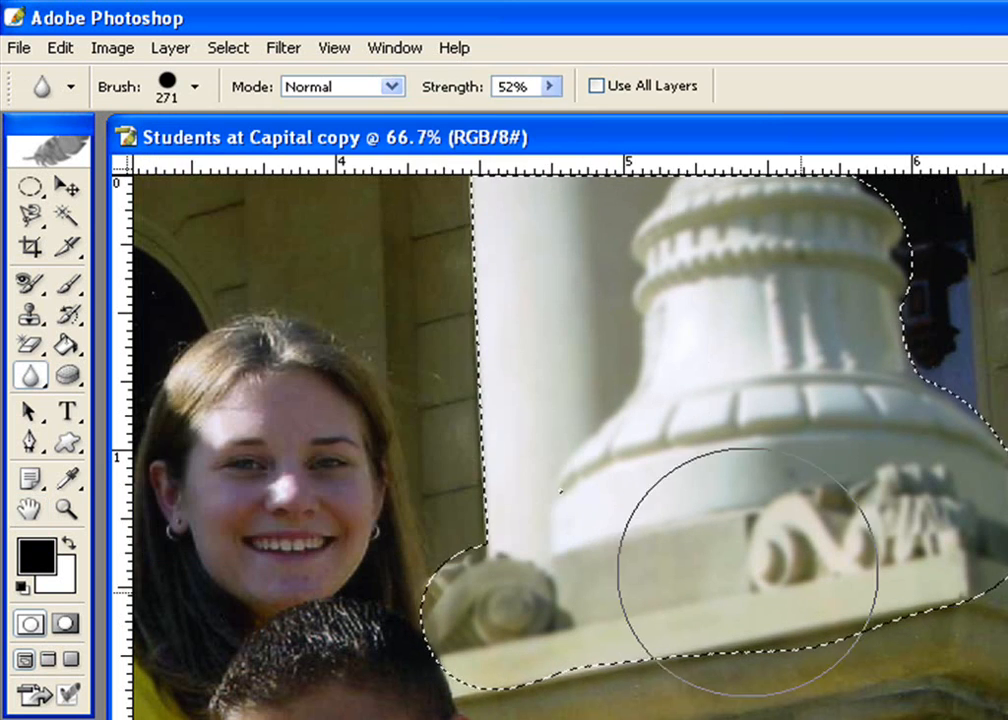
Deselect the stonework and fit the whole photo on screen.
key("ctrl+d")
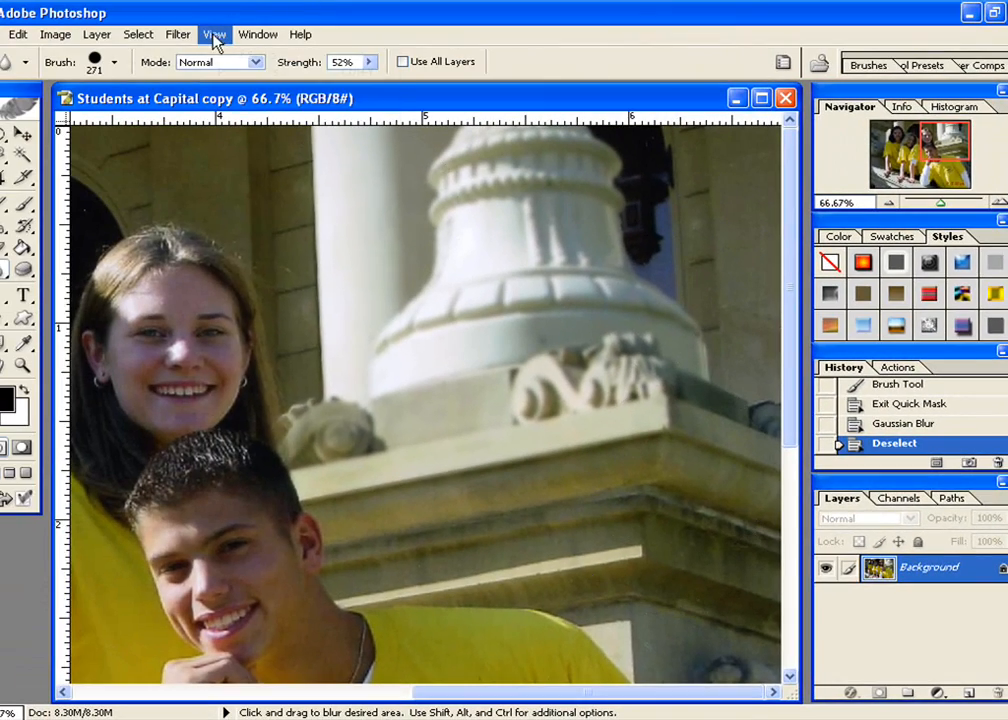
left_click(206, 28)
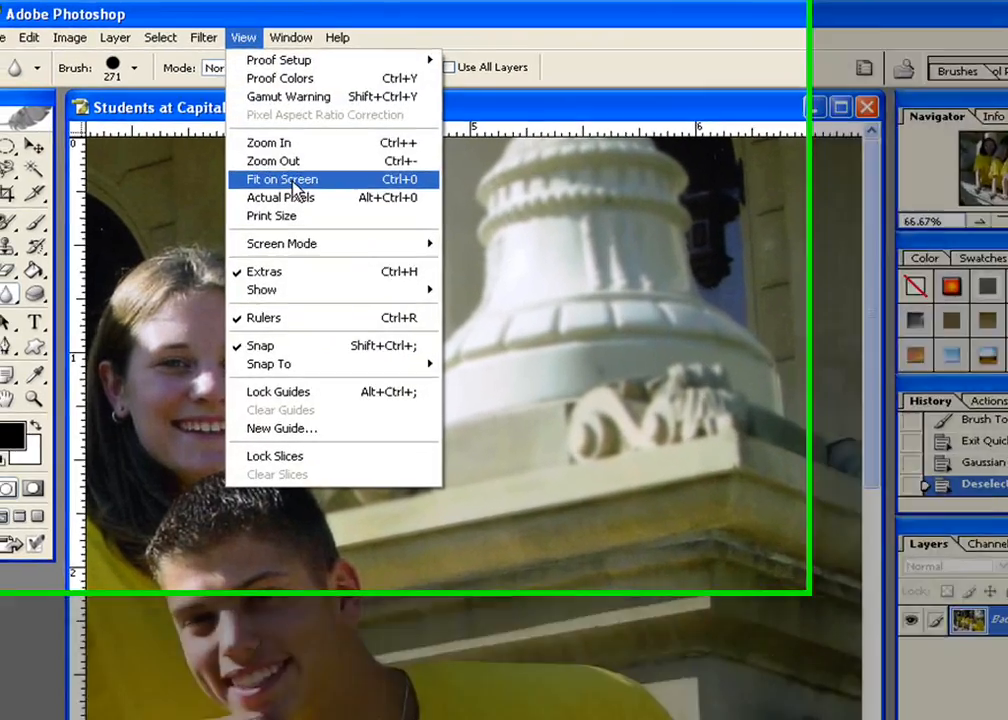
left_click(260, 166)
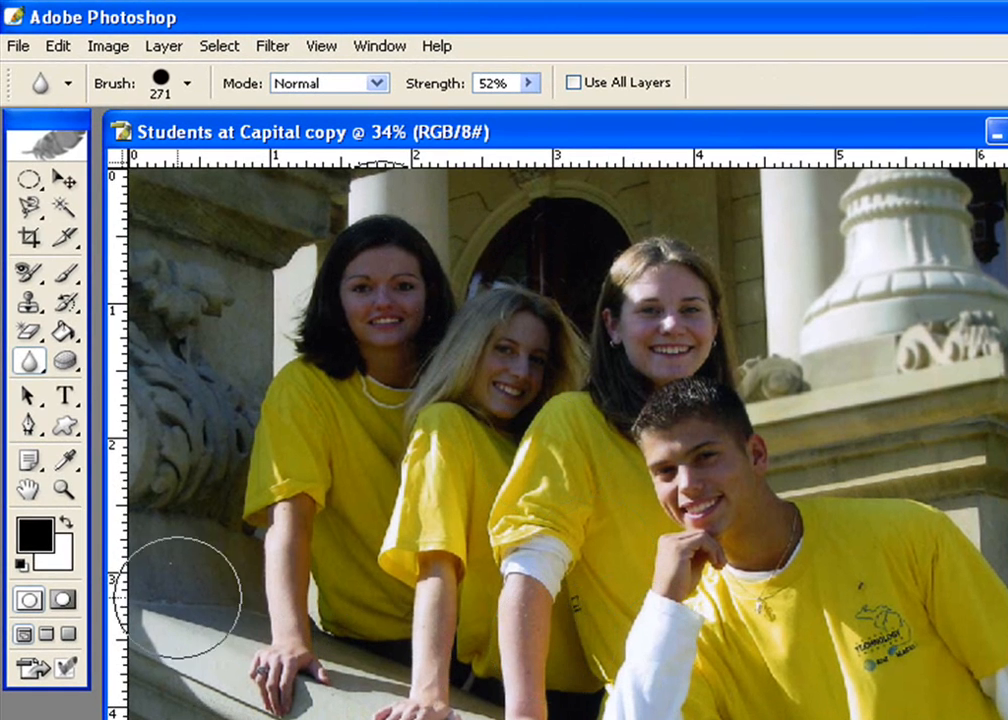
Smudge the surrounding yellow fabric over the dark spot above the Michigan logo on the front student's shirt with the Smudge tool.
left_click(38, 360)
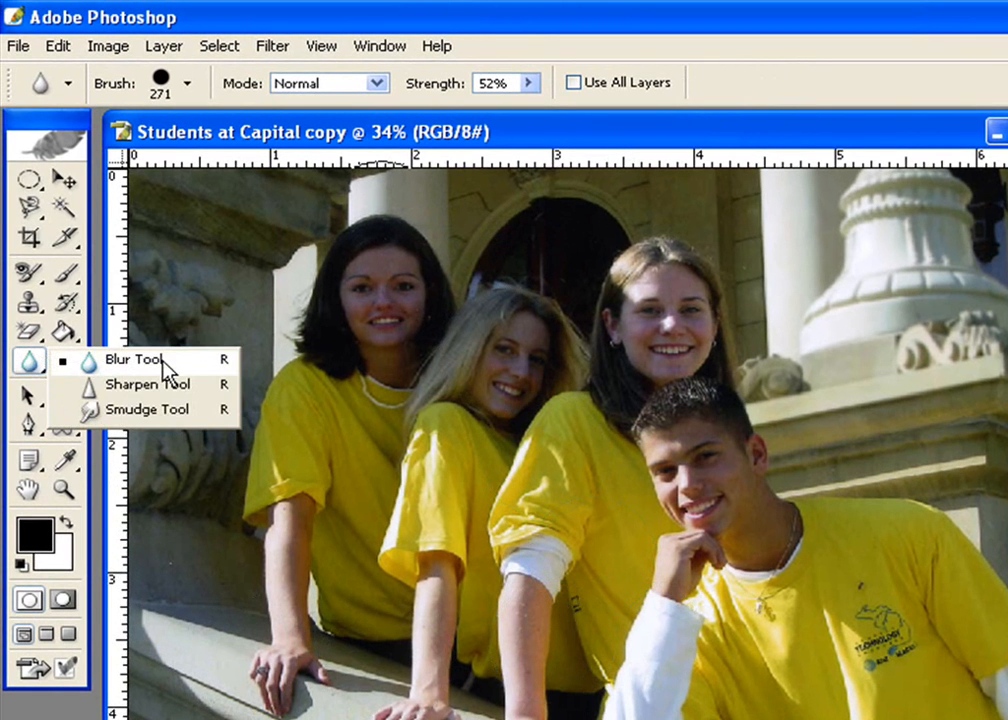
left_click(165, 412)
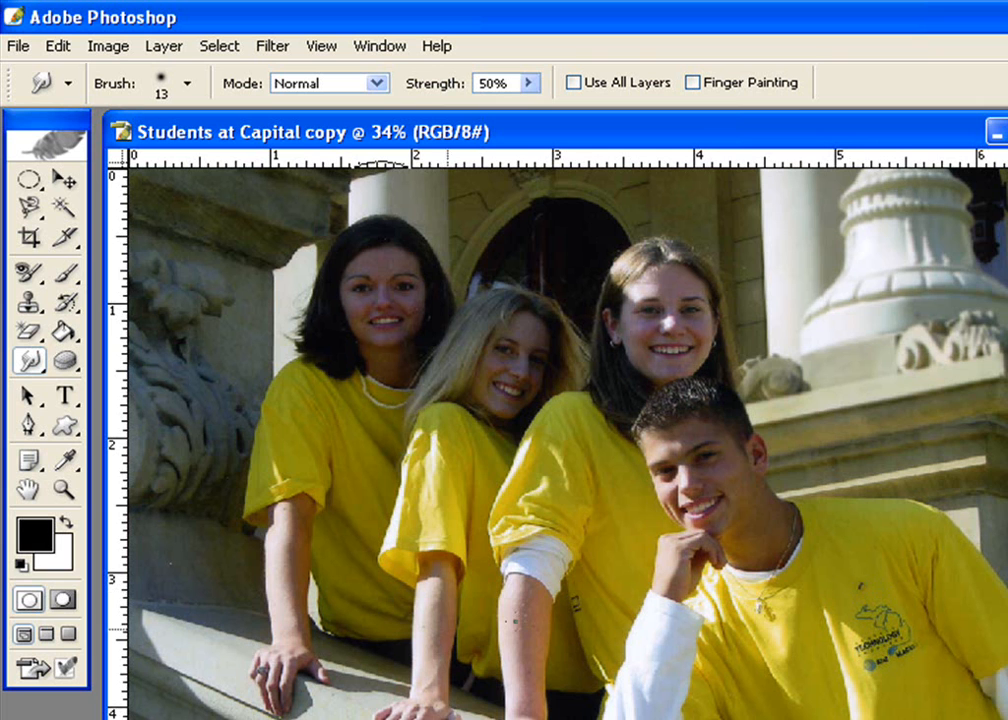
left_click(64, 489)
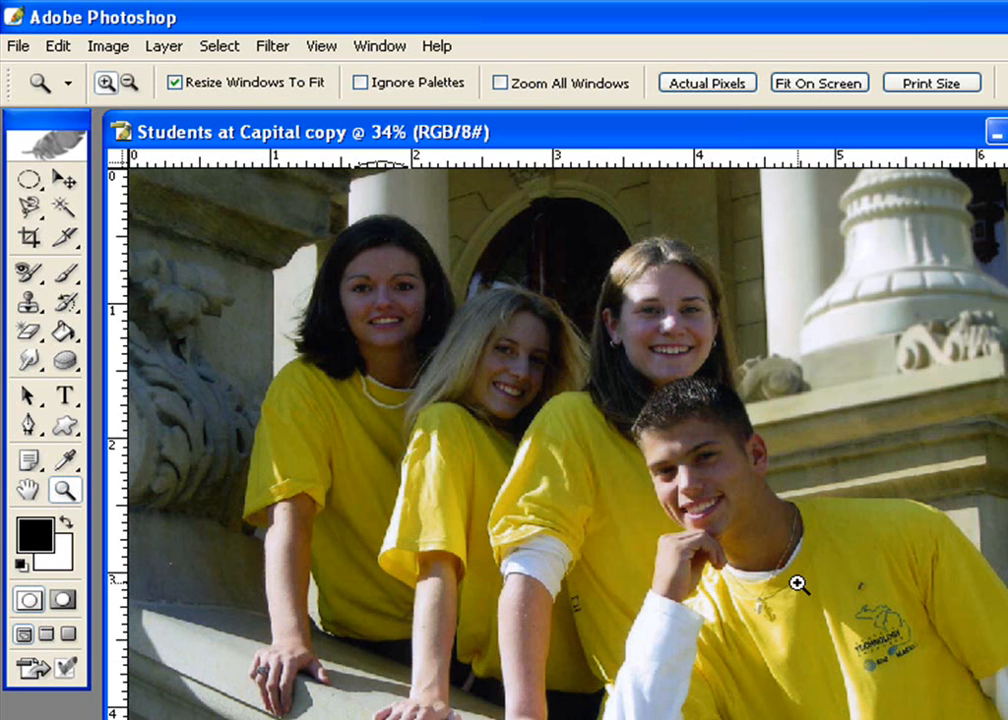
left_click(866, 585)
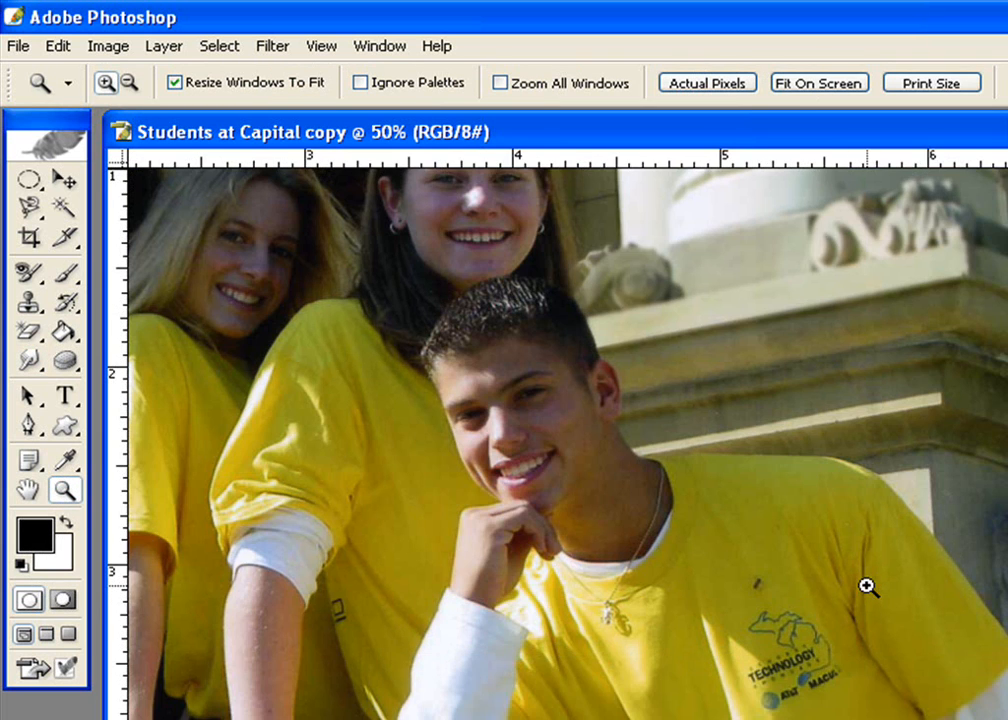
left_click(758, 591)
left_click(647, 524)
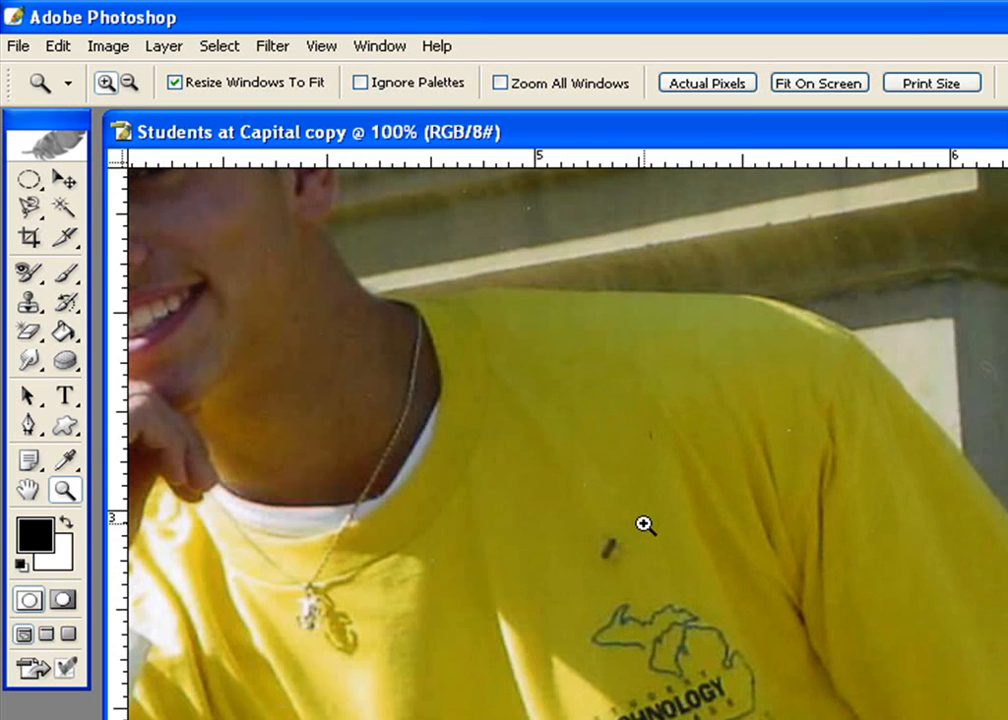
left_click(601, 555)
left_click(601, 555)
left_click(638, 546)
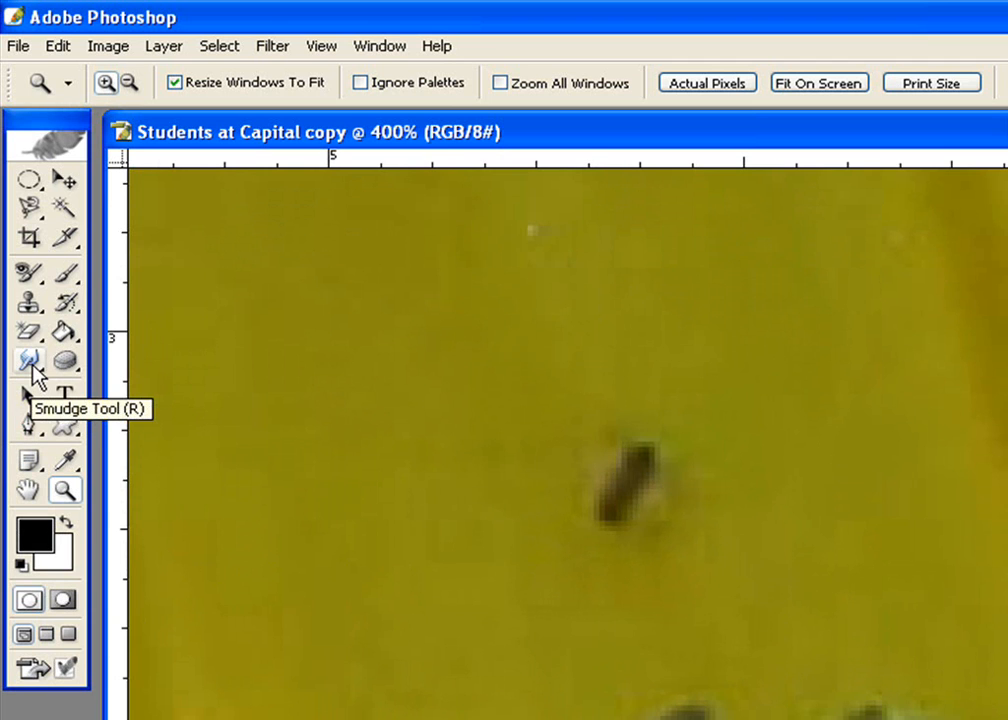
left_click(30, 361)
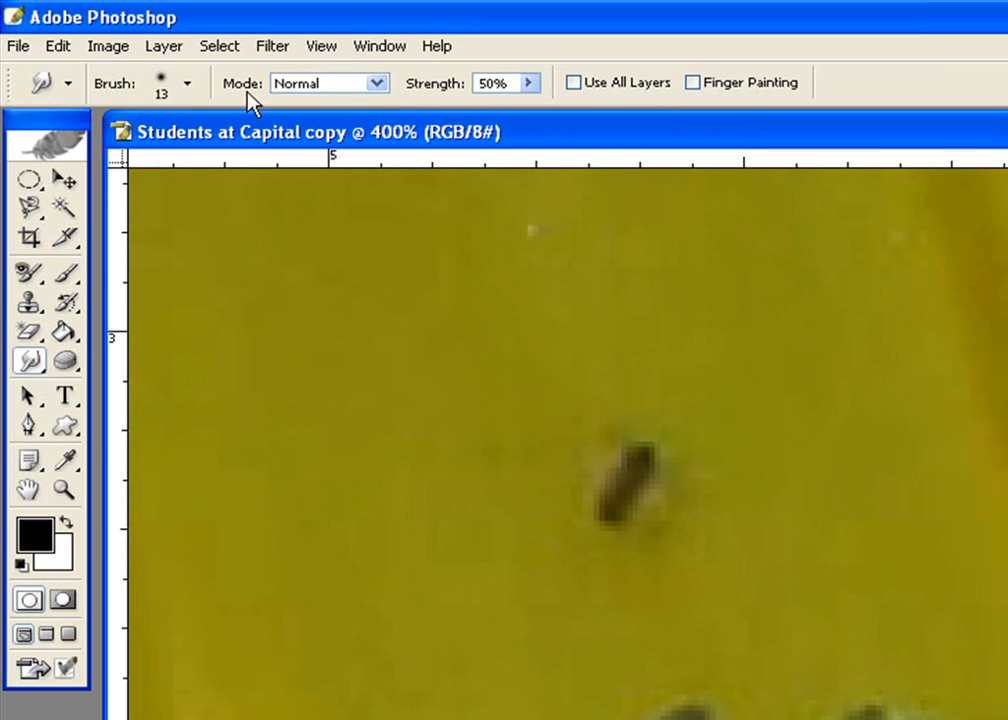
mouse_move(725, 379)
left_mouse_down()
mouse_move(632, 462)
mouse_move(696, 409)
left_mouse_up()
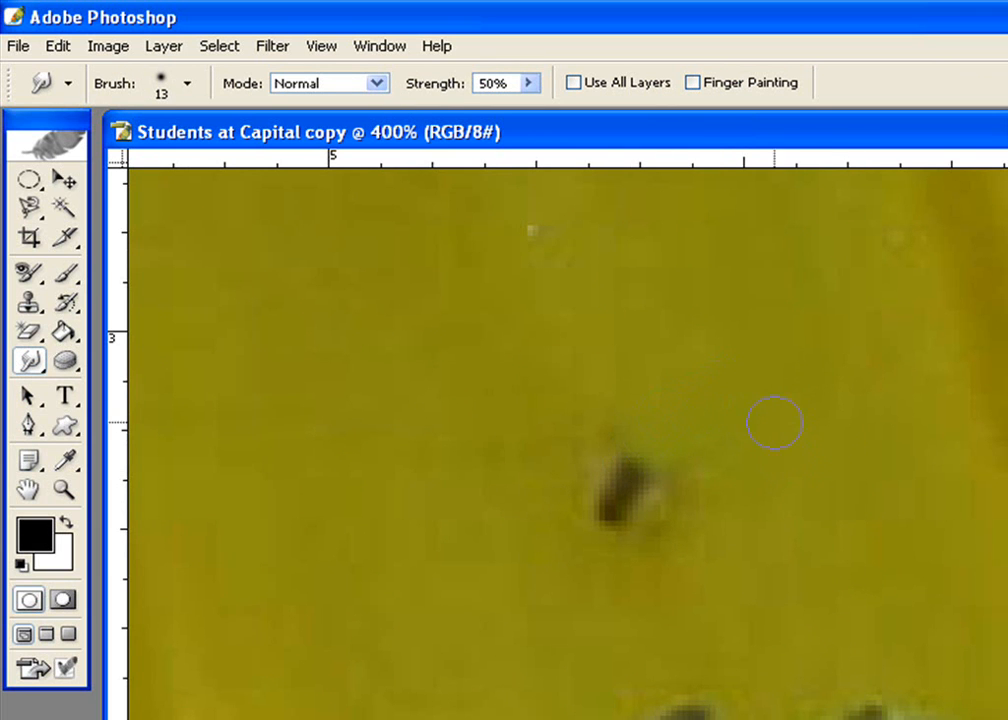
mouse_move(715, 477)
left_mouse_down()
mouse_move(639, 479)
mouse_move(709, 490)
left_mouse_up()
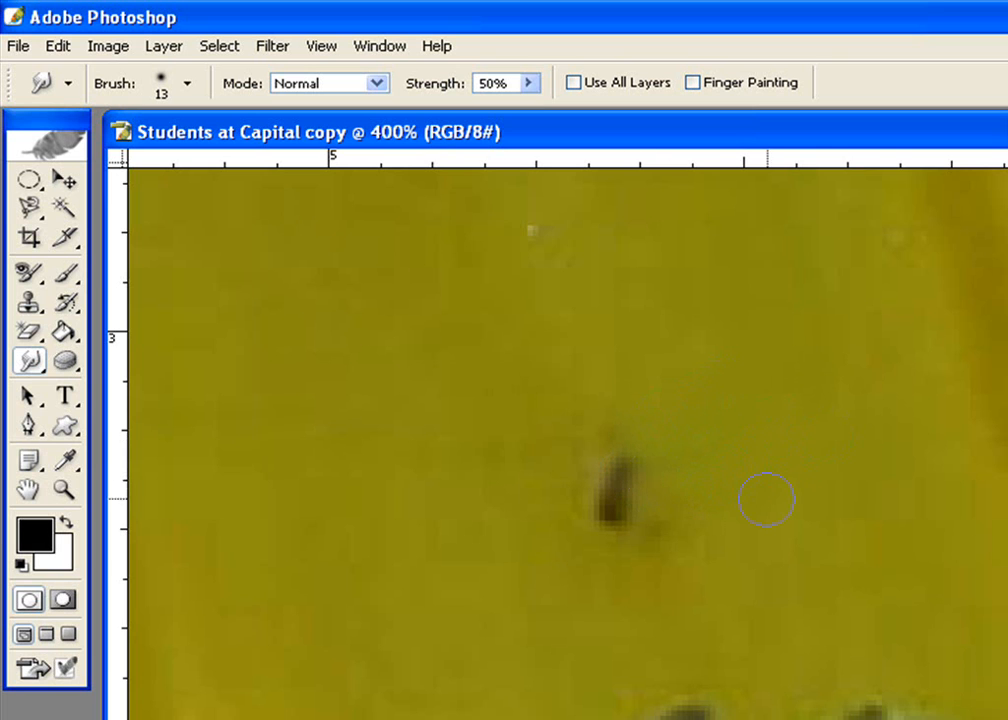
mouse_move(704, 558)
left_mouse_down()
mouse_move(660, 551)
mouse_move(614, 517)
left_mouse_up()
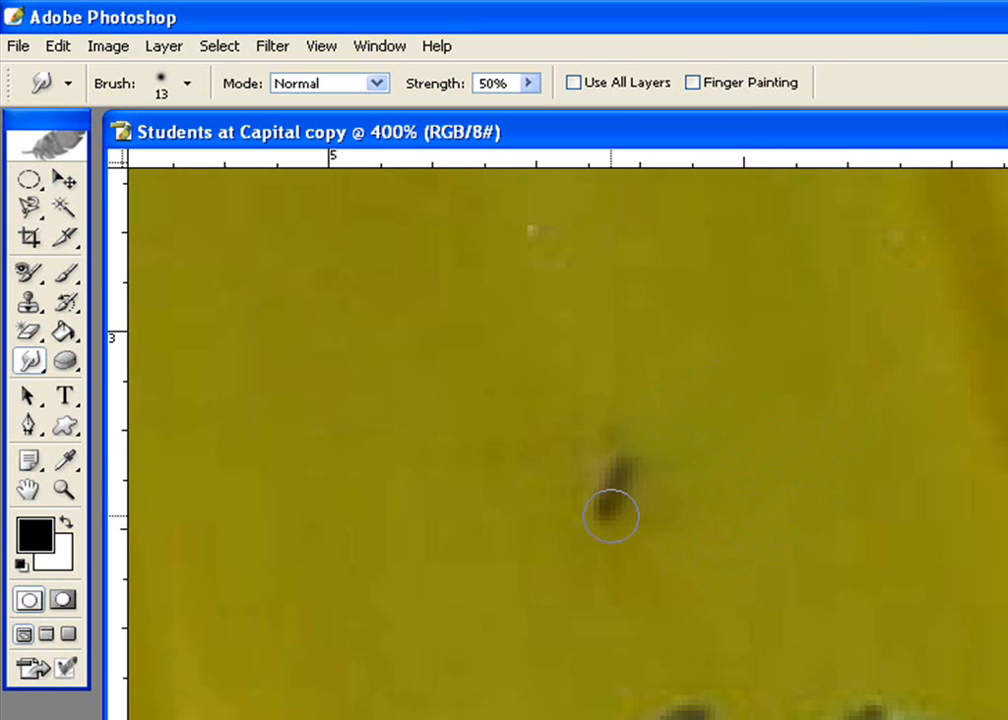
mouse_move(461, 533)
left_mouse_down()
mouse_move(587, 527)
mouse_move(648, 490)
left_mouse_up()
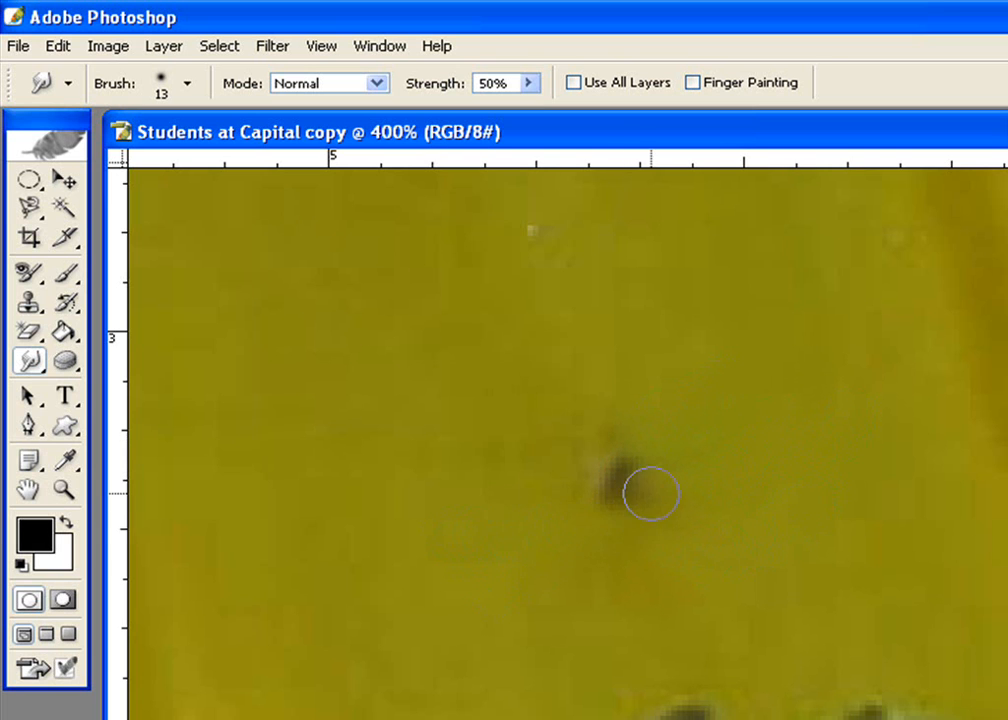
left_click_drag(466, 517, 635, 486)
mouse_move(469, 435)
left_mouse_down()
mouse_move(575, 444)
mouse_move(615, 474)
mouse_move(657, 479)
left_mouse_up()
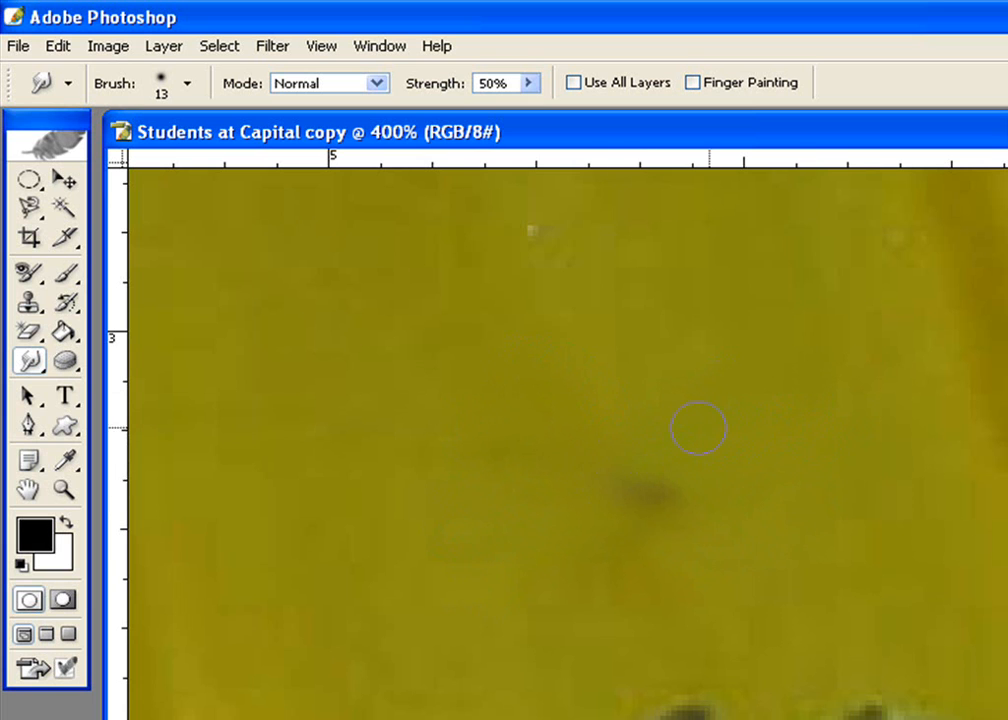
mouse_move(839, 497)
left_mouse_down()
mouse_move(722, 489)
mouse_move(597, 513)
left_mouse_up()
left_click_drag(493, 531, 724, 501)
left_click_drag(787, 451, 553, 520)
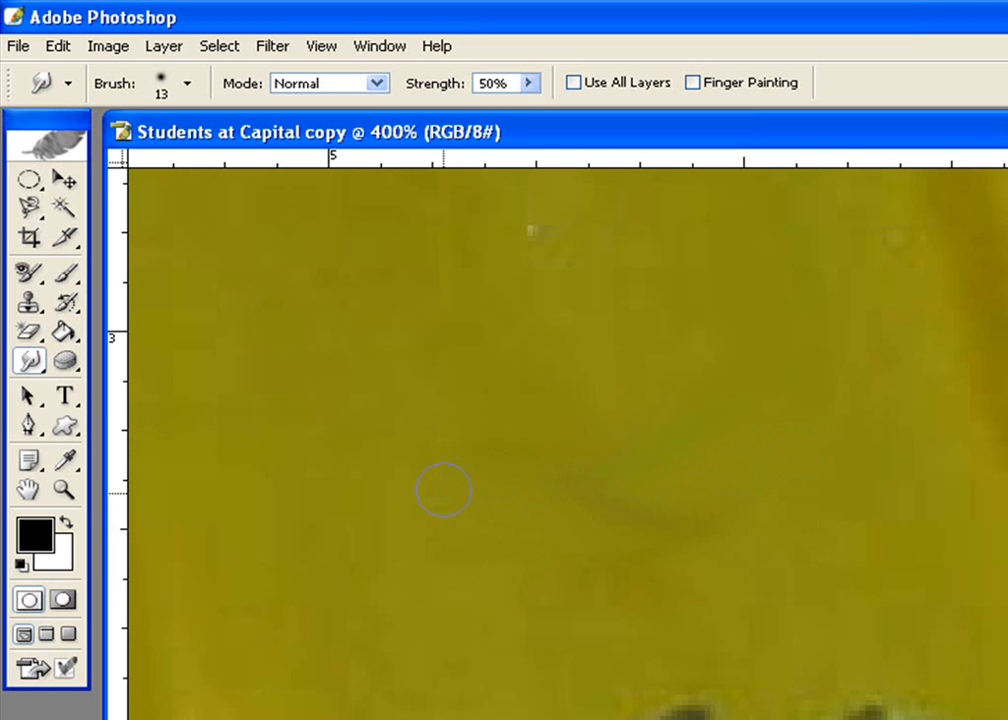
mouse_move(456, 499)
left_mouse_down()
mouse_move(466, 529)
mouse_move(503, 526)
mouse_move(739, 440)
mouse_move(700, 493)
mouse_move(552, 563)
left_mouse_up()
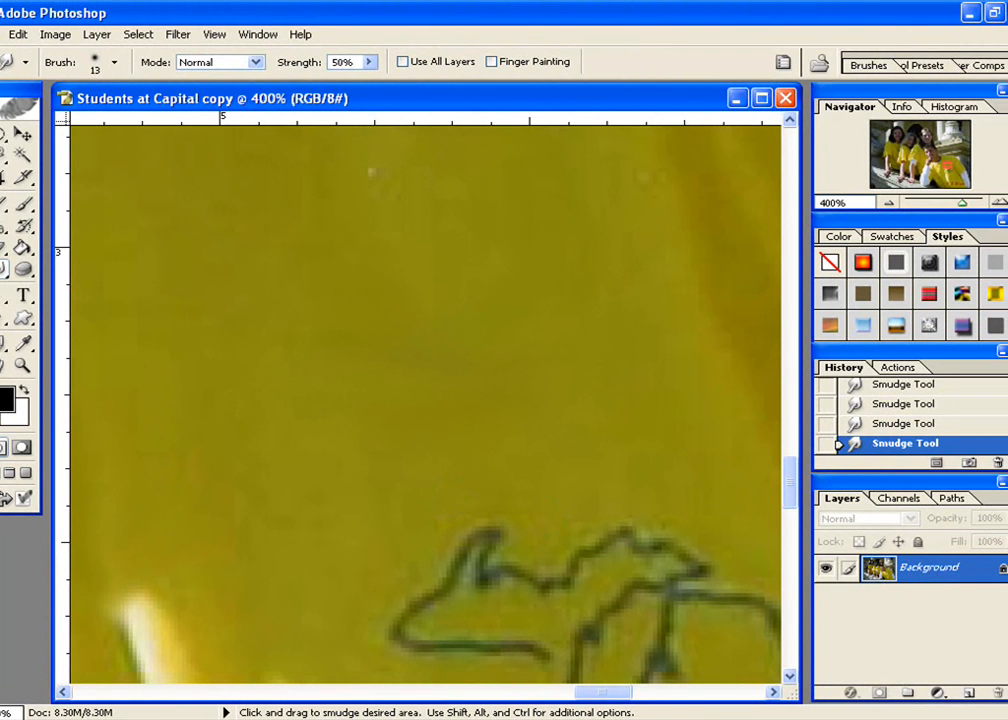
Revert the photo to its initial "Students at Capital copy" history snapshot.
left_click(999, 329)
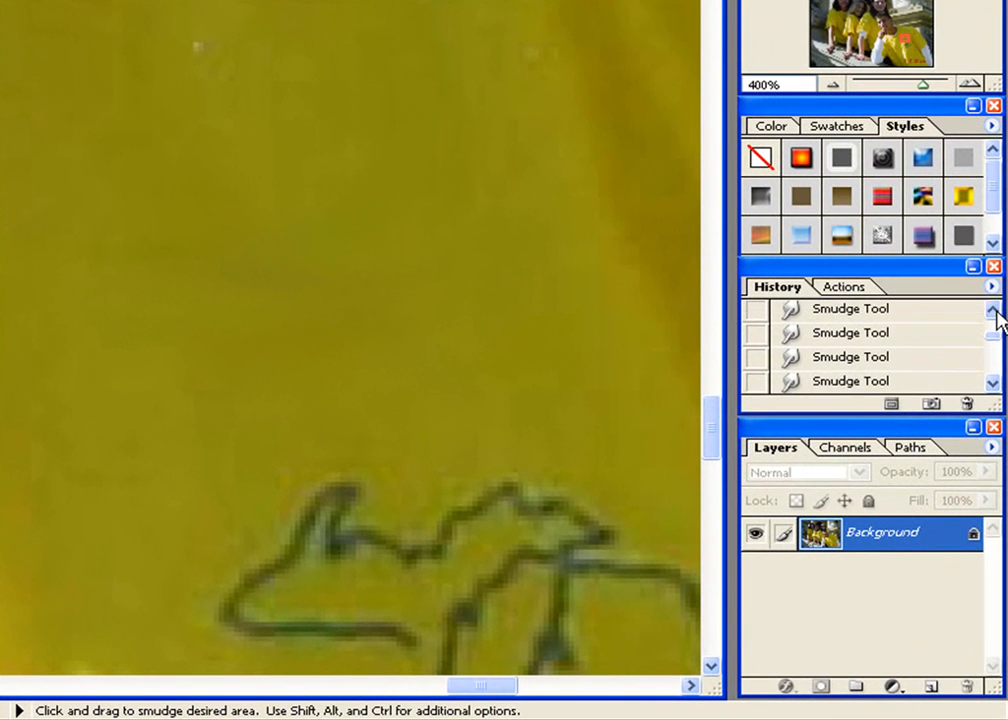
left_click(996, 312)
left_click(879, 356)
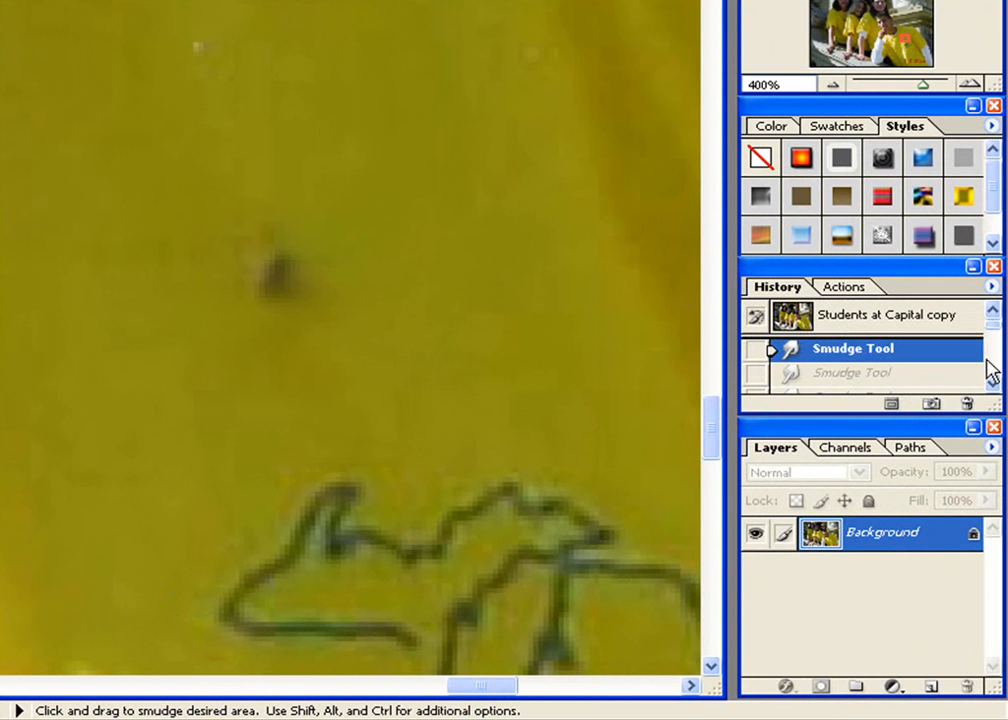
left_click(842, 321)
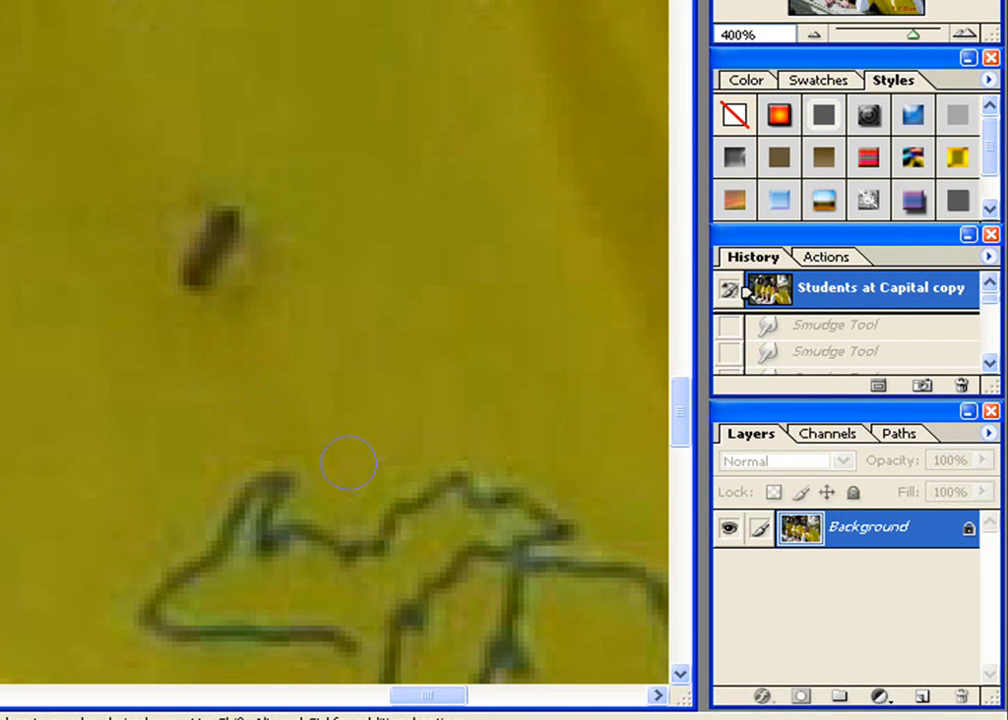
scroll(394, 524, "down", 5)
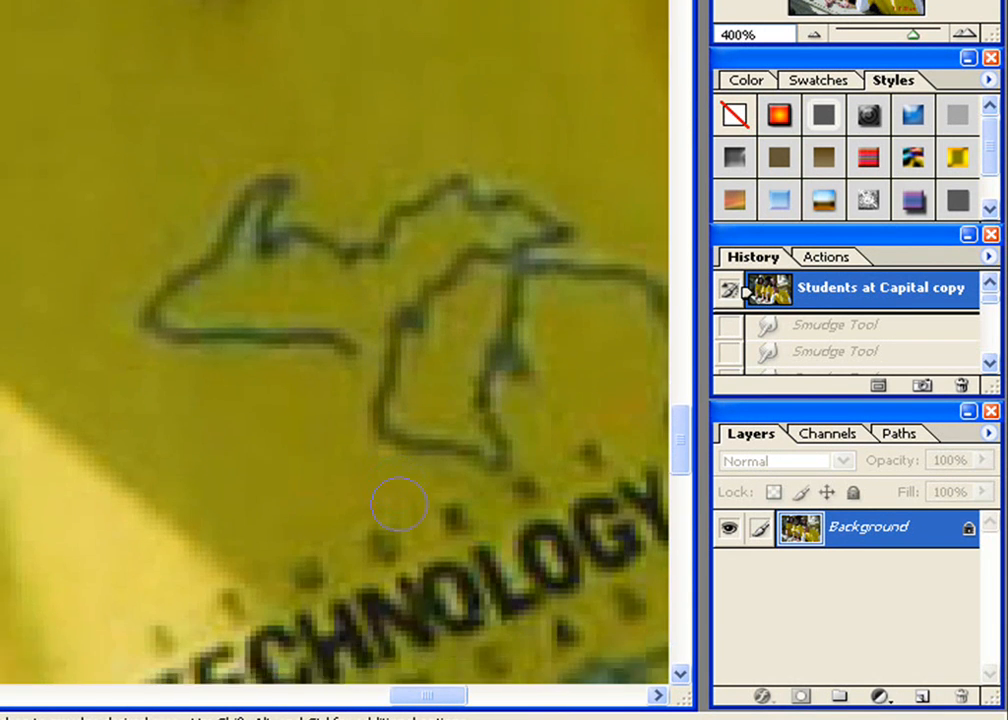
Sharpen the dark spot above the Michigan logo on the front student's shirt with the Sharpen tool at 100% strength.
scroll(399, 505, "down", 3)
scroll(398, 497, "up", 3)
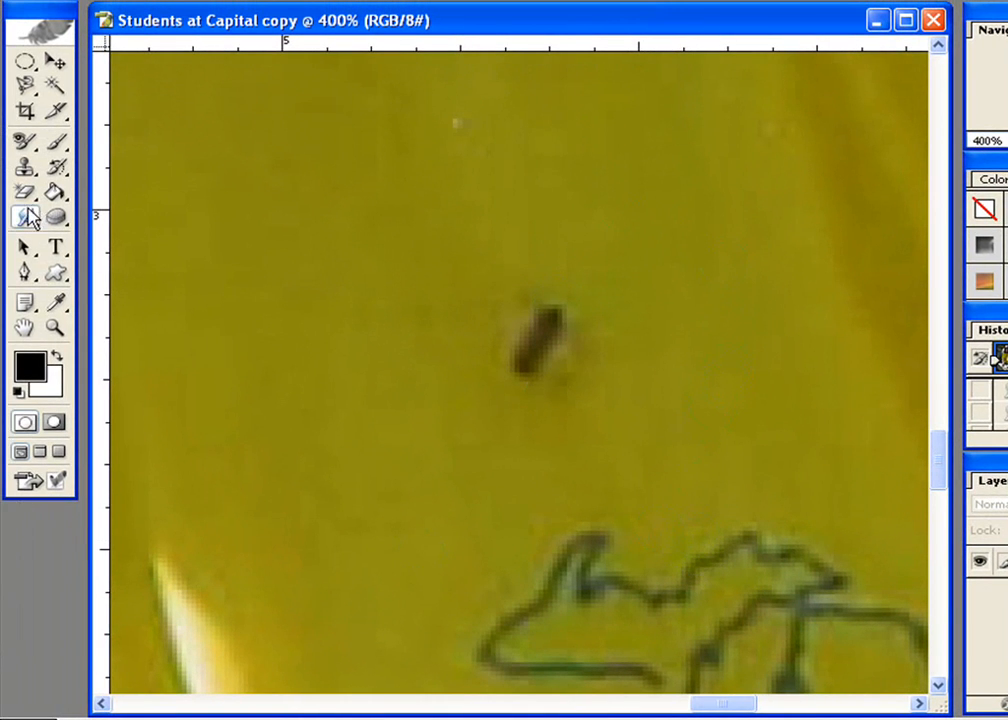
mouse_move(25, 216)
left_mouse_down()
mouse_move(76, 216)
mouse_move(137, 243)
left_mouse_up()
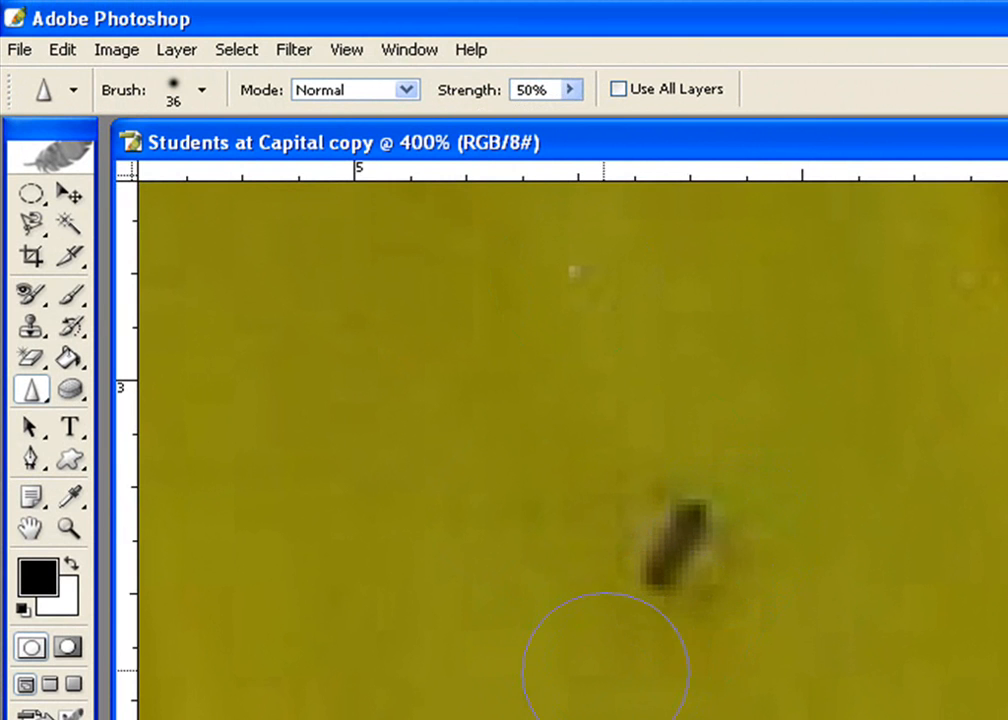
left_click_drag(575, 108, 574, 135)
left_click(574, 108)
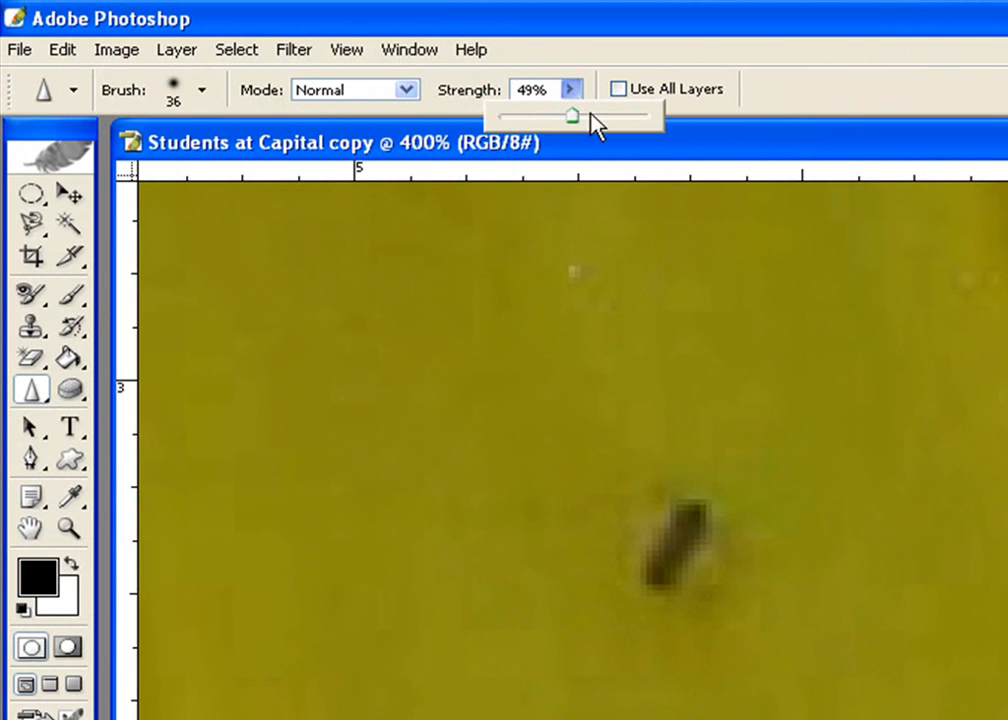
left_click(571, 91)
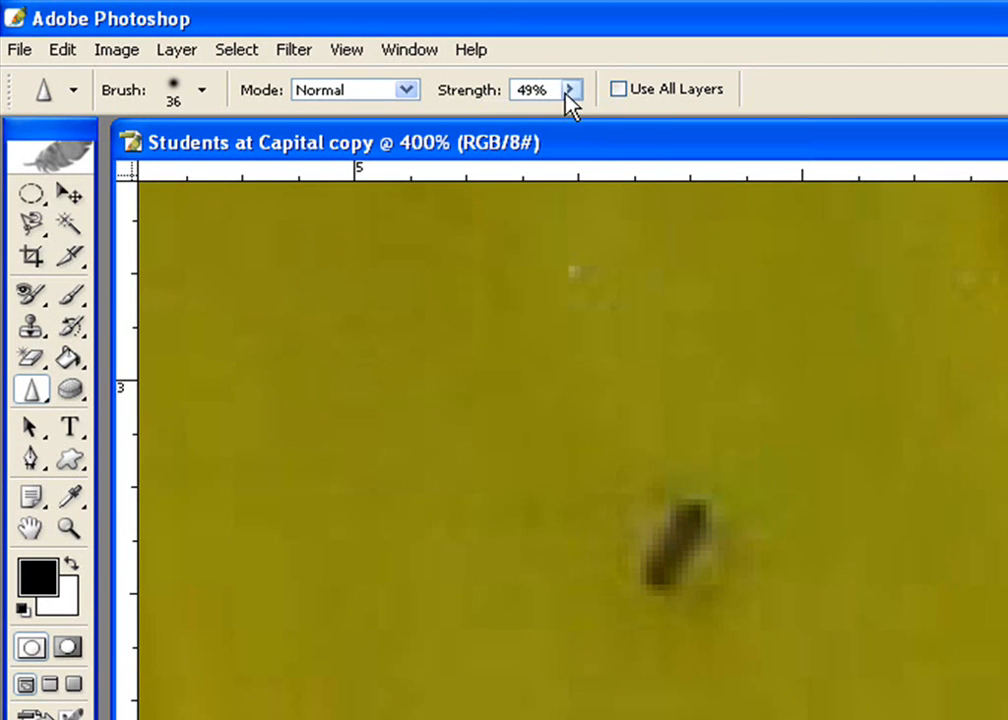
left_click(547, 90)
type("100")
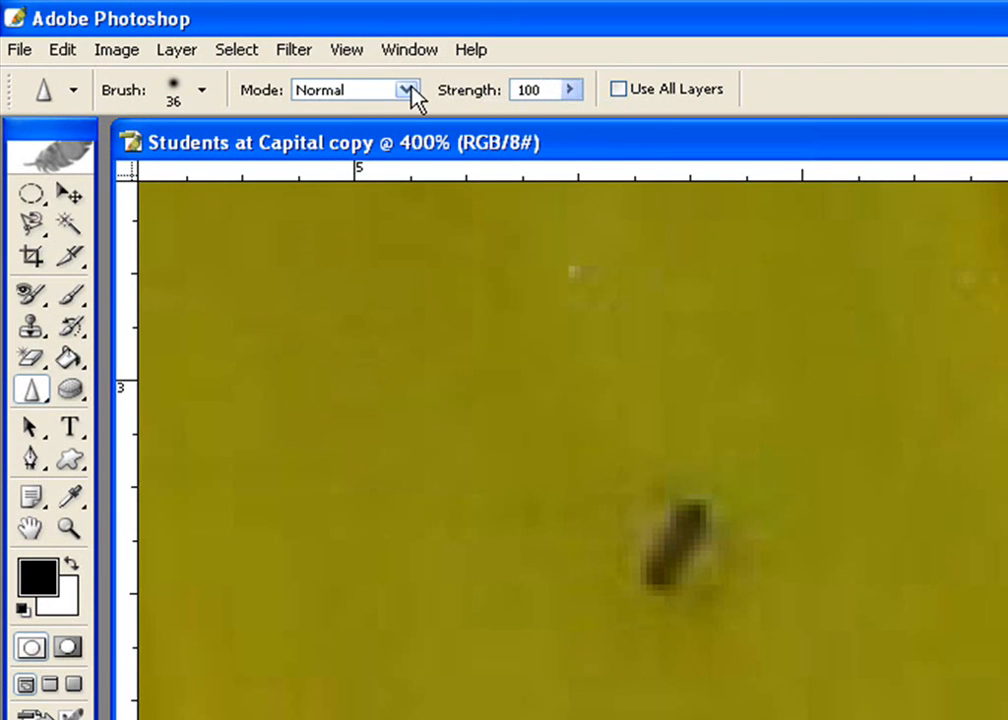
type("%")
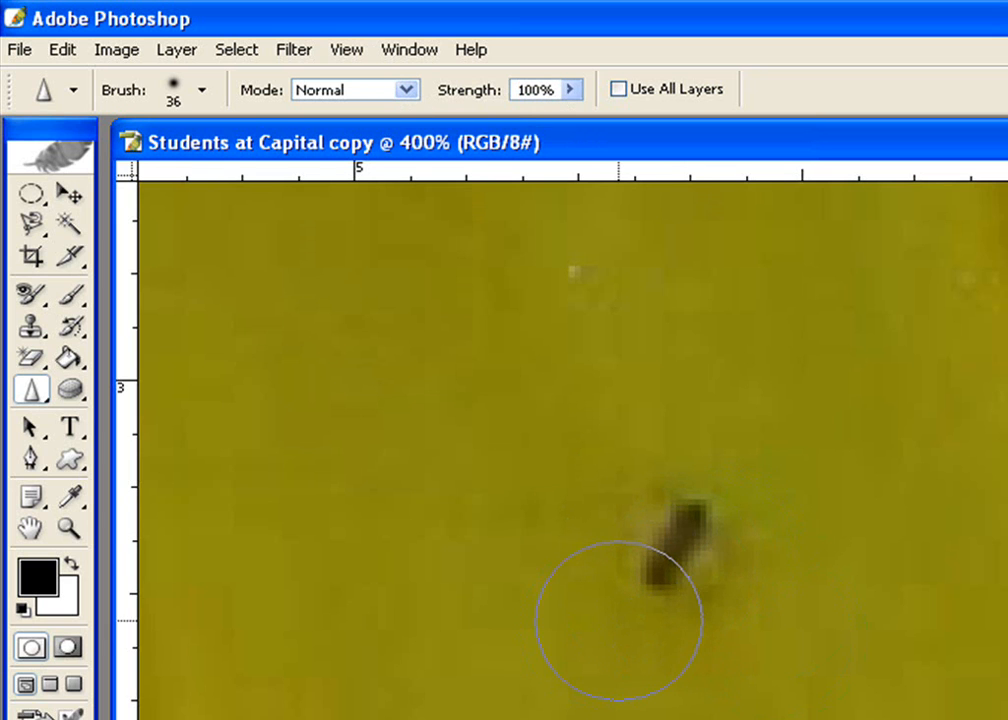
mouse_move(621, 608)
left_mouse_down()
mouse_move(646, 563)
mouse_move(686, 545)
mouse_move(682, 602)
mouse_move(646, 551)
mouse_move(733, 540)
mouse_move(675, 551)
left_mouse_up()
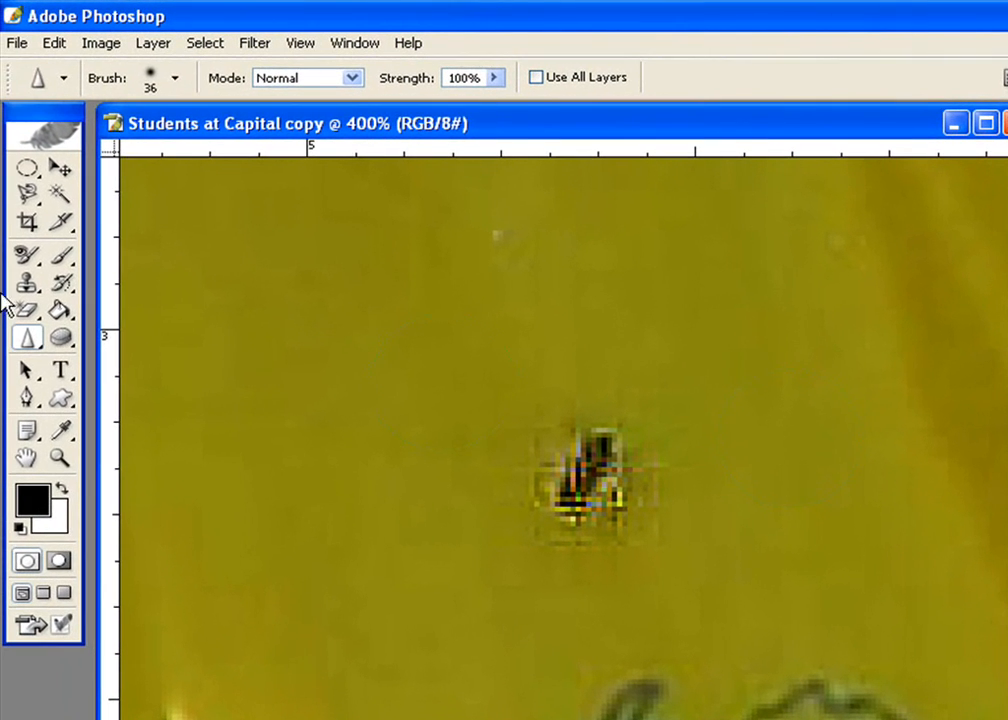
Fade the Sharpen tool's effect on the dark spot to 15% opacity.
left_click(54, 43)
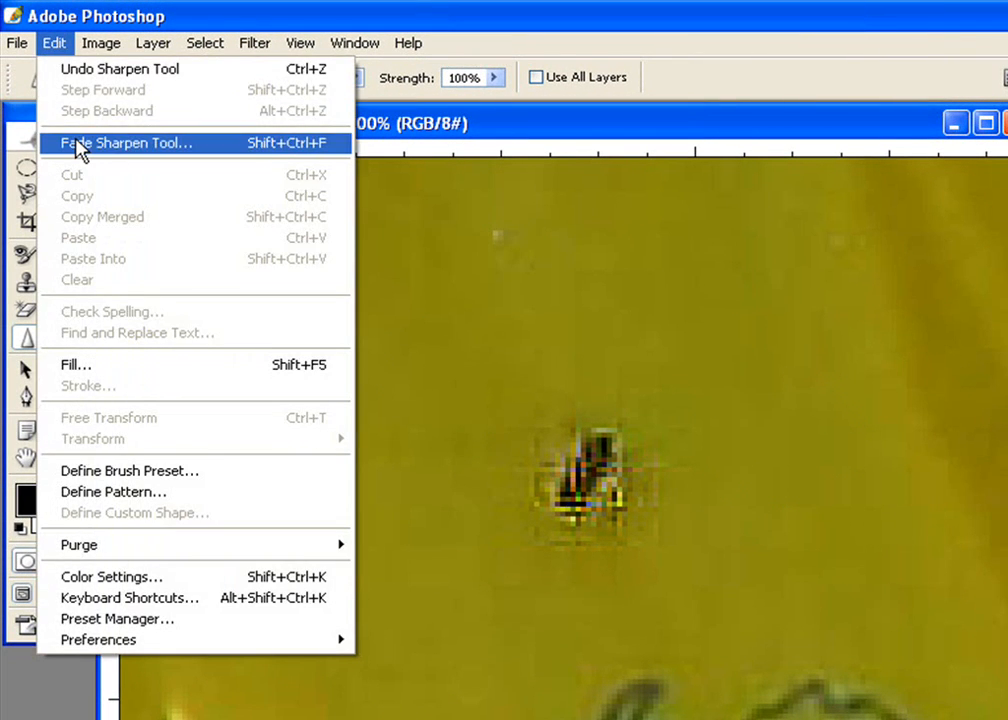
left_click(88, 146)
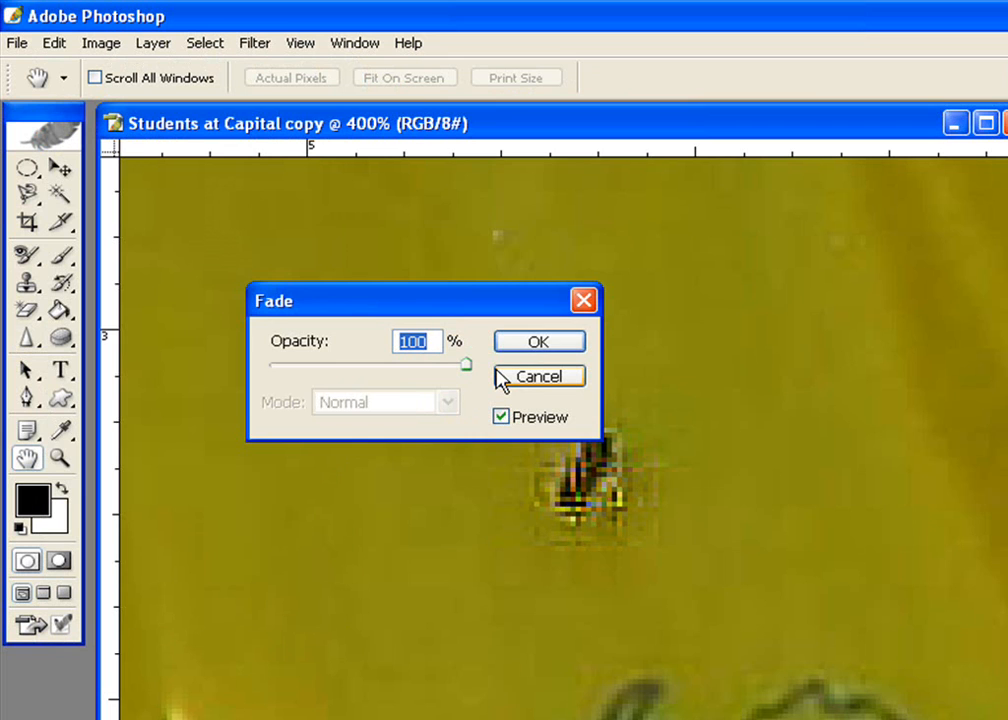
type("10")
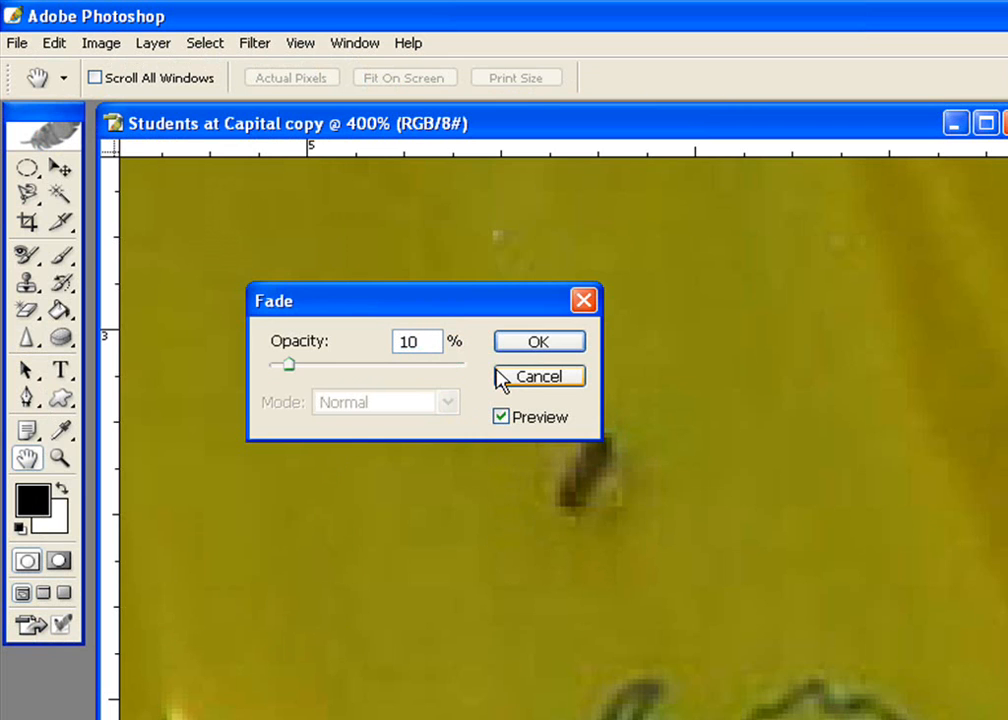
key("BackSpace")
key("BackSpace")
type("20")
key("BackSpace")
key("BackSpace")
type("15")
left_click(540, 343)
Set the Sharpen tool's strength to 50%.
key("r")
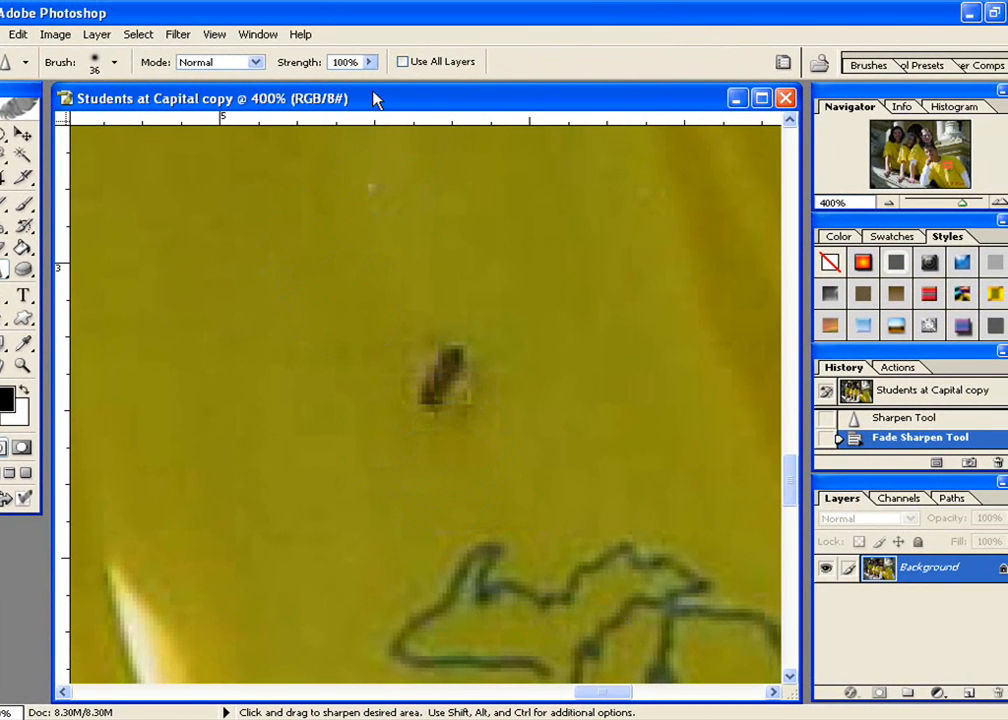
left_click(286, 61)
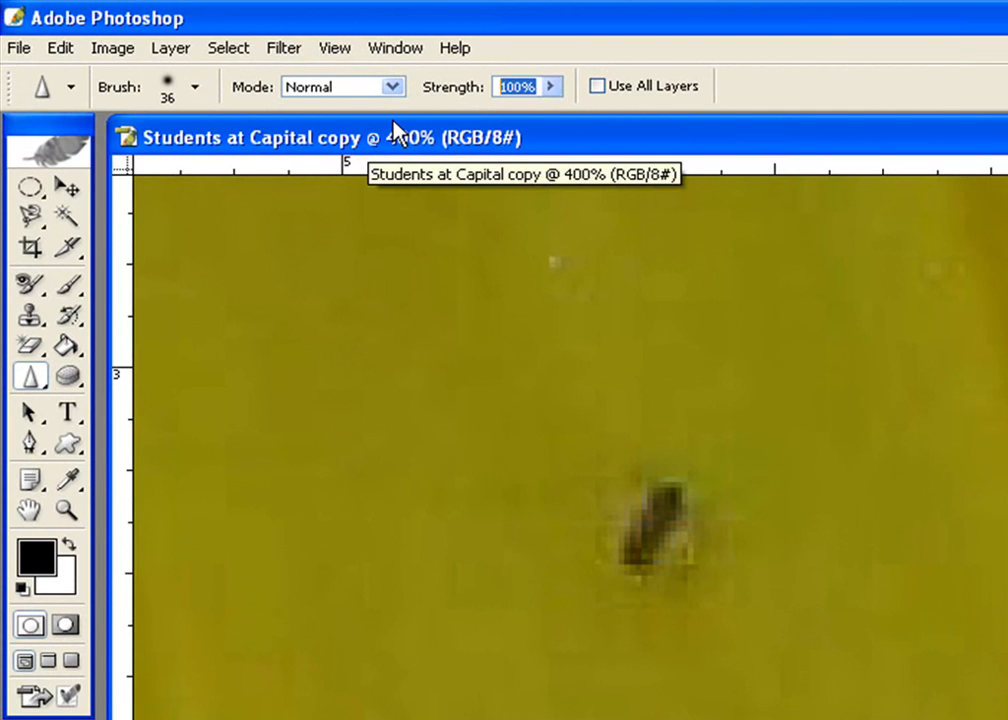
type("50%")
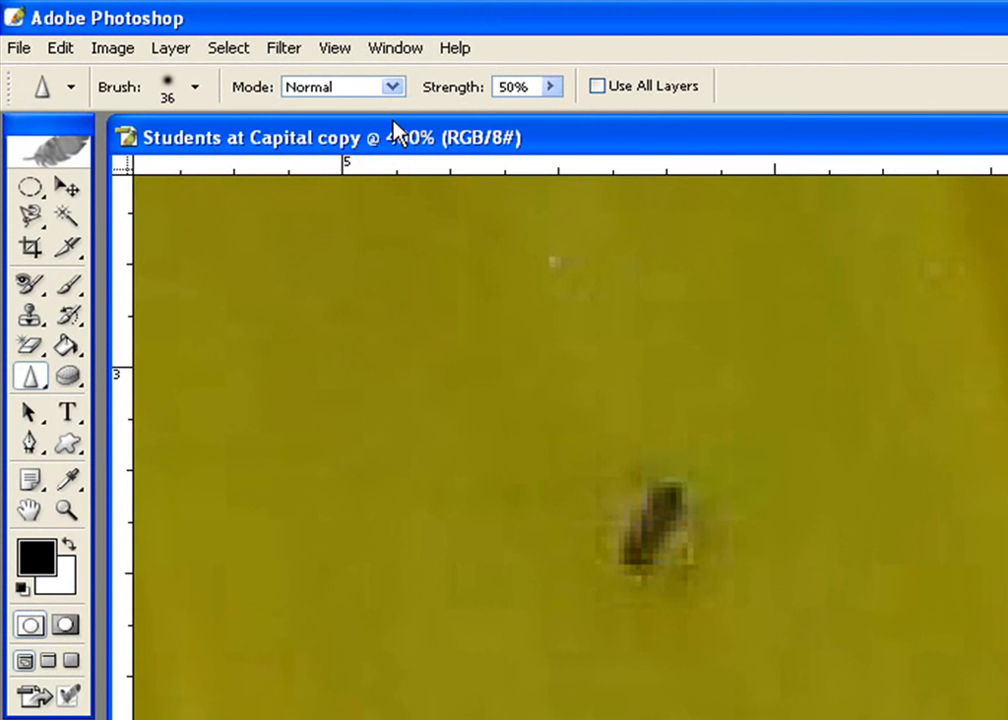
Switch to the regular Eraser tool and fit the whole photo on screen.
left_click(30, 346)
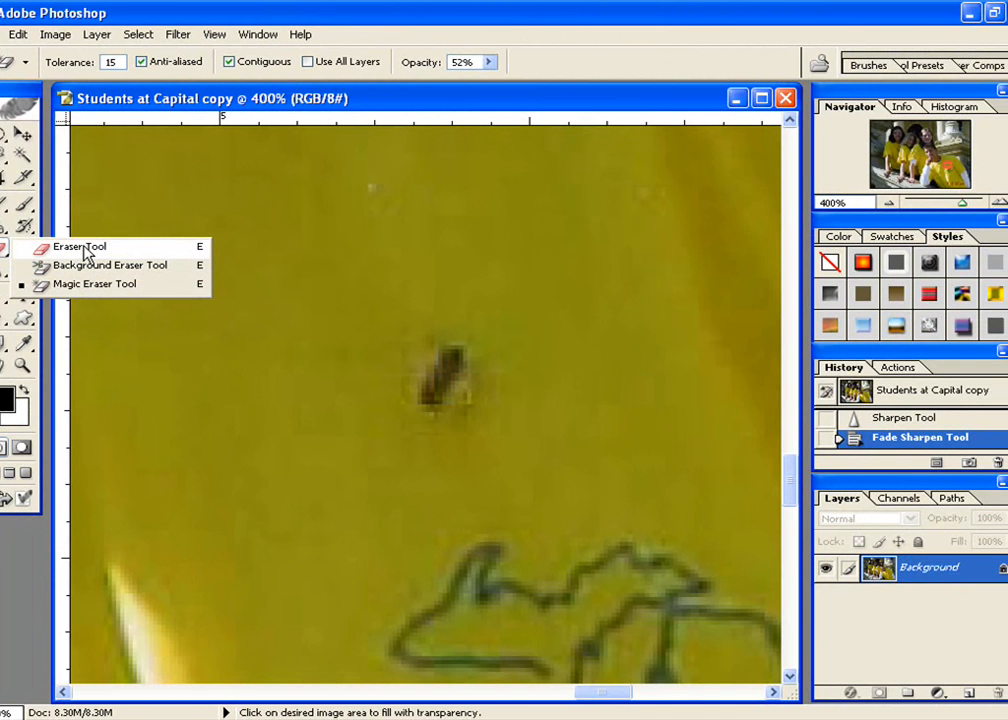
left_click(85, 250)
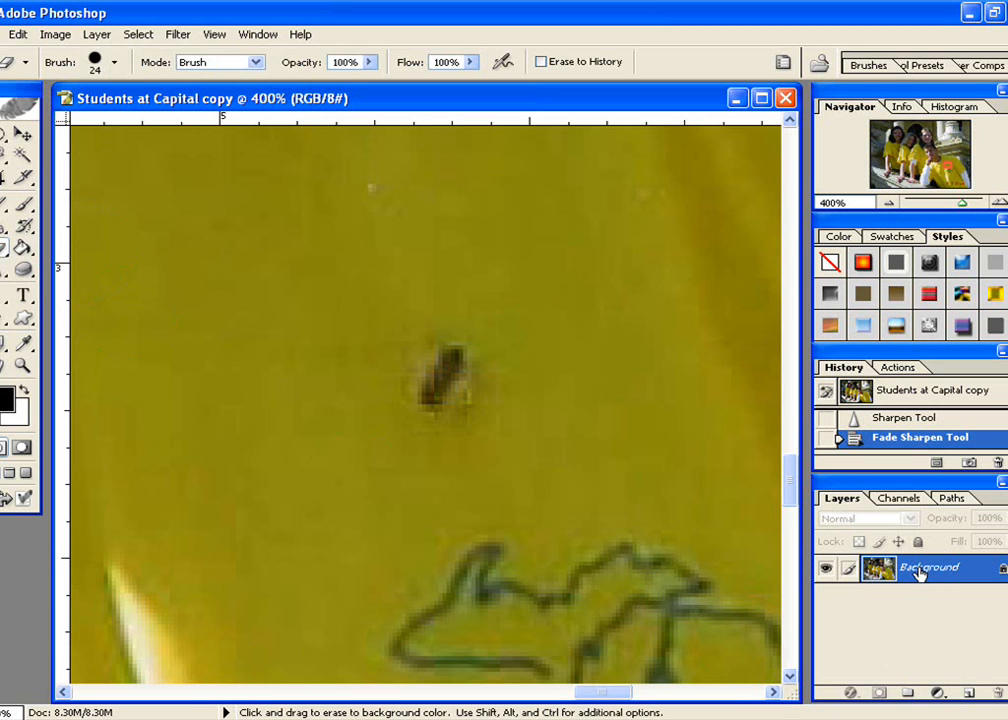
left_click(214, 34)
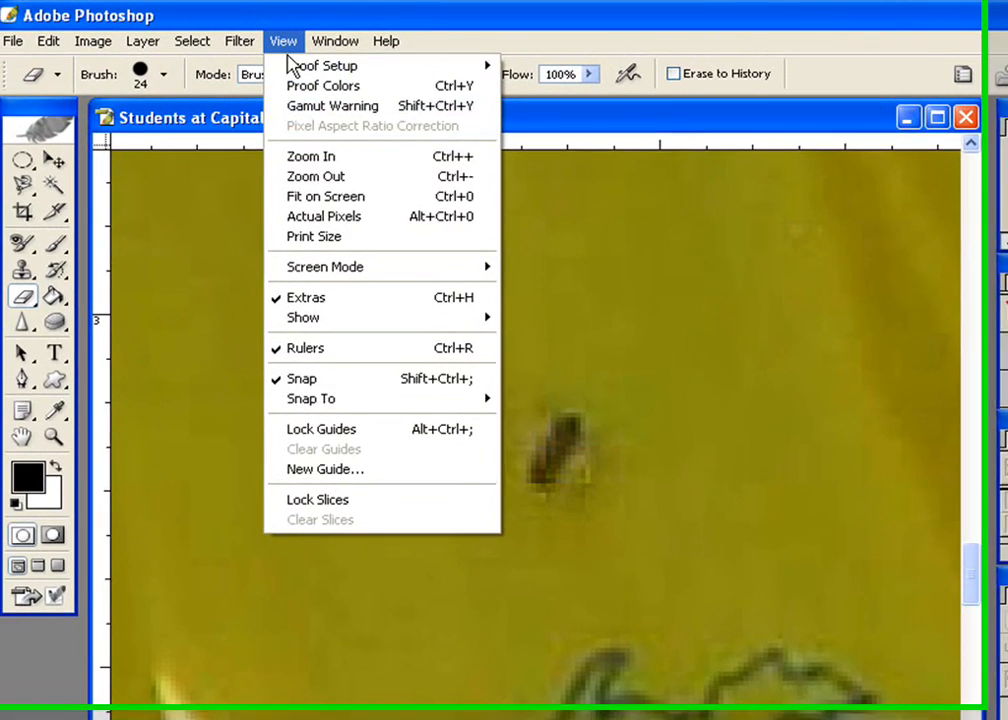
left_click(323, 193)
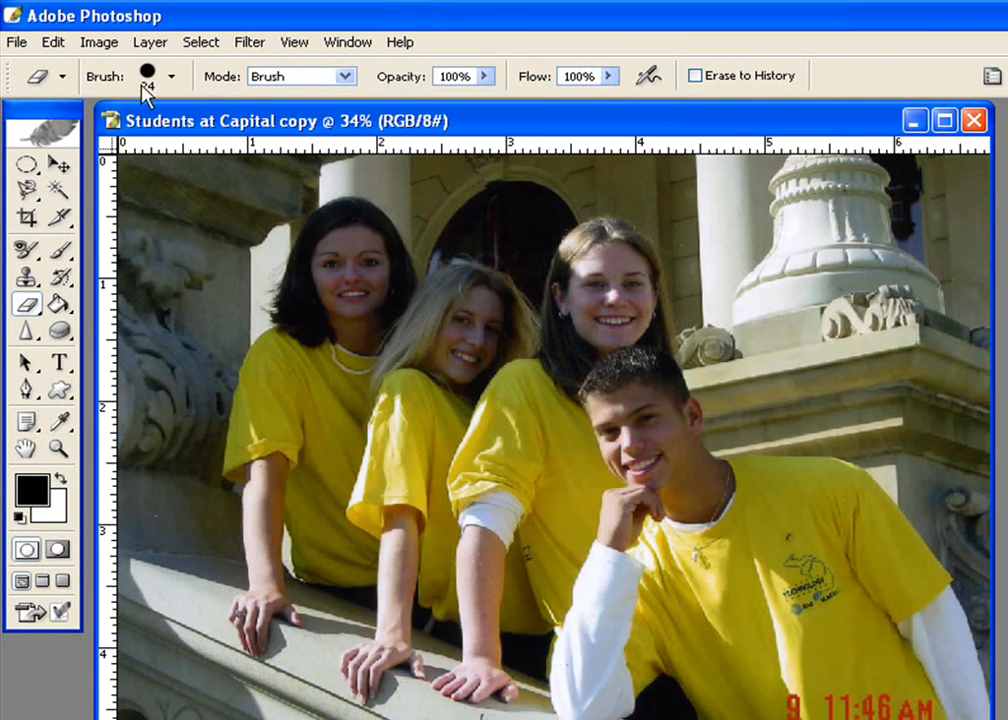
Erase the Michigan logo area on the locked Background with a 190 px Eraser brush and revert to the Fade Sharpen Tool history state.
right_click(213, 299)
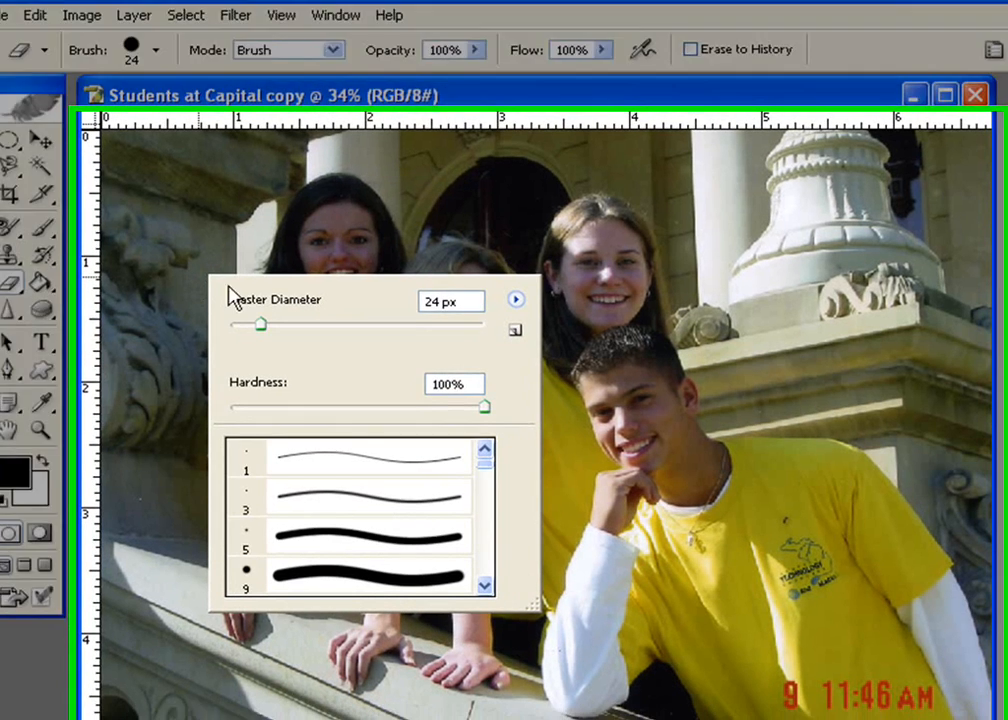
left_click_drag(266, 332, 419, 357)
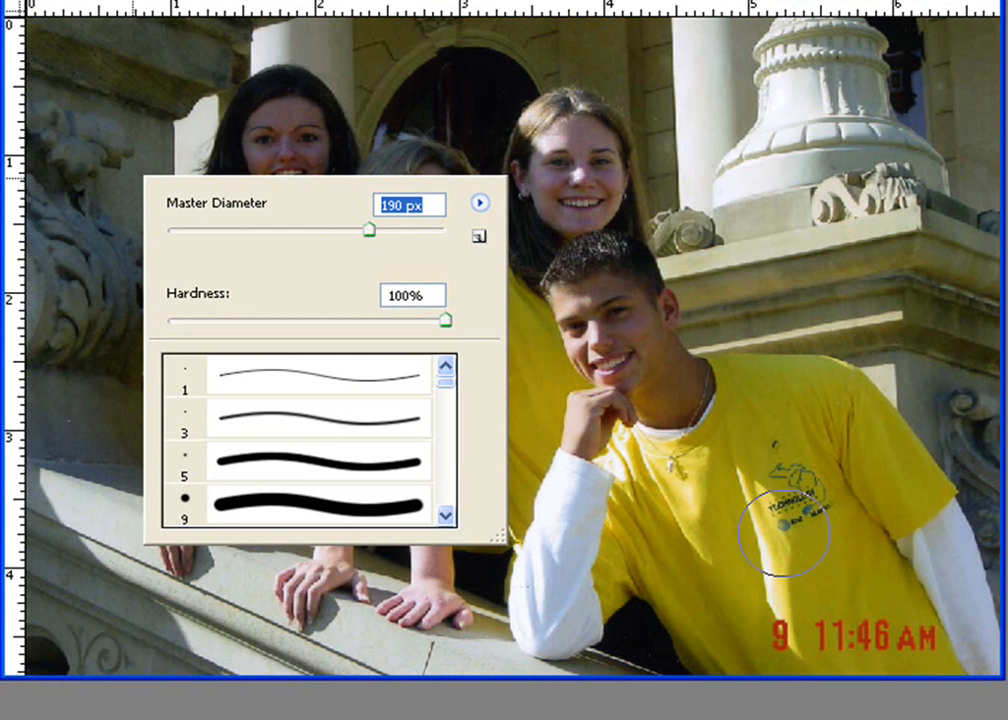
mouse_move(775, 521)
left_mouse_down()
mouse_move(808, 494)
mouse_move(806, 474)
mouse_move(774, 481)
left_mouse_up()
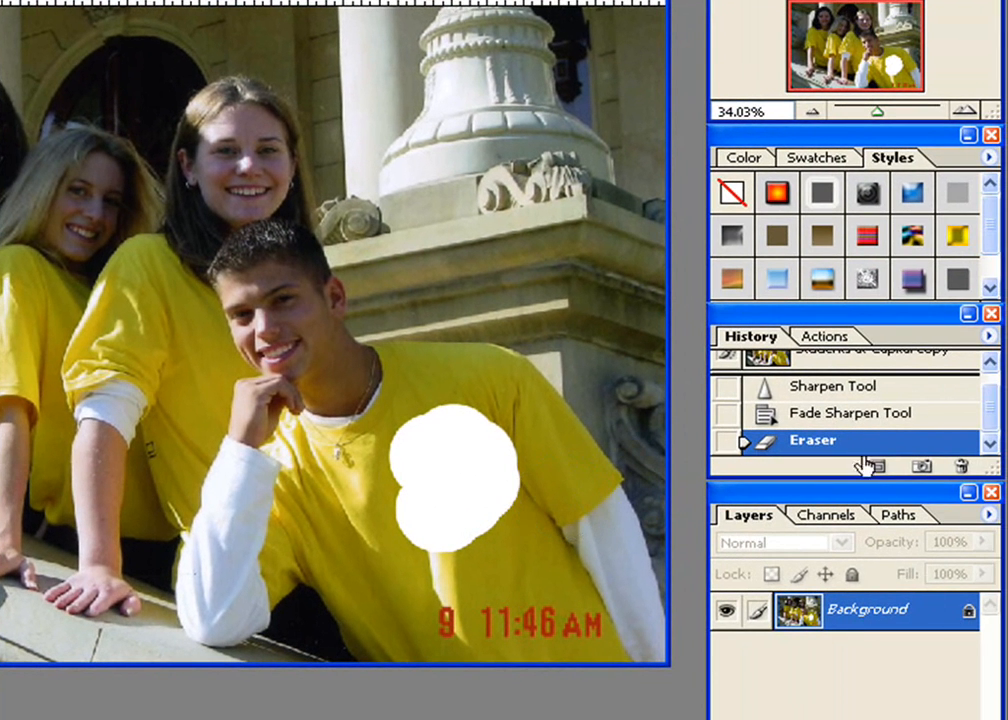
left_click(851, 418)
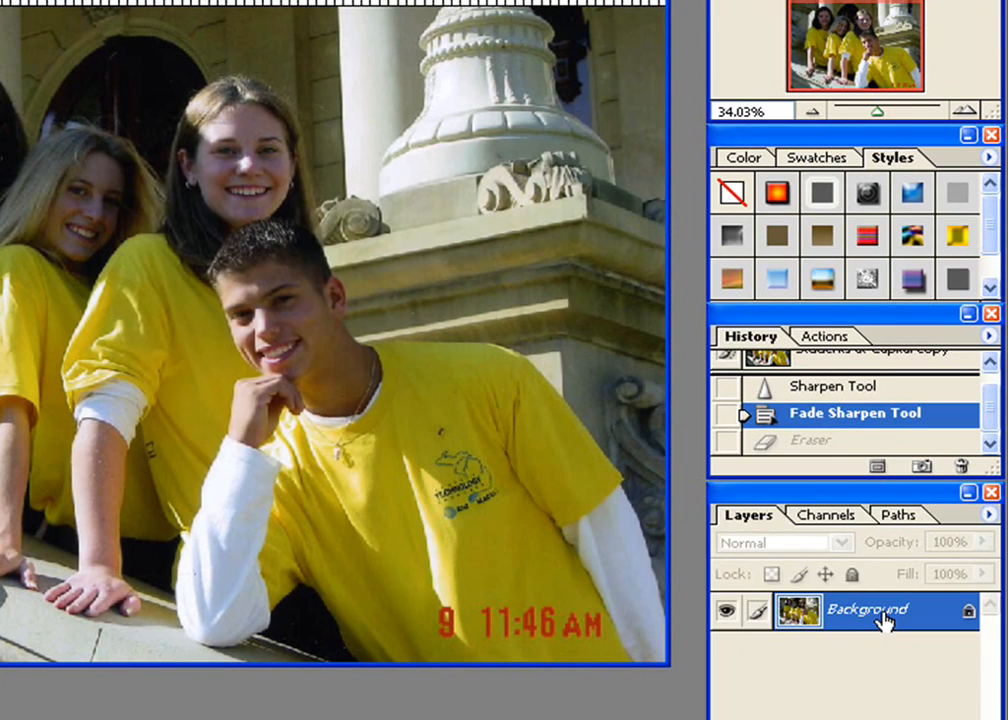
Convert the locked Background into a regular layer named "background" and return the Layers palette to its place below the History palette.
double_click(292, 315)
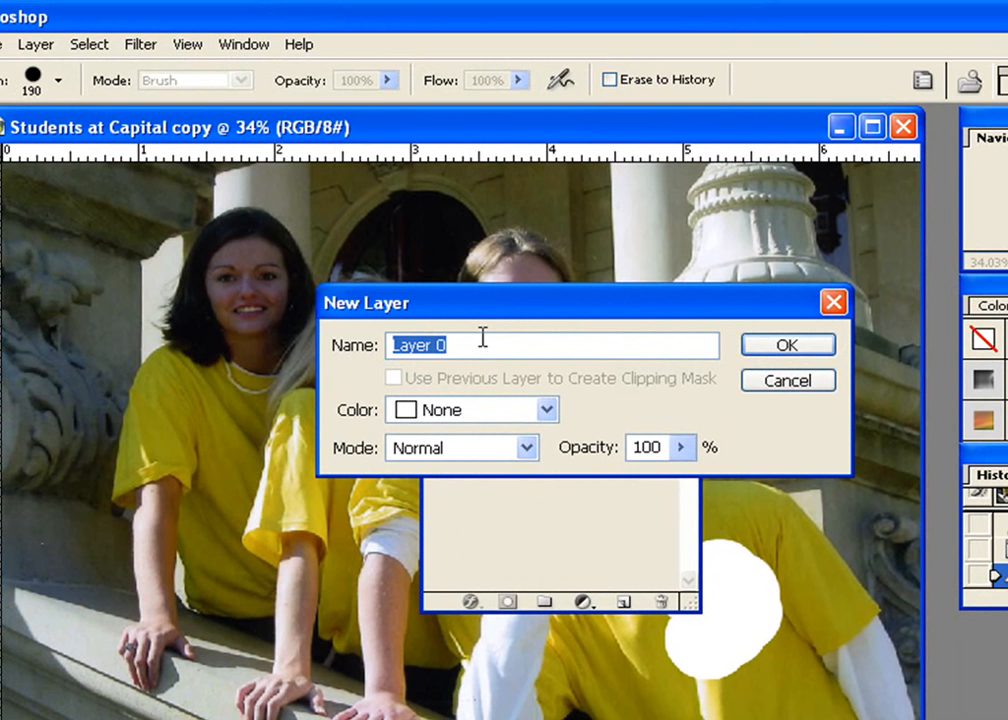
type("backgrou")
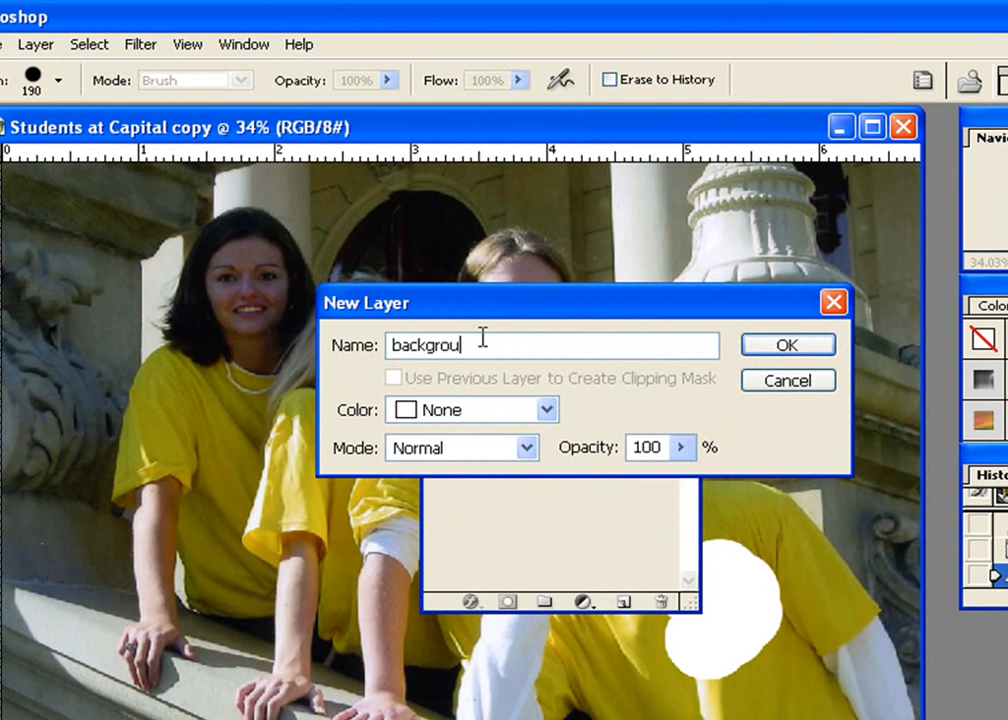
type("nd")
key("Return")
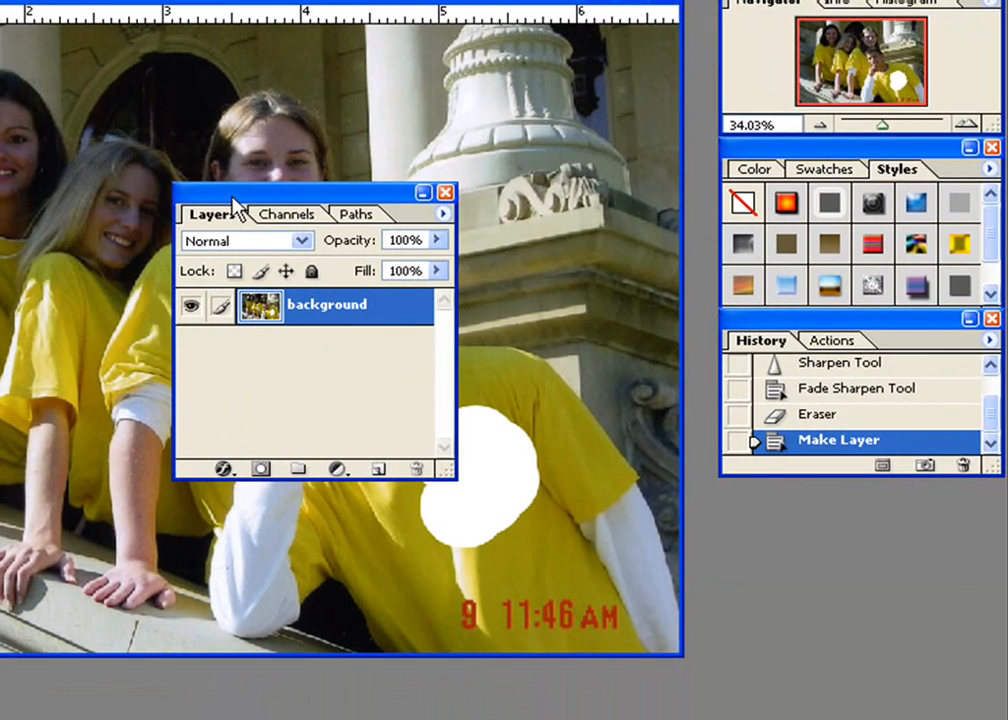
left_click_drag(233, 200, 783, 512)
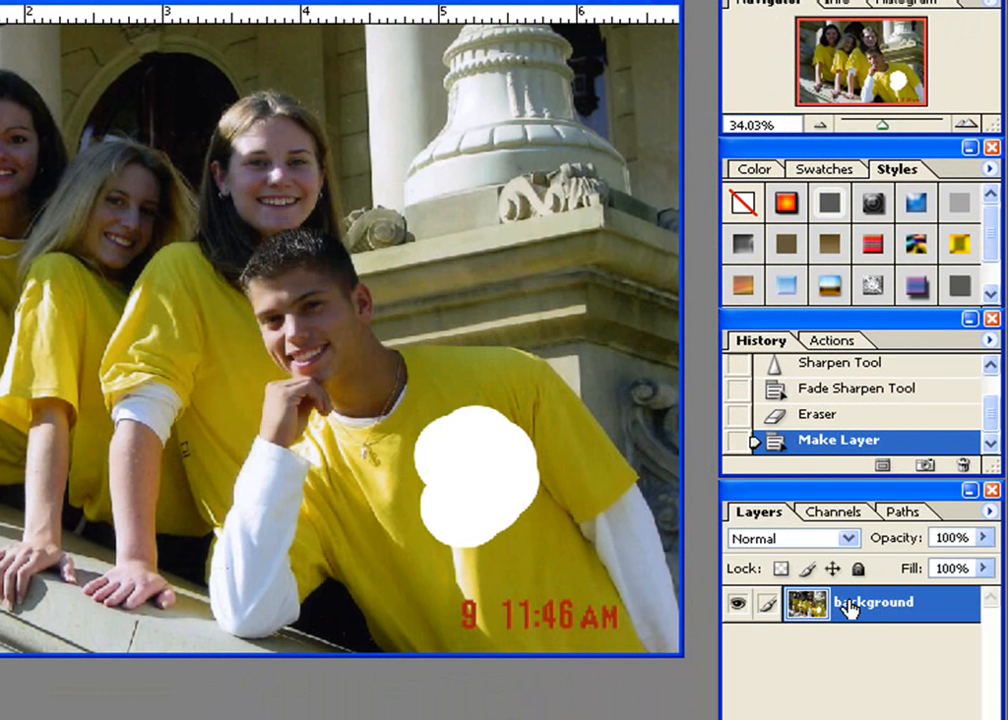
Revert to the Fade Sharpen Tool history state and convert the unerased Background into a regular layer named "background".
left_click(831, 415)
left_click(838, 400)
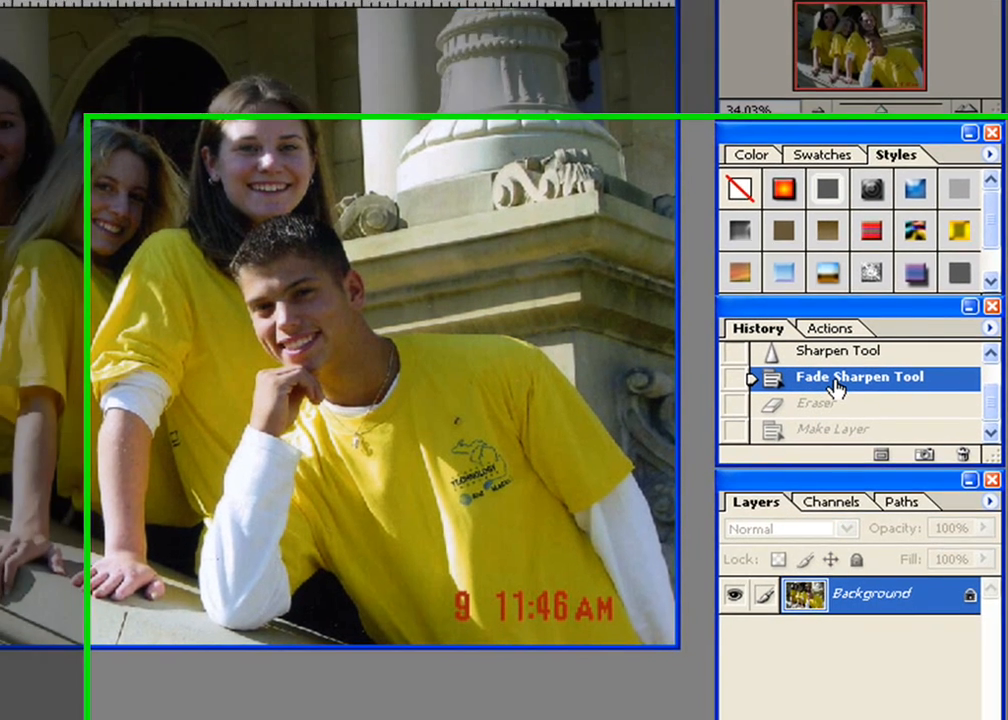
left_click(870, 441)
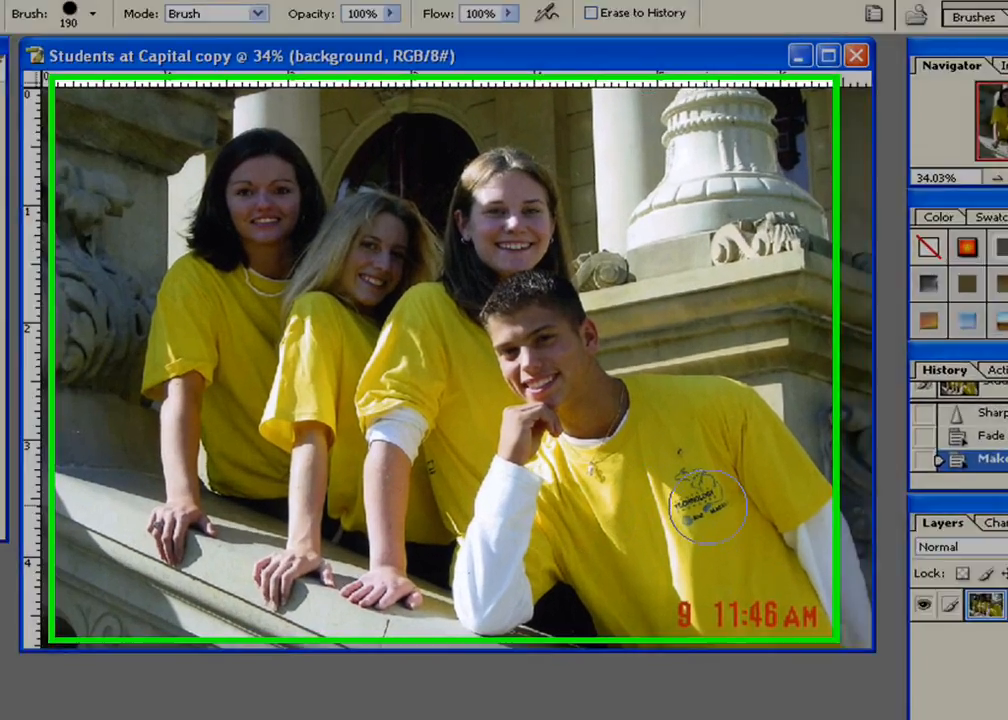
Erase the shirt logo to transparency on the "background" layer with the Eraser and revert to the Make Layer history state.
mouse_move(628, 462)
left_mouse_down()
mouse_move(638, 468)
mouse_move(619, 476)
left_mouse_up()
left_click(812, 546)
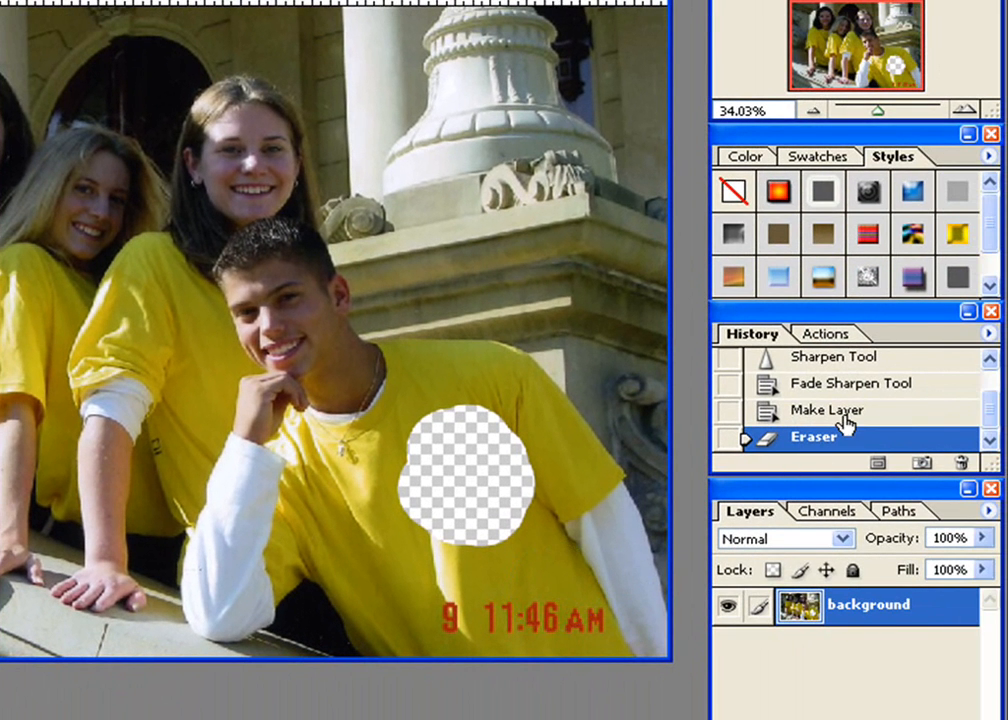
left_click(846, 424)
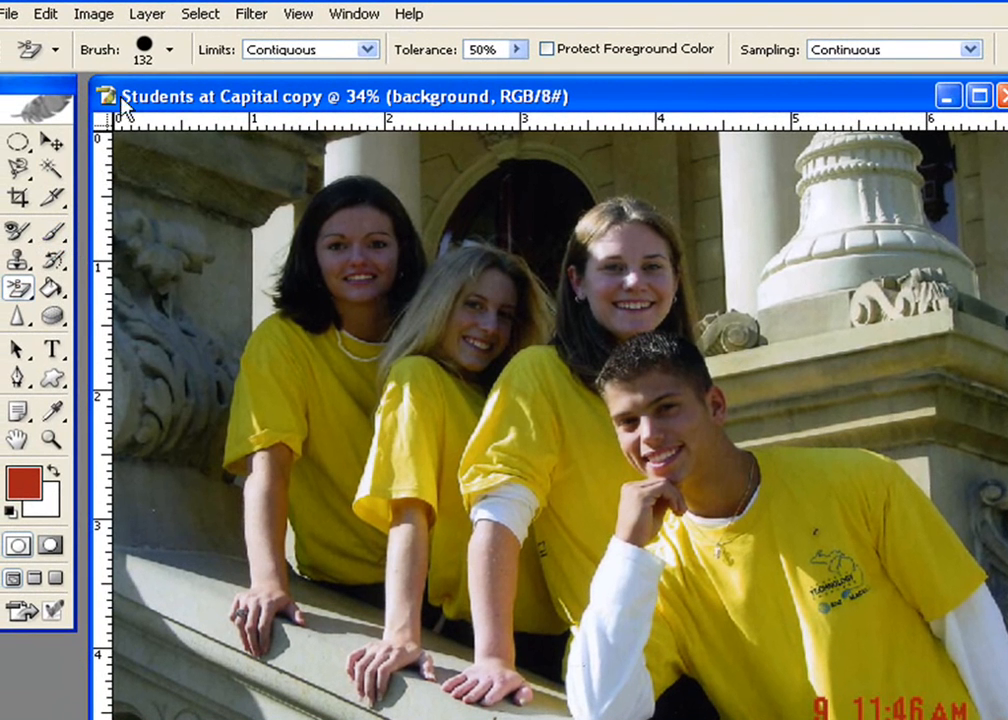
Erase two horizontal strips across the front student's shirt, below and over the logo, with the 132 px Background Eraser at 50% tolerance.
right_click(178, 222)
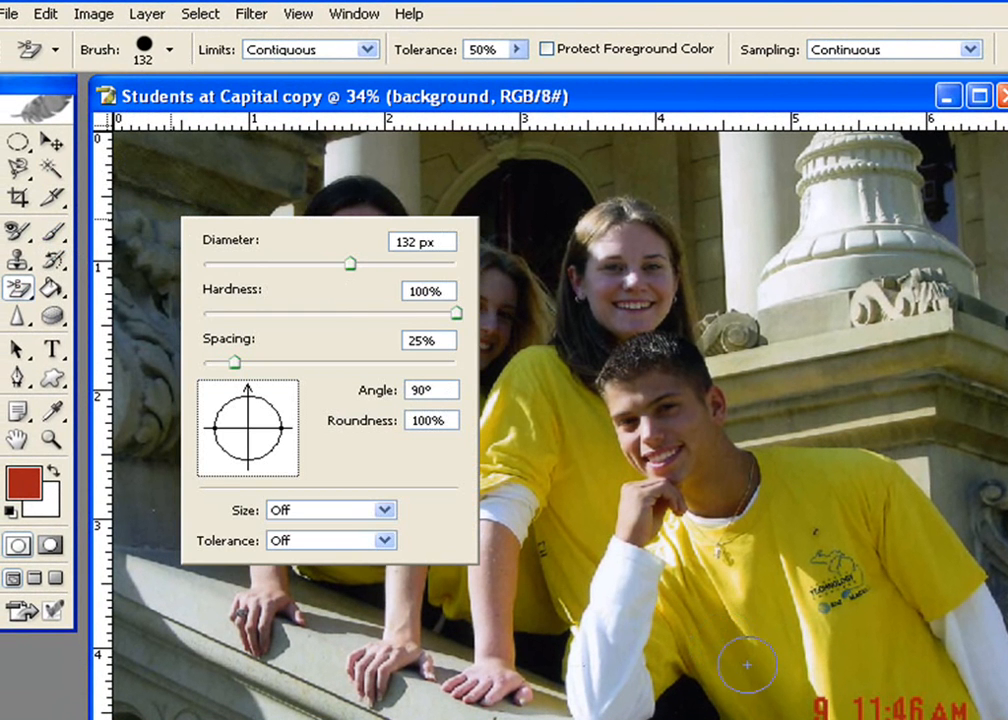
mouse_move(724, 657)
left_mouse_down()
mouse_move(911, 657)
mouse_move(731, 648)
mouse_move(967, 648)
mouse_move(955, 673)
left_mouse_up()
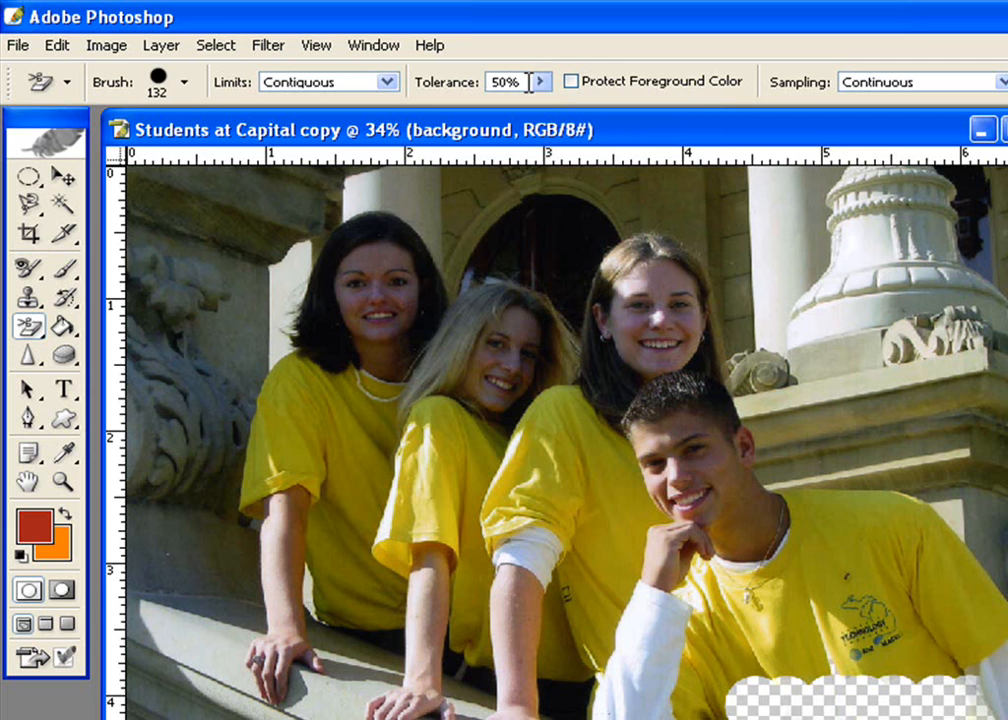
left_click_drag(768, 634, 953, 636)
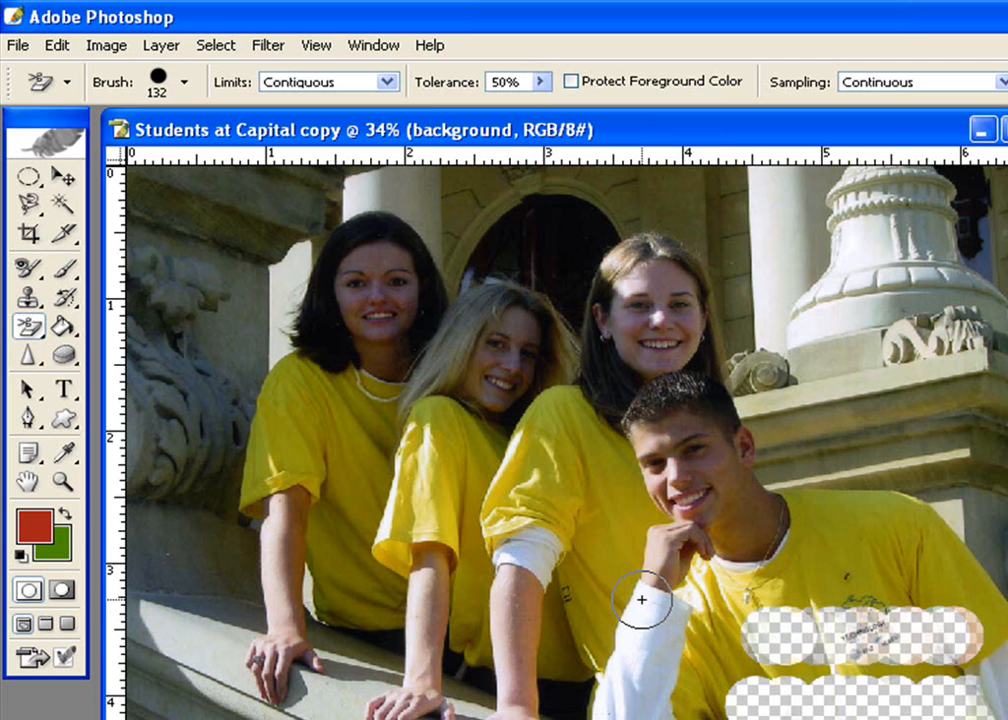
Set the Background Eraser's tolerance to 100% and erase more of the shirt around the logo.
left_click(543, 83)
left_click_drag(542, 106, 612, 106)
mouse_move(802, 637)
left_mouse_down()
mouse_move(958, 637)
mouse_move(817, 641)
mouse_move(884, 598)
mouse_move(905, 635)
mouse_move(922, 610)
mouse_move(937, 655)
mouse_move(943, 636)
mouse_move(774, 620)
left_mouse_up()
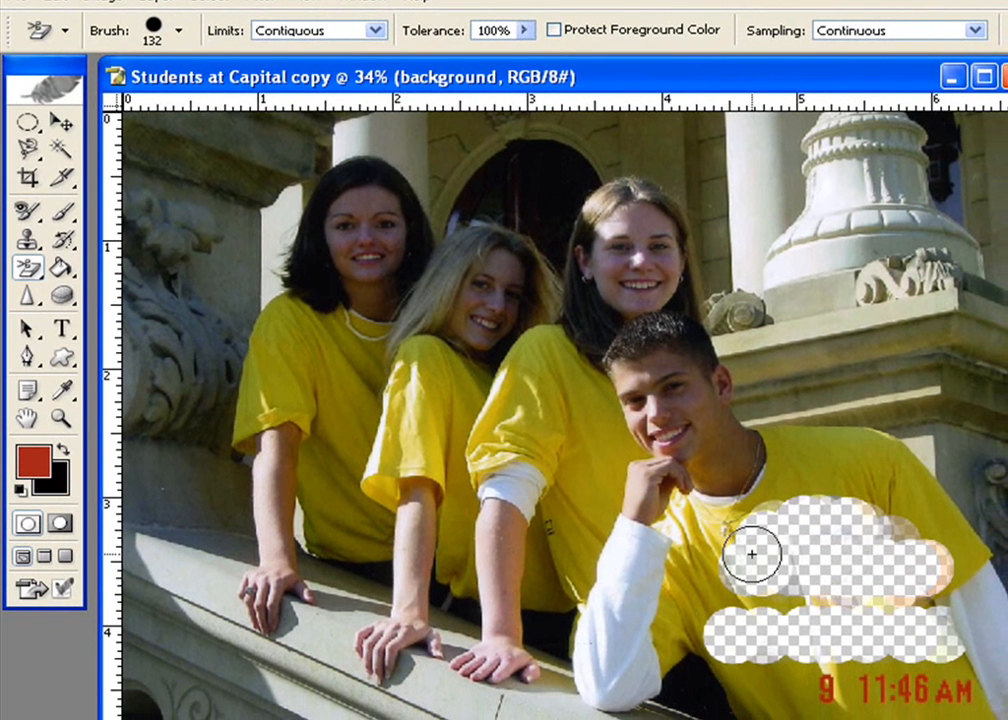
mouse_move(752, 553)
left_mouse_down()
mouse_move(767, 542)
mouse_move(828, 585)
mouse_move(746, 665)
left_mouse_up()
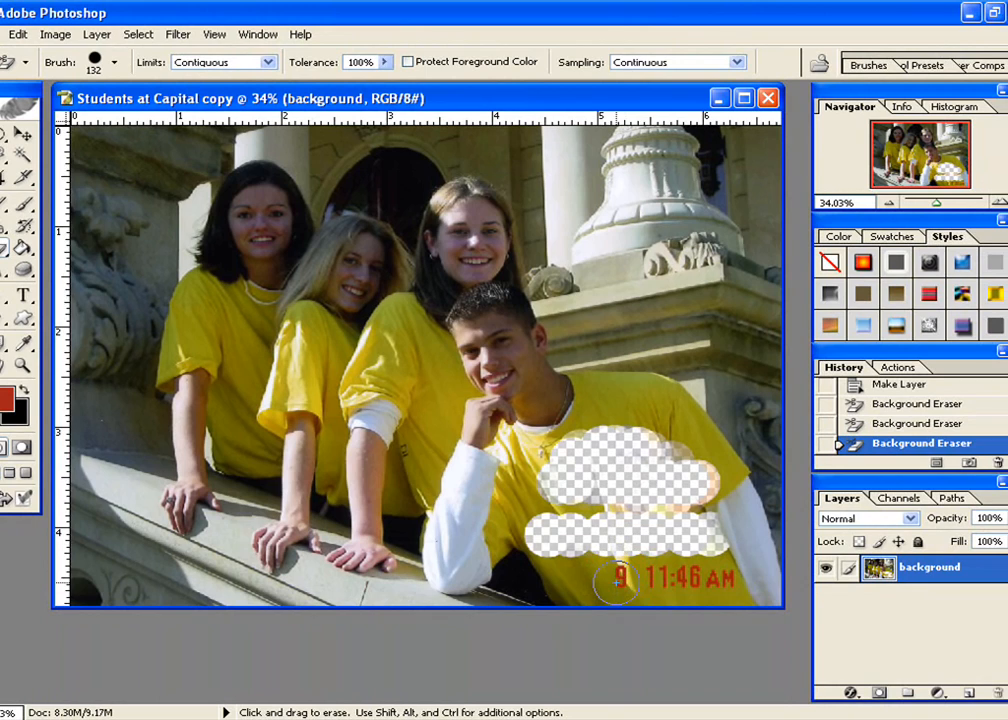
Turn on Protect Foreground Color and sample the red of the photo's time stamp digits as the foreground colour, #962713.
left_click(408, 62)
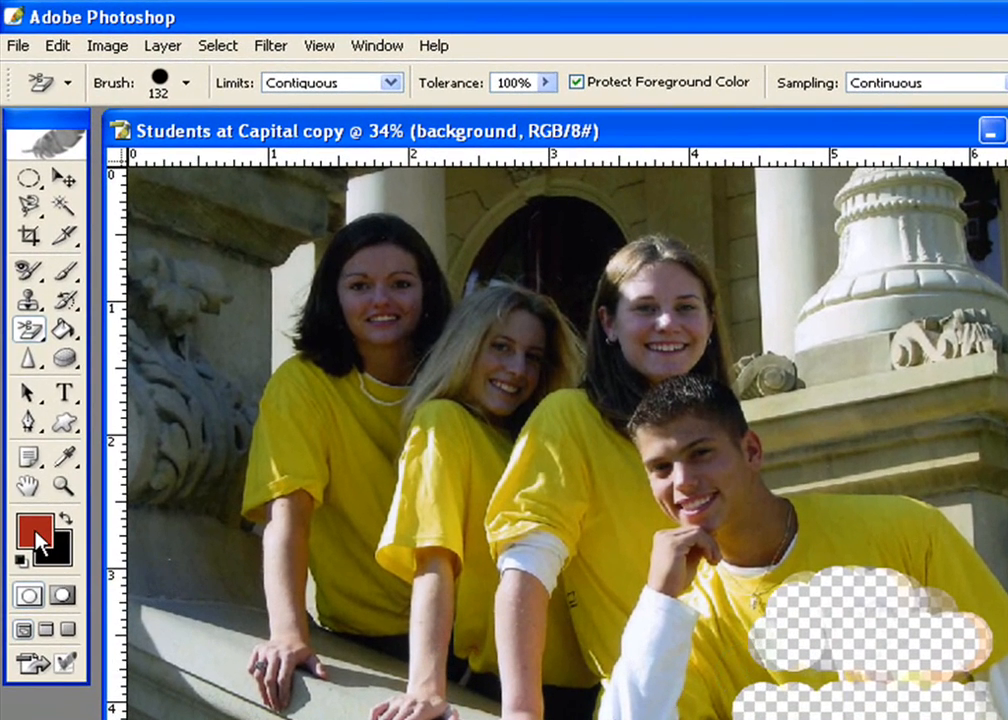
left_click(63, 486)
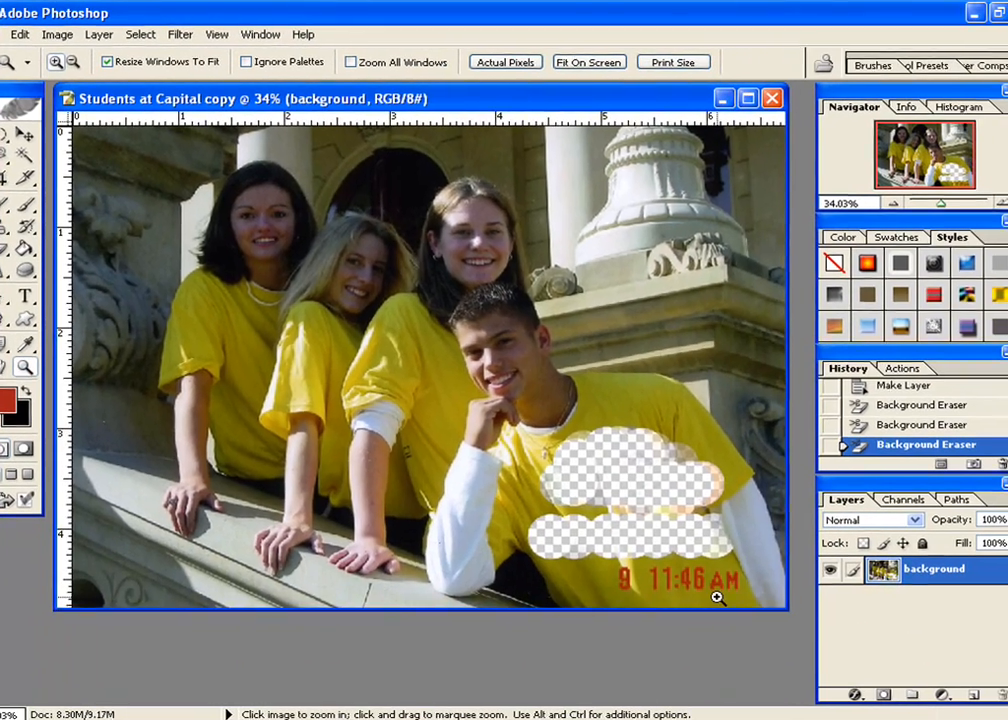
left_click(689, 585)
left_click(625, 660)
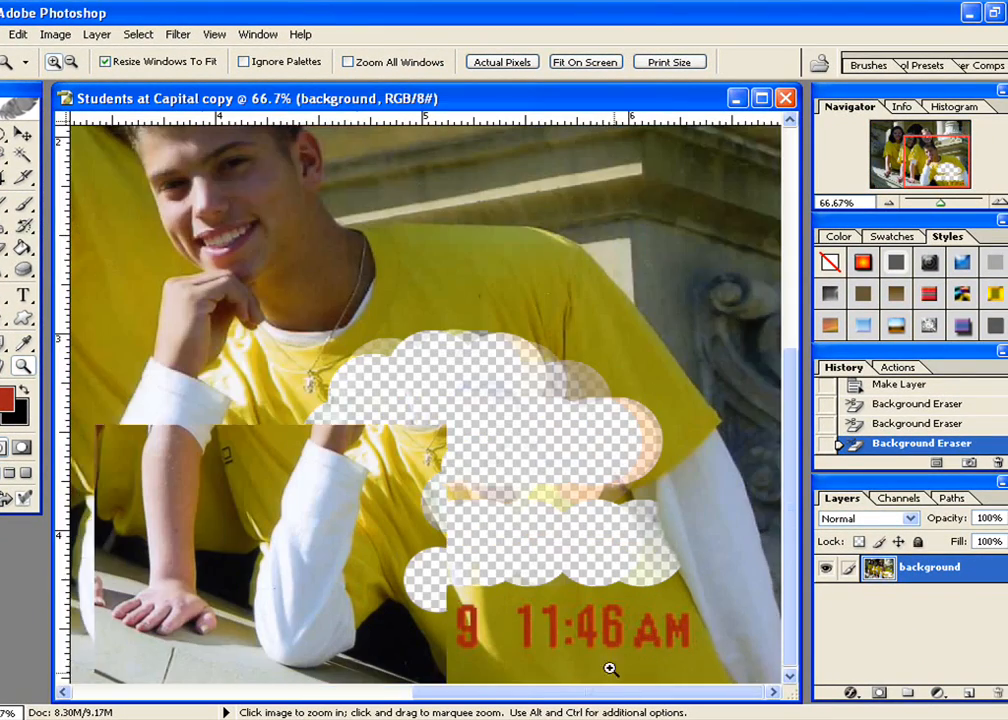
left_click(580, 643)
left_click(522, 623)
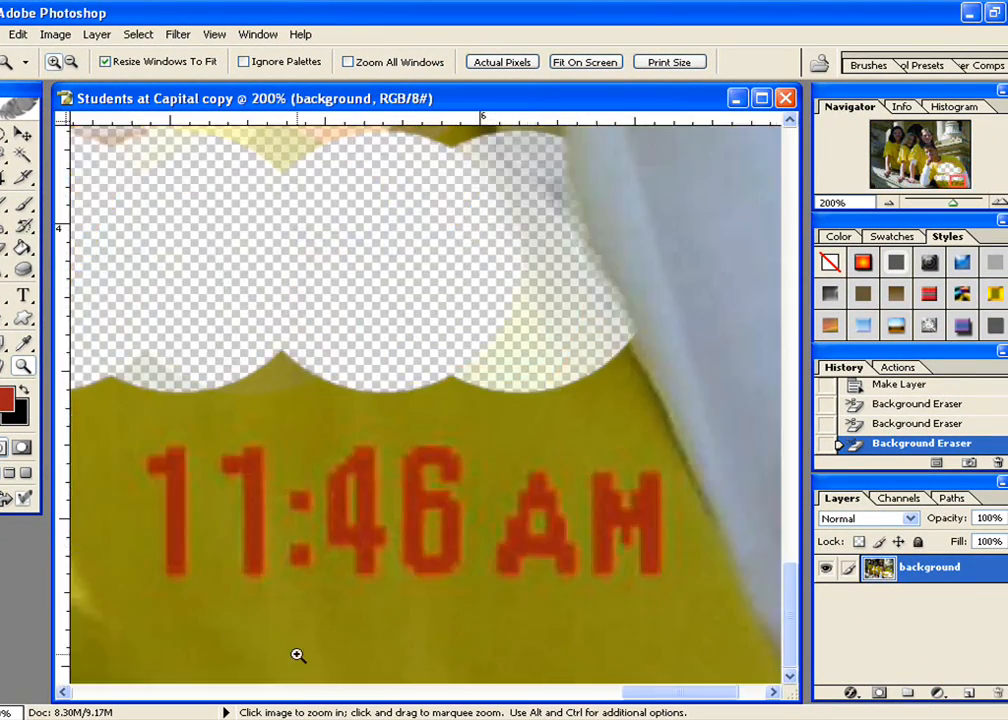
left_click(5, 402)
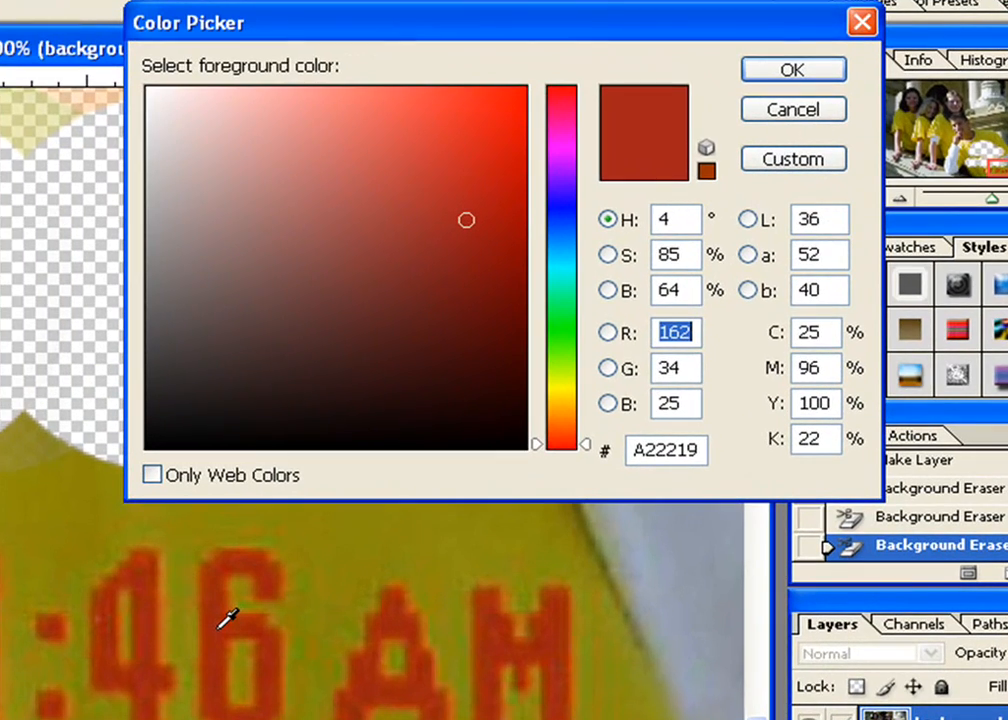
left_click(226, 616)
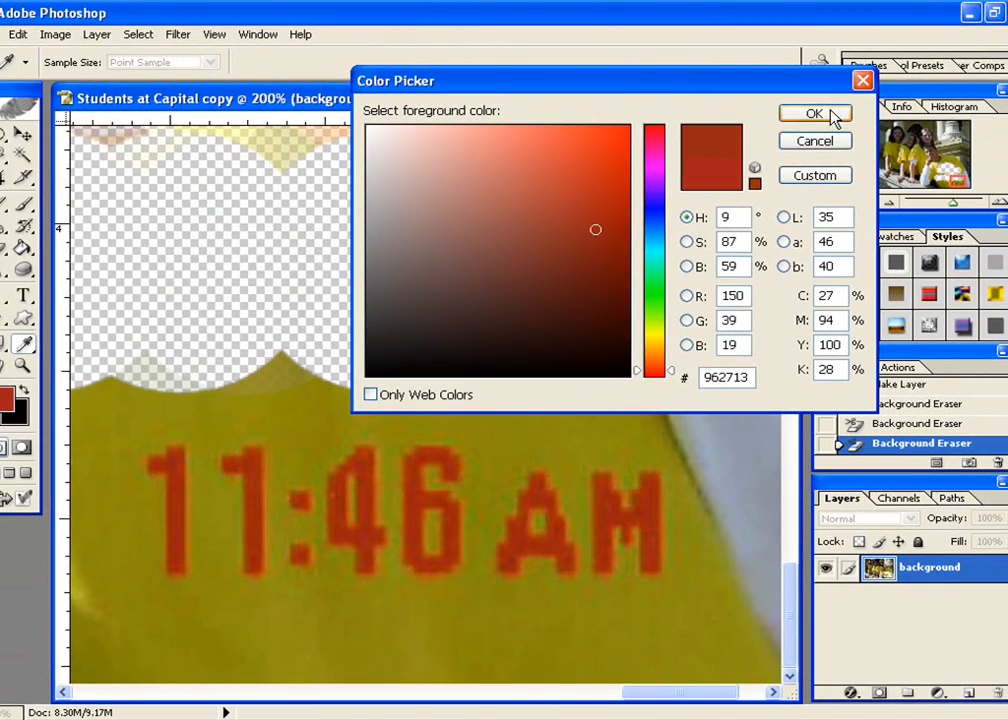
left_click(825, 91)
Erase the shirt around the red time stamp with the 132 px Background Eraser at 100% tolerance, keeping the foreground colour protected.
key("z")
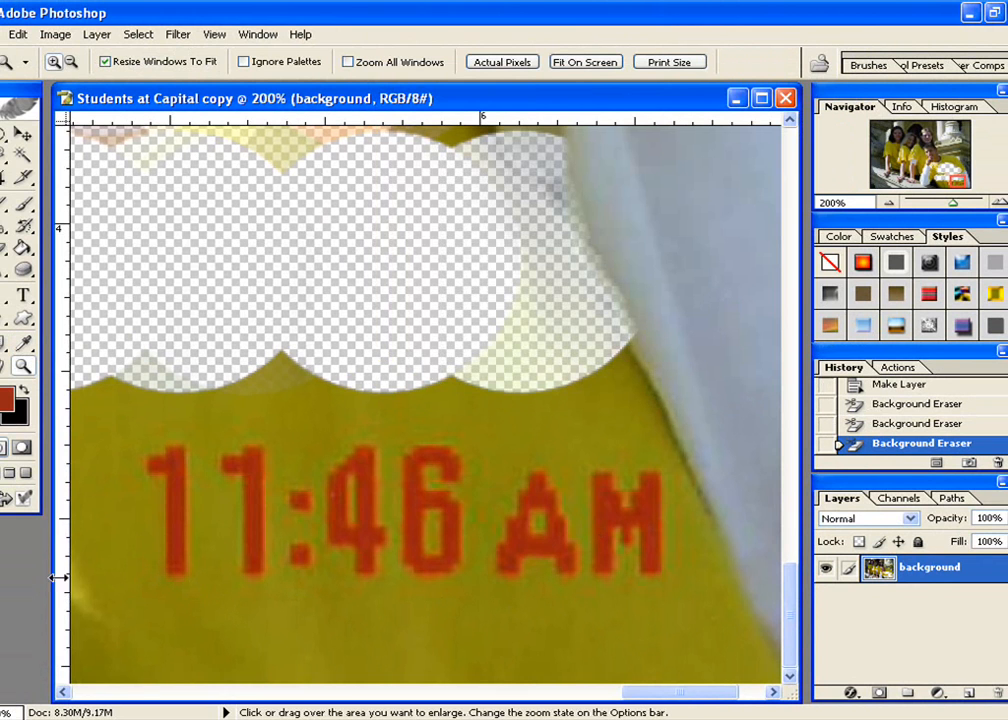
left_click(72, 63)
left_click(418, 551)
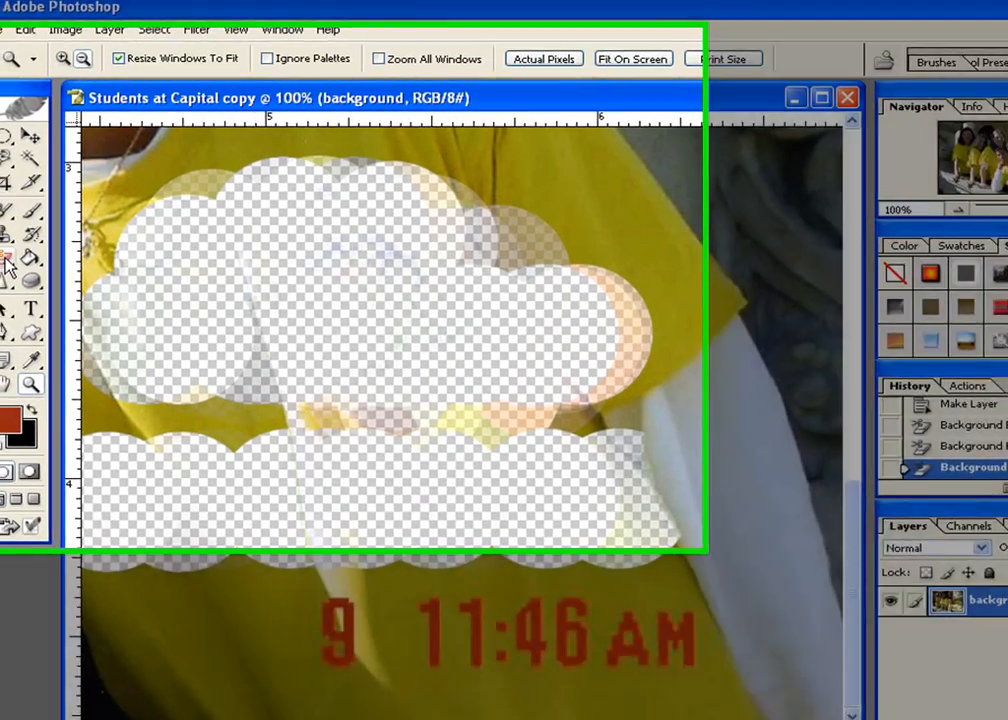
left_click(7, 260)
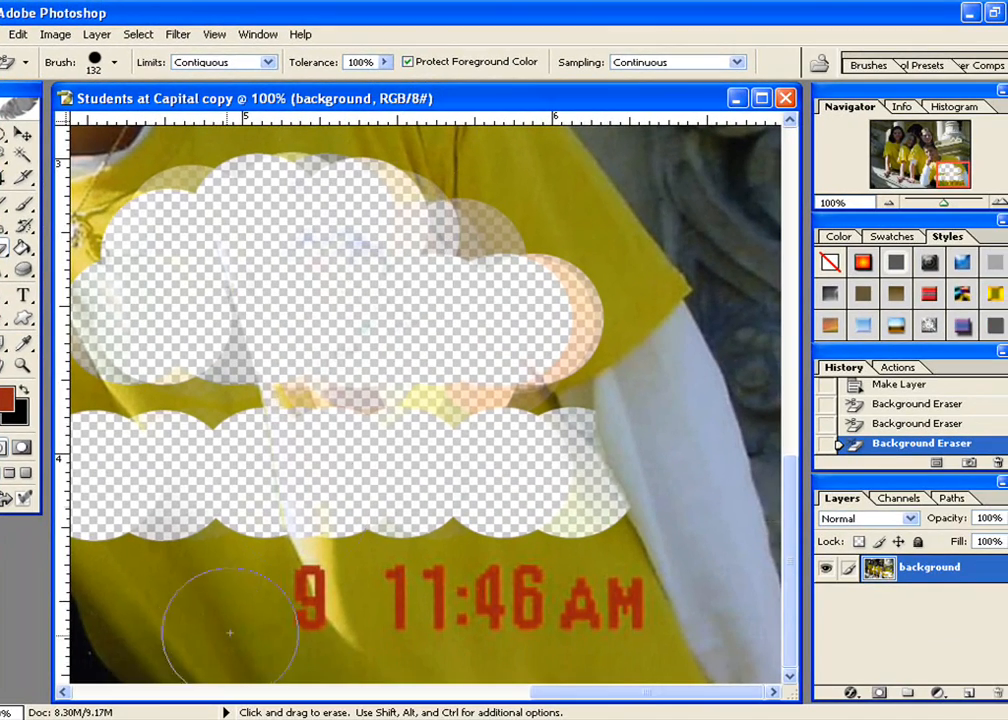
left_click_drag(187, 608, 491, 608)
mouse_move(580, 597)
left_mouse_down()
mouse_move(790, 601)
mouse_move(643, 568)
mouse_move(576, 641)
mouse_move(209, 631)
left_mouse_up()
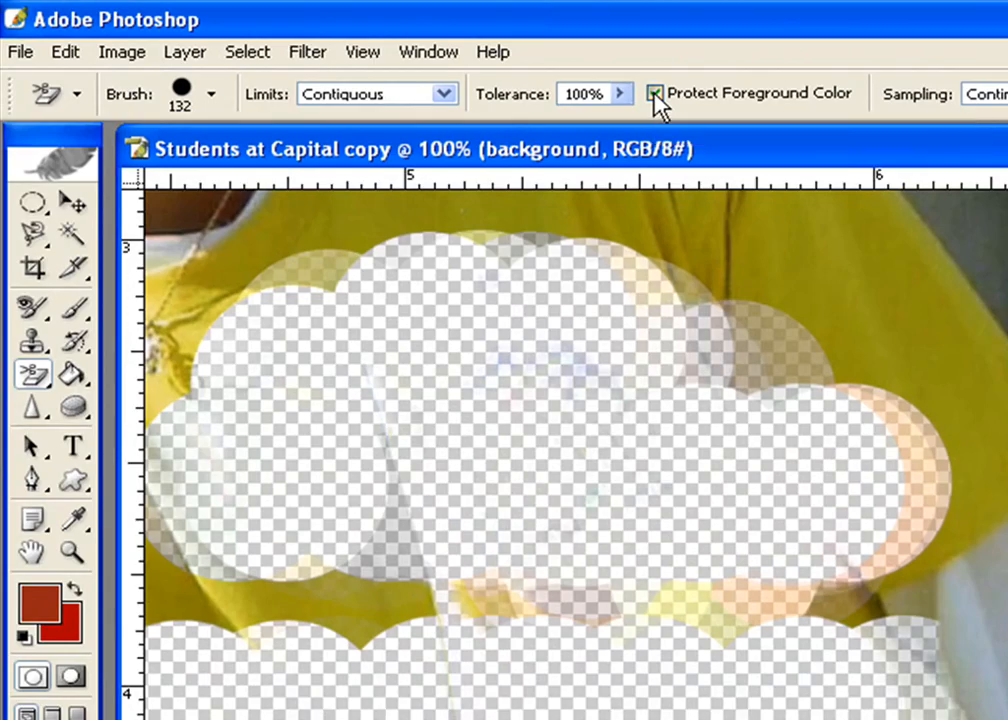
Turn off Protect Foreground Color and erase across the time stamp with the Background Eraser.
left_click(655, 94)
mouse_move(311, 569)
left_mouse_down()
mouse_move(281, 587)
mouse_move(290, 603)
mouse_move(607, 617)
mouse_move(631, 607)
mouse_move(552, 612)
left_mouse_up()
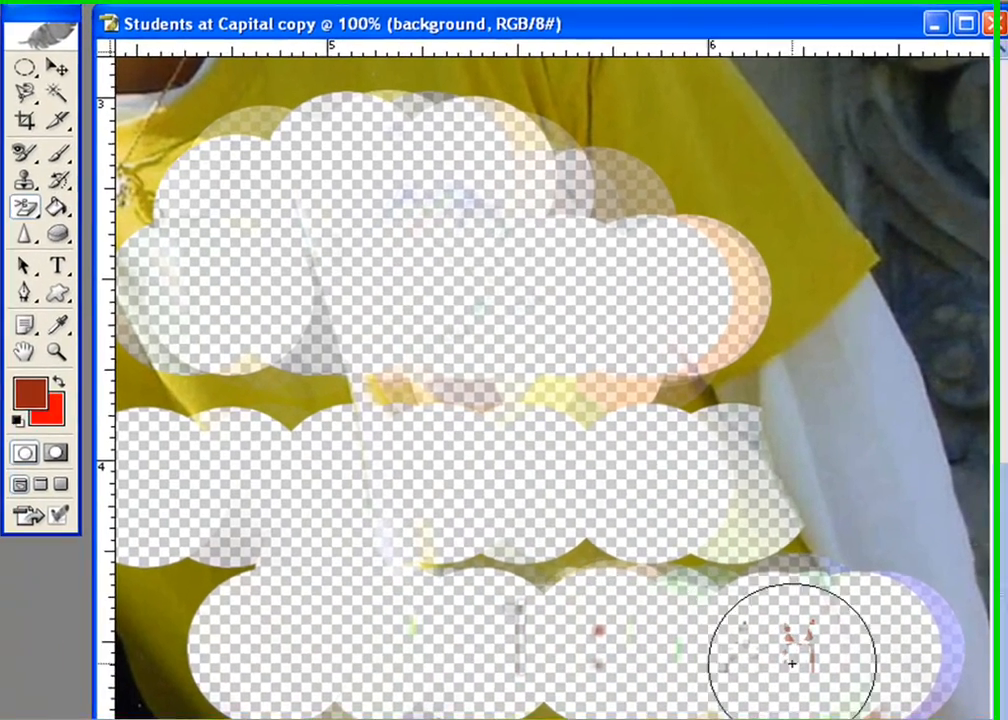
mouse_move(722, 655)
left_mouse_down()
mouse_move(597, 631)
mouse_move(538, 640)
mouse_move(769, 630)
mouse_move(626, 647)
mouse_move(764, 670)
mouse_move(714, 660)
mouse_move(850, 658)
mouse_move(685, 642)
left_mouse_up()
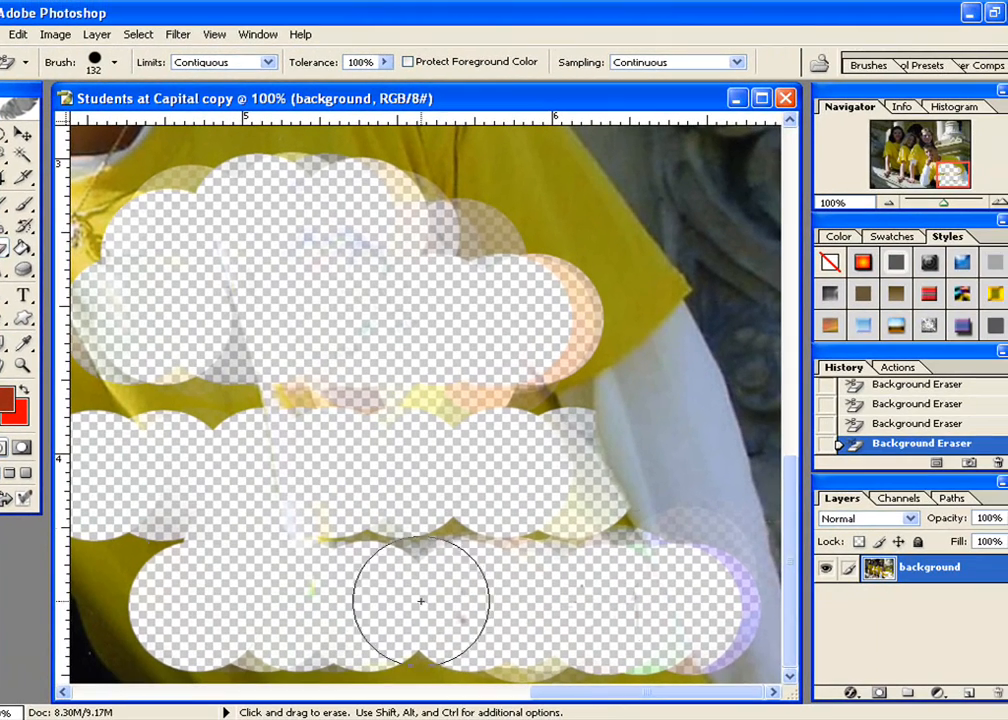
Revert to the Make Layer history state and erase the front student's yellow shirt with the Magic Eraser at tolerance 15 and 52% opacity.
left_click_drag(1007, 431, 1007, 400)
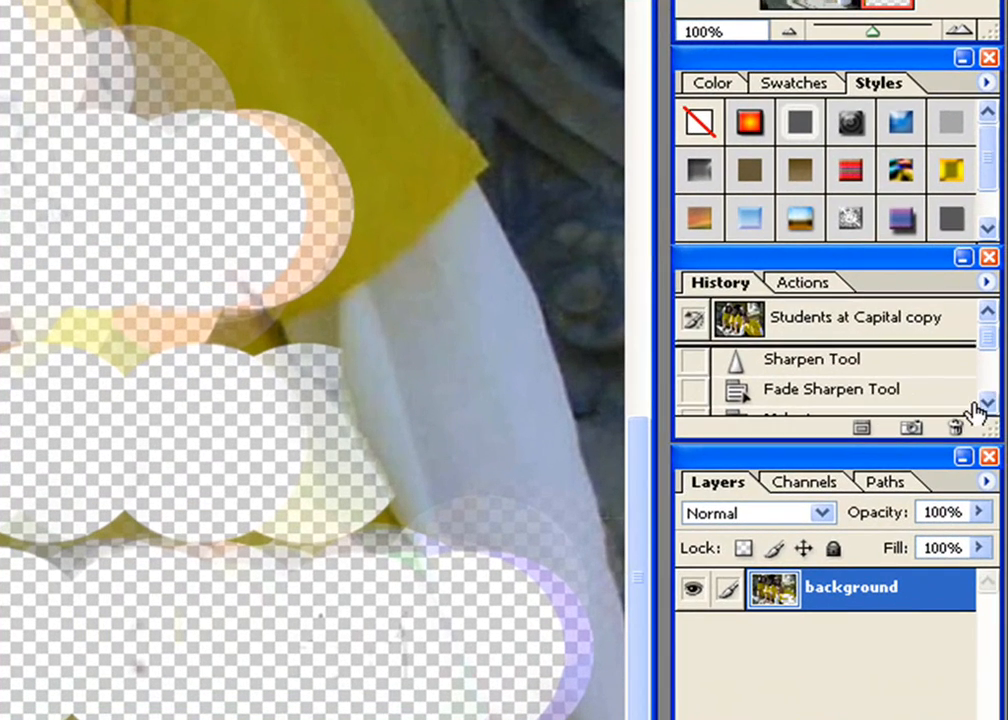
left_click(987, 403)
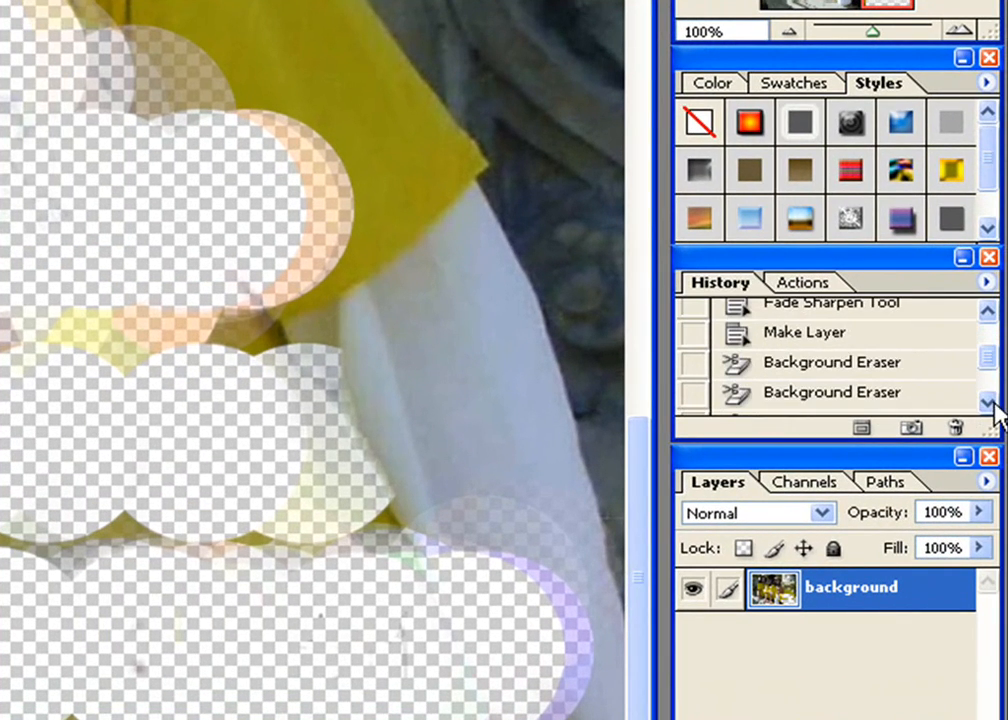
left_click(823, 334)
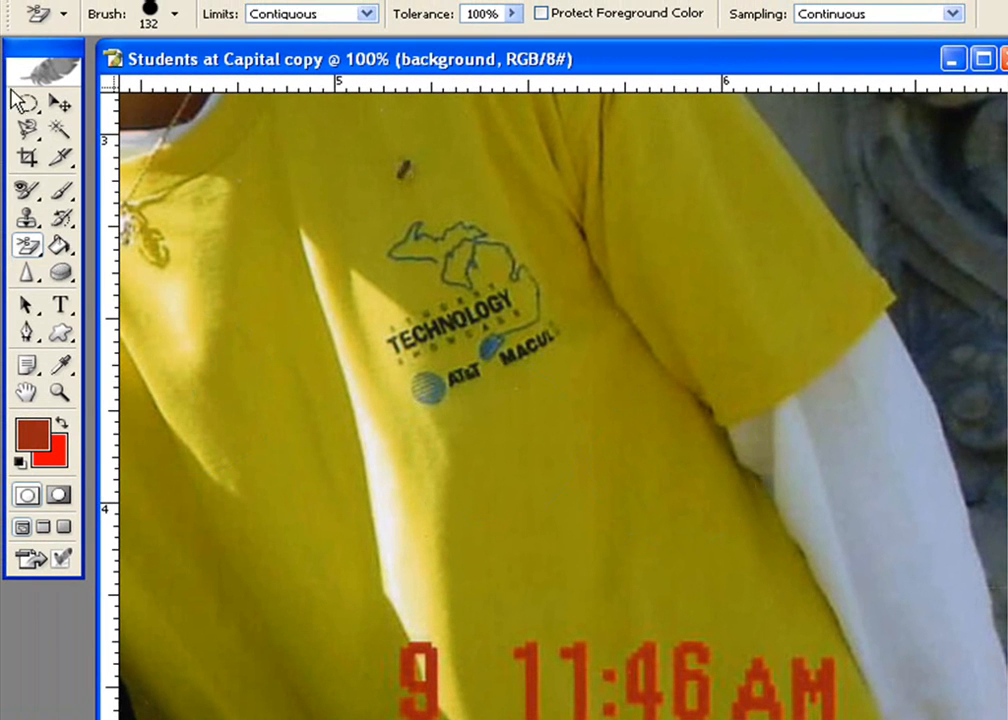
left_click(22, 243)
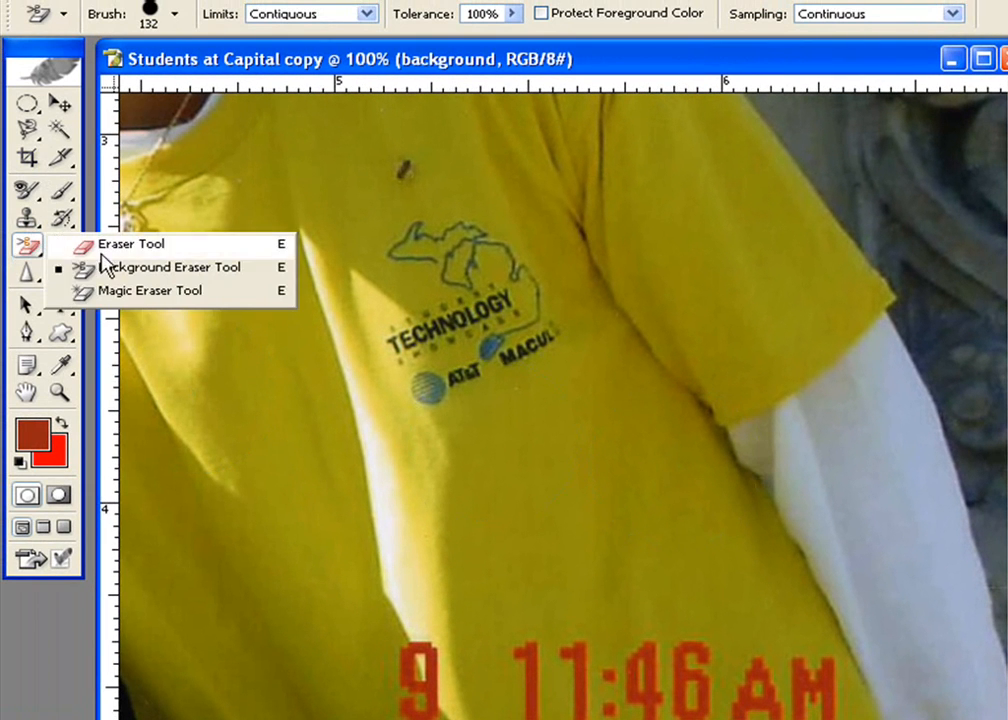
left_click(135, 293)
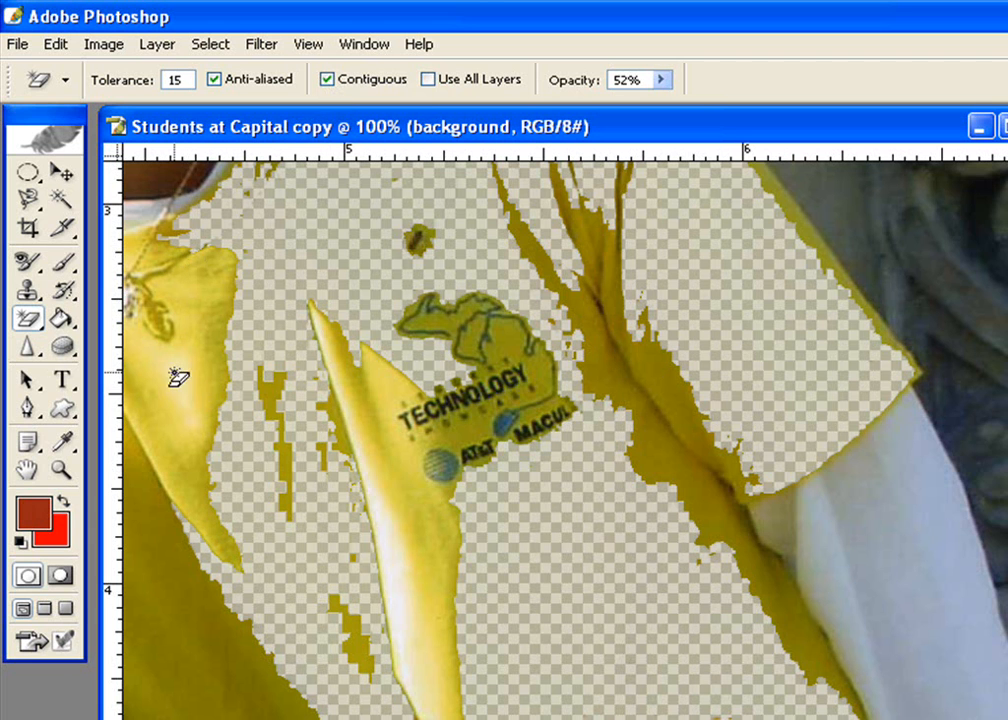
Turn off the Magic Eraser's Contiguous option and erase the matching yellow across all four students' shirts.
left_click(61, 470)
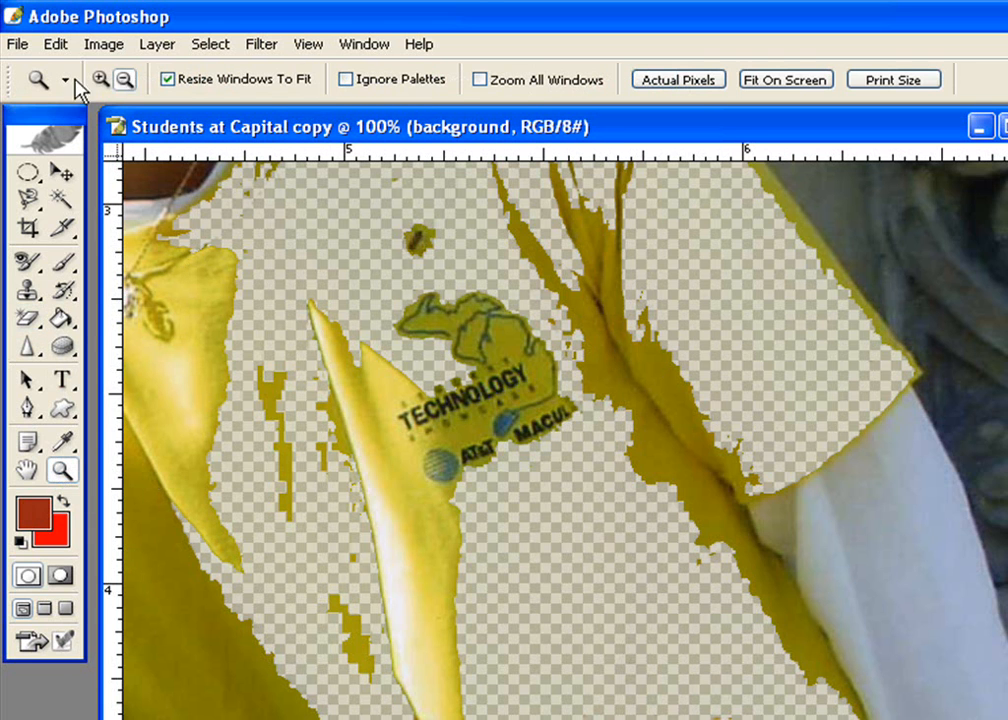
left_click(518, 459)
left_click(490, 455)
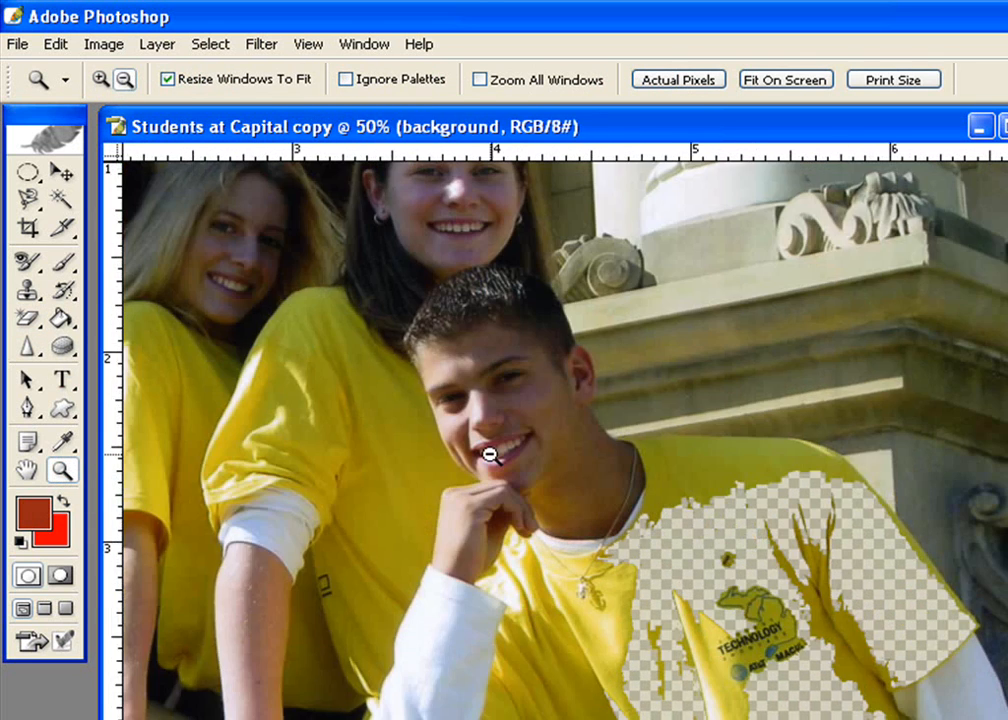
left_click(533, 537)
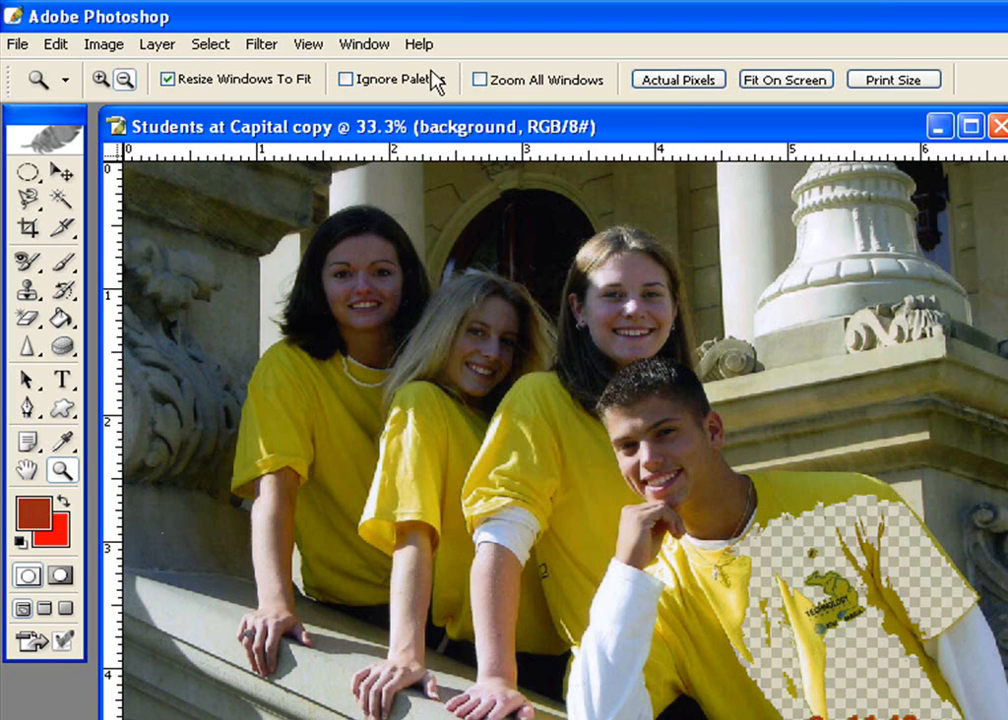
left_click(28, 318)
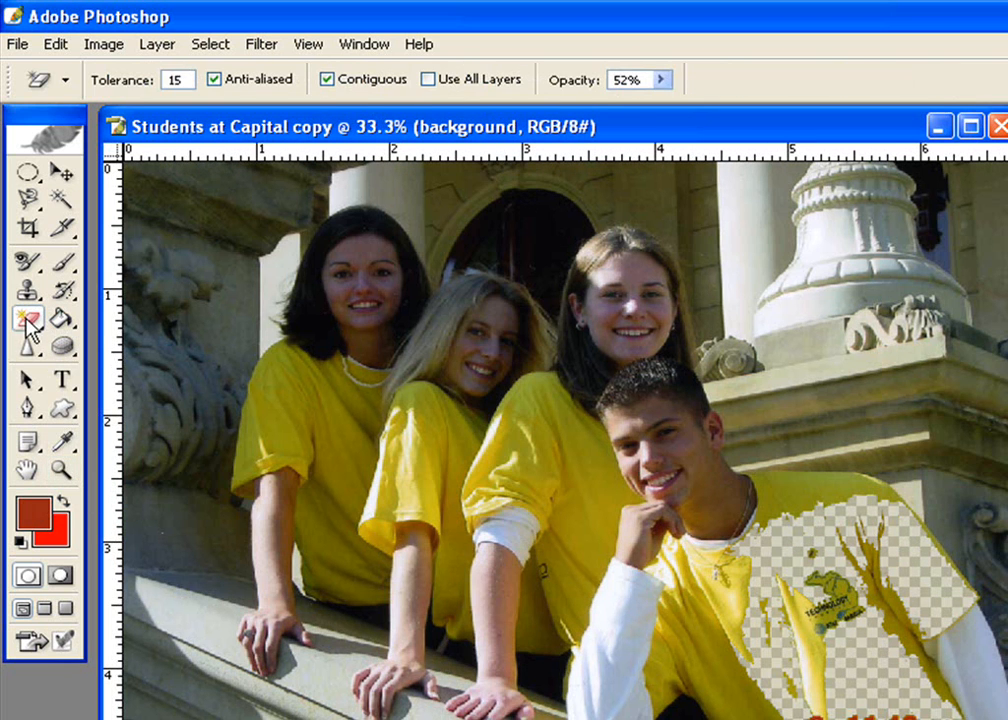
left_click(327, 80)
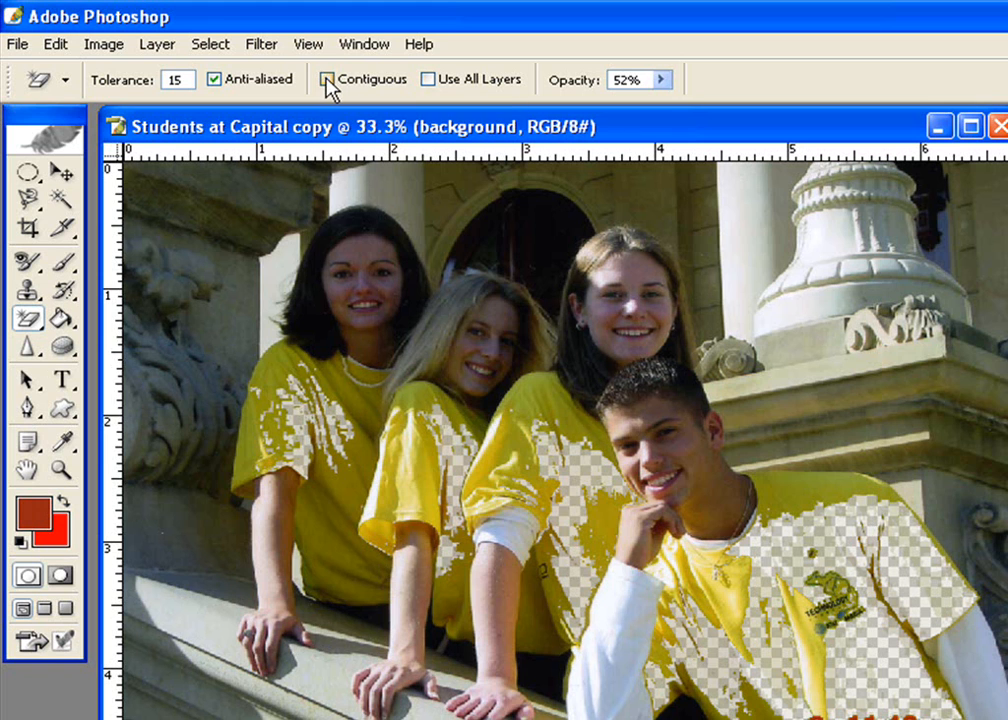
Set the Magic Eraser to 100% opacity with Contiguous on and erase the remaining yellow areas of the front student's shirt.
left_click(662, 80)
left_click_drag(681, 110, 745, 117)
left_click(809, 484)
left_click(809, 484)
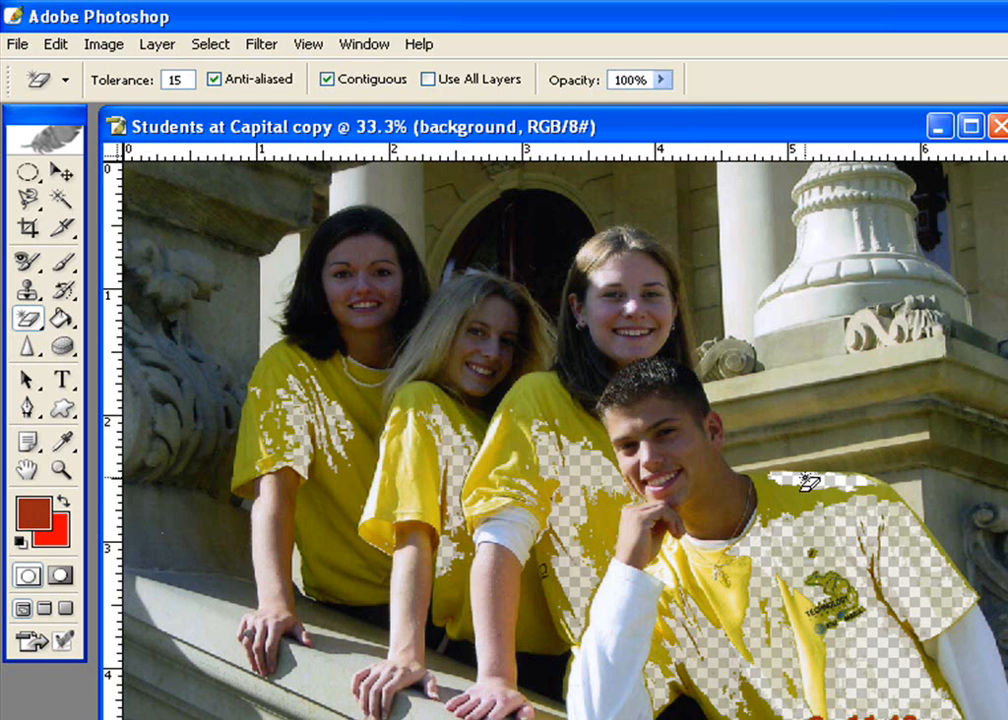
left_click(789, 492)
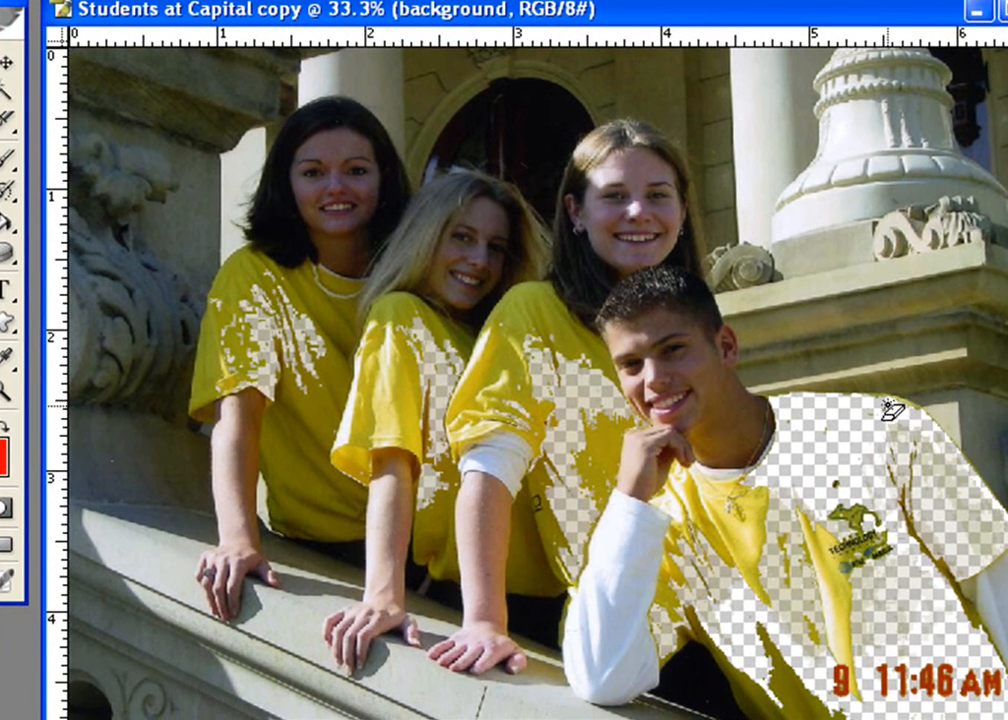
left_click(812, 542)
left_click(829, 593)
left_click(834, 602)
left_click(844, 582)
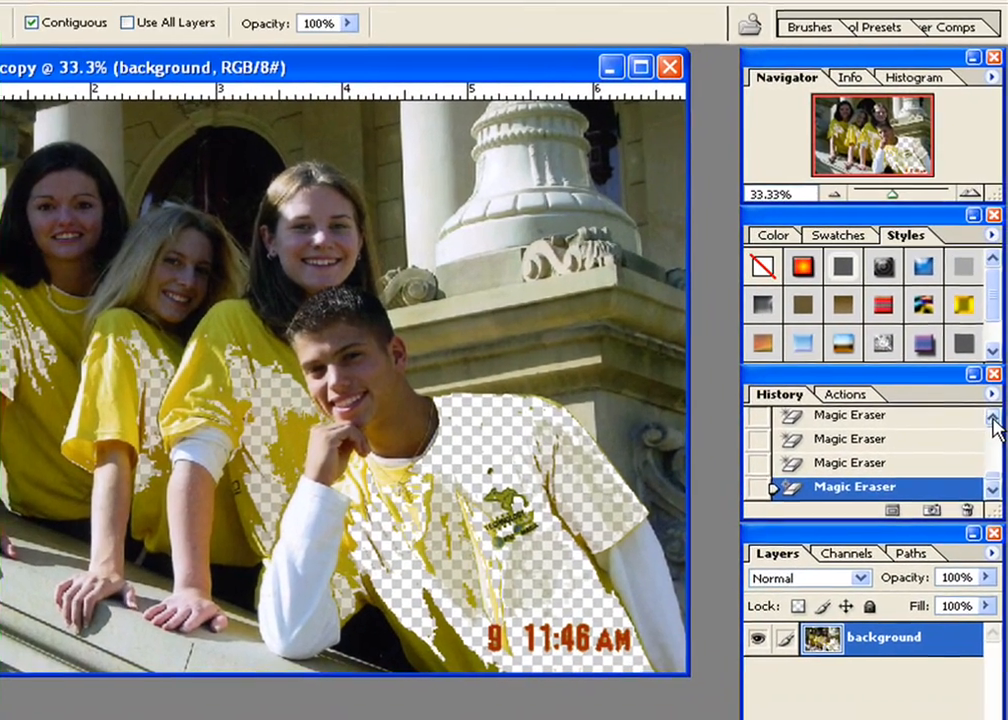
Revert the photo to the "Students at Capital copy" snapshot in the history.
left_click(1003, 391)
left_click(1003, 391)
left_click(991, 420)
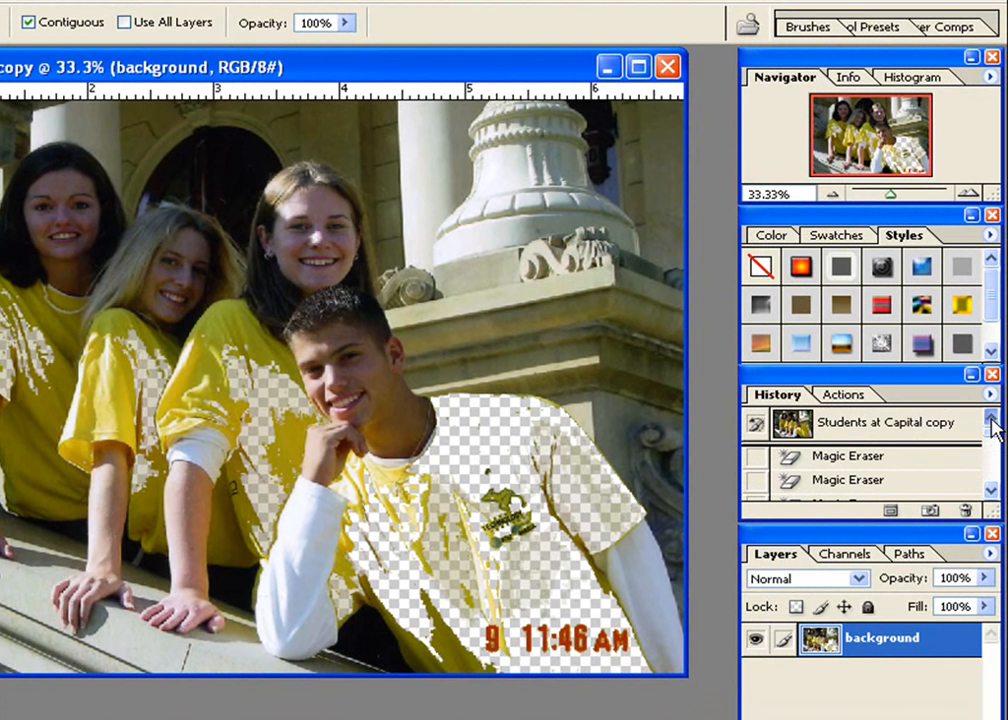
left_click(868, 424)
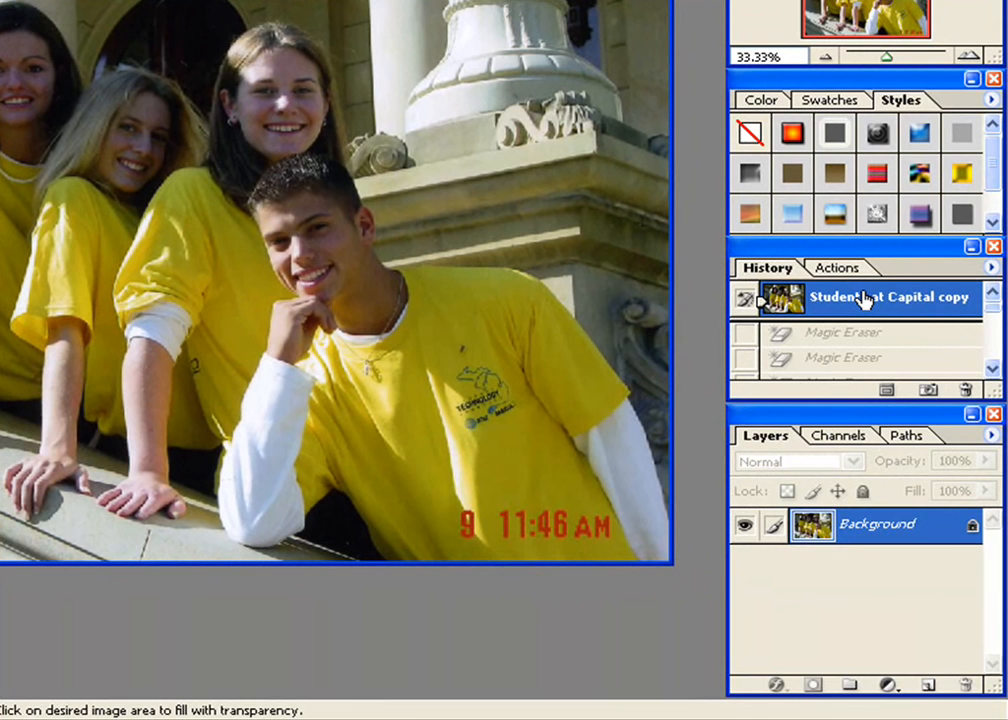
Select the front student's yellow shirt with the contiguous Magic Wand at tolerance 32, adding its missed areas to the selection.
key("g")
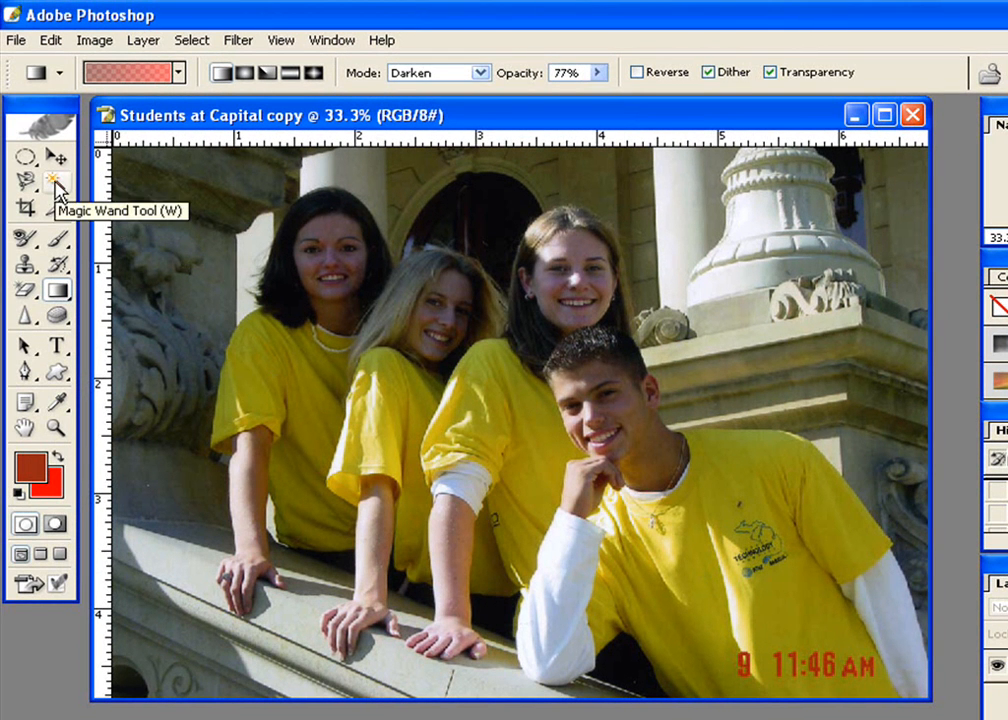
left_click(56, 185)
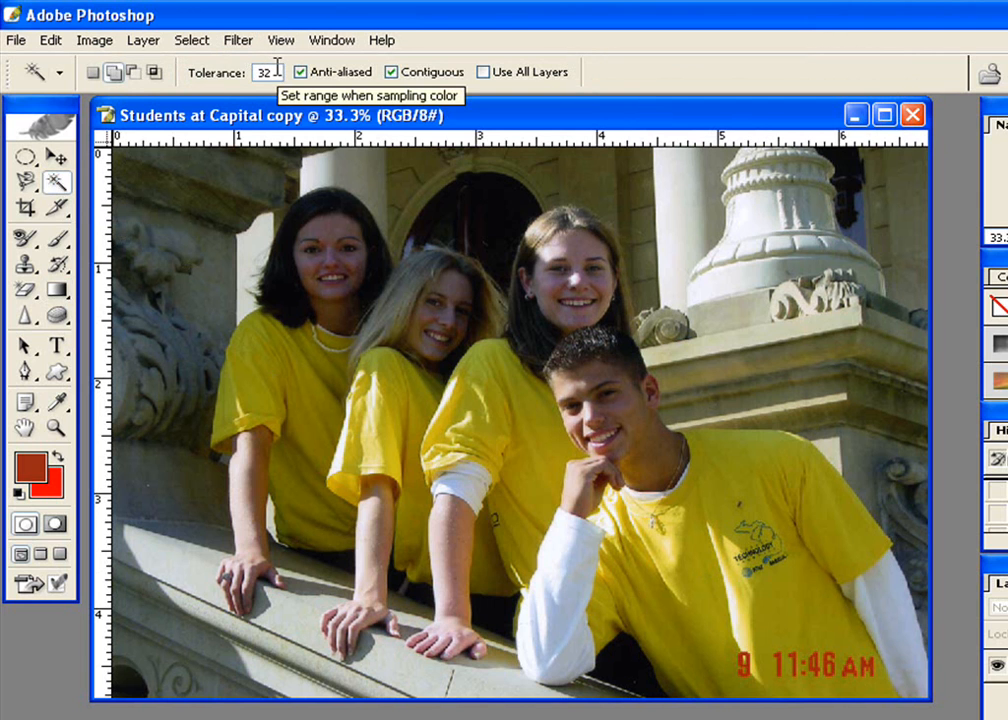
left_click(114, 73)
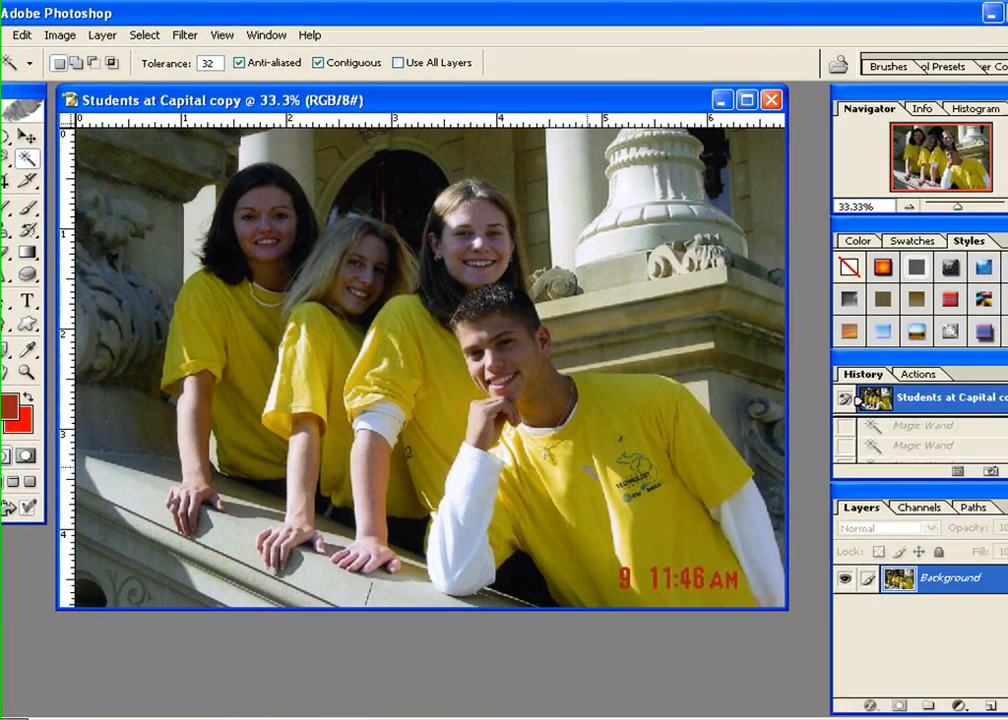
left_click(586, 487)
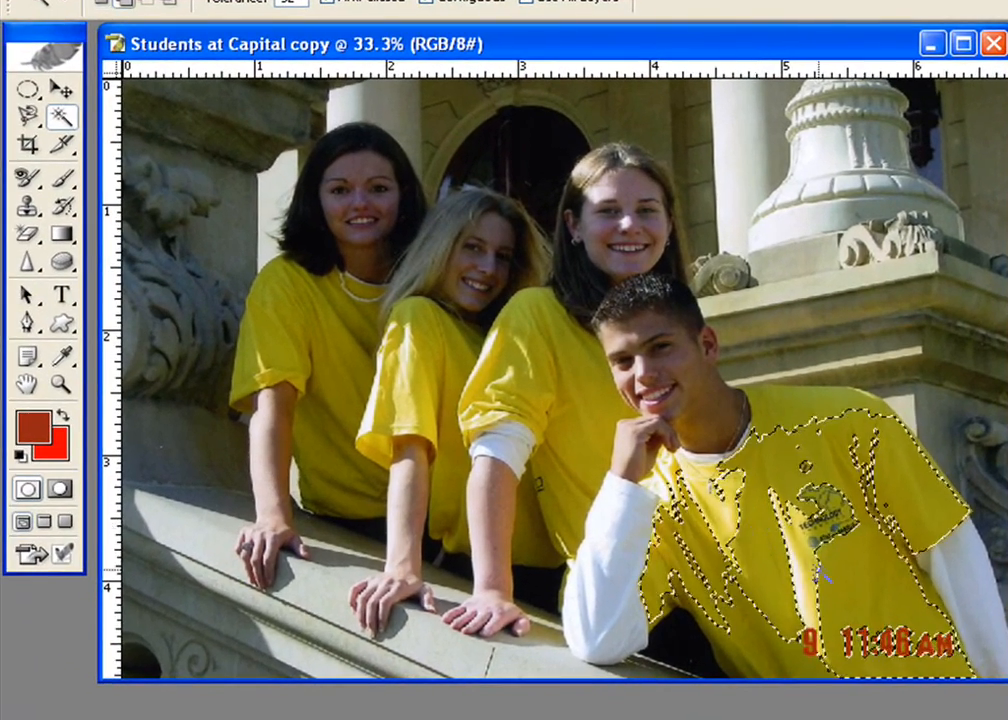
left_click(766, 637)
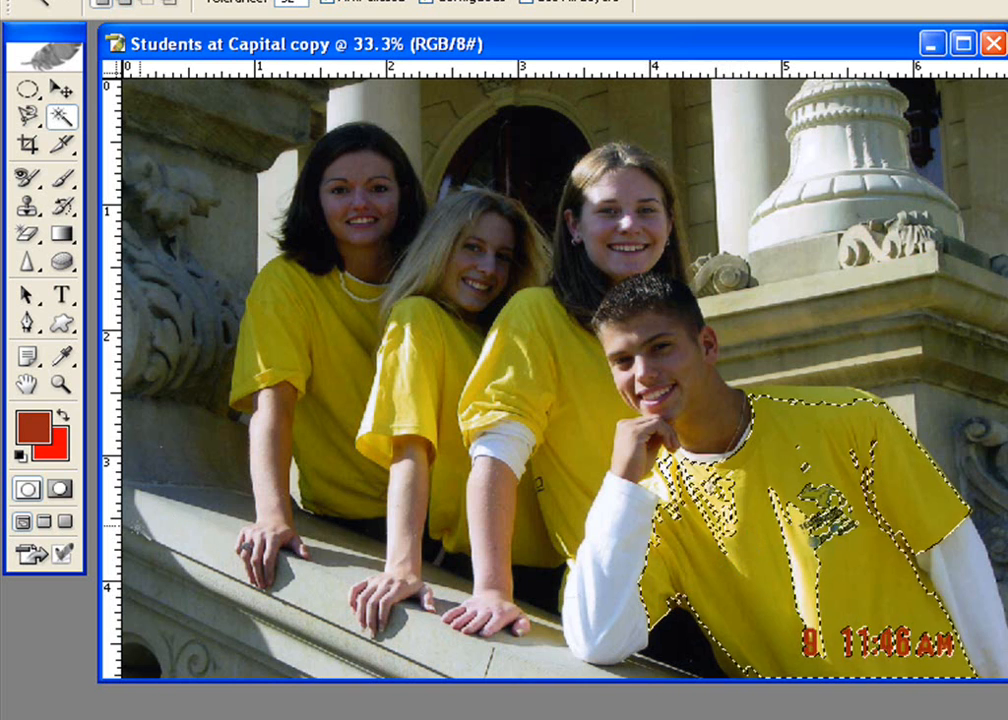
Refine the shirt selection in Quick Mask by painting white over the missed areas with the 133 px brush, and return to standard mode.
left_click(60, 489)
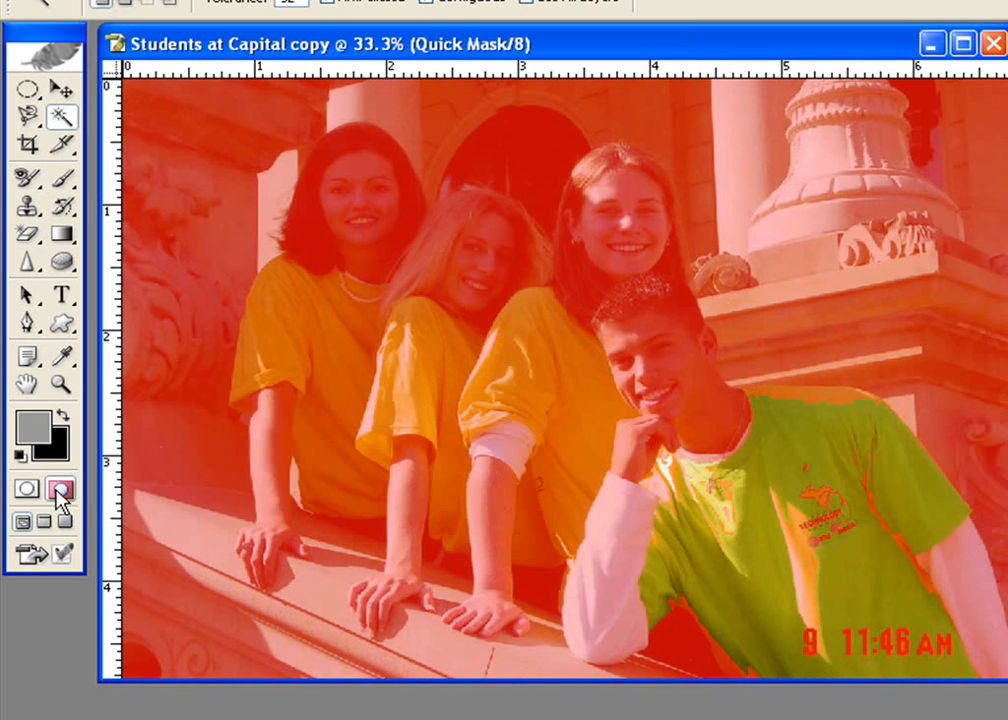
left_click(63, 178)
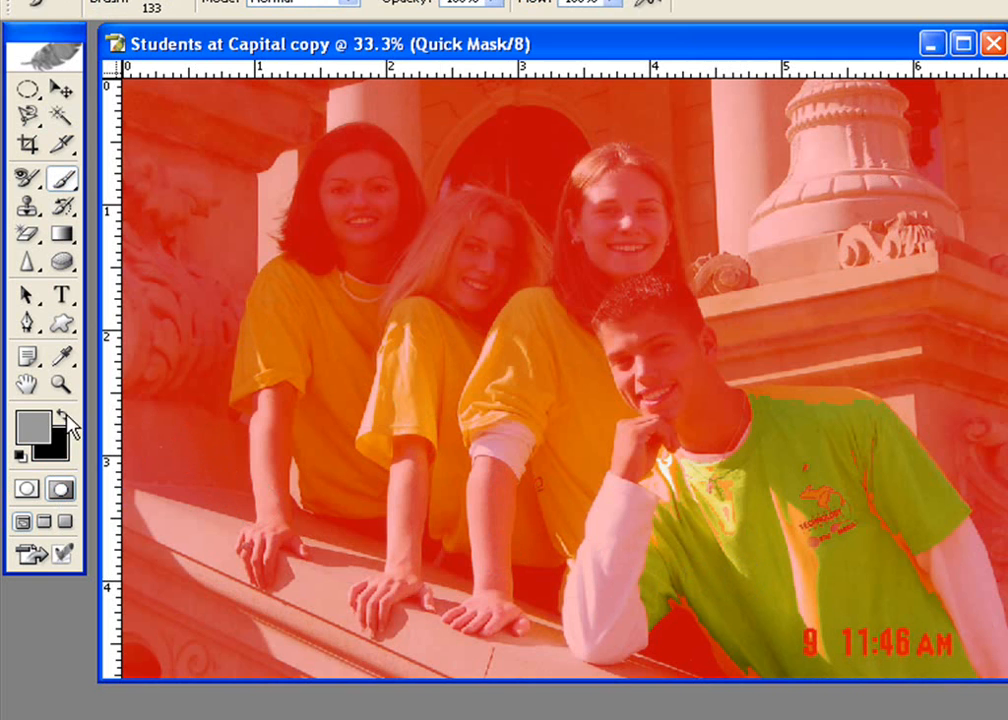
left_click(20, 456)
left_click(61, 413)
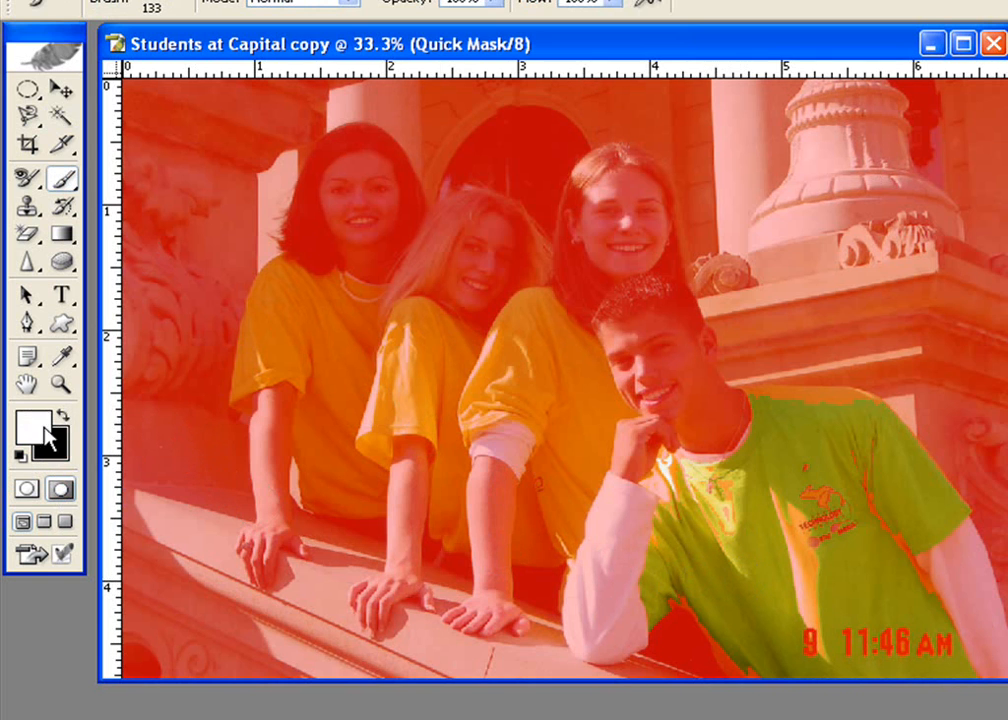
left_click_drag(803, 640, 791, 452)
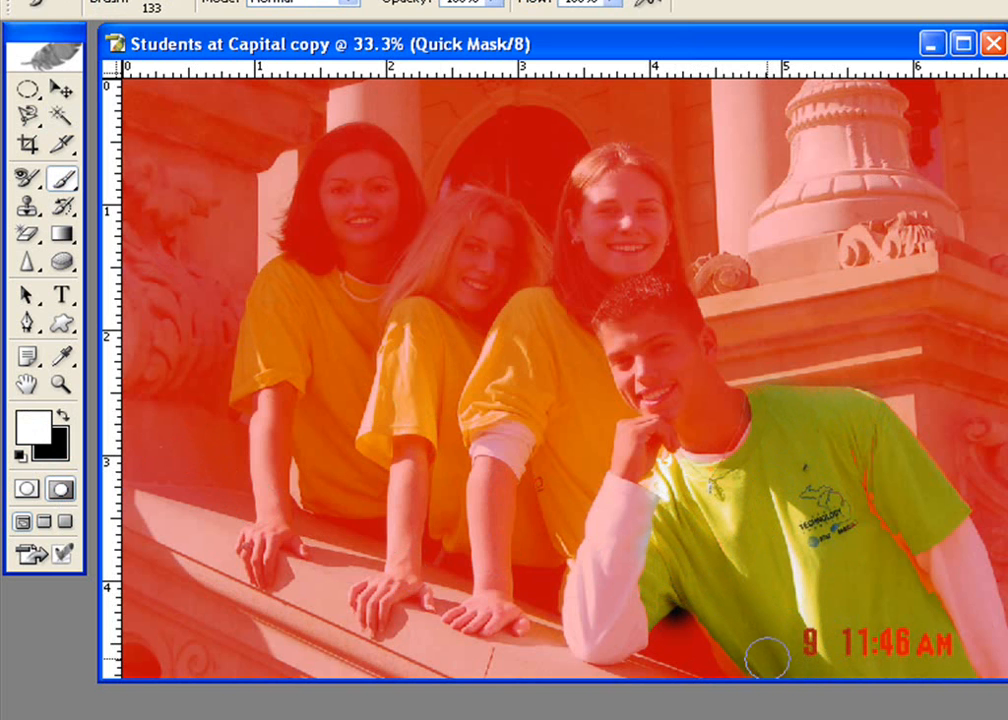
left_click_drag(878, 528, 845, 455)
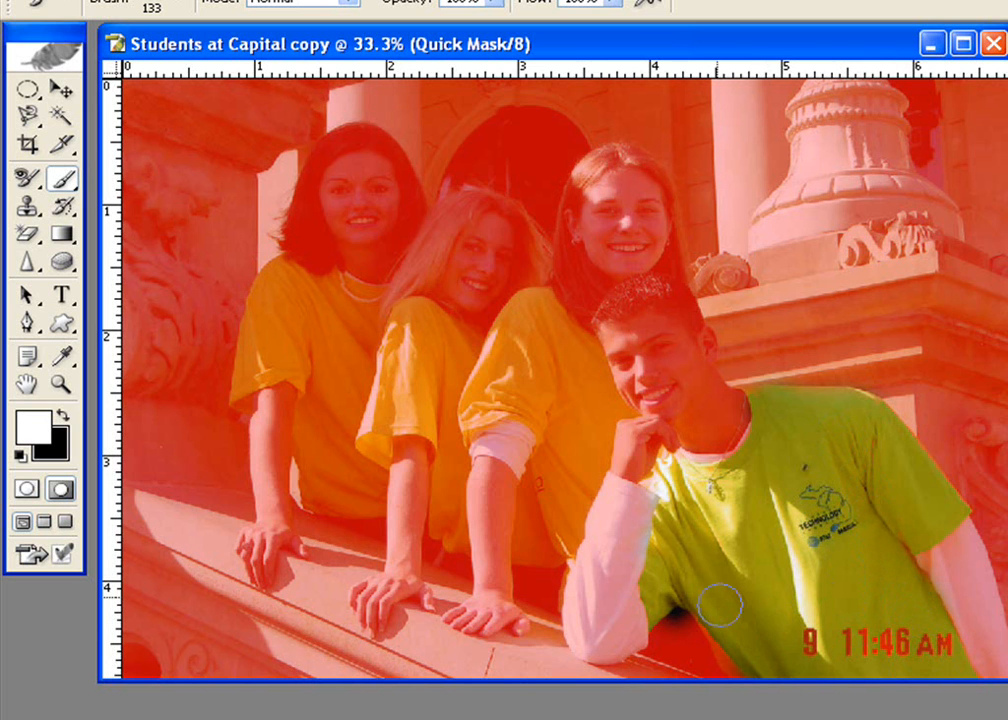
left_click(27, 491)
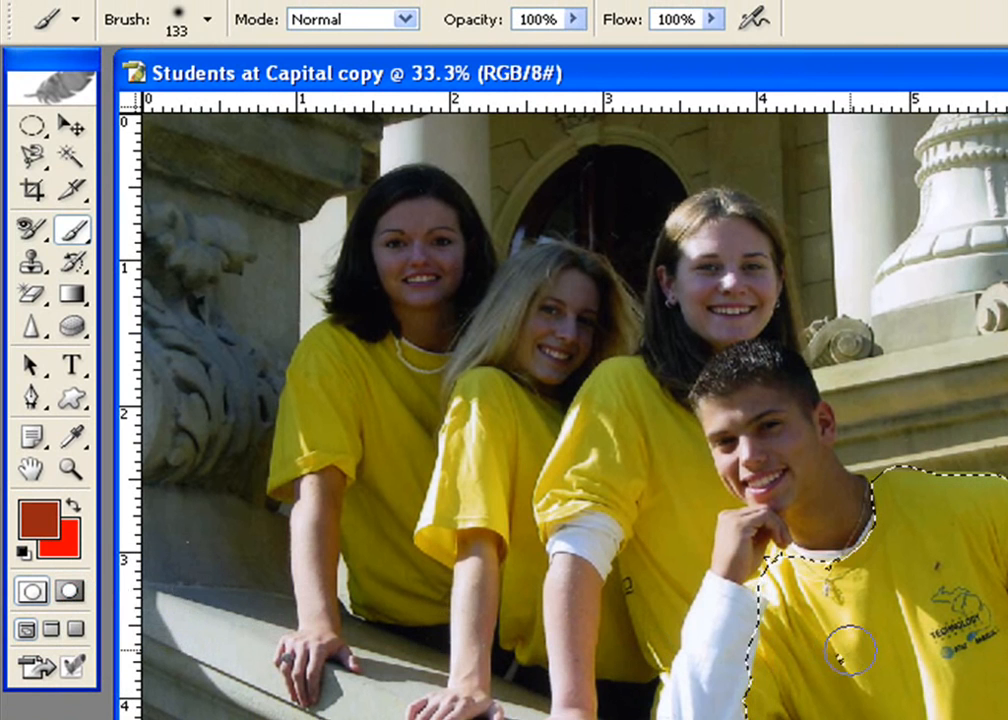
Activate the Gradient tool and set the foreground to a printable light blue, RGB 111, 204, 217.
left_click(76, 290)
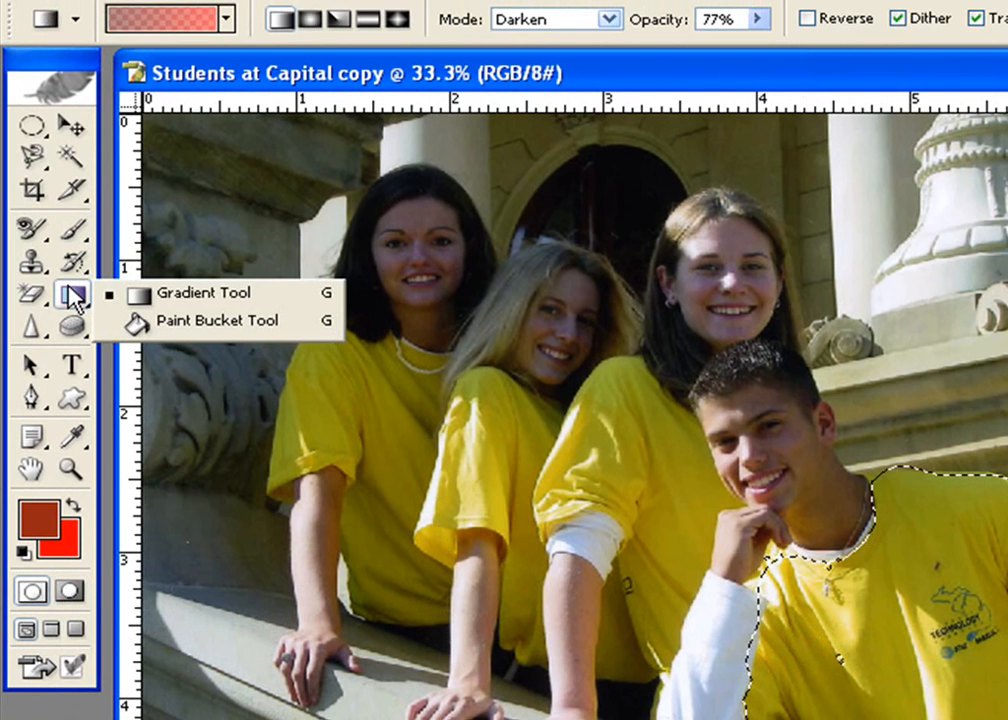
left_click(184, 292)
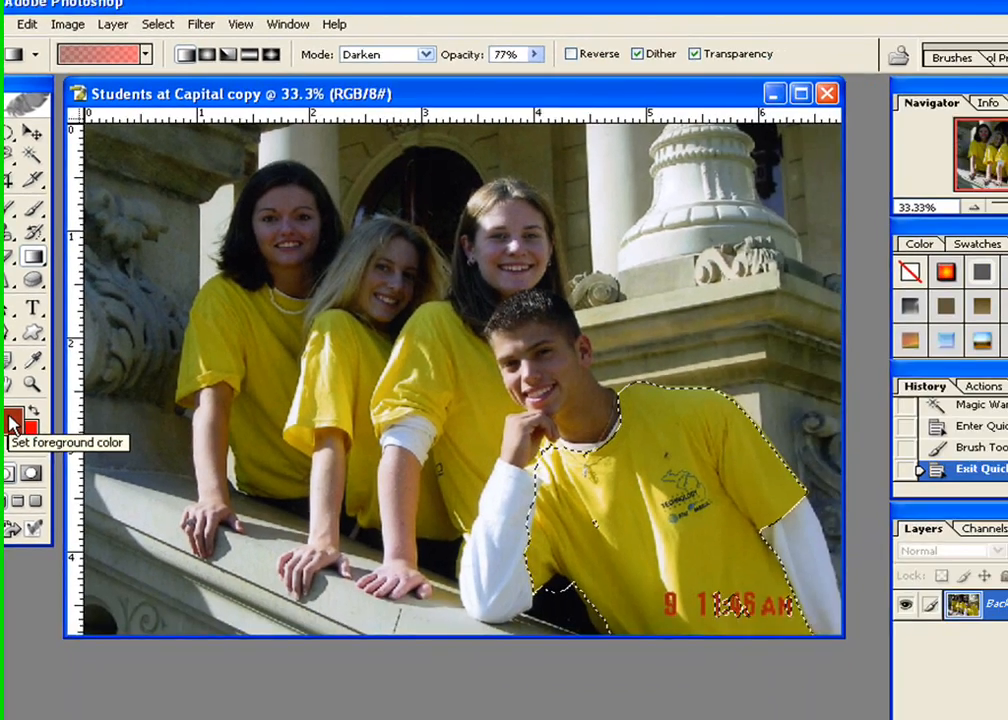
left_click(40, 518)
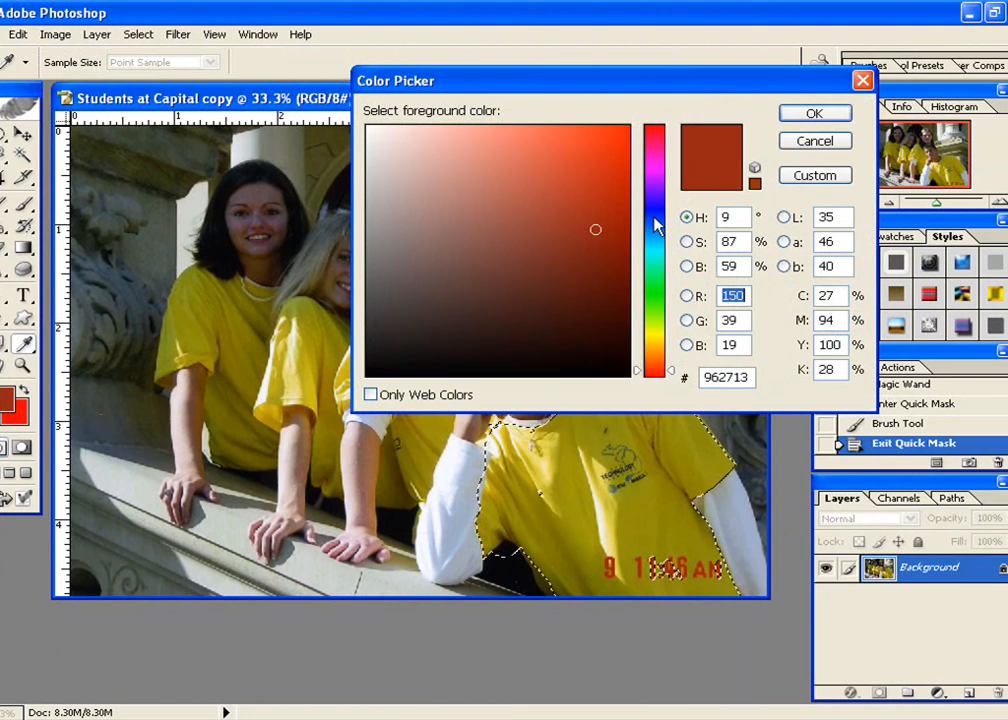
mouse_move(655, 230)
left_mouse_down()
mouse_move(652, 266)
mouse_move(651, 248)
left_mouse_up()
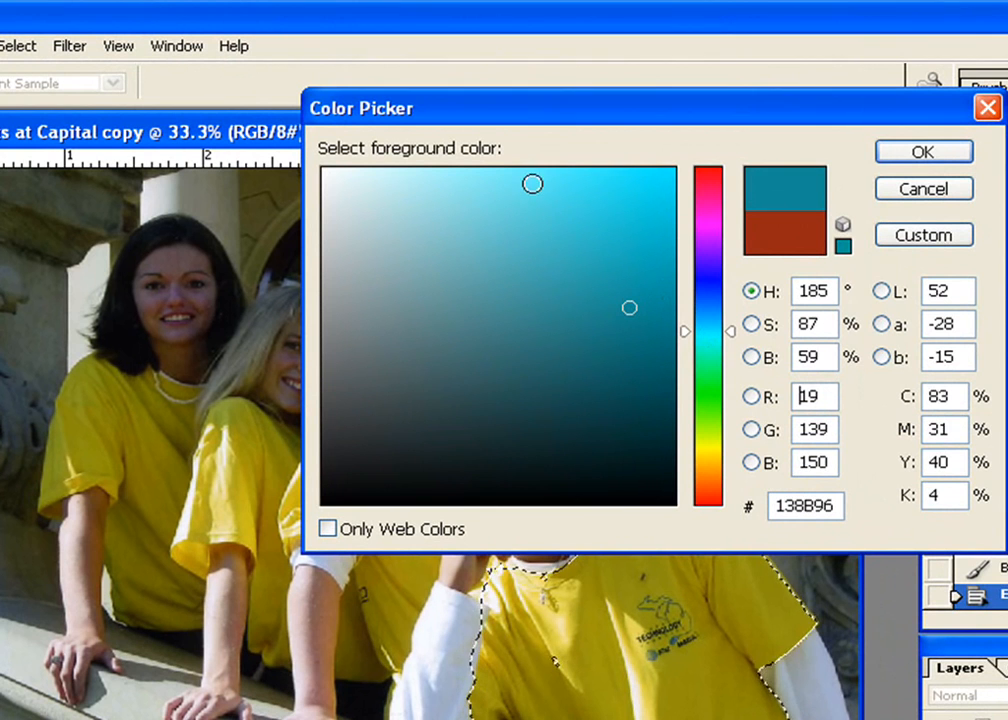
left_click(541, 190)
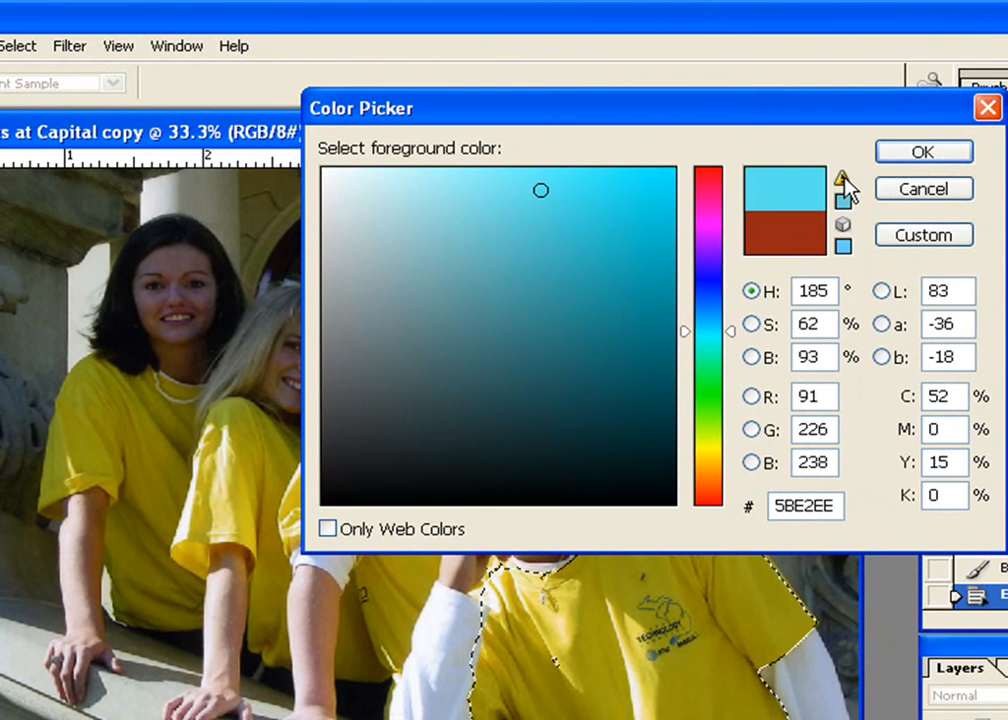
left_click(842, 180)
left_click(904, 160)
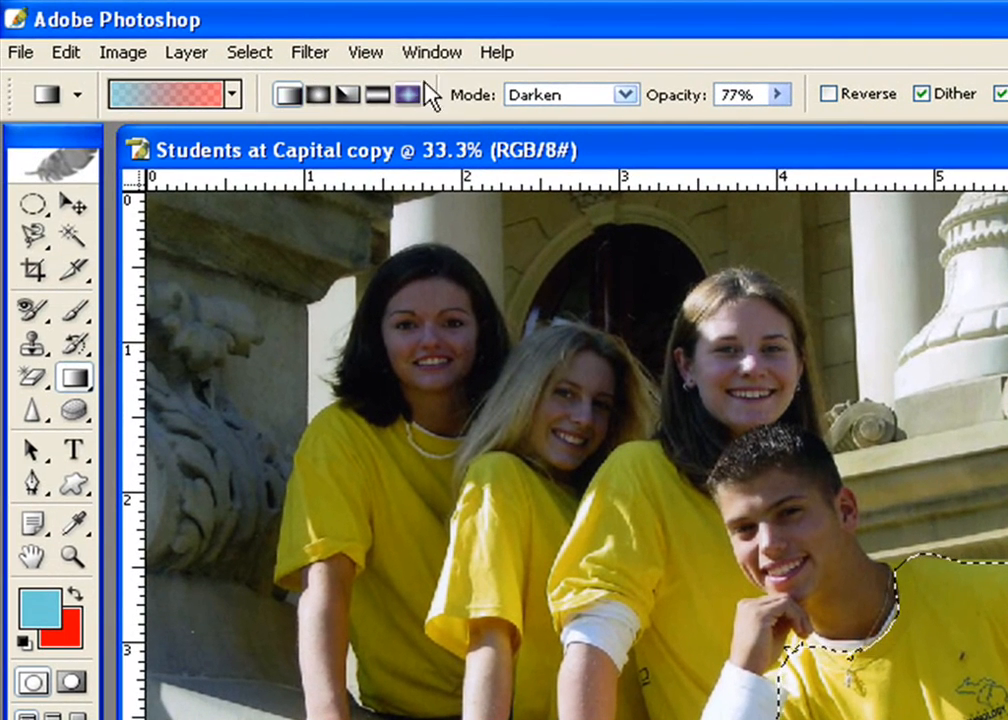
Set the gradient mode to Normal and fill the selected shirt with a blue-to-red linear gradient running downward.
left_click(626, 95)
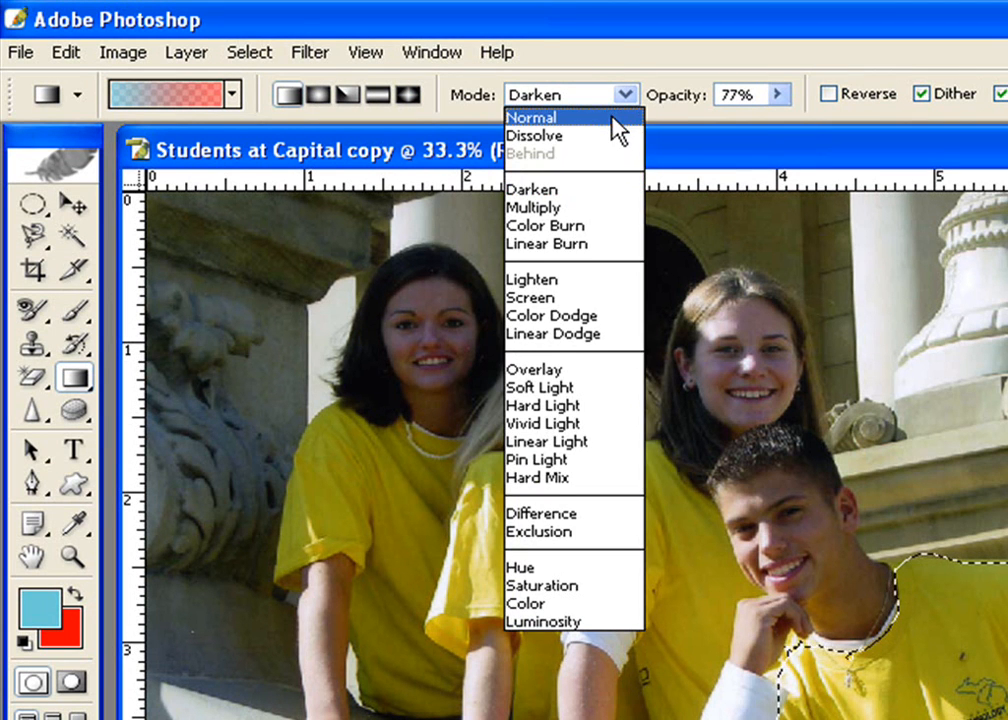
left_click(618, 120)
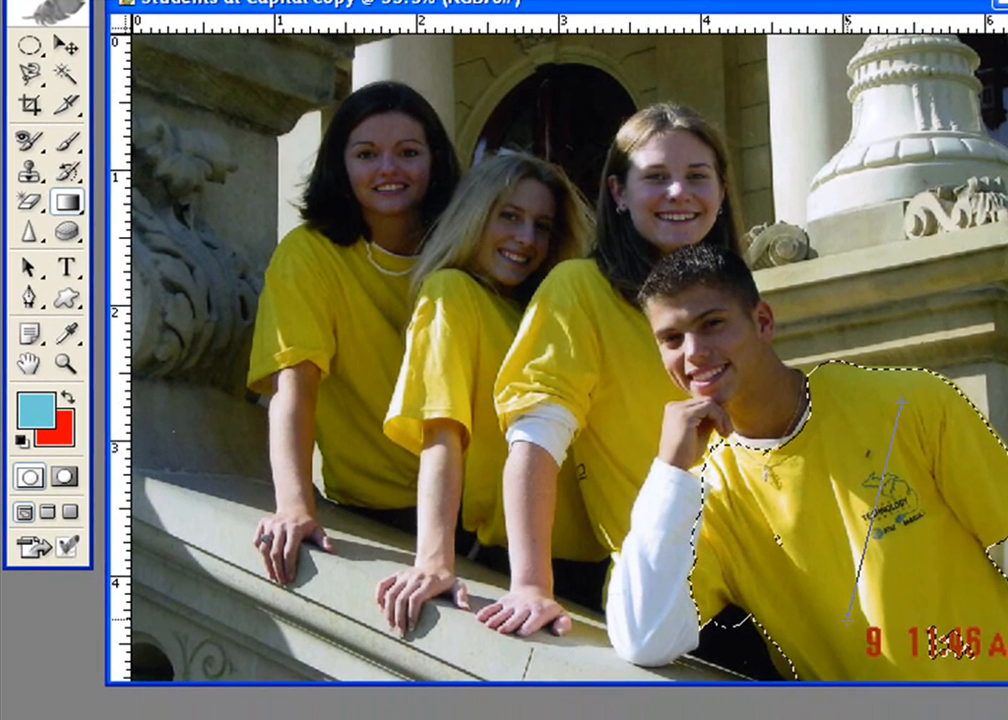
left_click_drag(838, 449, 773, 668)
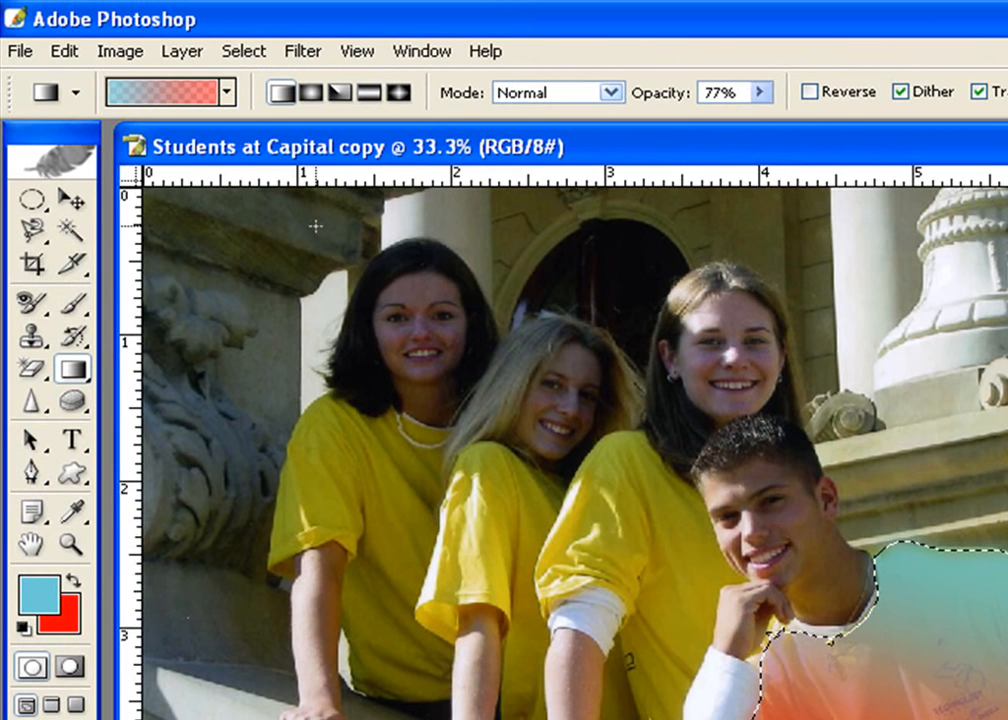
Replace the shirt's gradient with a downward foreground-to-transparent gradient, and deselect the shirt.
left_click(228, 92)
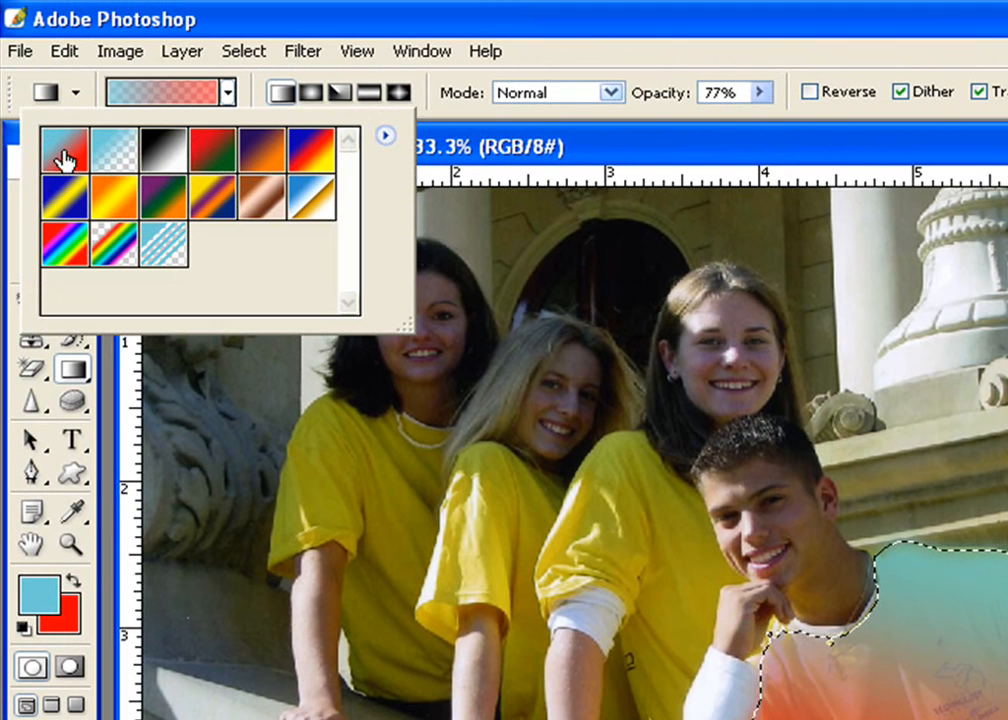
left_click(115, 150)
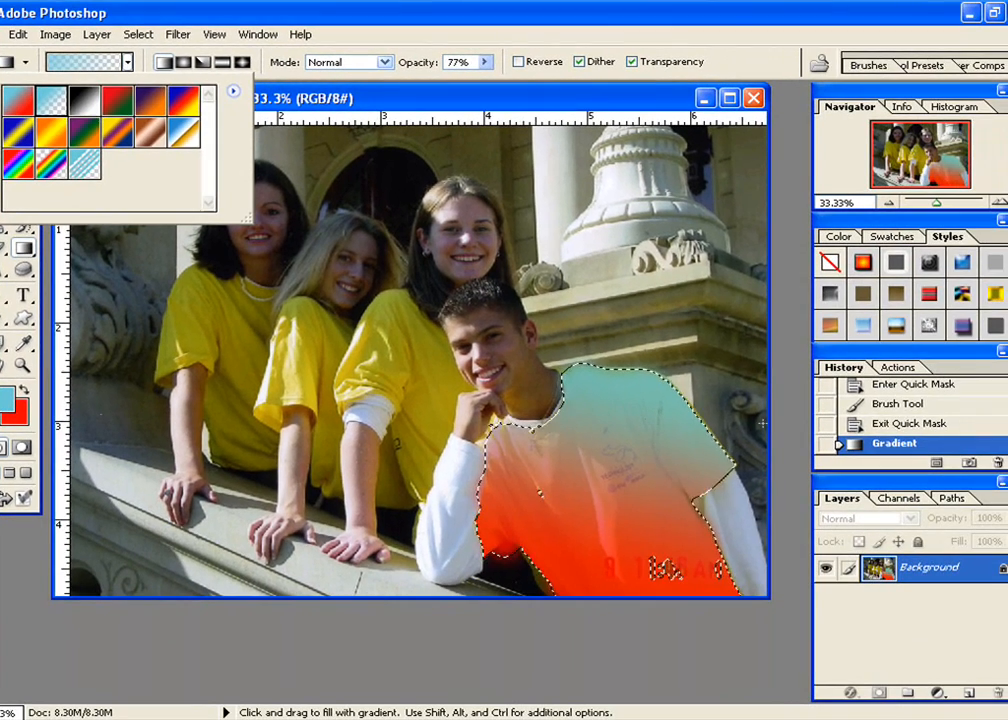
left_click(910, 424)
left_click(910, 424)
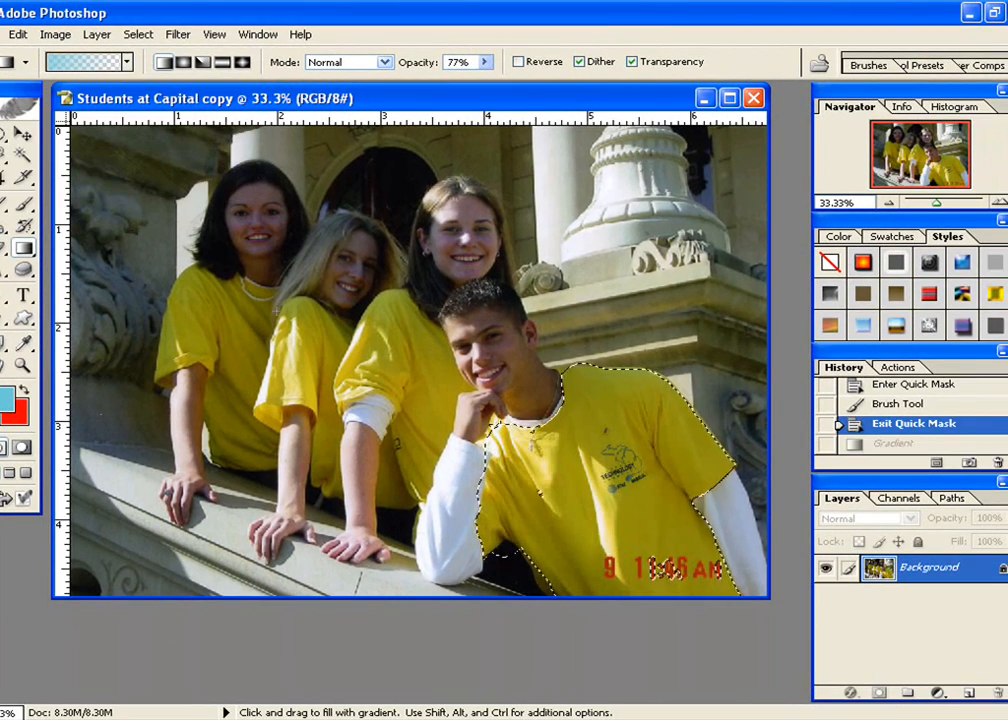
left_click_drag(621, 420, 608, 577)
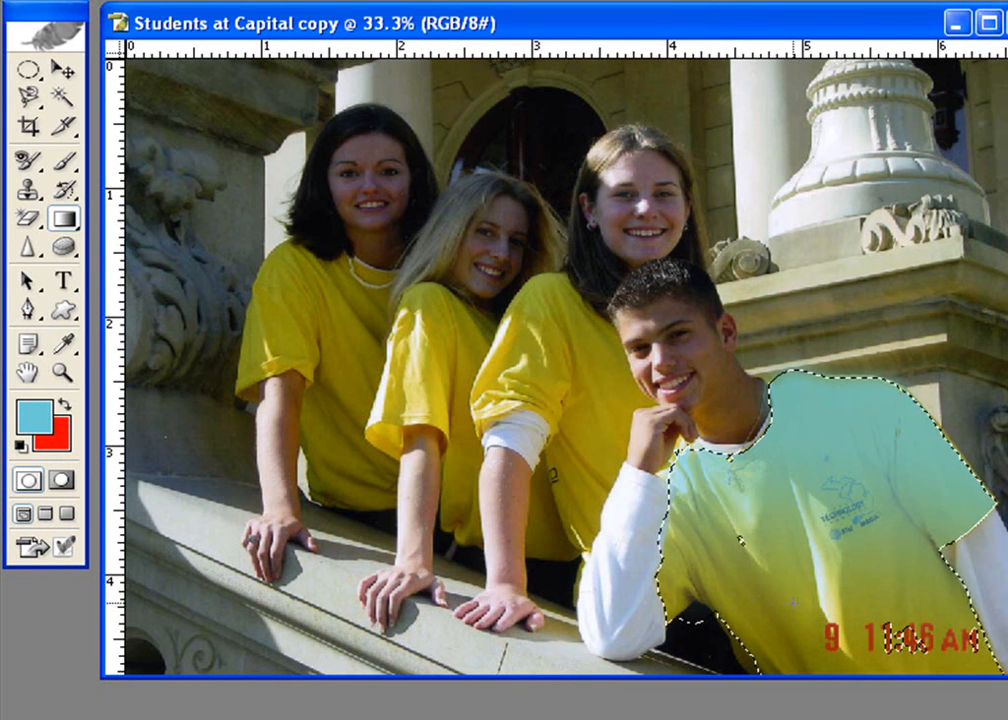
key("ctrl+d")
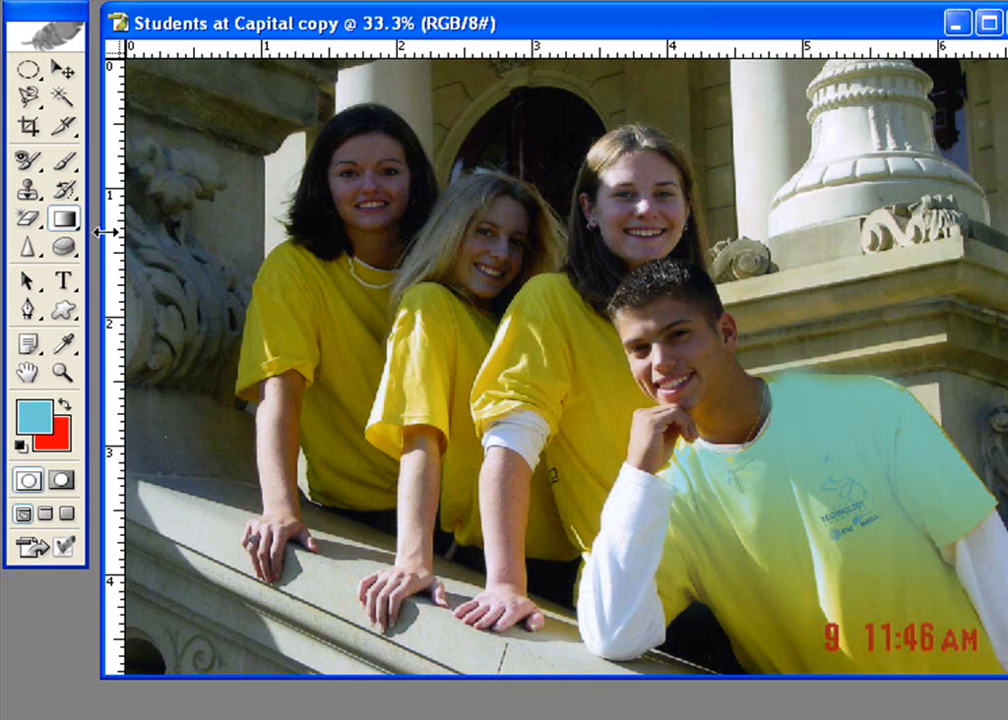
Switch to the Paint Bucket and return the photo to the Exit Quick Mask state in the history.
left_click(65, 218)
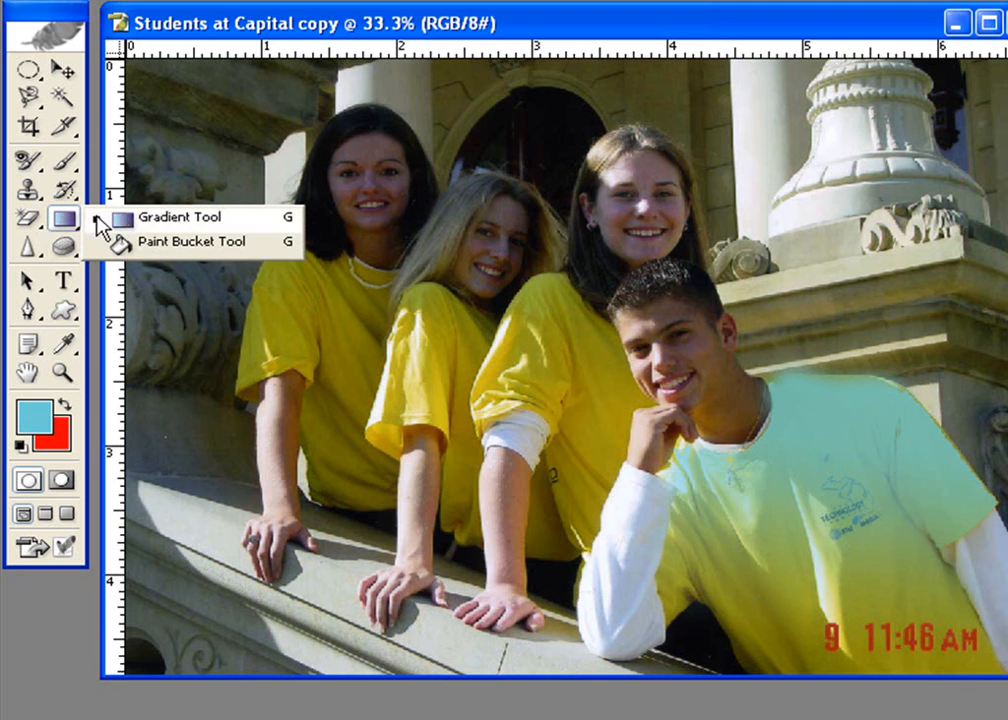
left_click(172, 258)
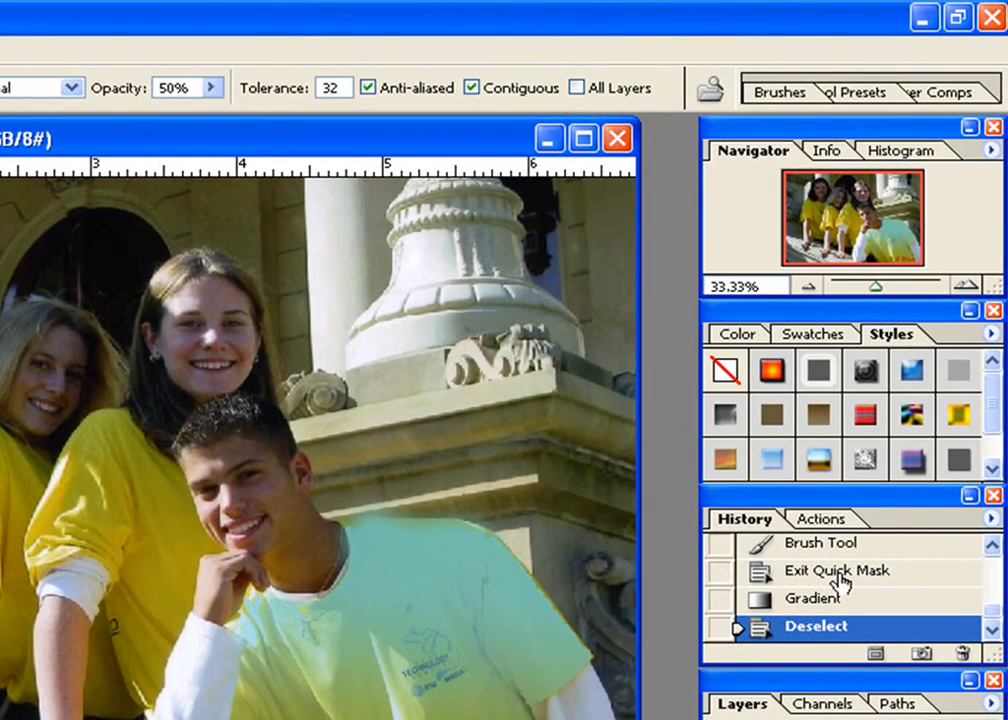
left_click(842, 580)
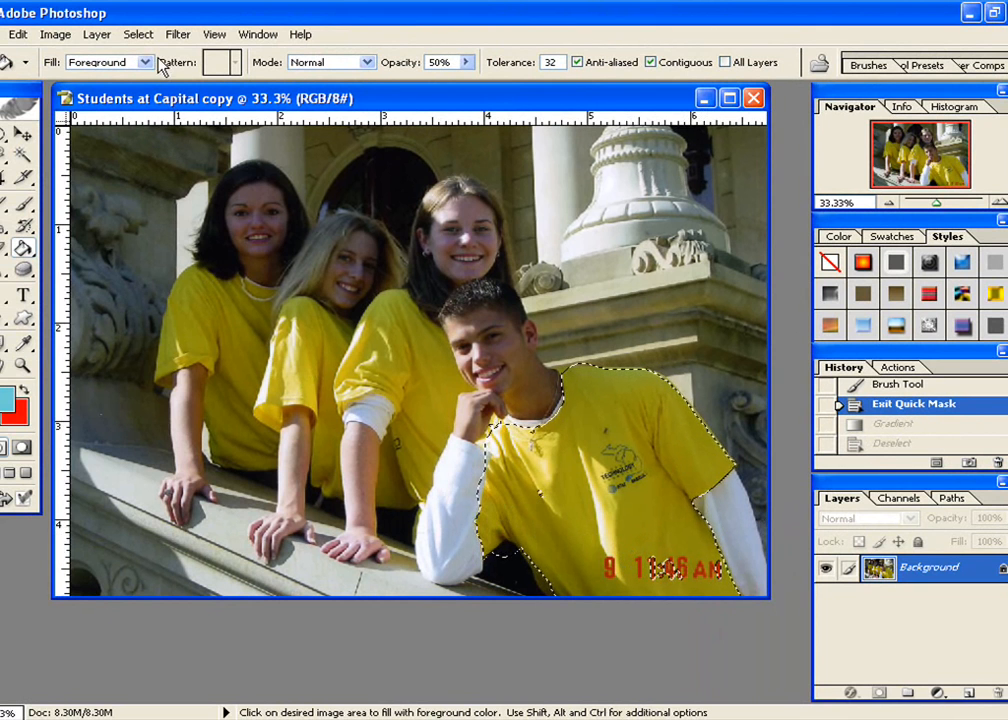
Save the shirt selection as a new channel named "shirt".
left_click(137, 34)
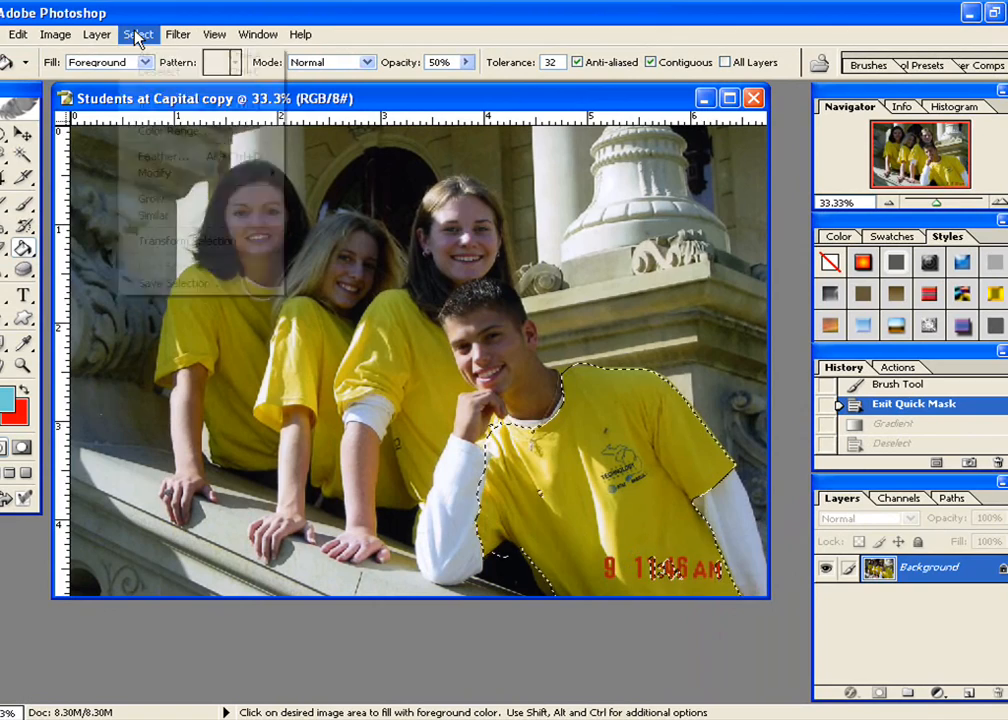
left_click(190, 283)
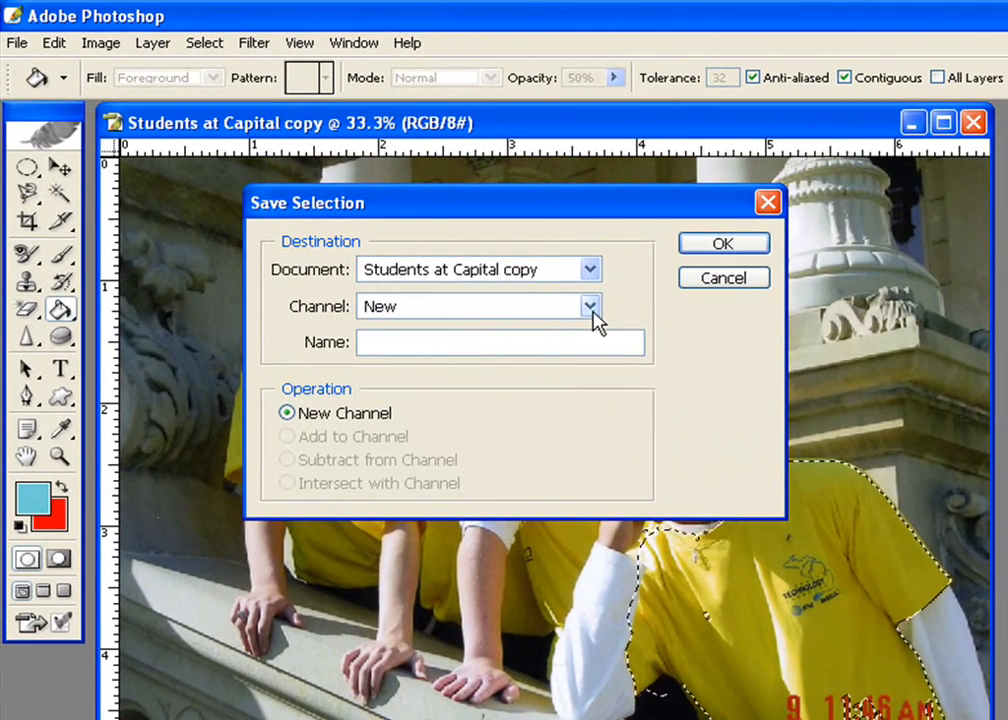
left_click(560, 340)
type("shirt")
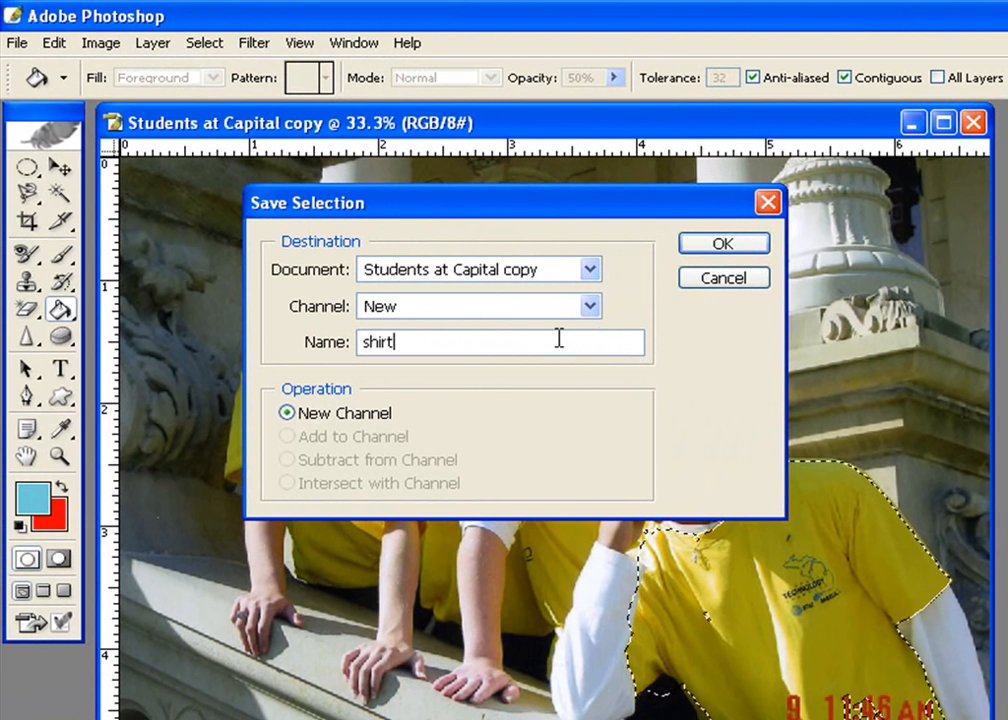
left_click(740, 245)
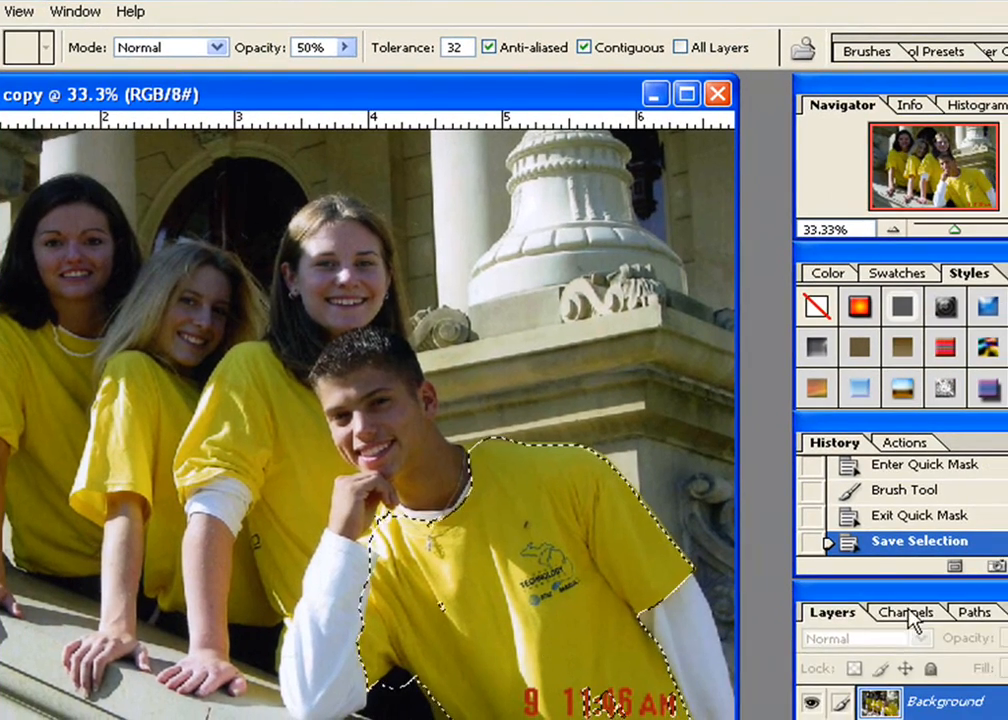
Fill several areas of the selected shirt with the light blue foreground using the contiguous Paint Bucket at 50% opacity and tolerance 32.
left_click(998, 617)
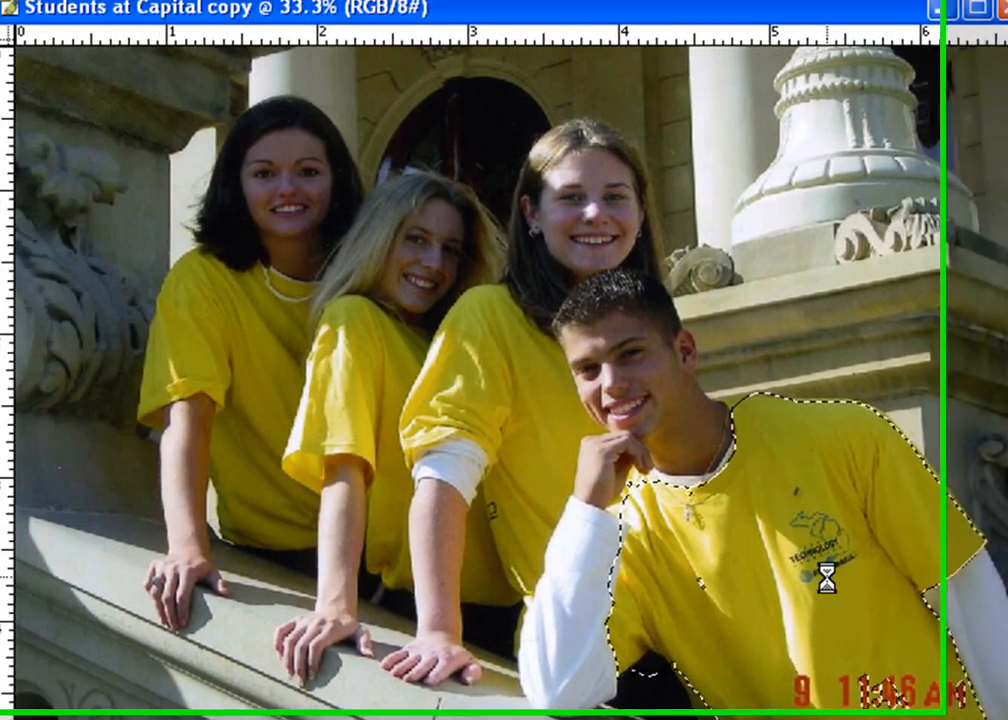
left_click(505, 497)
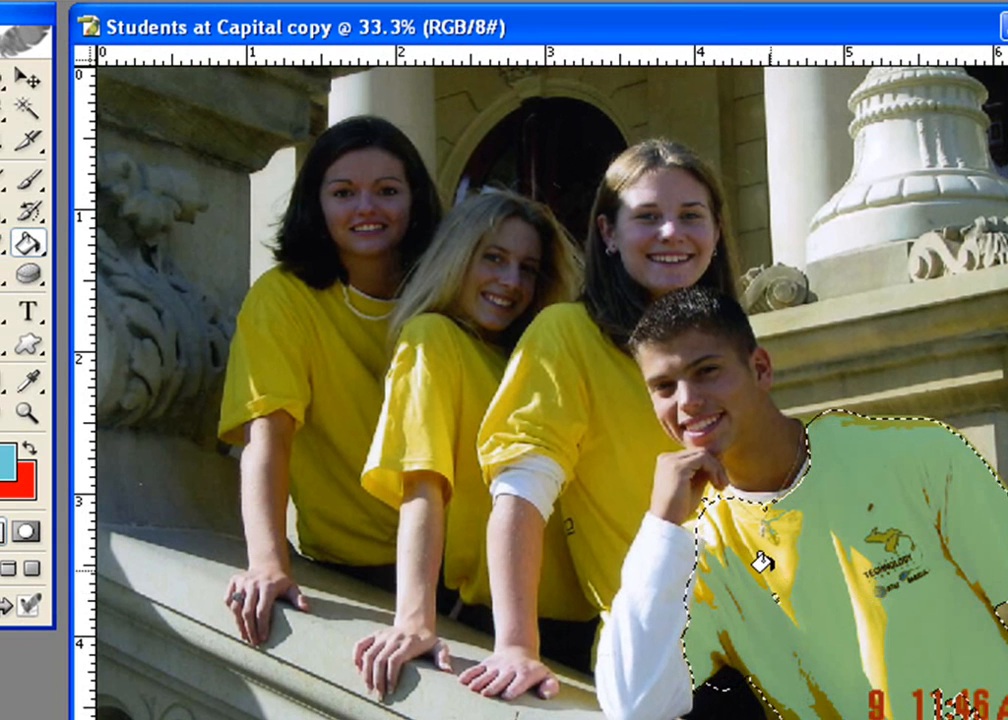
left_click(697, 520)
left_click(852, 578)
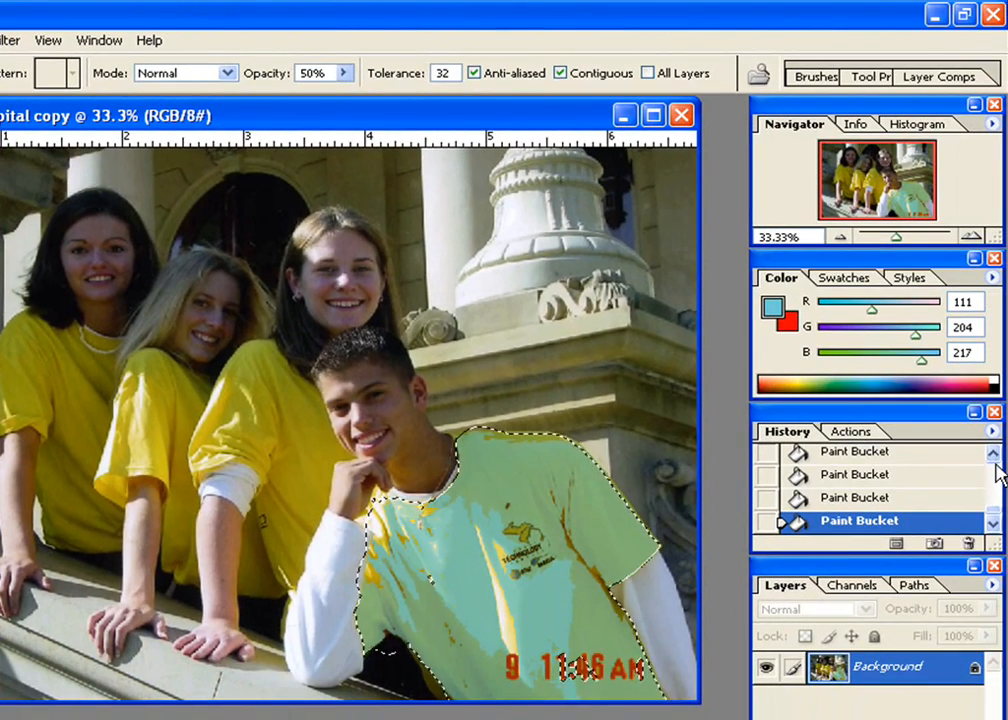
Revert the photo to its "Students at Capital copy" snapshot, discarding the Paint Bucket fills.
scroll(998, 468, "up", 3)
scroll(998, 476, "up", 2)
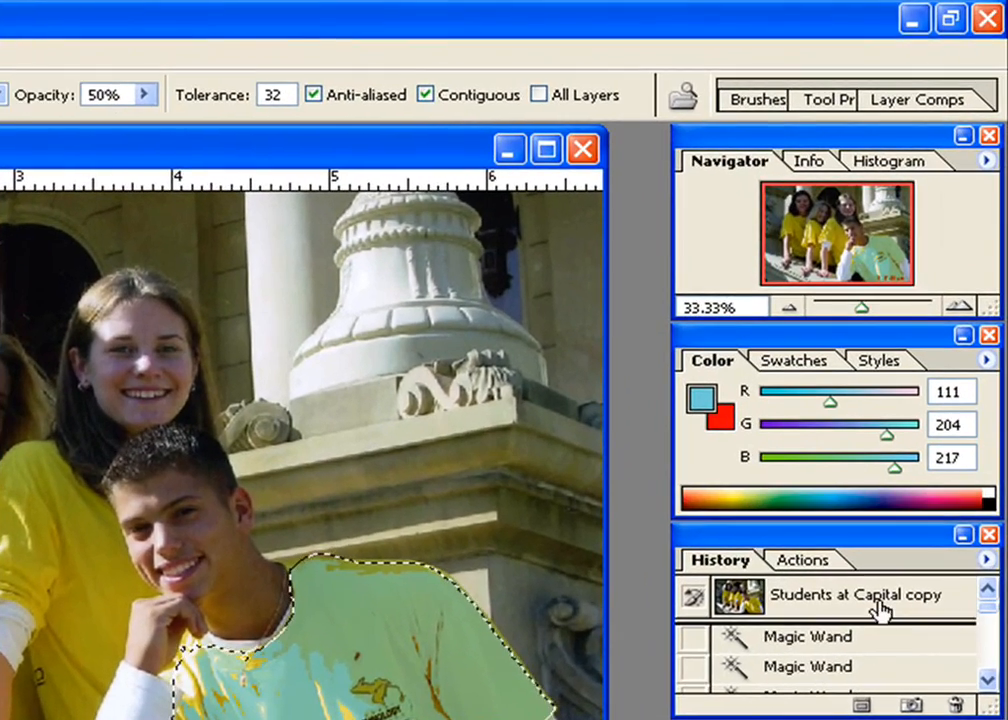
left_click(917, 472)
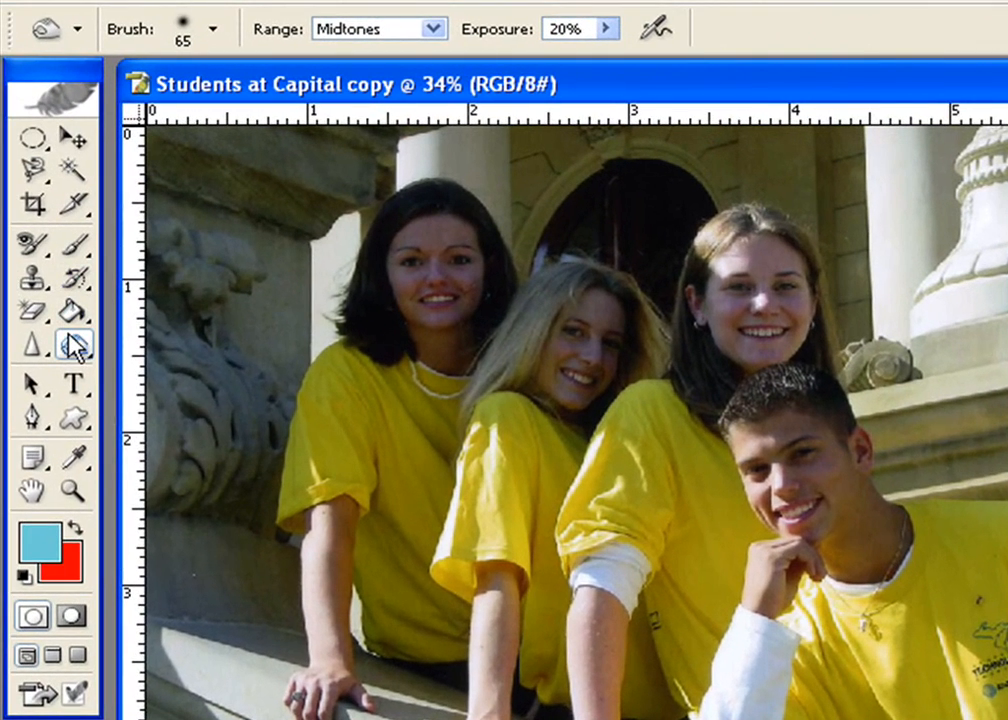
Switch to the Dodge tool and keep its tonal range set to Midtones.
left_click(76, 345)
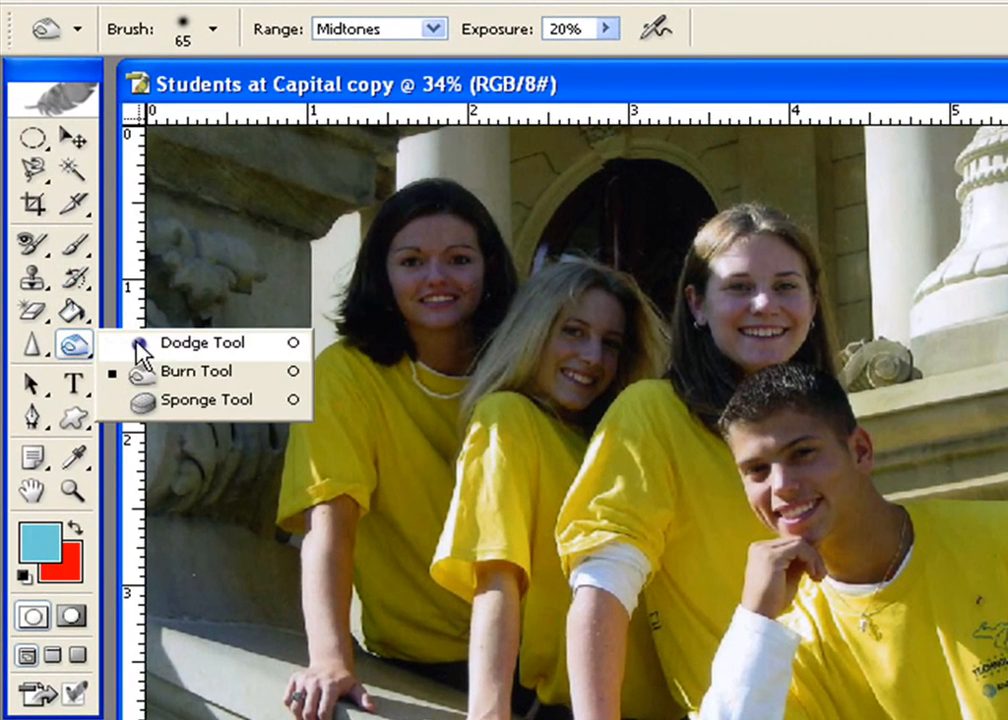
left_click(200, 345)
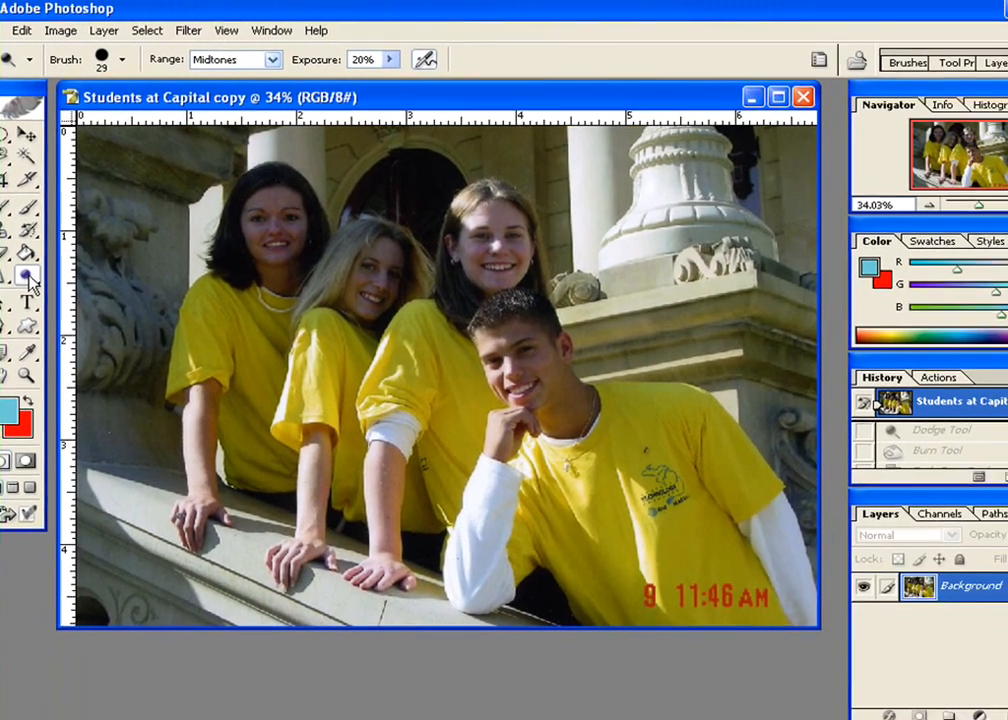
left_click(74, 345)
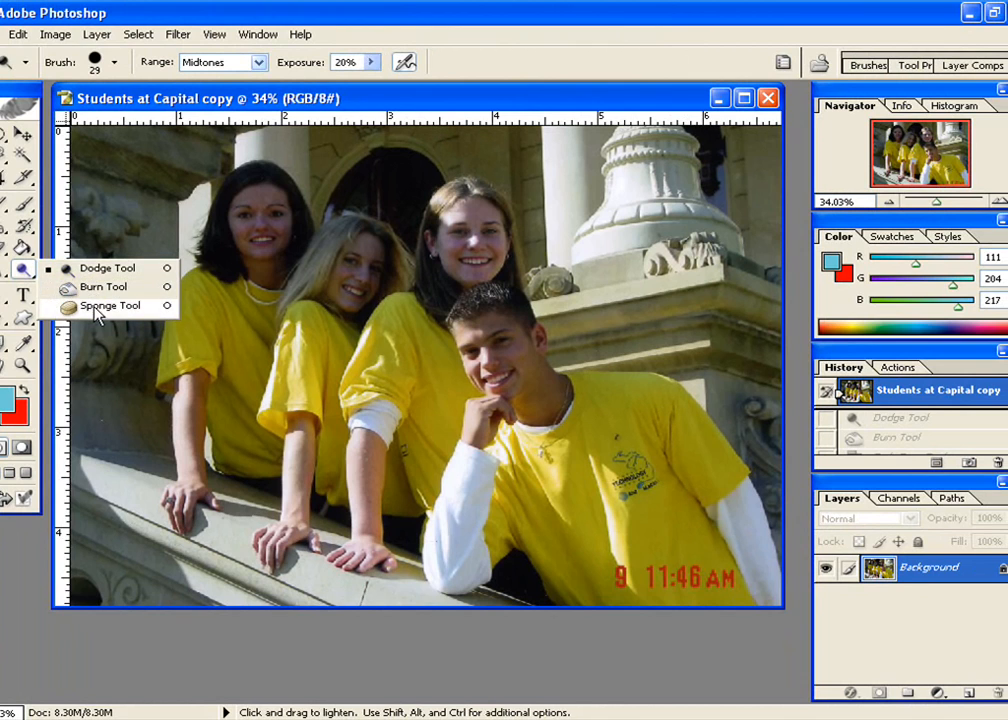
left_click(108, 276)
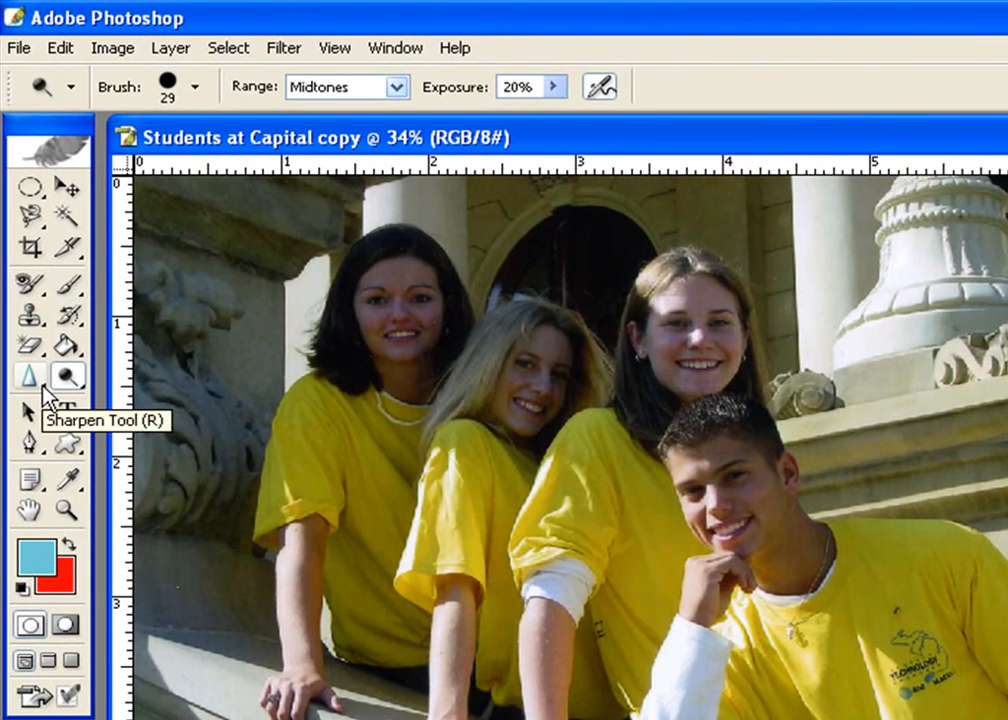
left_click(397, 89)
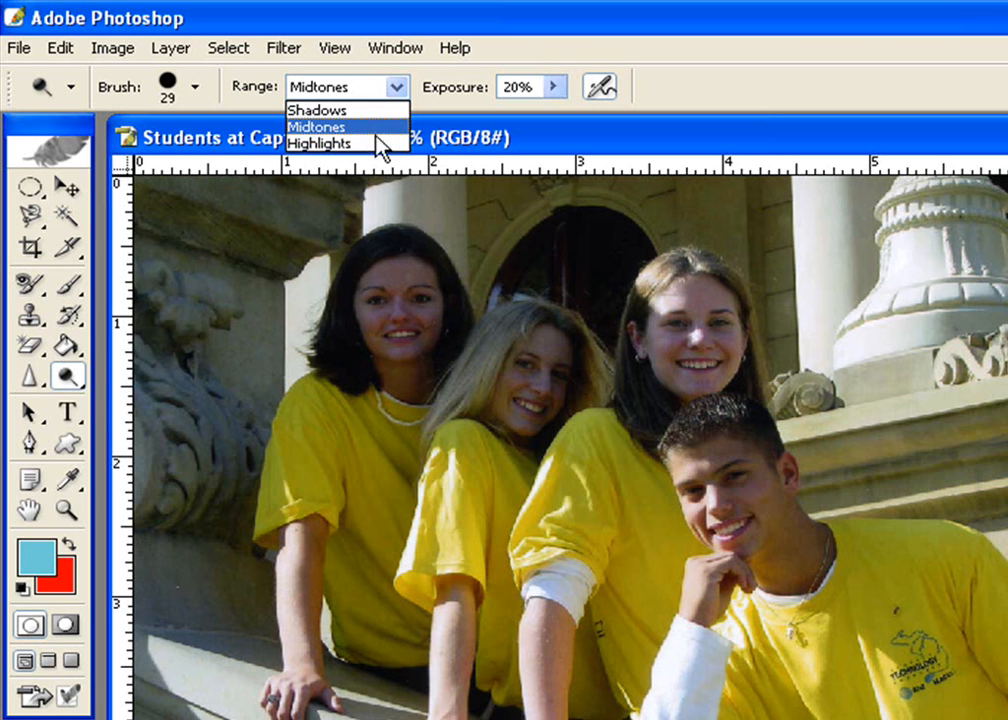
left_click(377, 127)
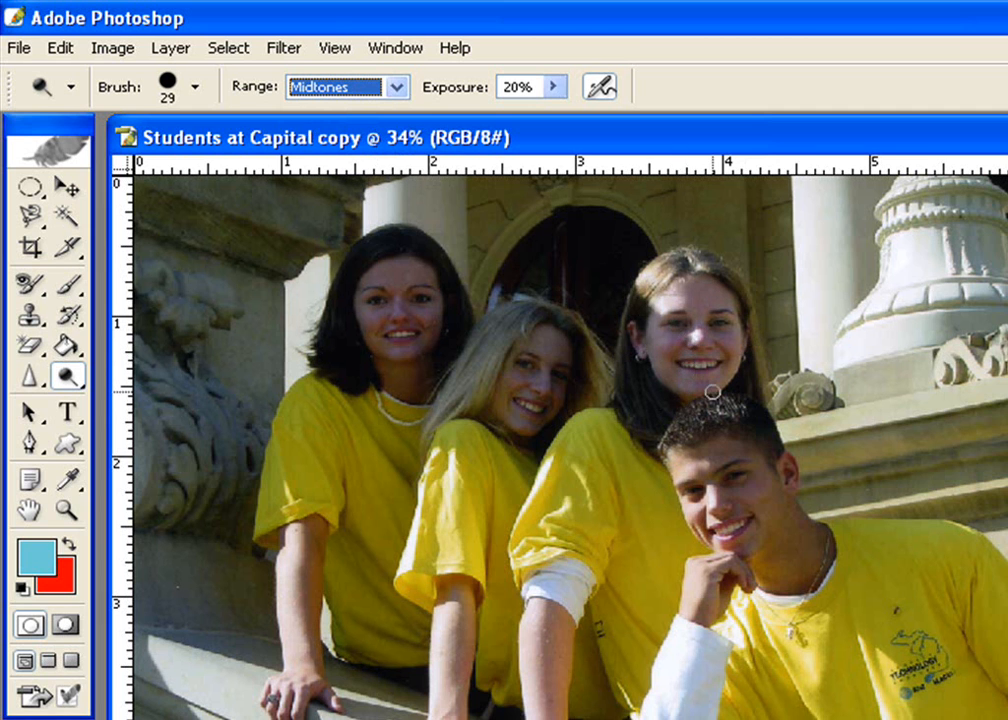
Lighten the forehead of the tallest girl beside the young man using the 29 px Dodge brush at 20% exposure.
left_click(66, 510)
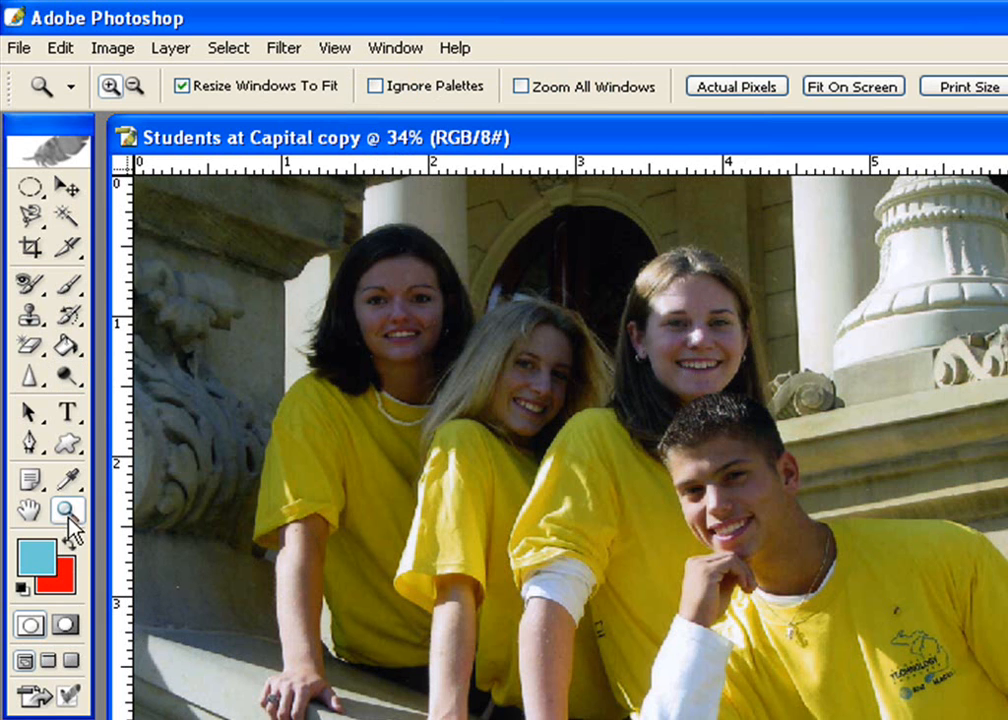
left_click(697, 351)
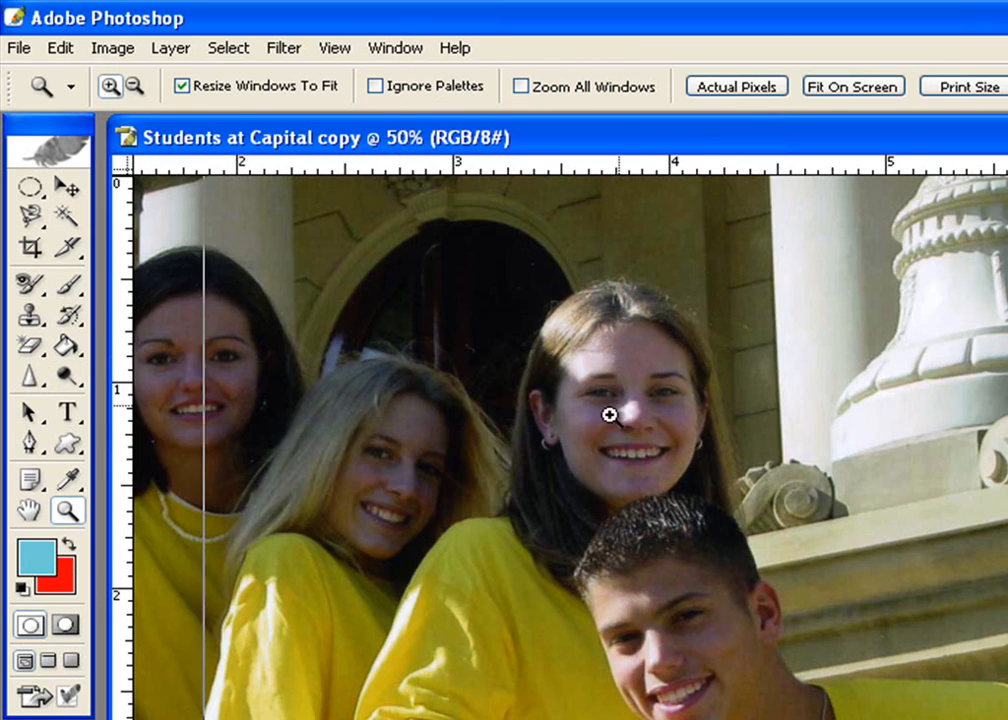
left_click(582, 452)
left_click(619, 603)
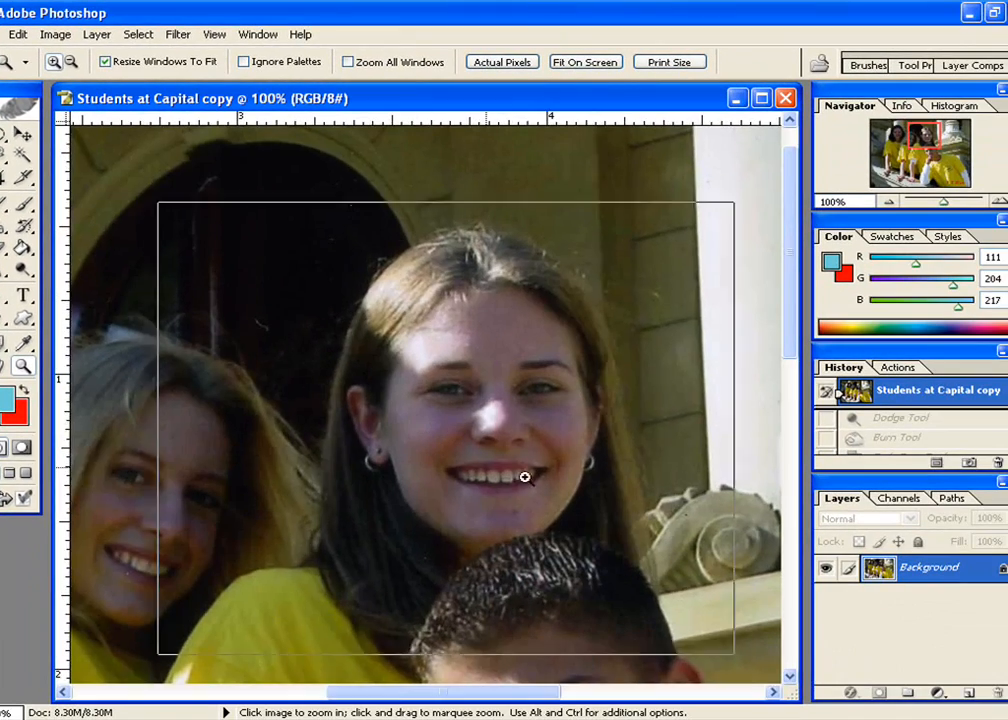
left_click(738, 668)
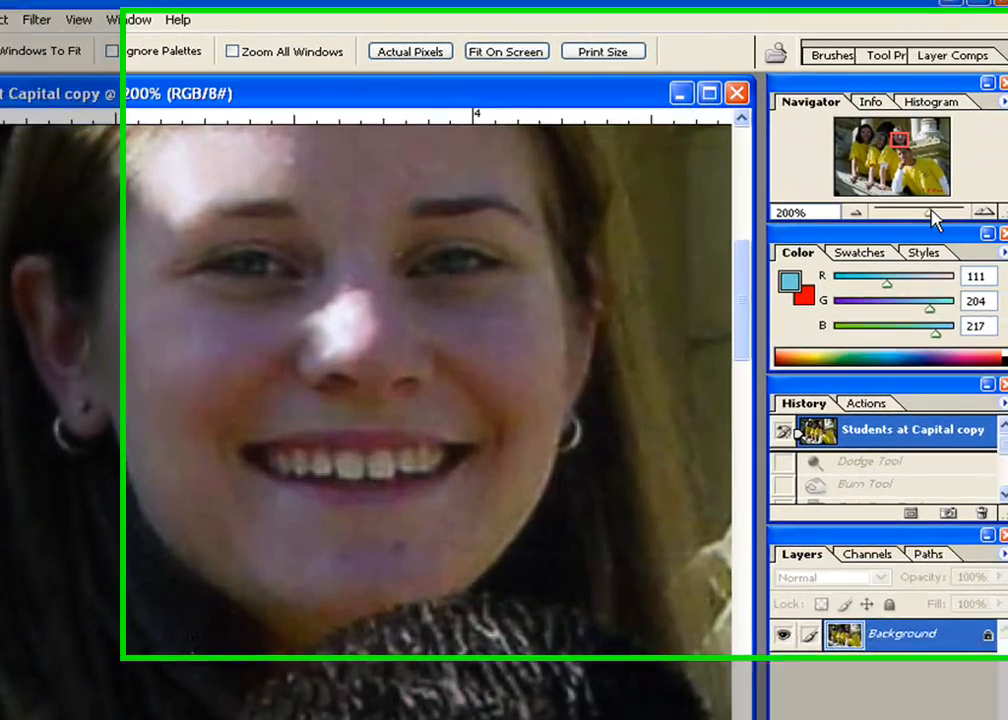
left_click_drag(952, 204, 896, 227)
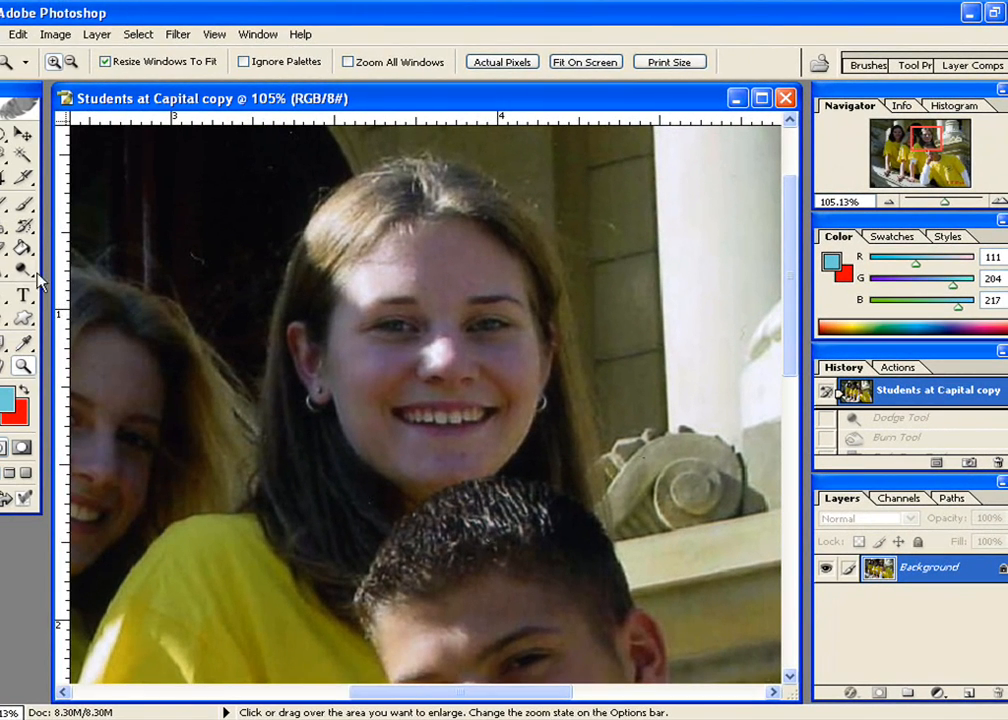
left_click(23, 271)
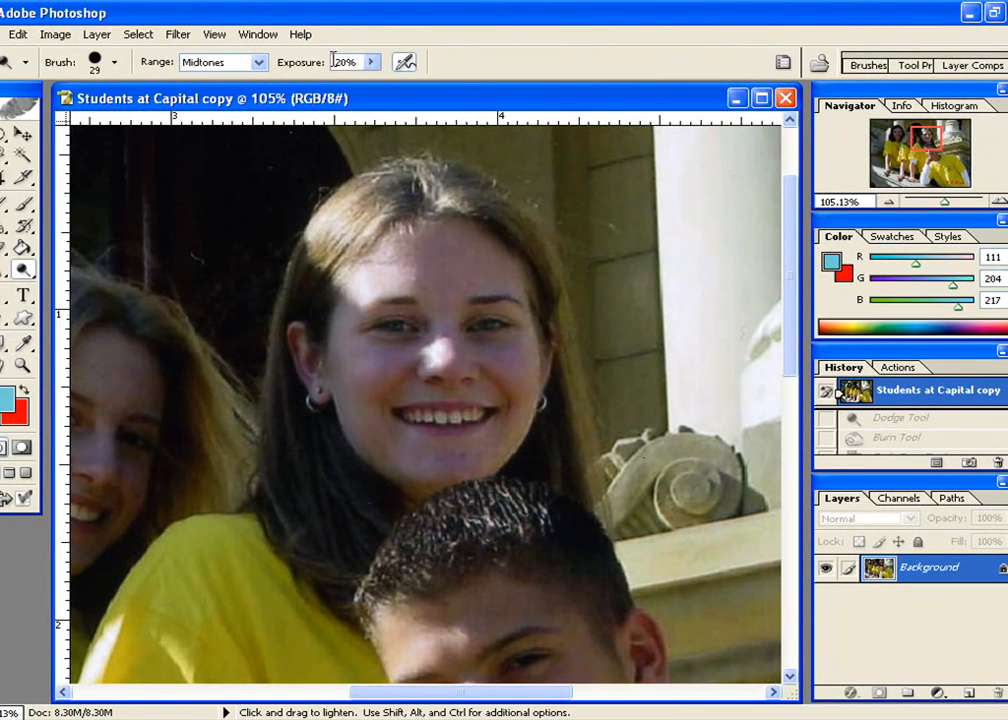
left_click(372, 63)
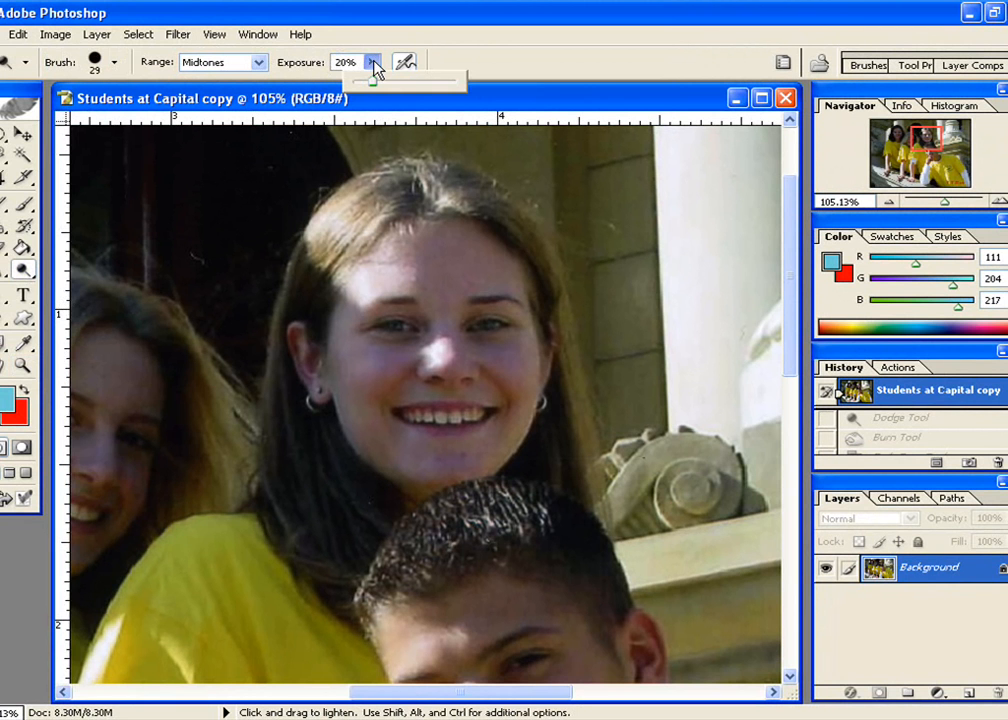
left_click(373, 63)
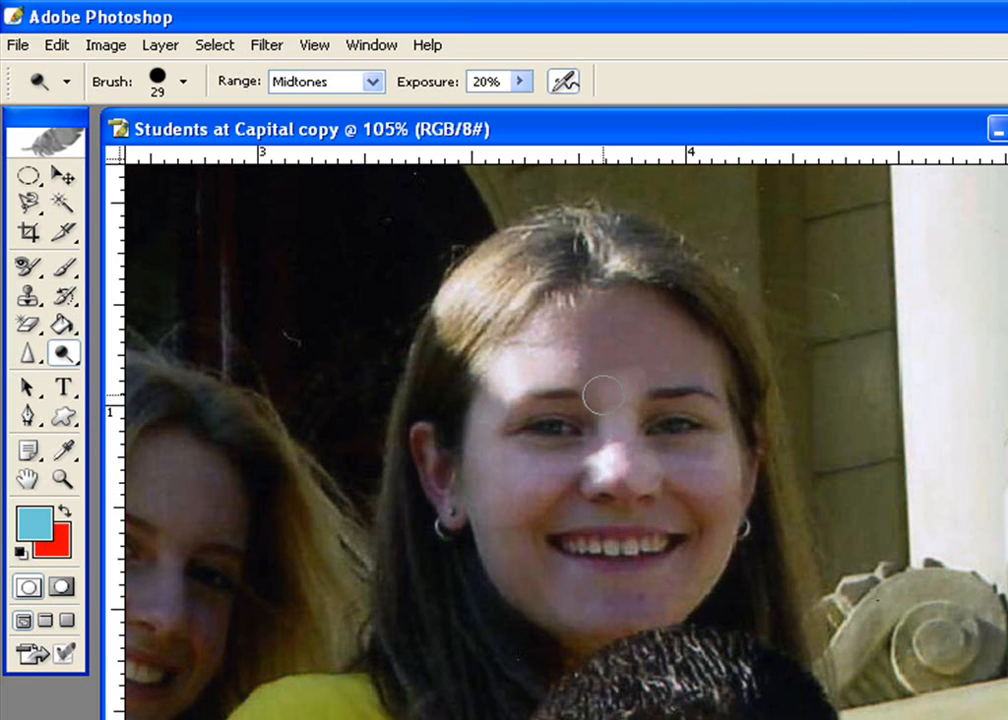
mouse_move(641, 370)
left_mouse_down()
mouse_move(607, 336)
mouse_move(650, 322)
mouse_move(561, 306)
mouse_move(637, 295)
mouse_move(706, 351)
mouse_move(639, 335)
left_mouse_up()
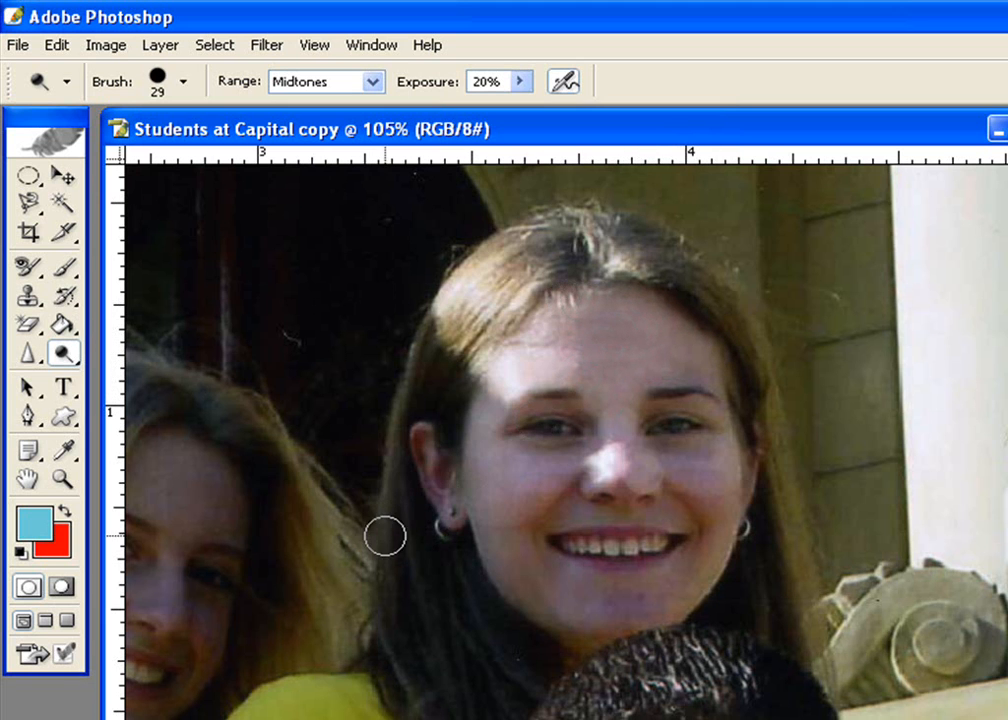
Fade the Dodge stroke on the forehead to 50% opacity.
left_click(60, 44)
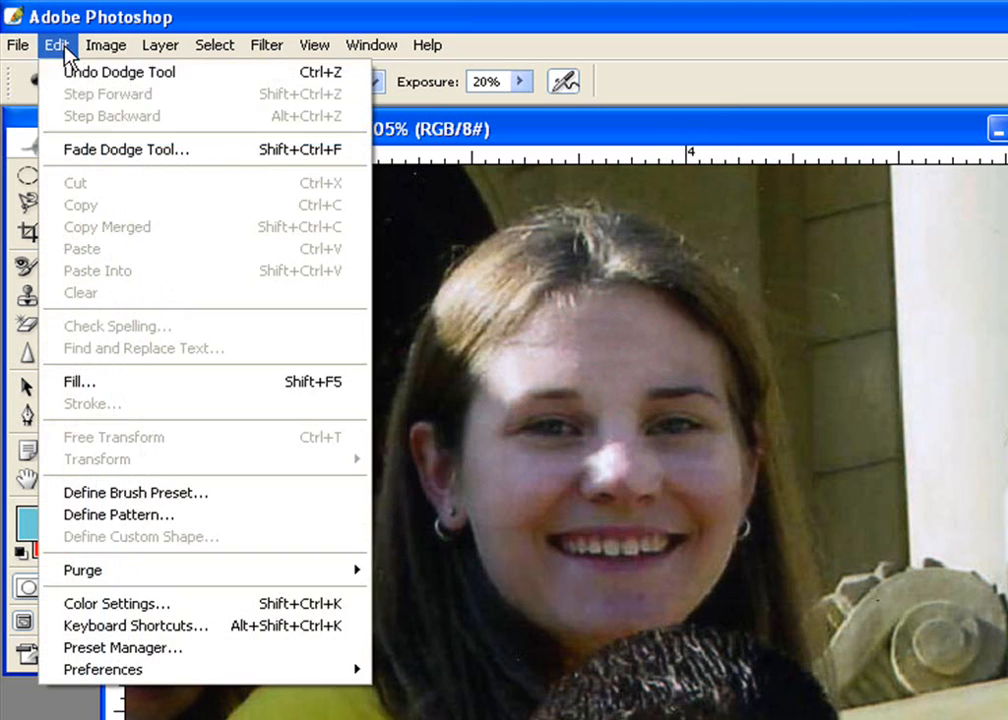
left_click(112, 150)
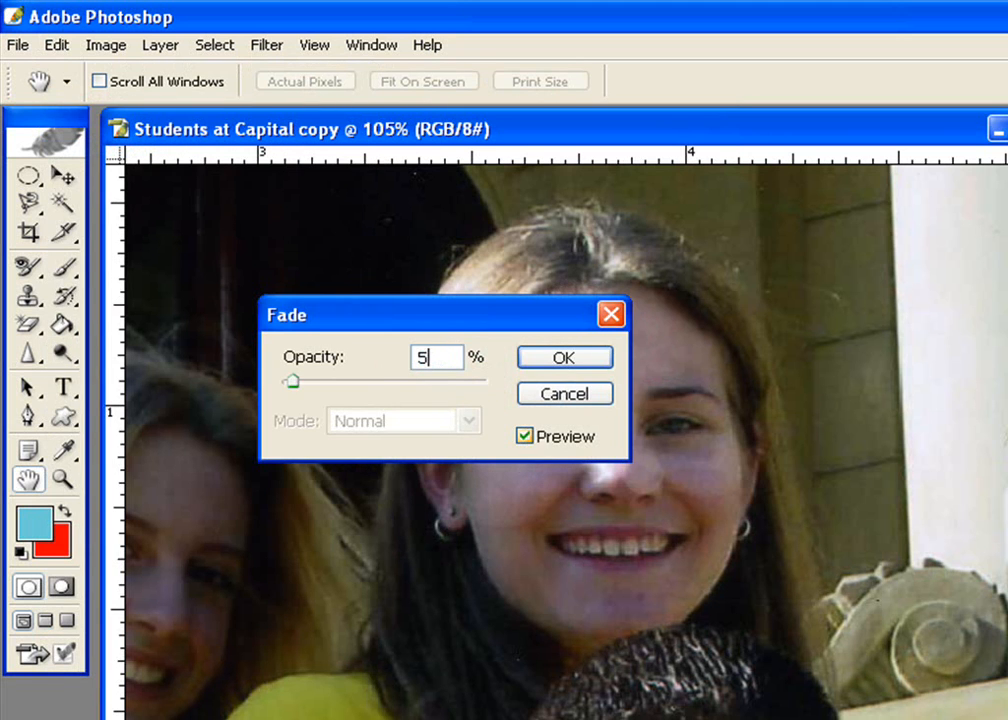
type("50")
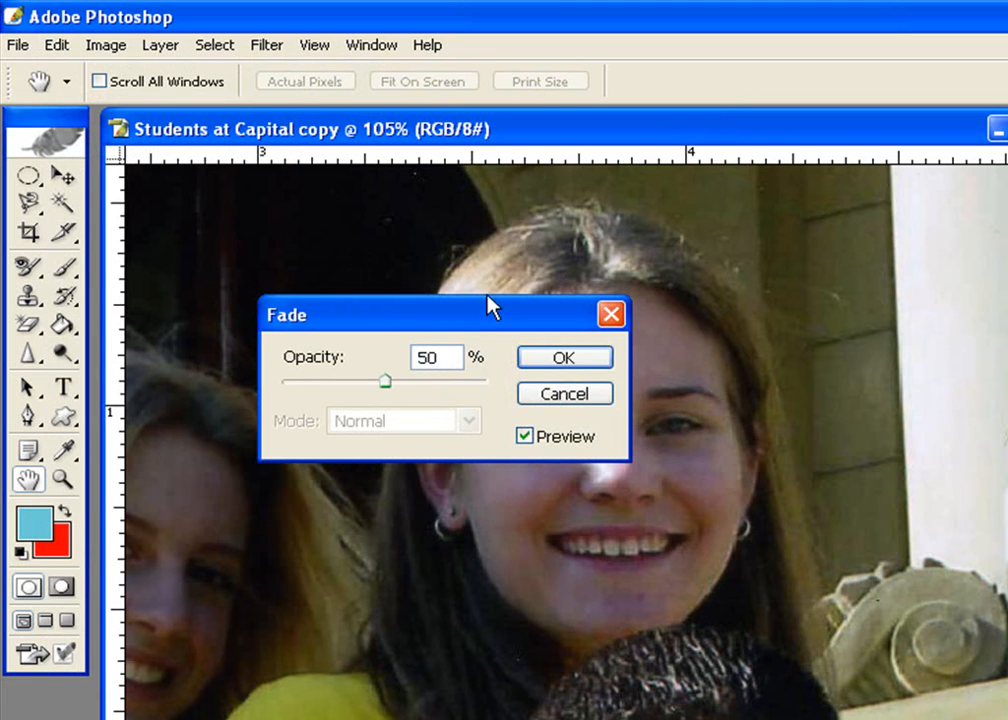
left_click_drag(471, 313, 316, 262)
left_click_drag(316, 207, 338, 208)
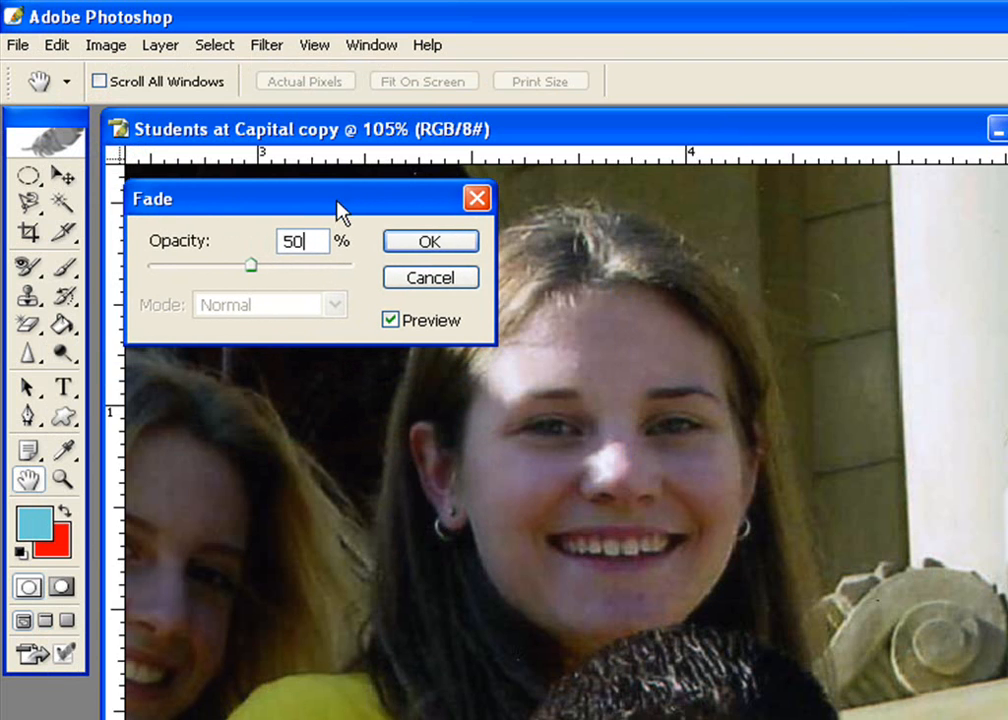
left_click(449, 241)
key("o")
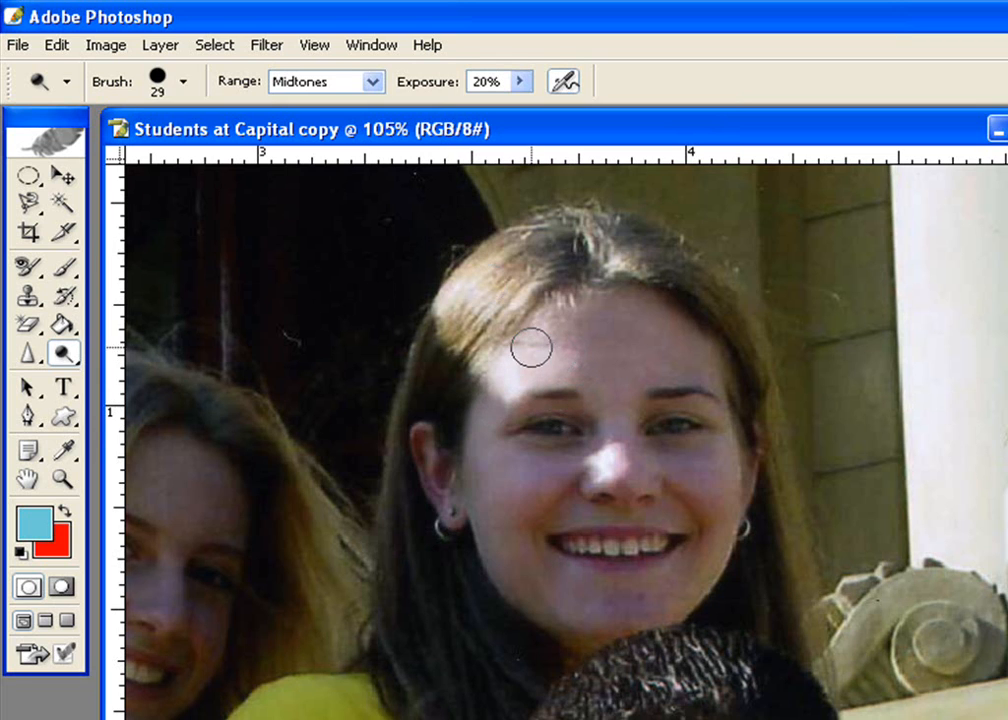
Darken the bright patch on the girl's forehead with the midtones Burn tool and fade the stroke to 20% opacity.
left_click_drag(508, 373, 506, 389)
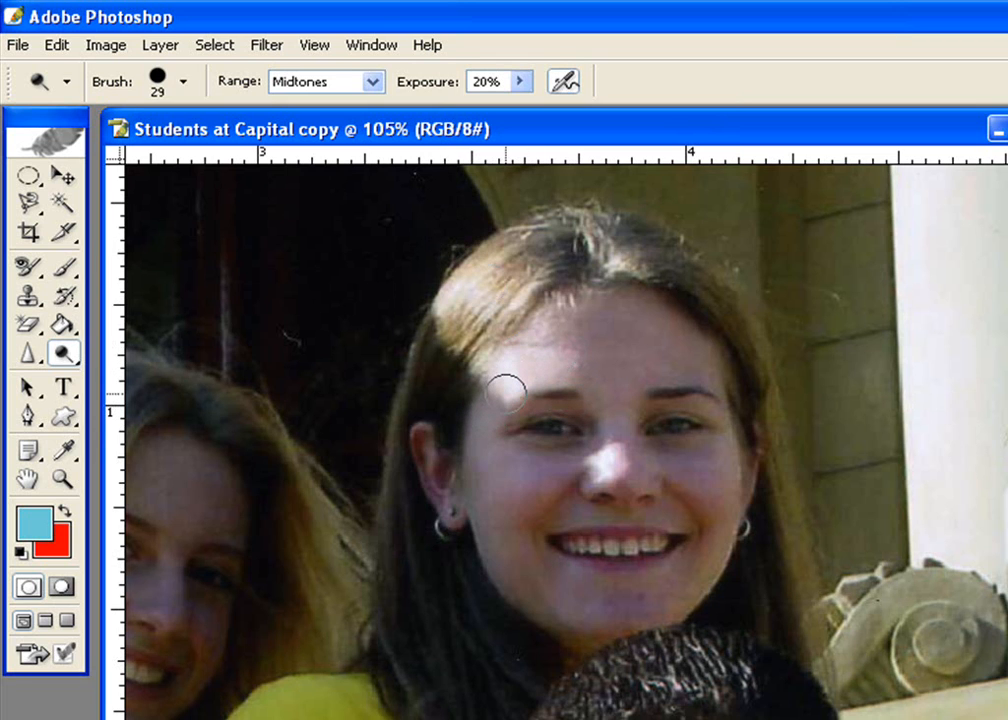
mouse_move(65, 353)
left_mouse_down()
mouse_move(139, 354)
mouse_move(167, 377)
left_mouse_up()
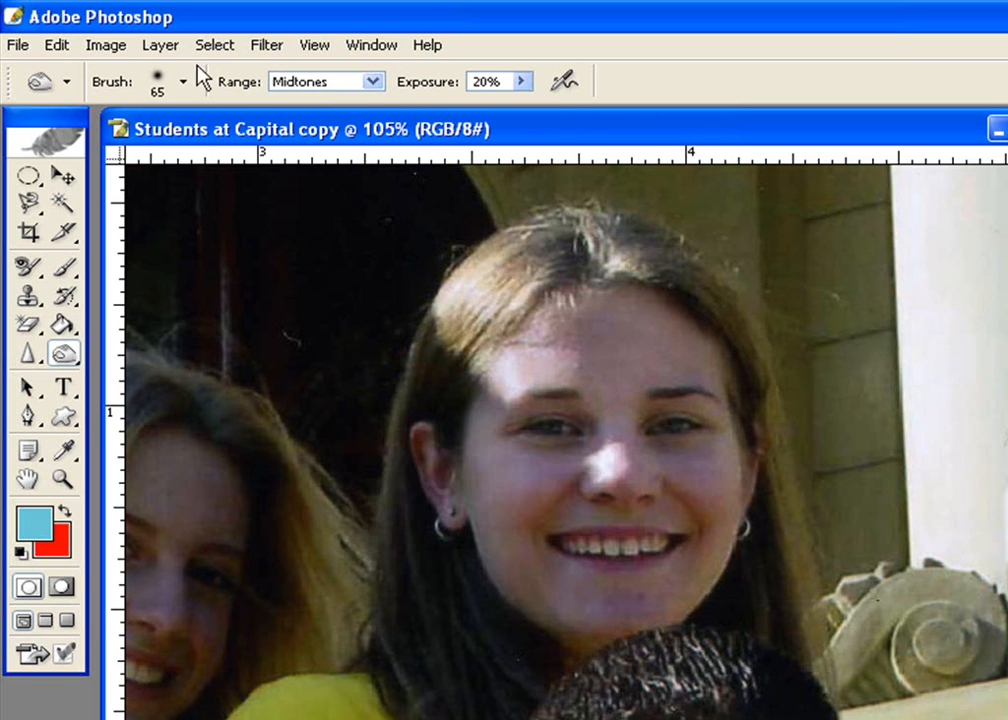
left_click(57, 46)
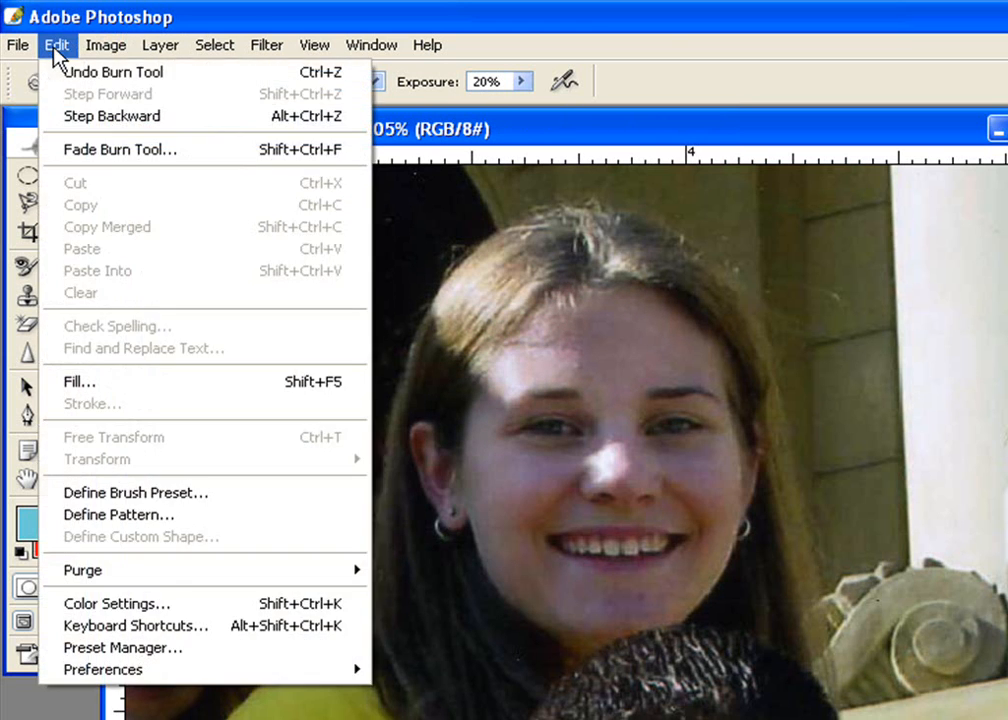
left_click(60, 150)
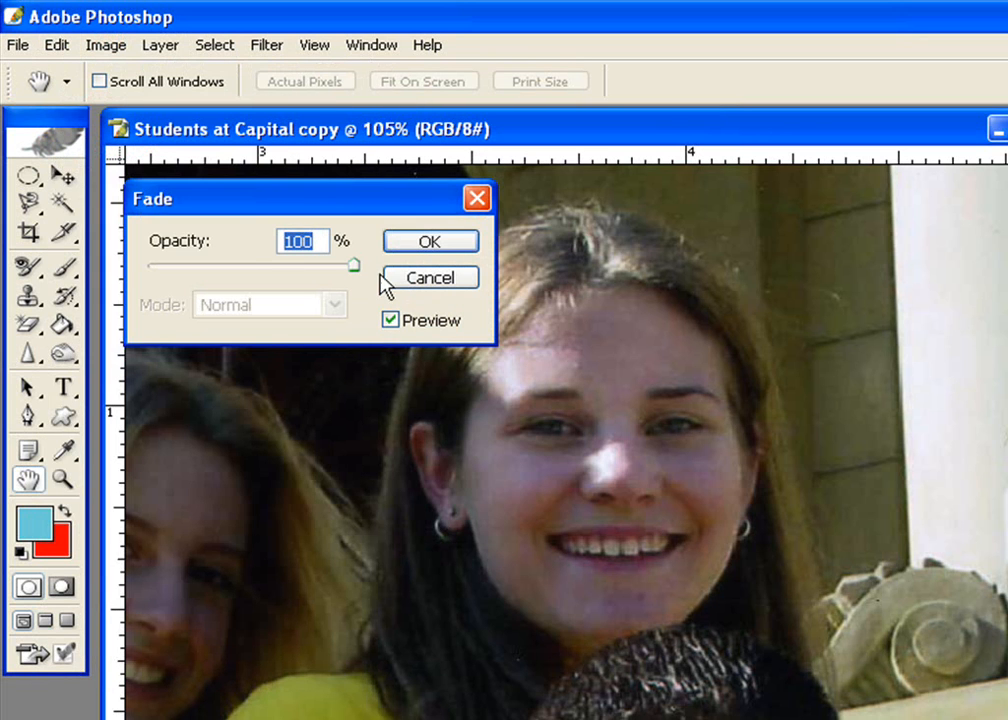
type("50")
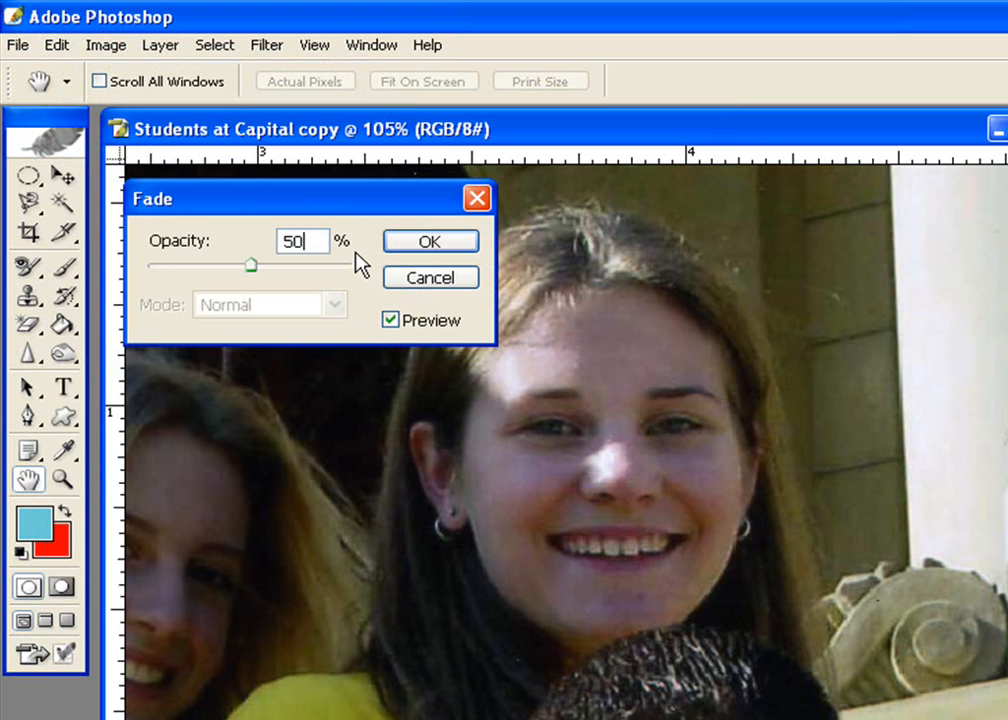
key("BackSpace")
key("BackSpace")
type("30")
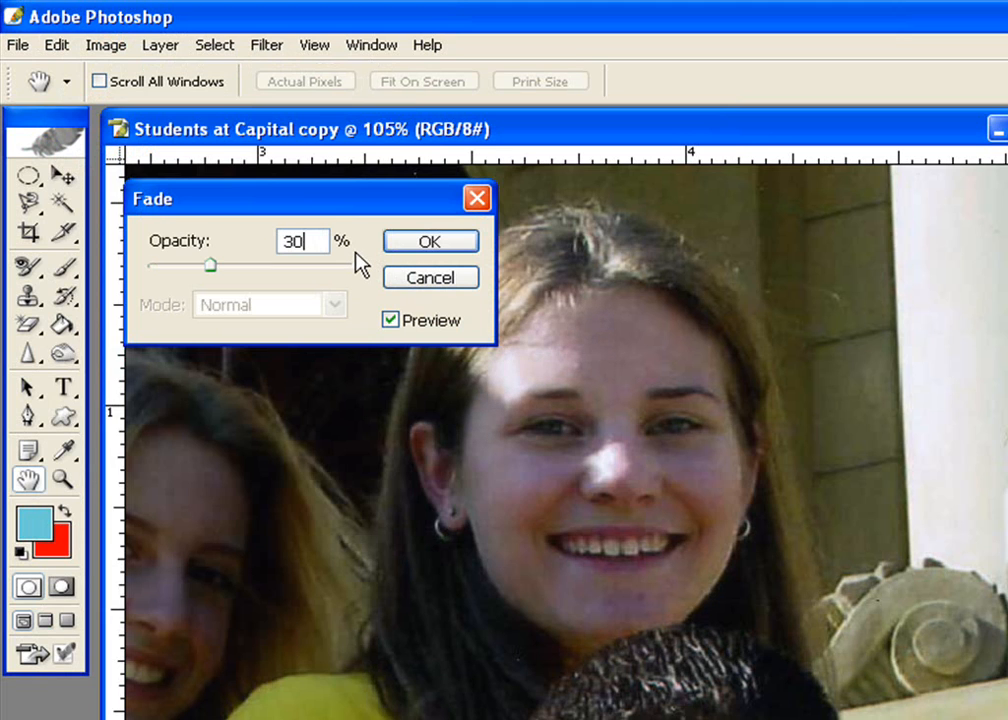
key("BackSpace")
key("BackSpace")
type("20")
left_click(428, 245)
key("o")
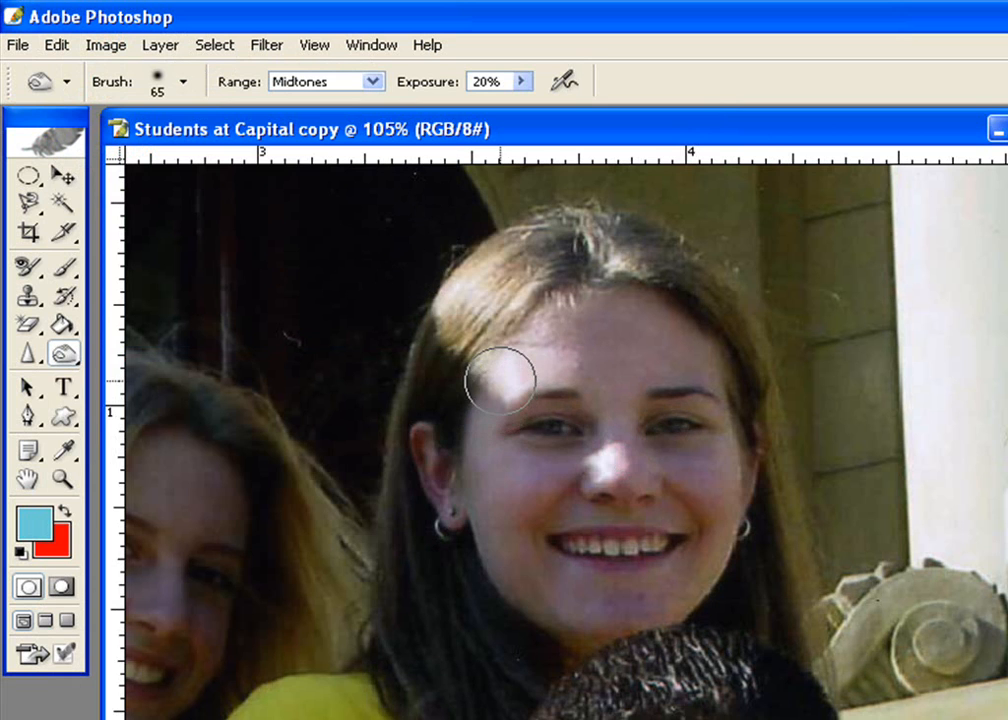
Reduce the Burn brush to 44 px and burn the bright forehead patch and the area along the eyebrows.
right_click(364, 362)
left_click_drag(468, 417, 455, 416)
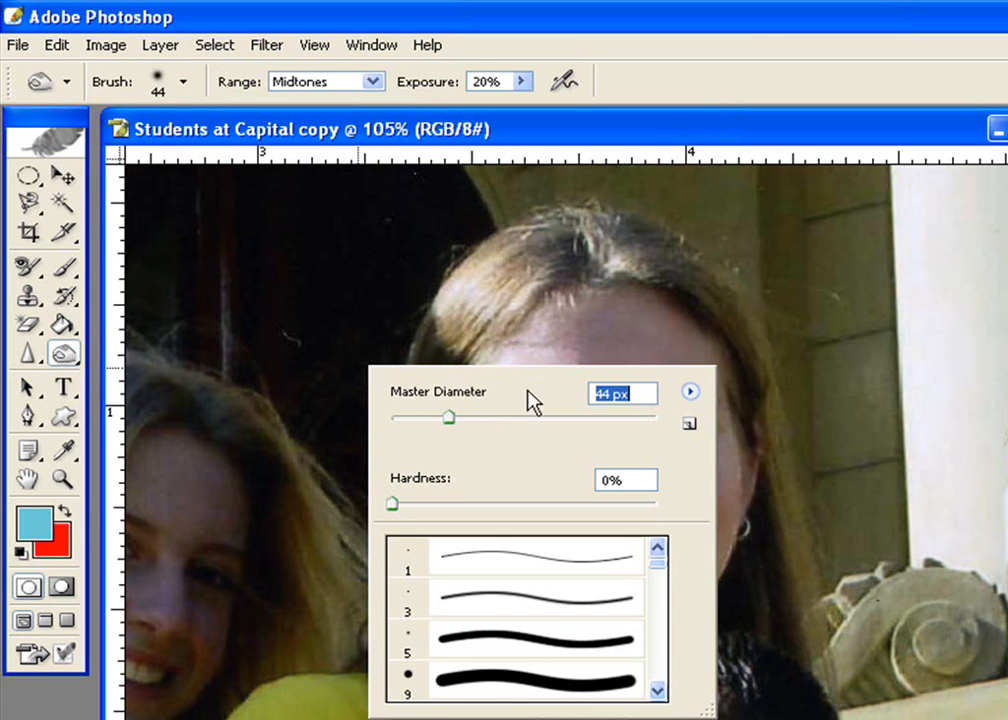
left_click(834, 379)
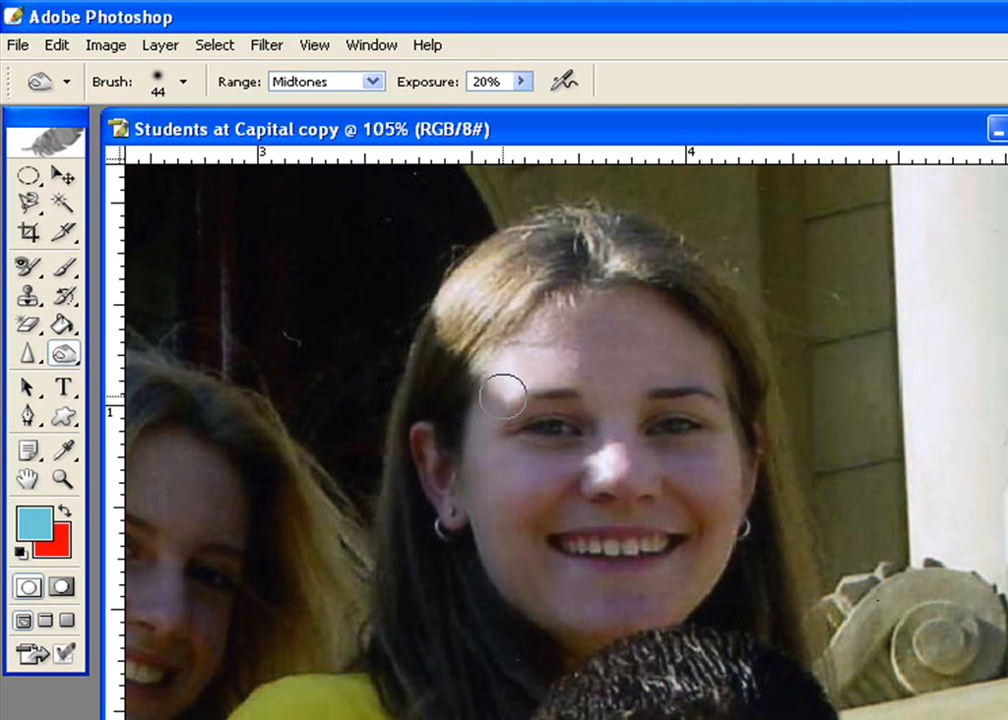
mouse_move(500, 390)
left_mouse_down()
mouse_move(573, 365)
mouse_move(535, 359)
mouse_move(505, 370)
mouse_move(503, 391)
mouse_move(671, 309)
mouse_move(739, 383)
mouse_move(595, 375)
mouse_move(549, 350)
mouse_move(569, 353)
mouse_move(580, 360)
mouse_move(533, 358)
mouse_move(517, 342)
mouse_move(520, 355)
mouse_move(499, 375)
mouse_move(495, 366)
mouse_move(509, 389)
mouse_move(509, 359)
mouse_move(490, 419)
mouse_move(504, 362)
left_mouse_up()
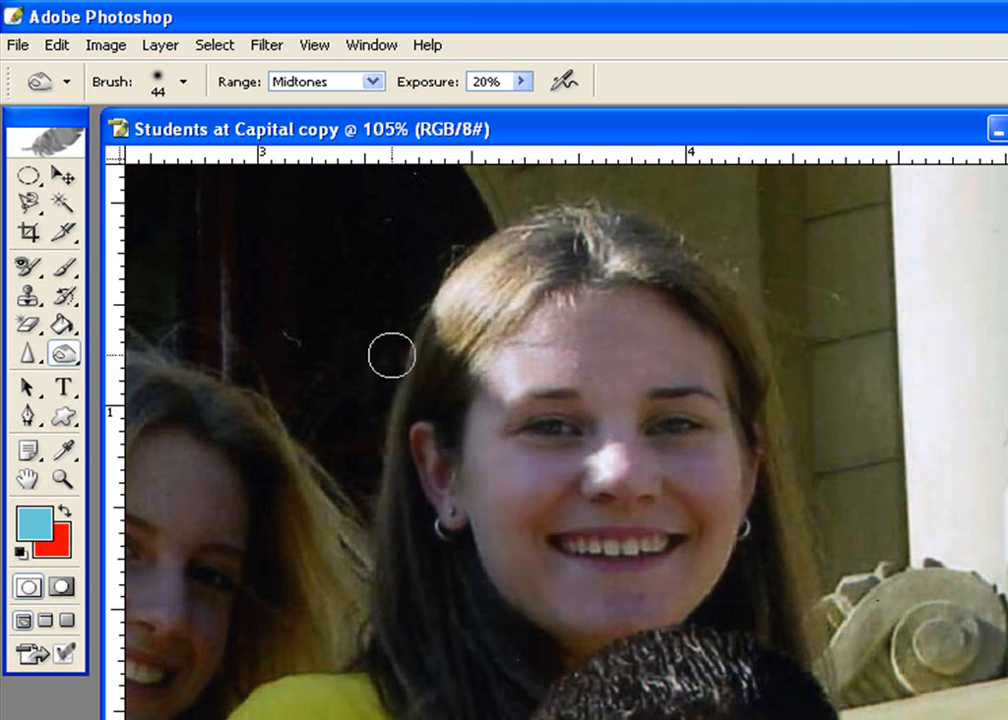
left_click_drag(561, 388, 741, 385)
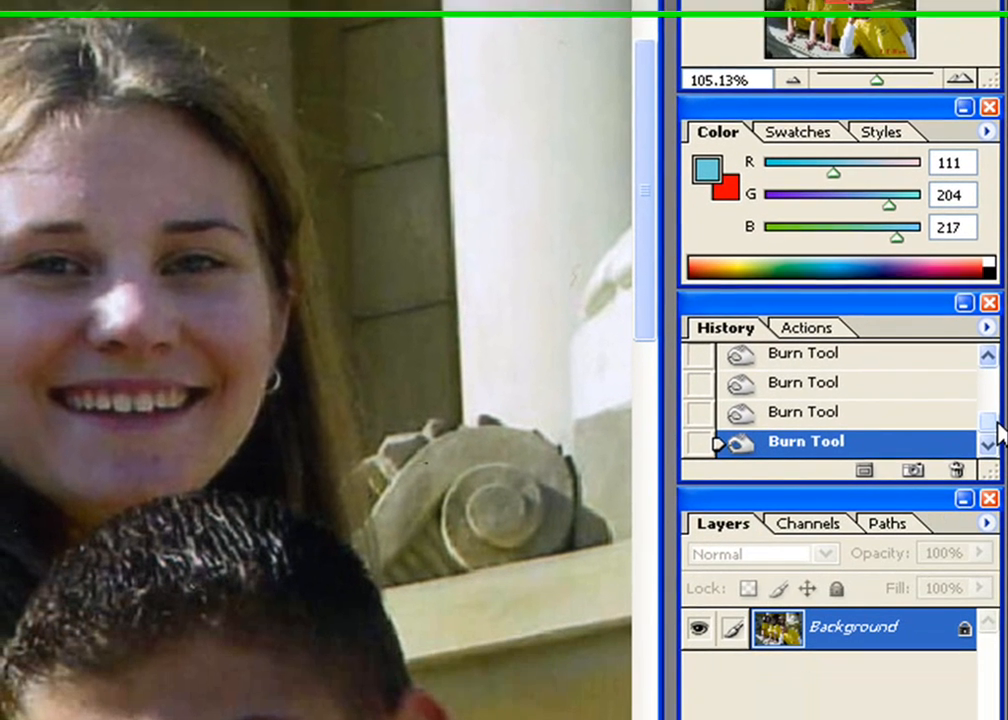
Revert the photo to its "Students at Capital copy" snapshot, discarding the dodging and burning, and fit the image on screen.
left_click_drag(997, 428, 997, 326)
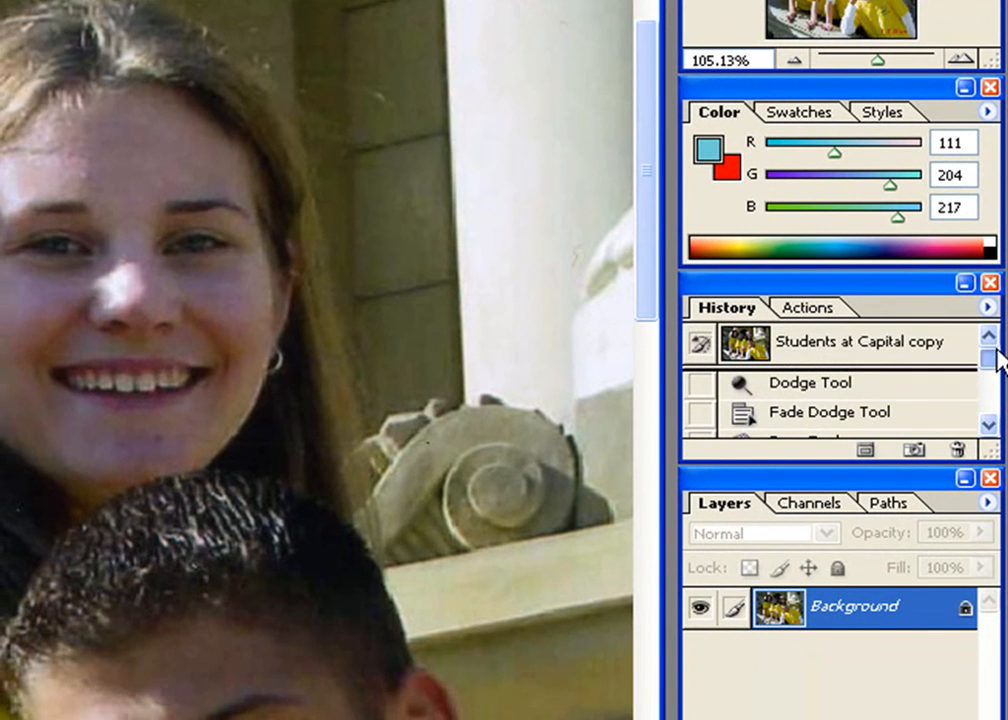
left_click(836, 345)
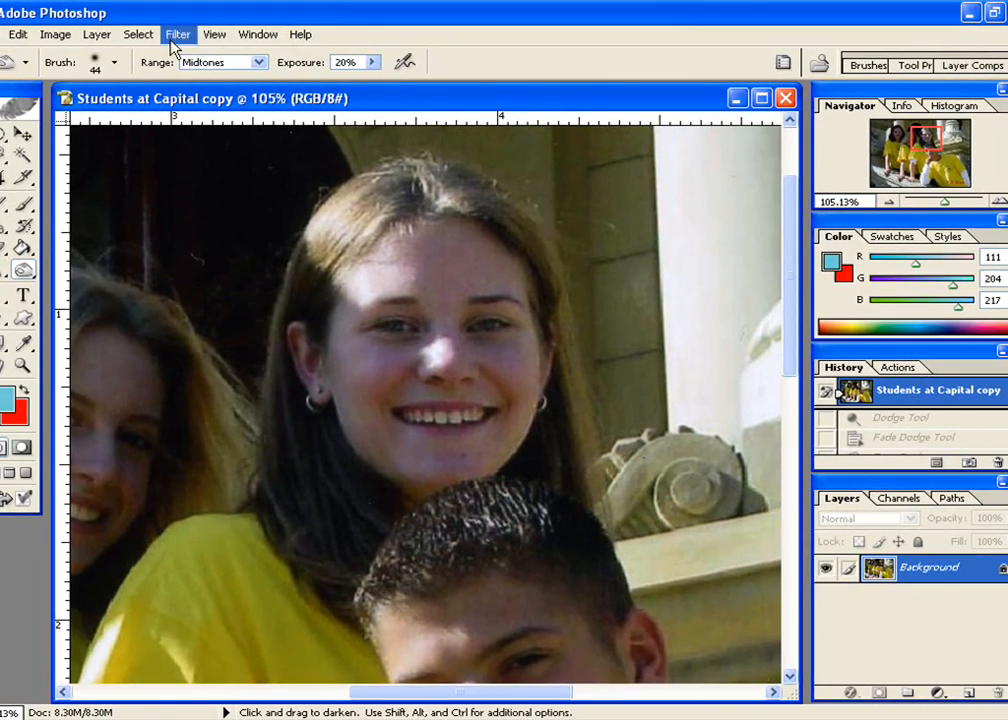
left_click(216, 35)
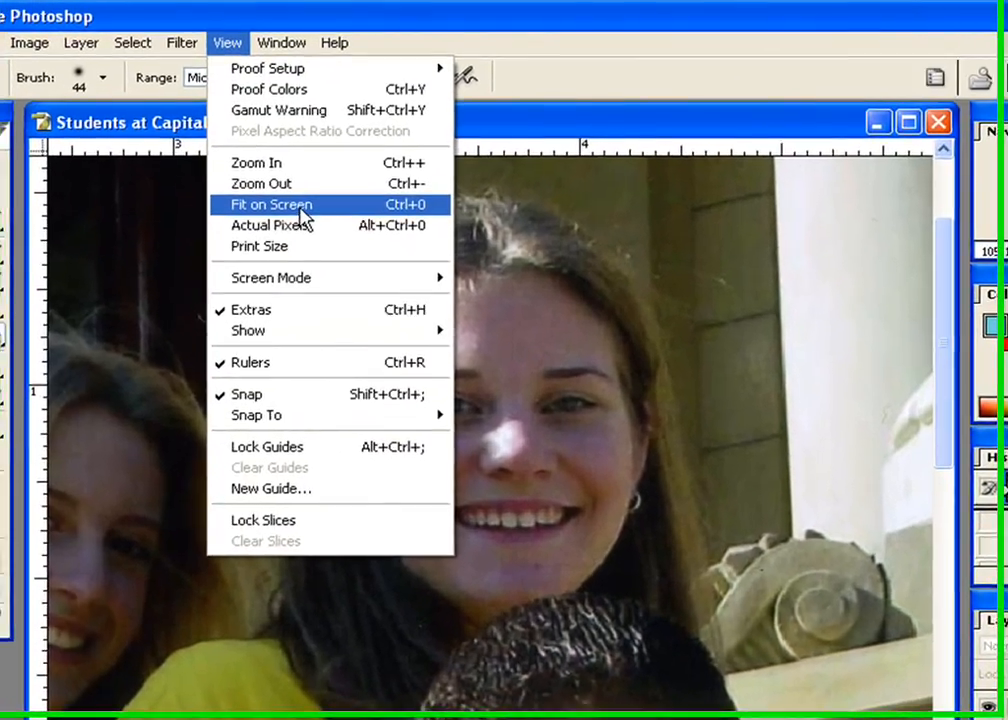
left_click(301, 210)
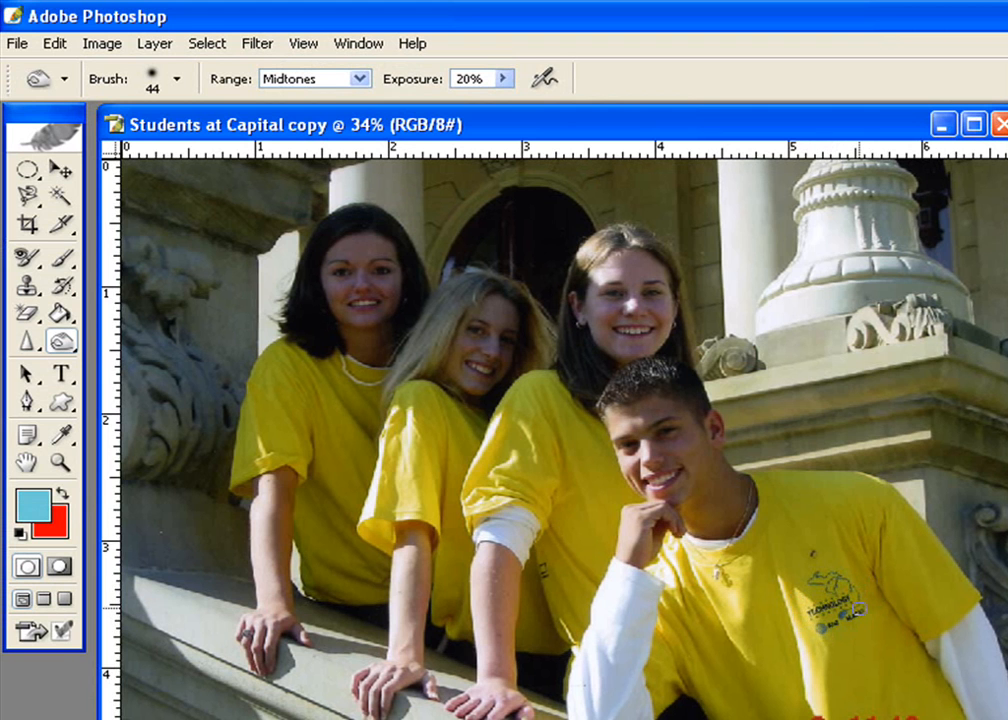
Saturate the logo on the boy's yellow shirt with the Sponge tool in Saturate mode, using a 139 px brush.
left_click(61, 462)
left_click(849, 600)
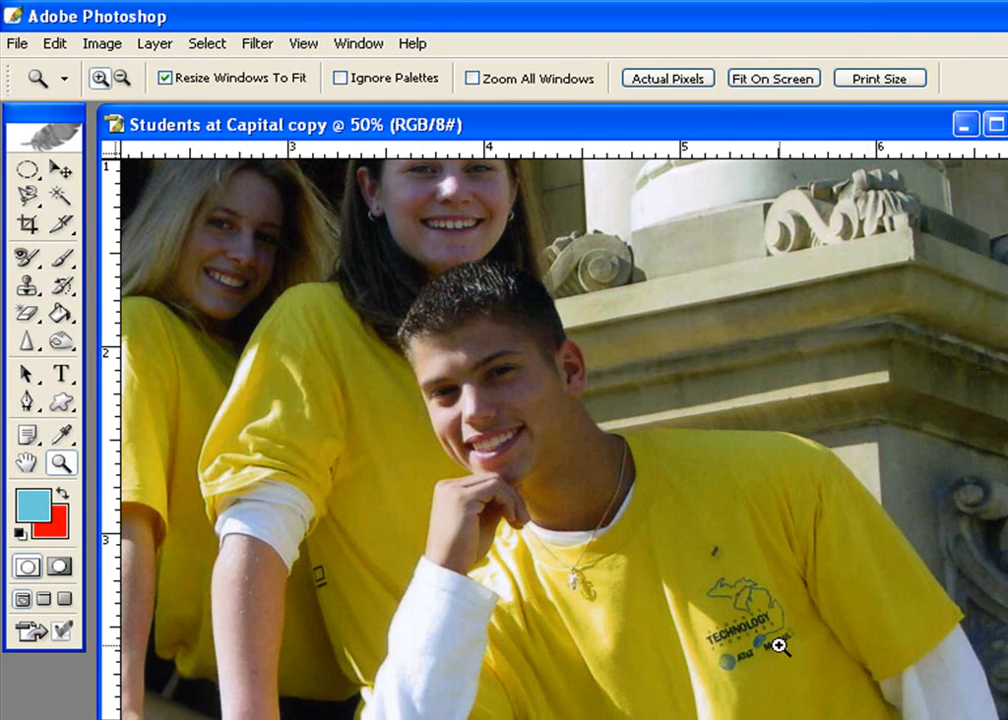
left_click(785, 641)
left_click(677, 541)
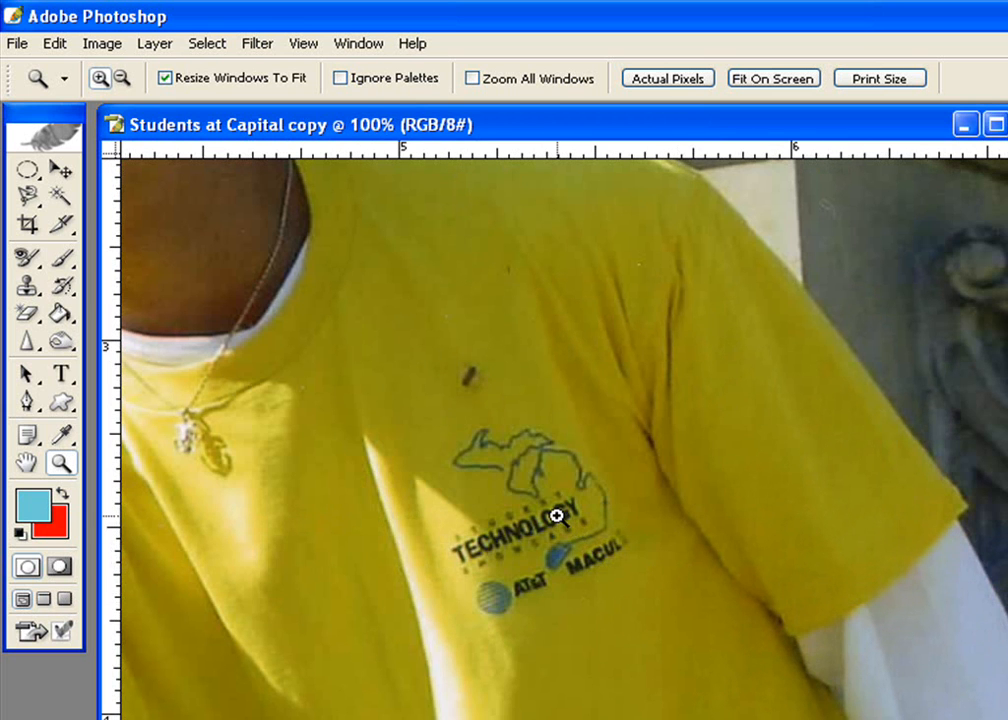
left_click(62, 341)
mouse_move(66, 345)
left_mouse_down()
mouse_move(117, 360)
mouse_move(163, 392)
left_mouse_up()
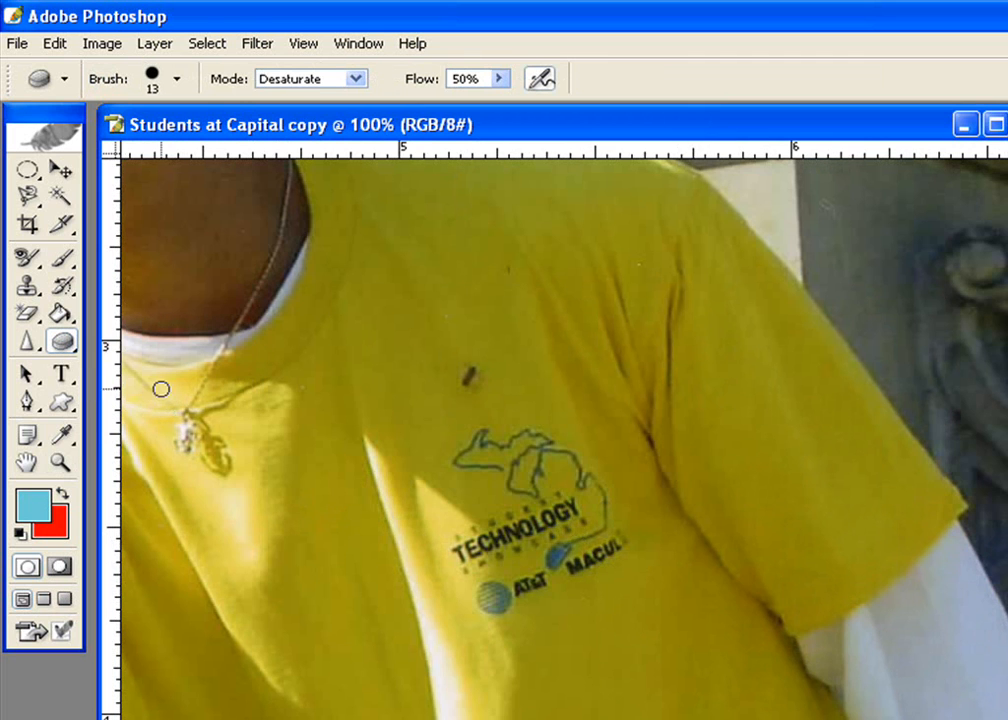
left_click(356, 80)
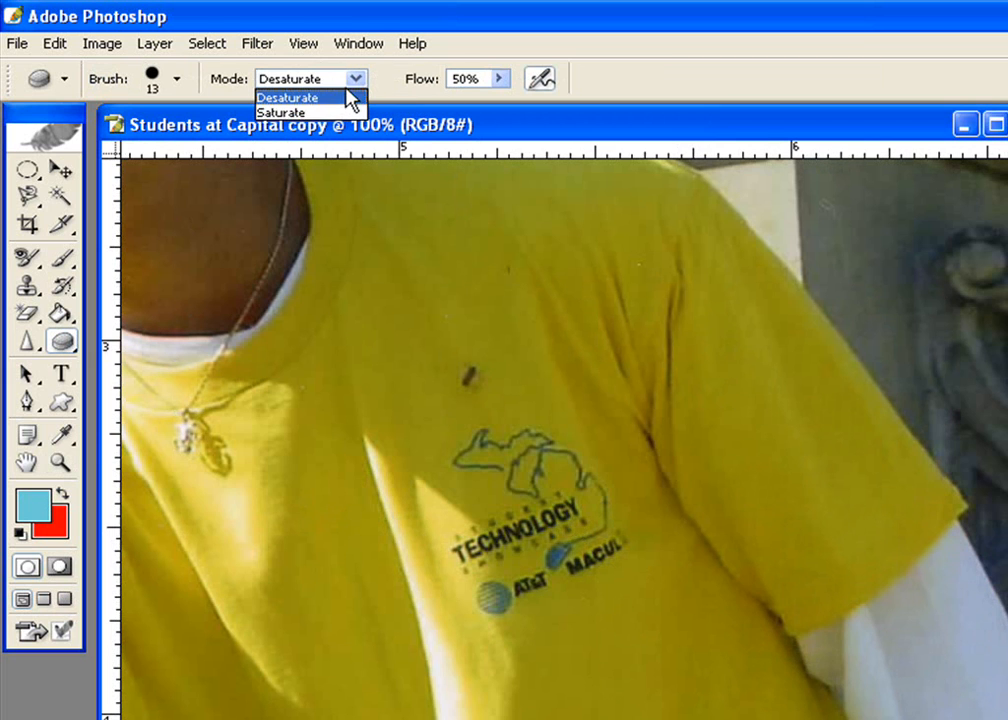
left_click(340, 113)
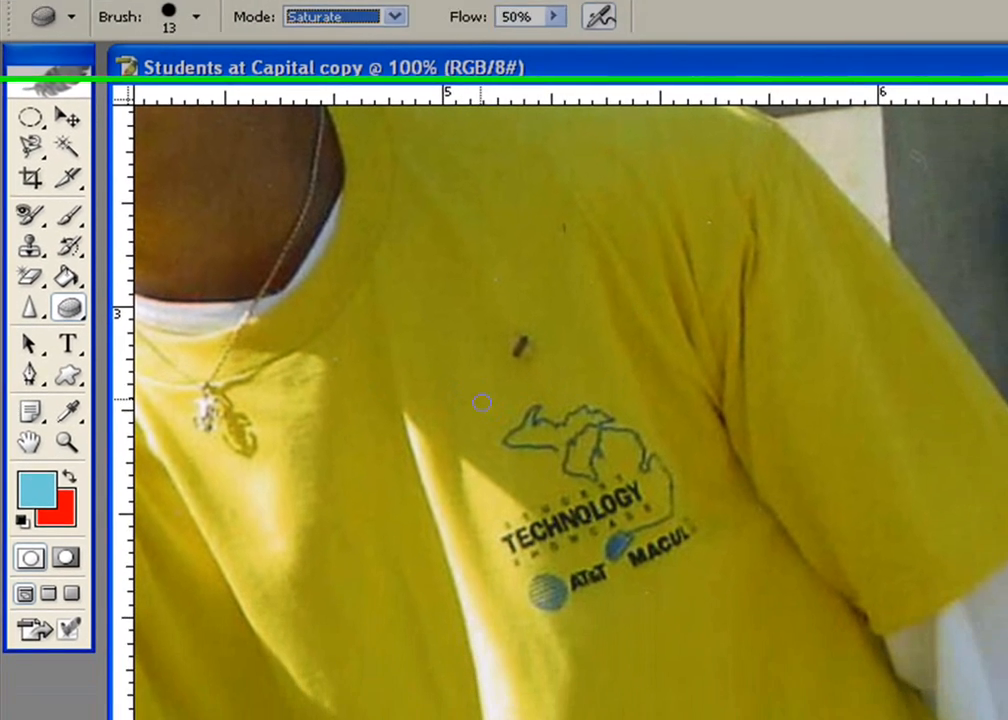
right_click(510, 499)
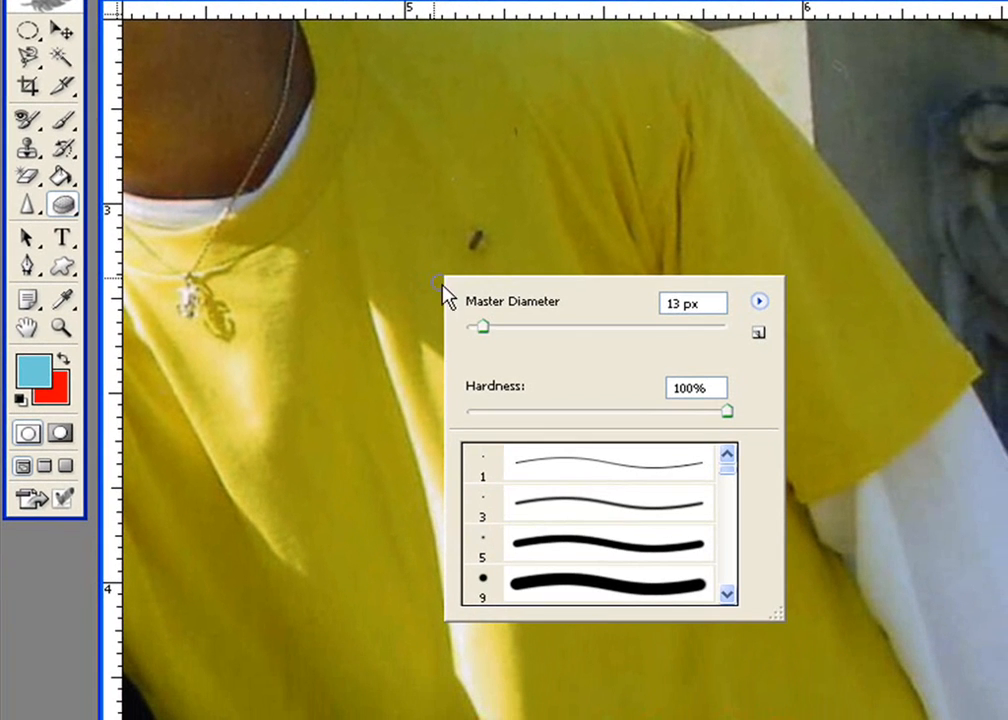
left_click_drag(474, 324, 621, 323)
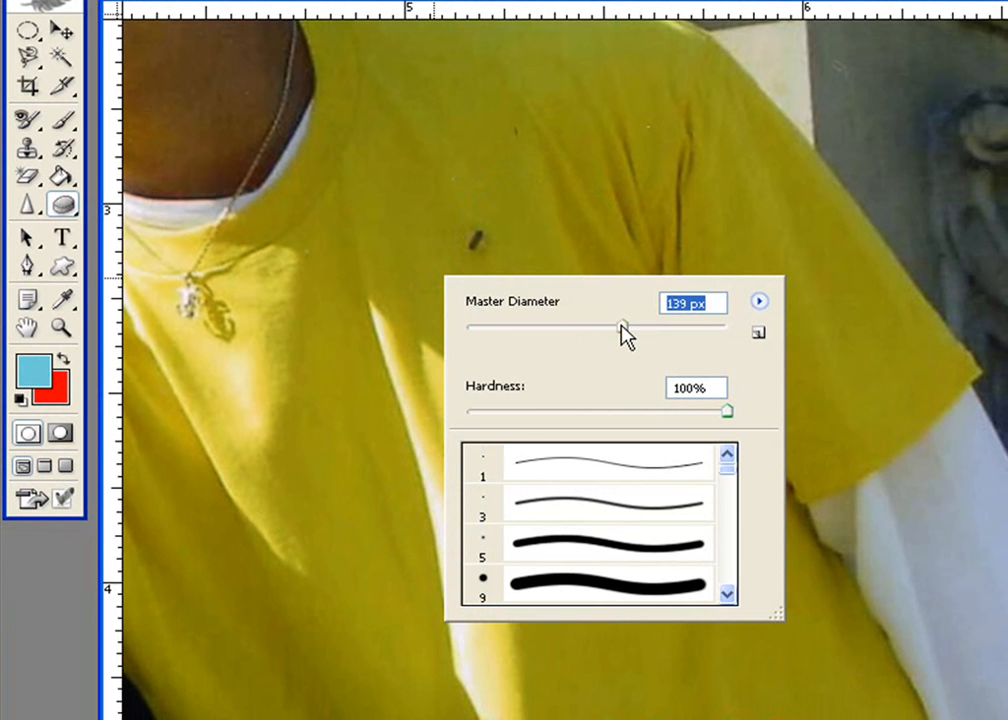
left_click(376, 403)
mouse_move(549, 343)
left_mouse_down()
mouse_move(502, 359)
mouse_move(547, 344)
mouse_move(578, 389)
mouse_move(541, 409)
mouse_move(505, 391)
mouse_move(492, 338)
mouse_move(554, 341)
mouse_move(582, 383)
mouse_move(552, 431)
mouse_move(500, 417)
mouse_move(478, 349)
mouse_move(549, 315)
mouse_move(607, 375)
mouse_move(580, 426)
mouse_move(525, 441)
mouse_move(487, 375)
mouse_move(555, 340)
mouse_move(608, 394)
left_mouse_up()
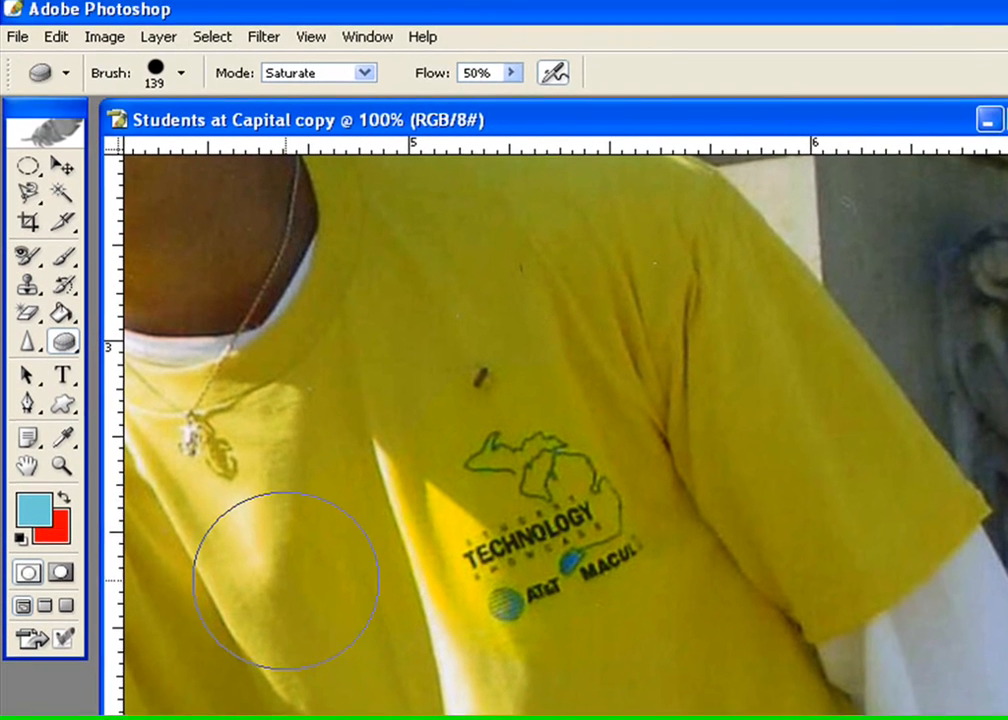
Fade the Sponge stroke on the shirt logo to 75% and finally 60% opacity, and revert the photo to its "Students at Capital copy" snapshot.
left_click(56, 36)
left_click(116, 141)
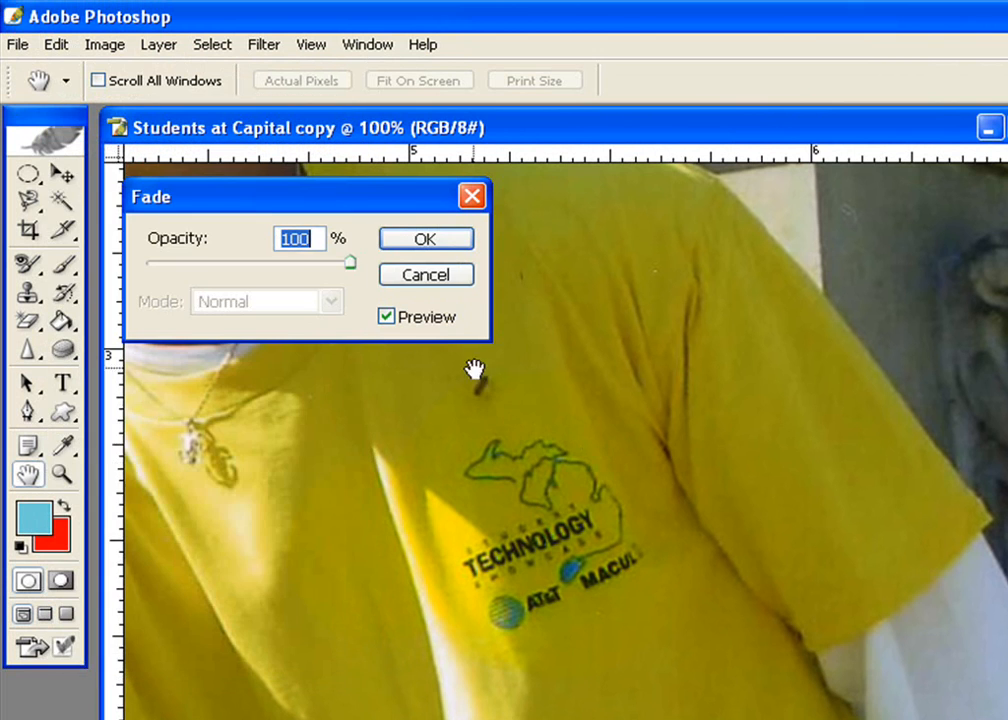
type("75")
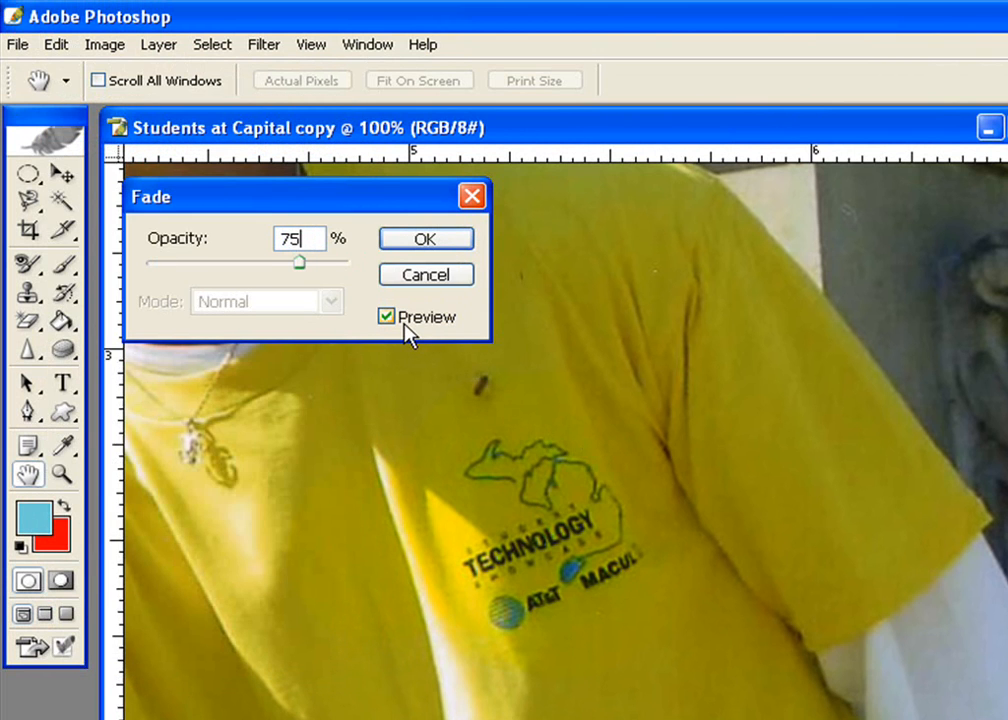
key("Return")
left_click_drag(312, 238, 262, 236)
type("60")
key("Return")
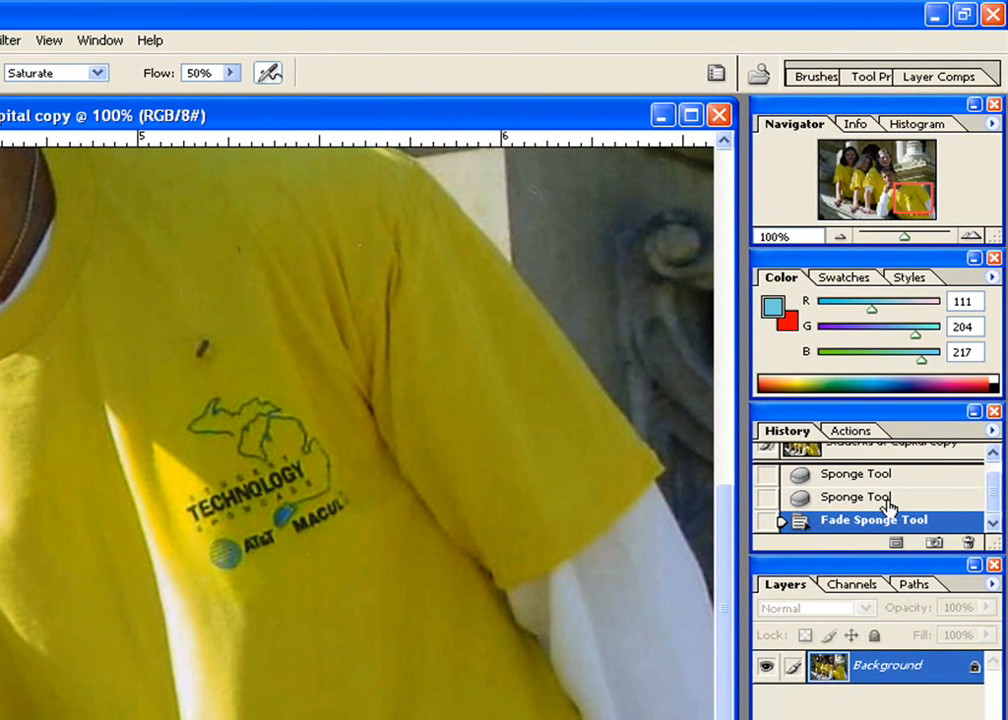
scroll(998, 490, "up", 2)
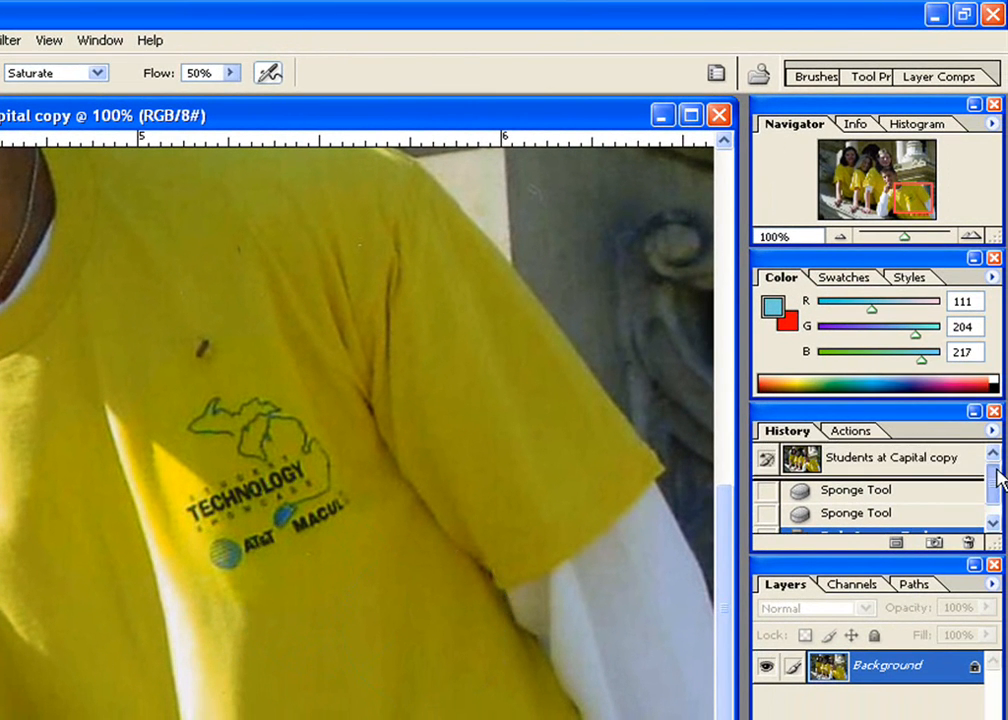
left_click(938, 468)
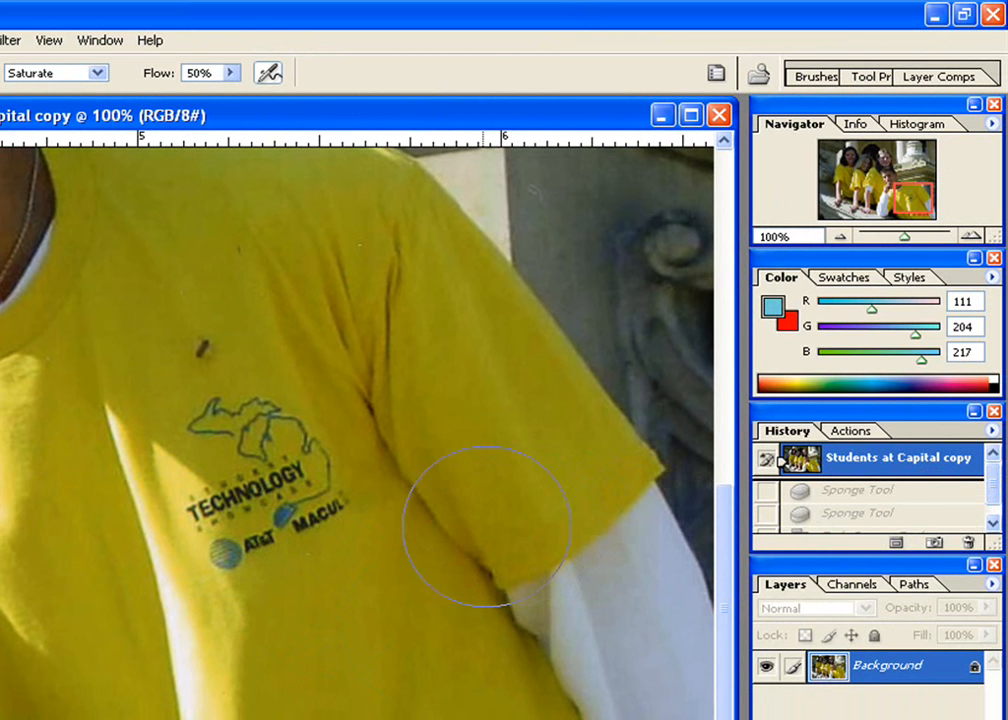
Desaturate the shirt logo and the fabric around it with the Sponge tool in Desaturate mode.
left_click(97, 72)
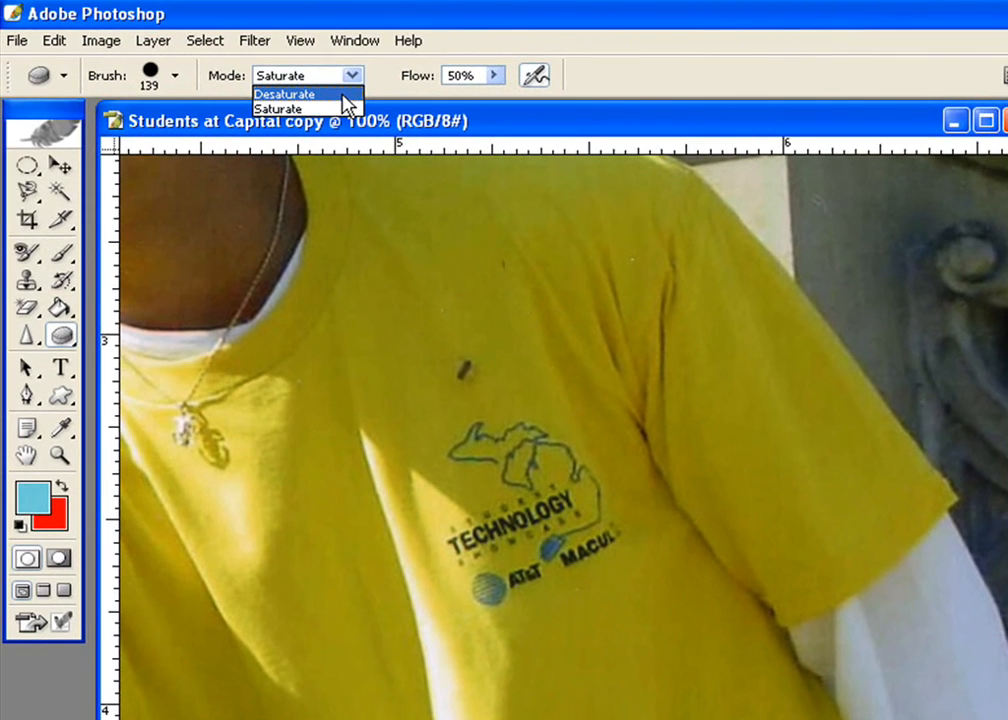
left_click(262, 93)
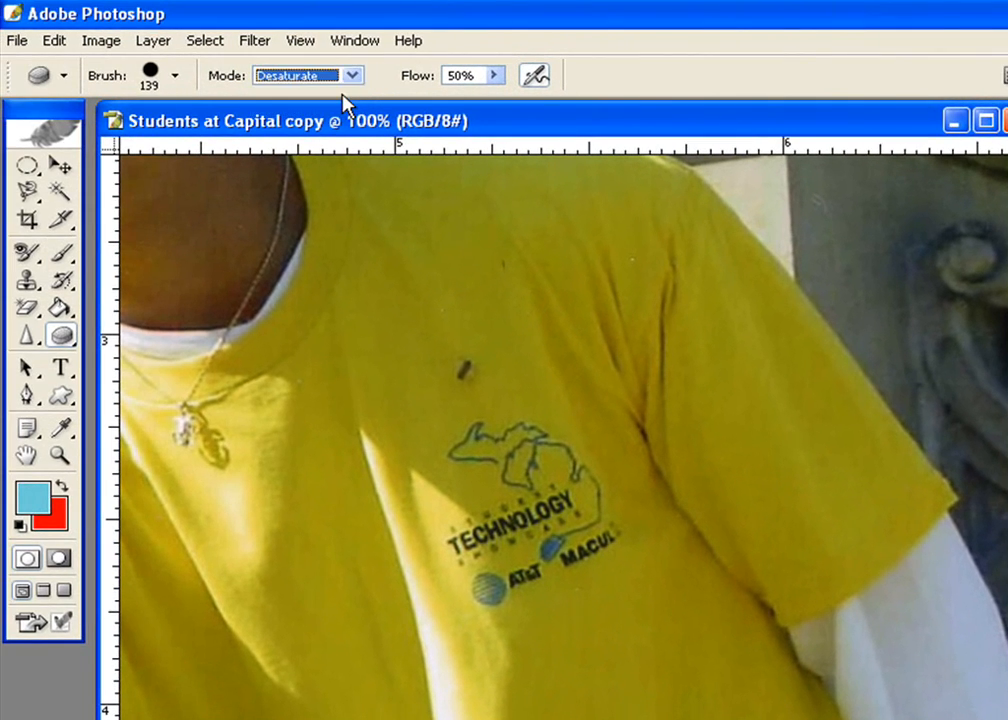
mouse_move(606, 553)
left_mouse_down()
mouse_move(574, 500)
mouse_move(500, 551)
mouse_move(536, 450)
mouse_move(460, 518)
mouse_move(551, 522)
mouse_move(484, 529)
mouse_move(521, 476)
mouse_move(490, 589)
left_mouse_up()
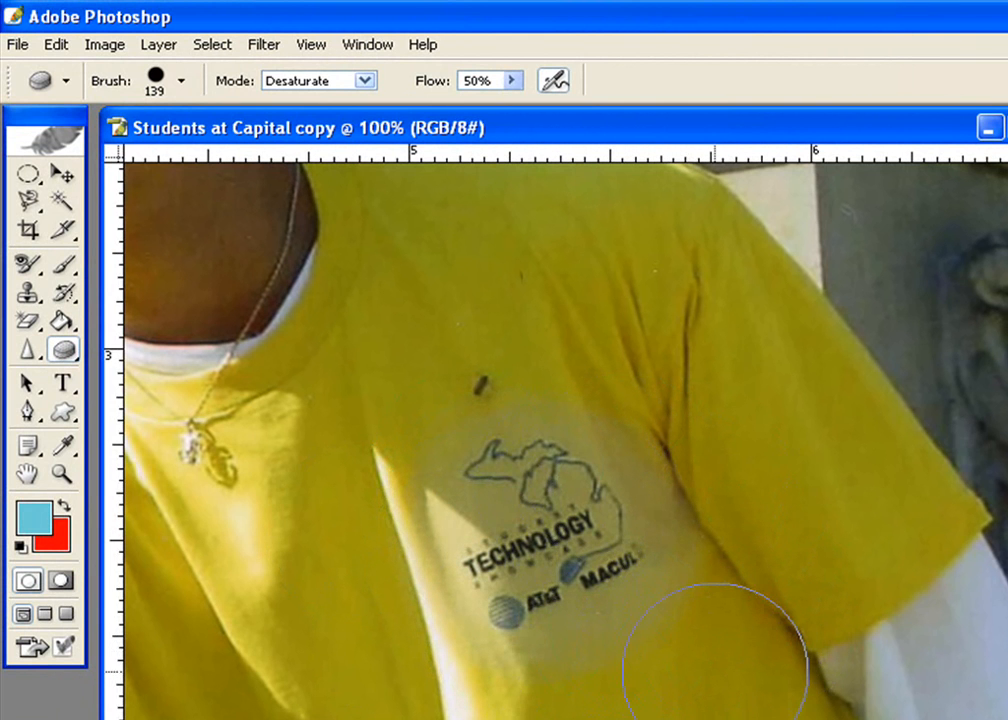
Fade the desaturating Sponge stroke to 20% opacity and set the Sponge mode back to Saturate.
left_click(56, 44)
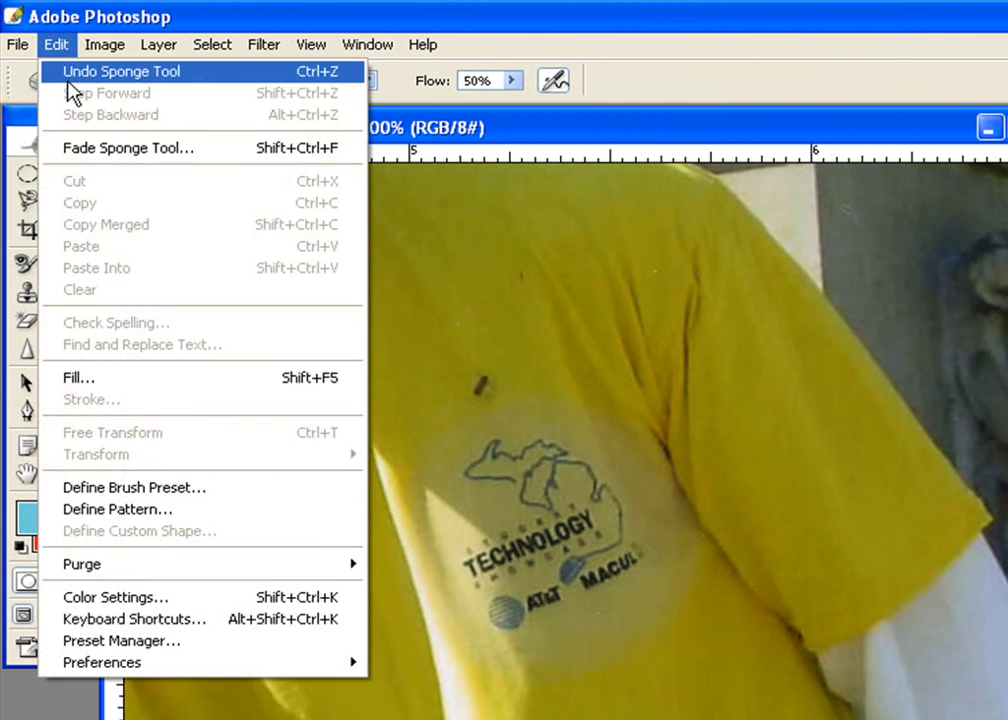
left_click(78, 153)
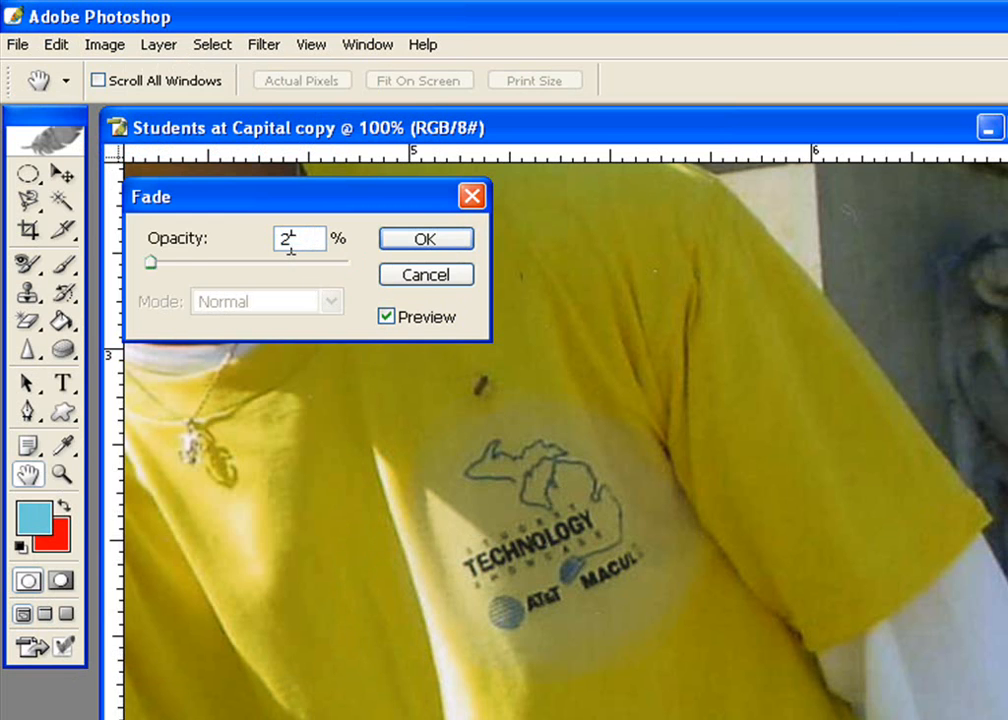
type("0")
key("Return")
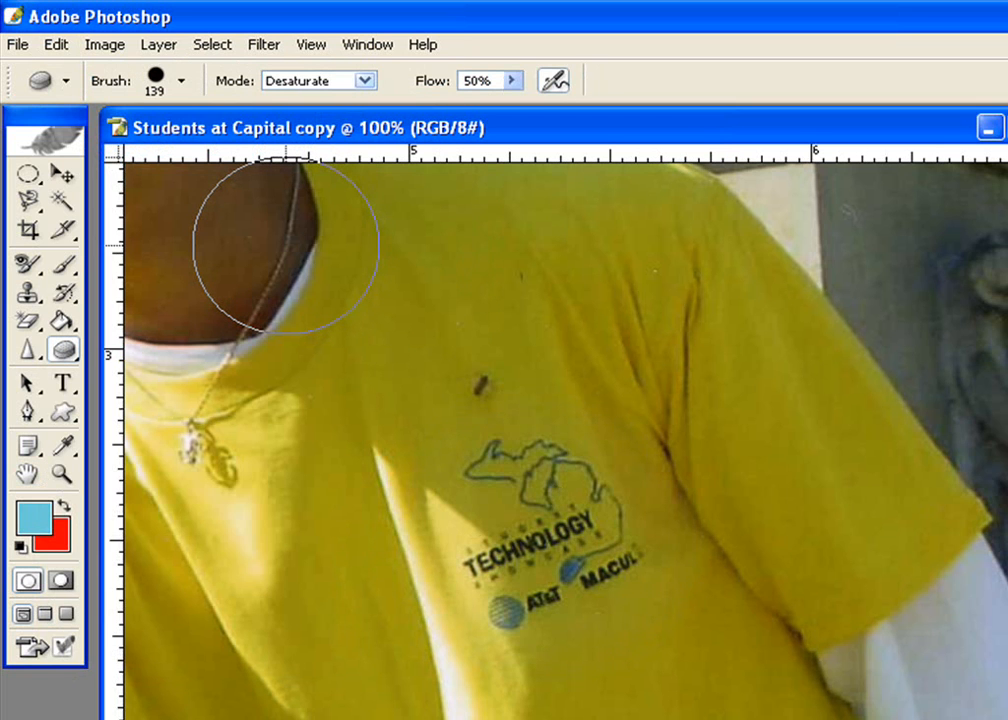
left_click(369, 85)
left_click(366, 116)
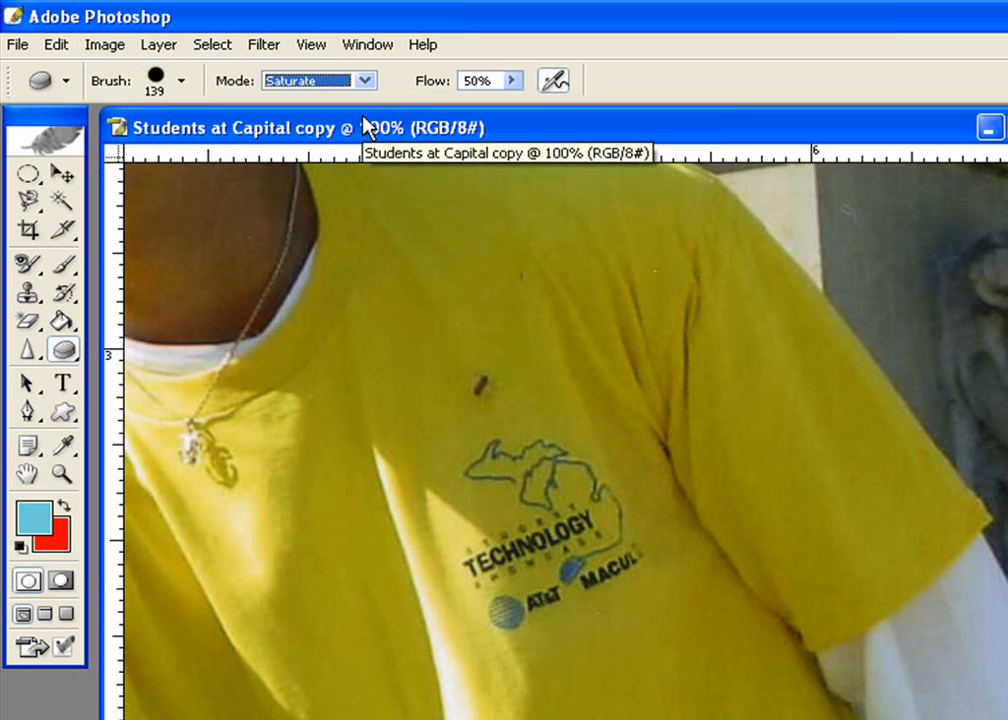
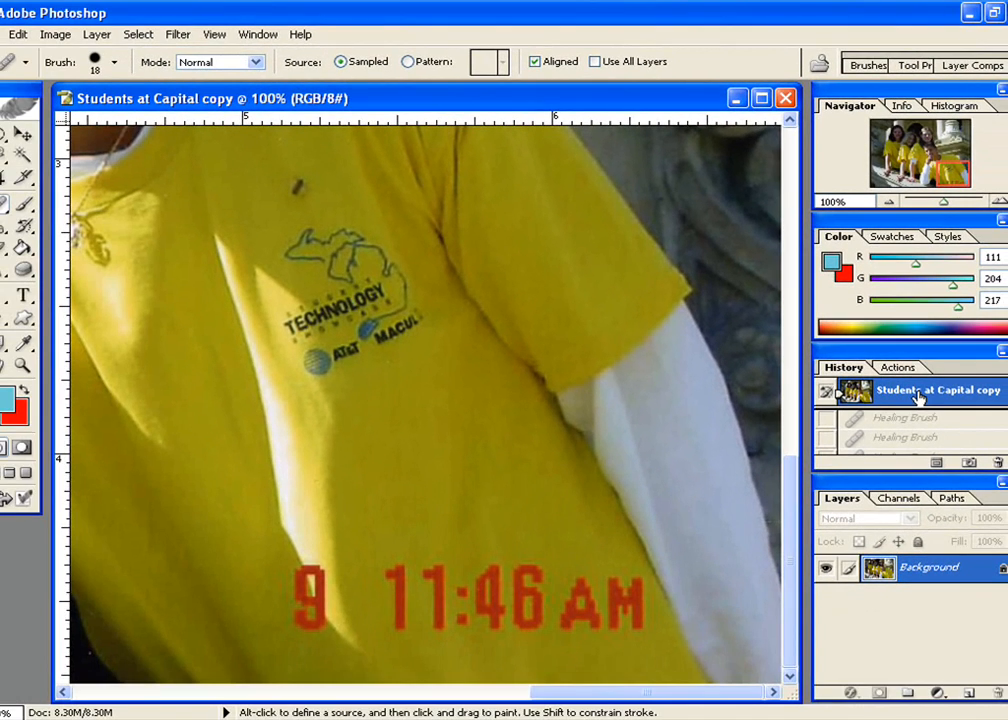
Clone plain shirt fabric over the first "1" of the red "11:46 AM" stamp with the Clone Stamp tool.
left_click(18, 362)
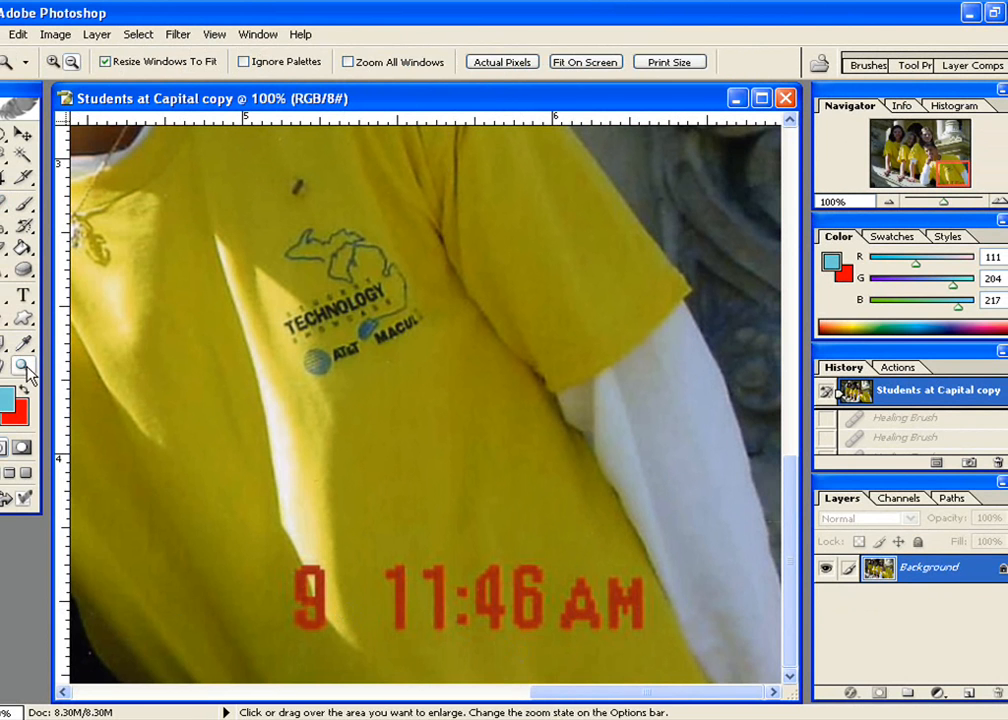
left_click(515, 550, "alt")
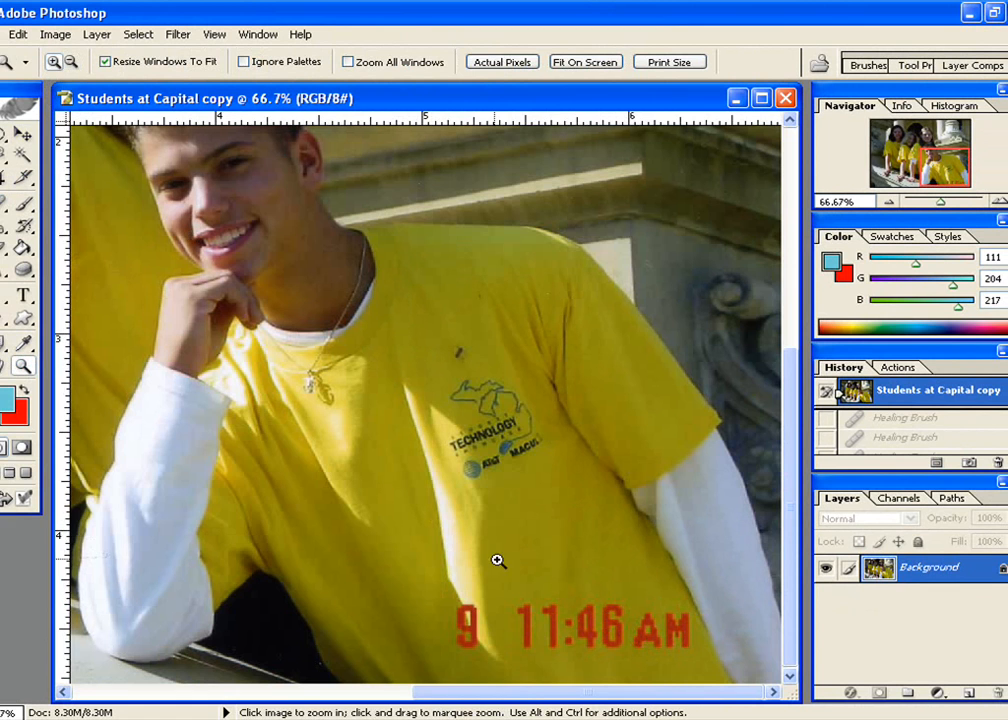
left_click(547, 576)
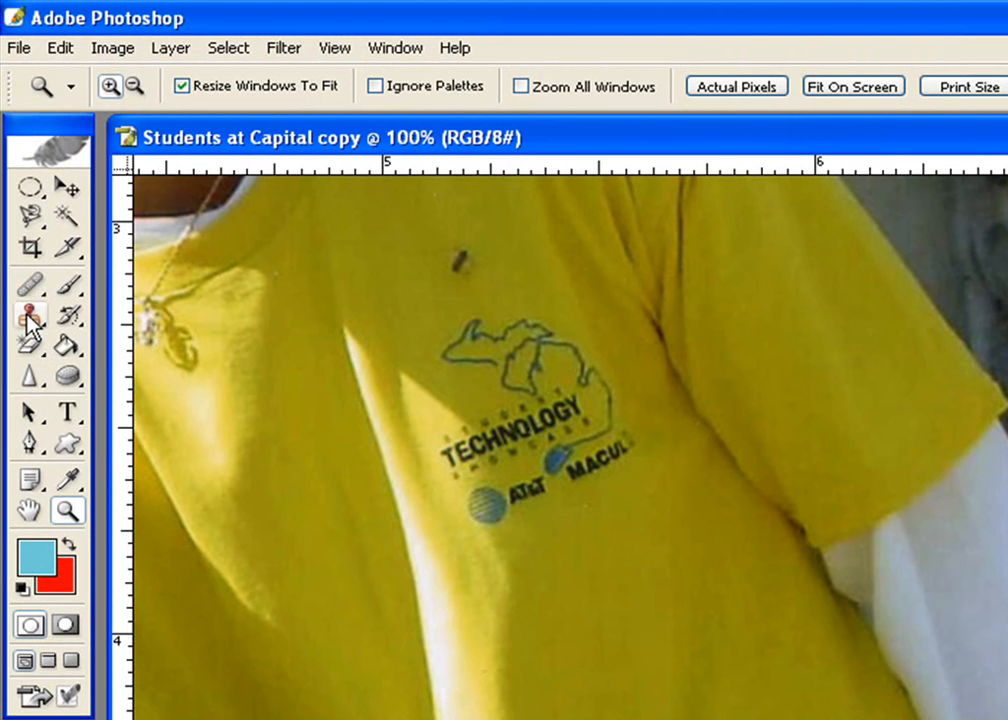
left_click(32, 322)
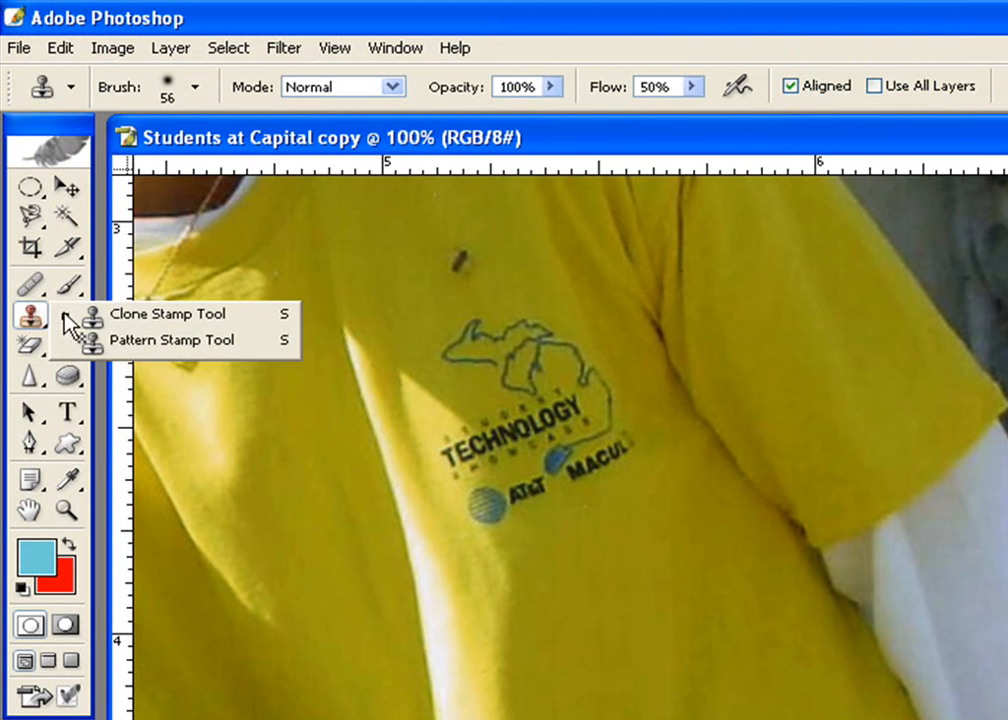
left_click(95, 314)
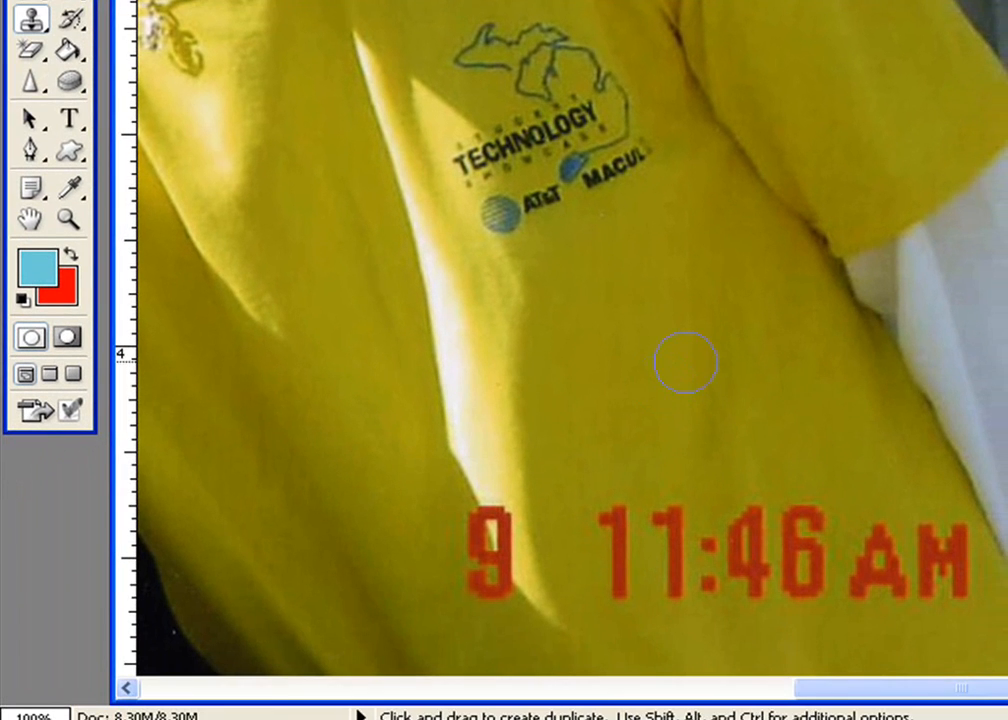
left_click_drag(600, 492, 608, 597)
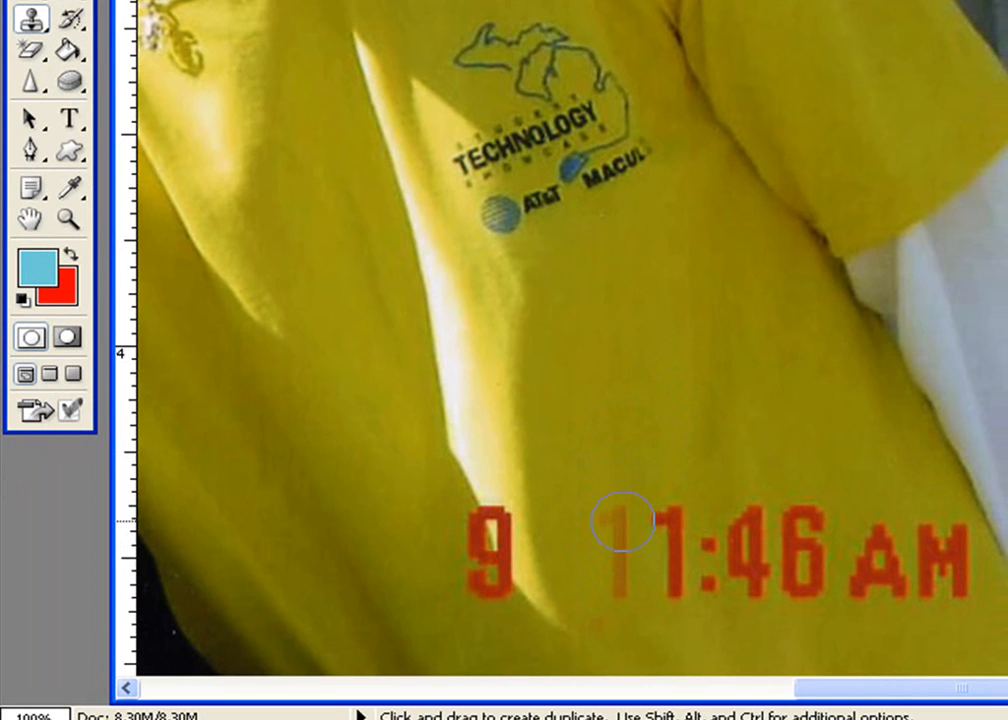
mouse_move(610, 495)
left_mouse_down()
mouse_move(612, 598)
mouse_move(630, 545)
mouse_move(635, 608)
mouse_move(619, 585)
mouse_move(650, 643)
left_mouse_up()
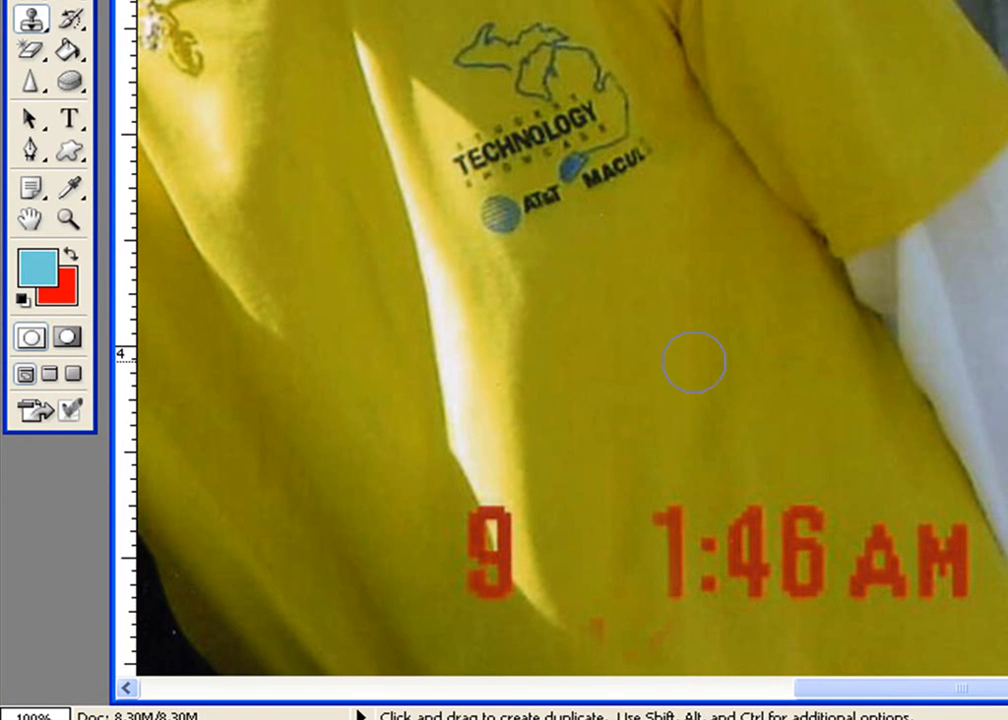
Resample clean shirt fabric, clone over the red residue below the removed digit, and revert the photo to its "Students at Capital copy" snapshot.
key("alt")
left_click(695, 362, "alt")
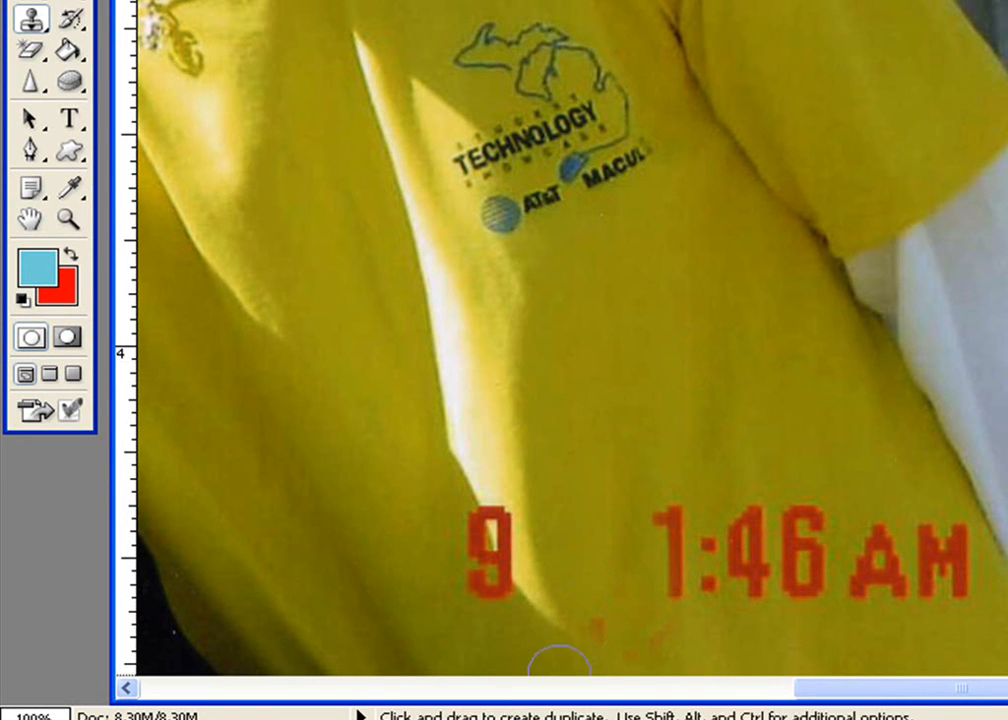
mouse_move(592, 629)
left_mouse_down()
mouse_move(632, 643)
mouse_move(619, 551)
mouse_move(602, 590)
left_mouse_up()
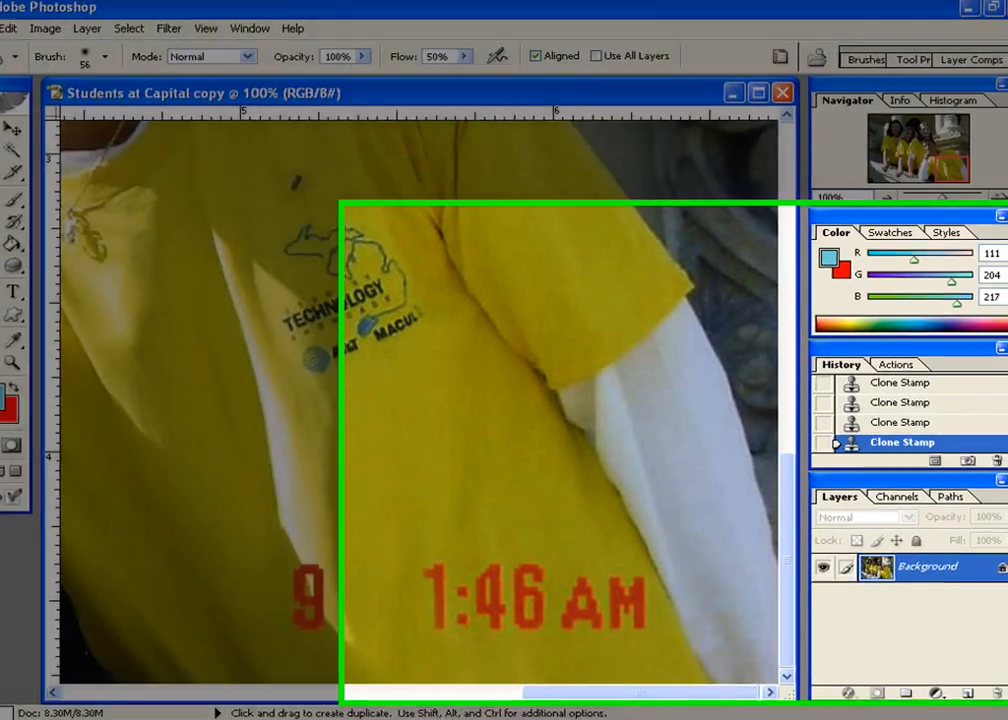
scroll(938, 389, "up", 5)
left_click(888, 296)
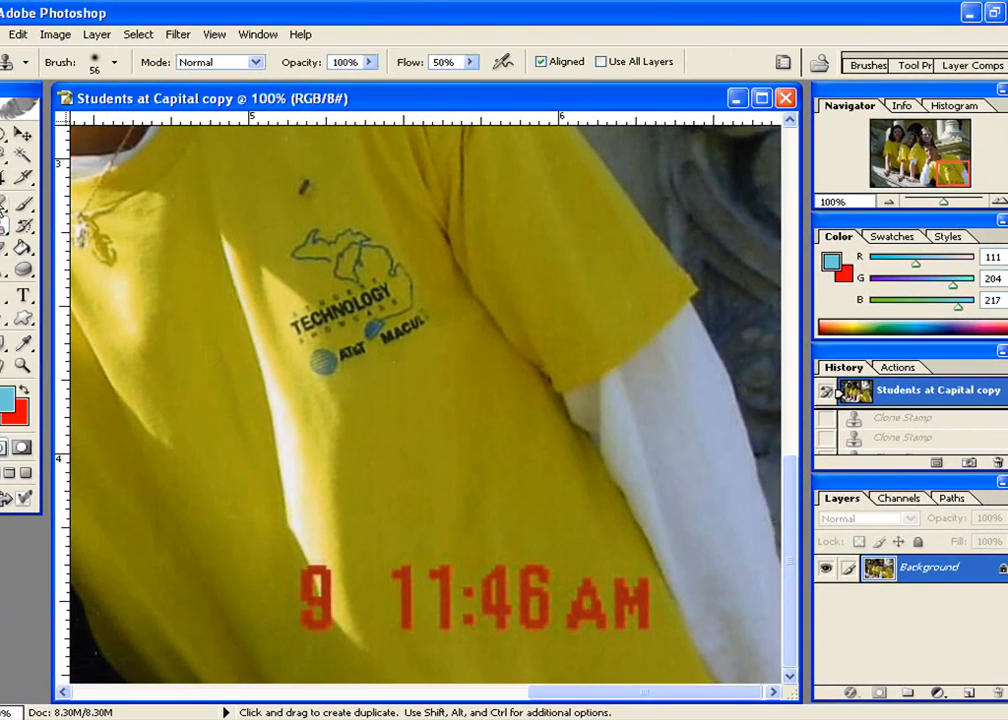
Sample clean shirt fabric with the Healing Brush and paint over the first "1" of the red "11:46 AM" stamp.
left_click(3, 204)
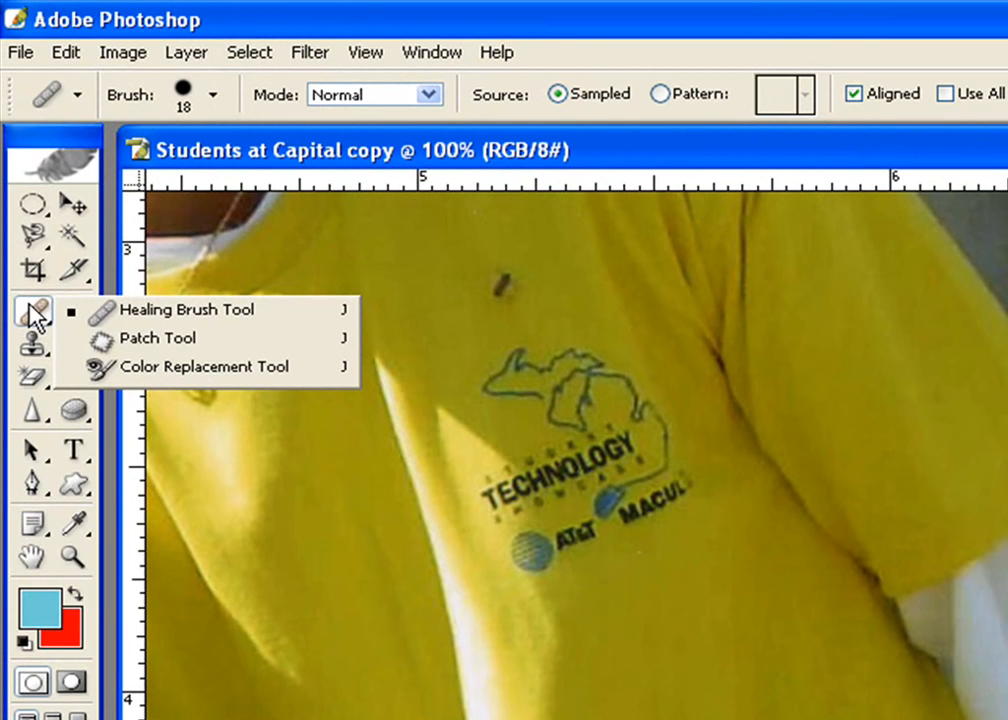
left_click(115, 311)
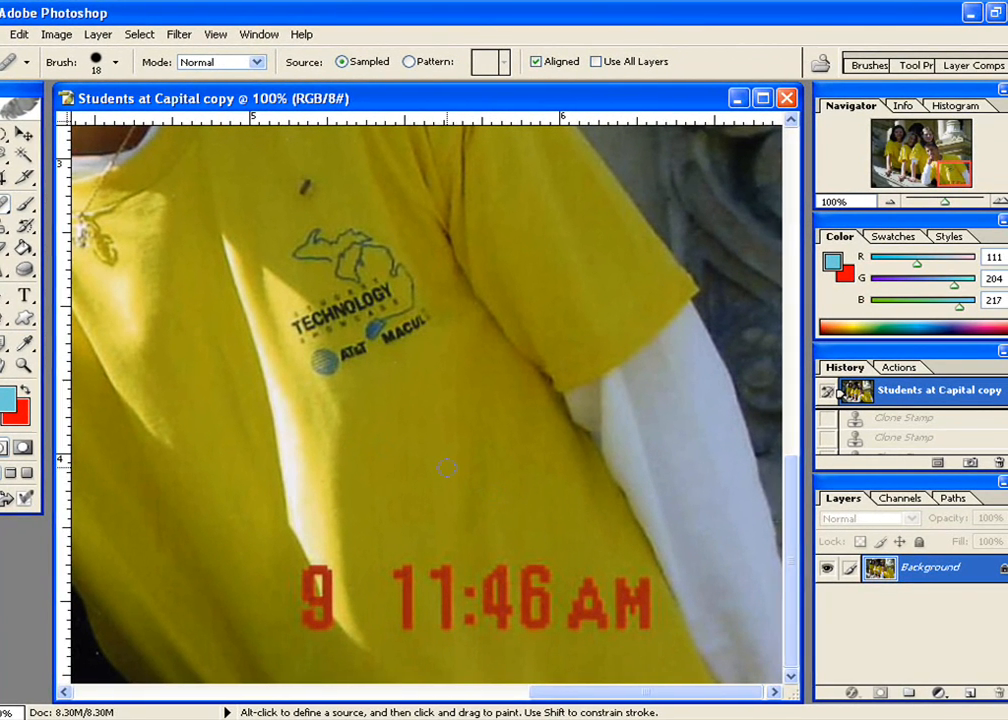
key("alt")
left_click(436, 467, "alt")
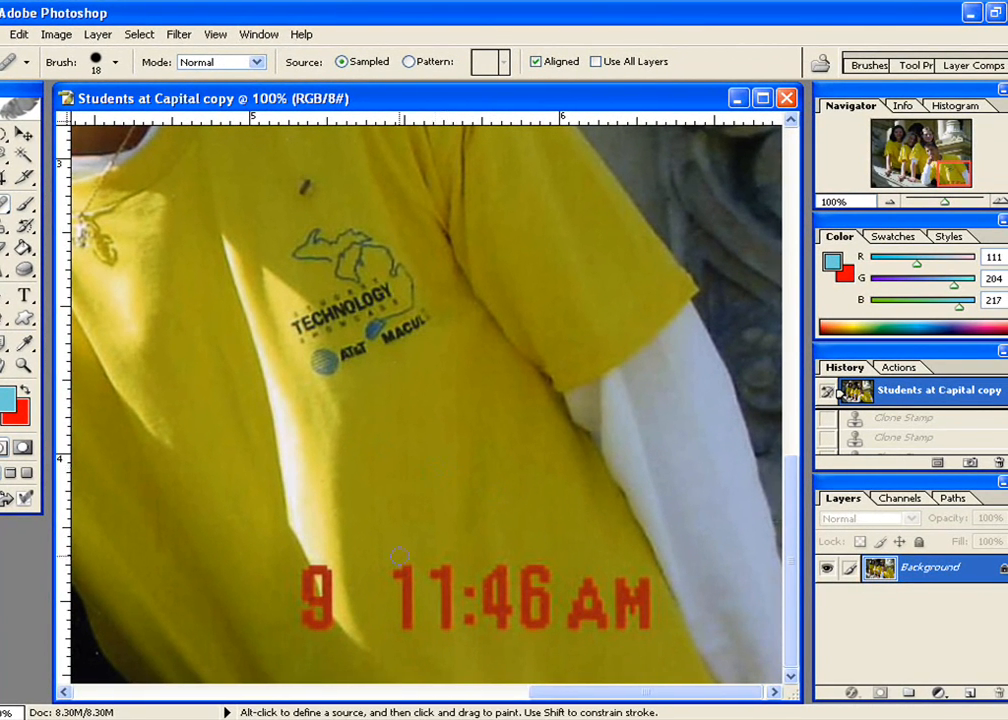
mouse_move(400, 558)
left_mouse_down()
mouse_move(406, 625)
mouse_move(418, 634)
left_mouse_up()
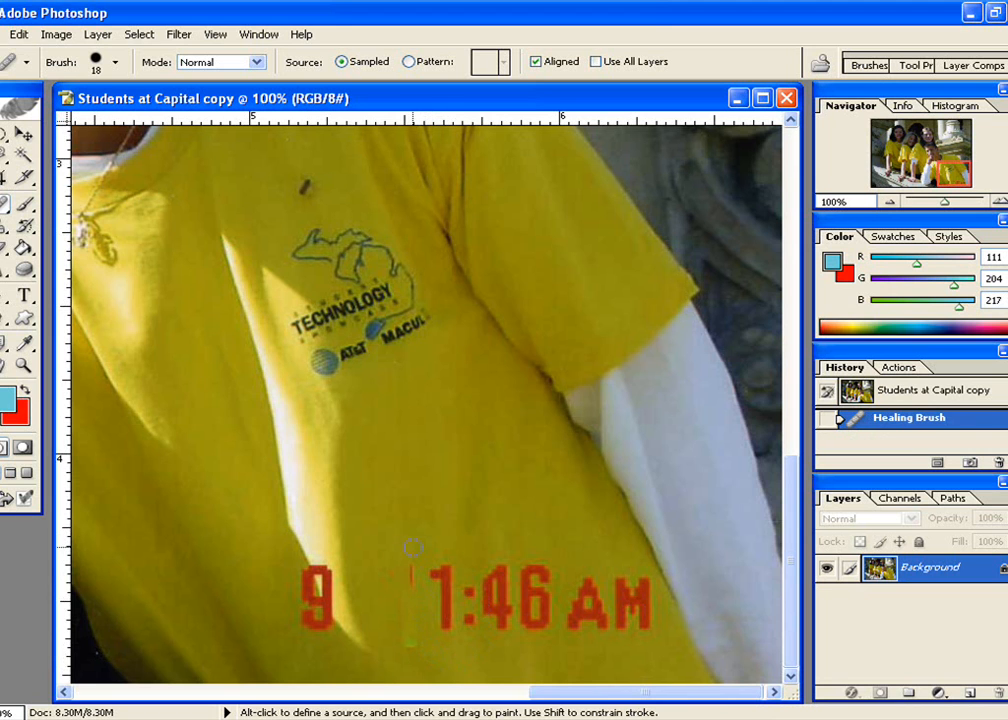
Heal the red residue of the removed "1", resampling clean shirt fabric to clean the discoloured spot below it.
left_click_drag(413, 560, 412, 596)
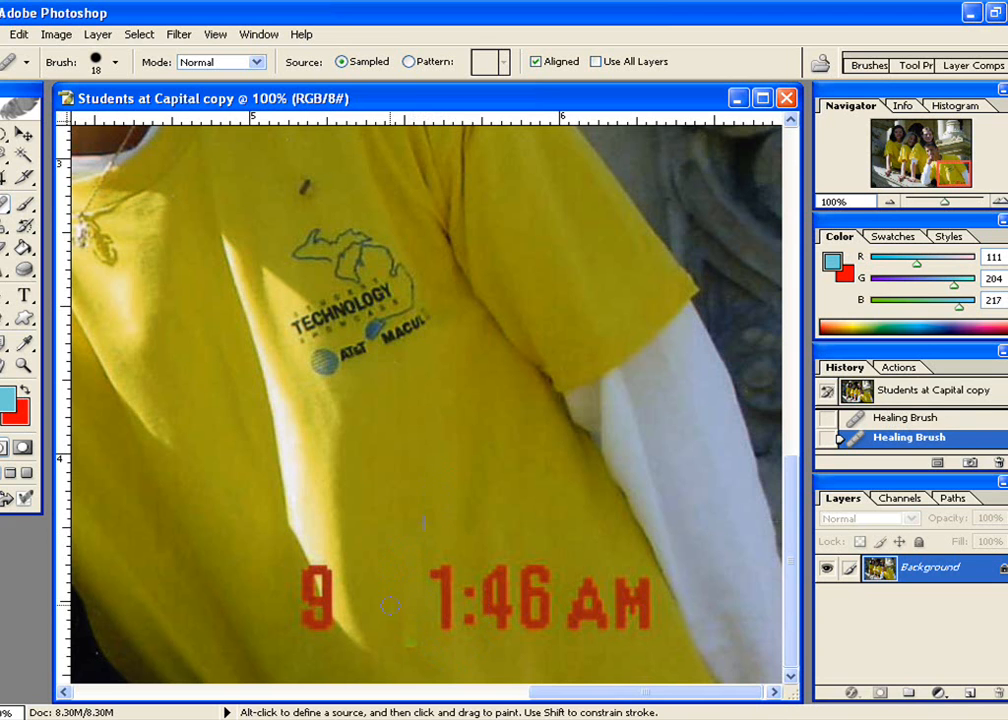
left_click(392, 594)
left_click(394, 591)
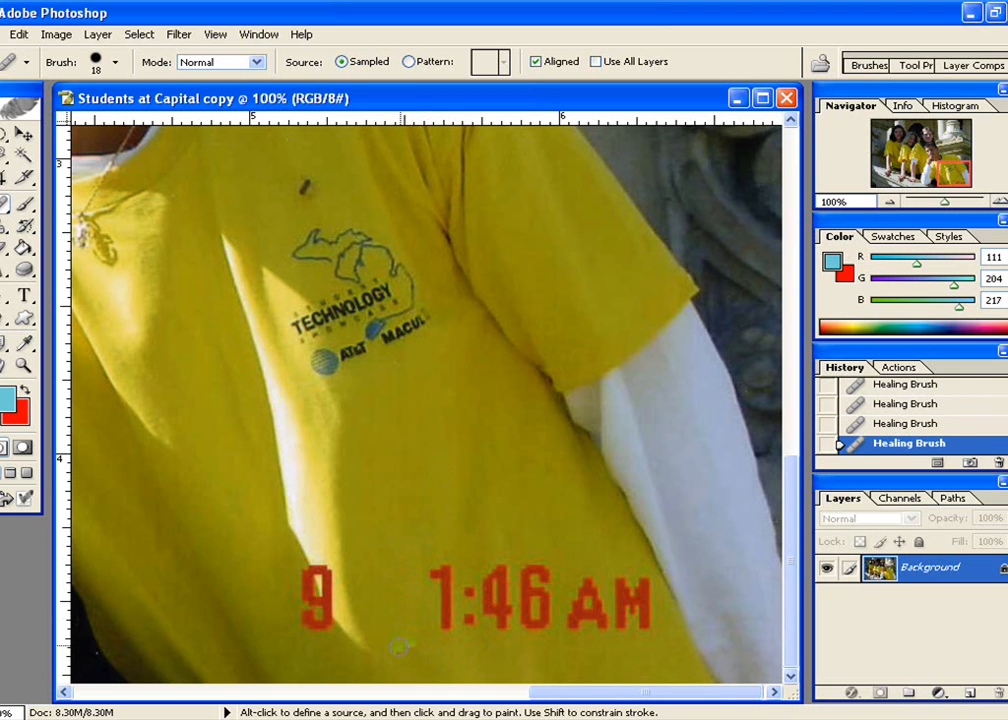
left_click(458, 442, "alt")
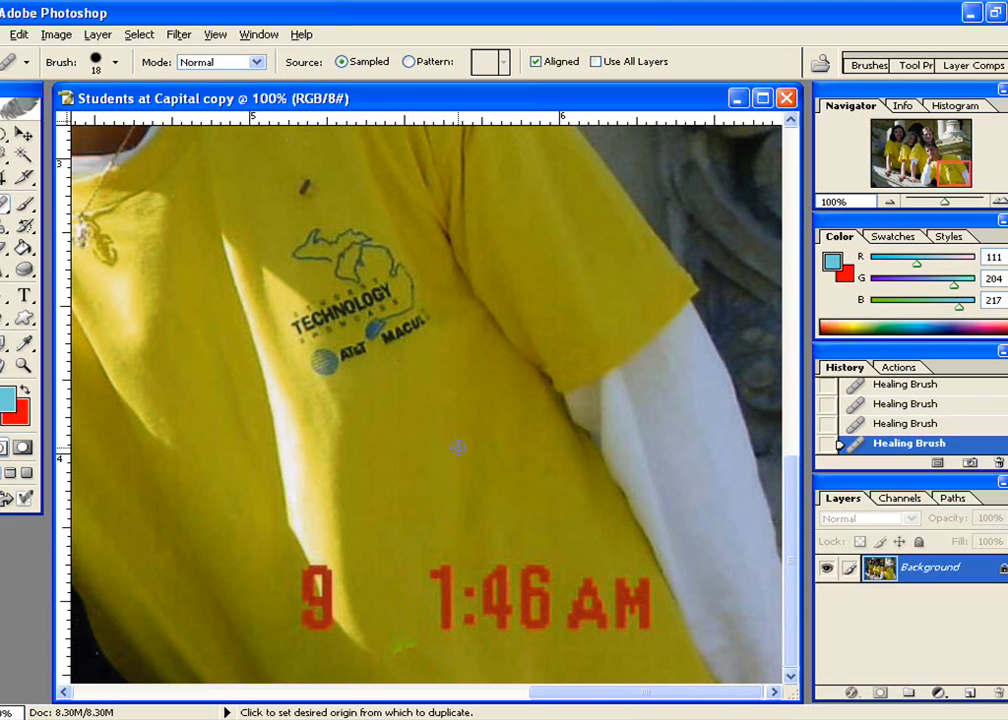
left_click(398, 650)
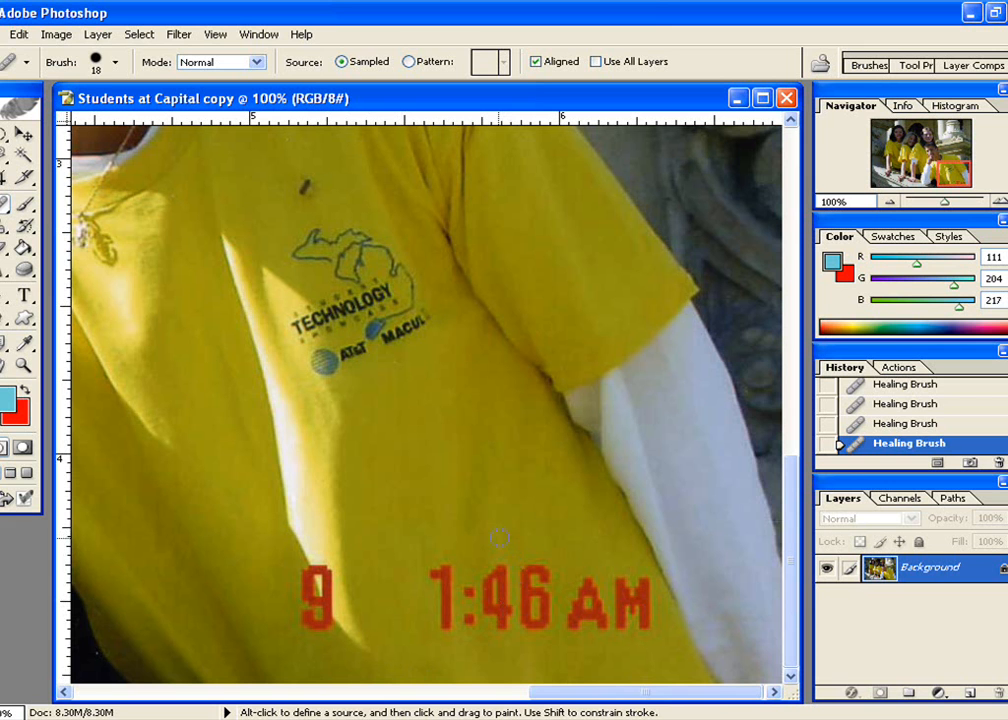
Revert the photo to its "Students at Capital copy" snapshot.
key("shift+j")
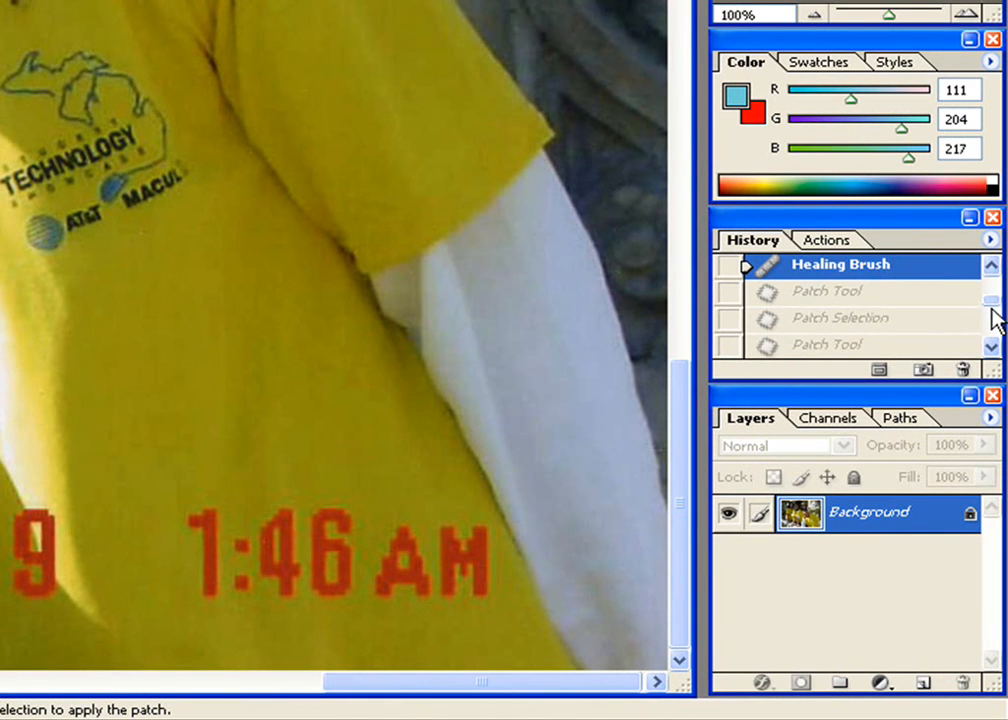
left_click_drag(995, 320, 994, 288)
left_click(852, 276)
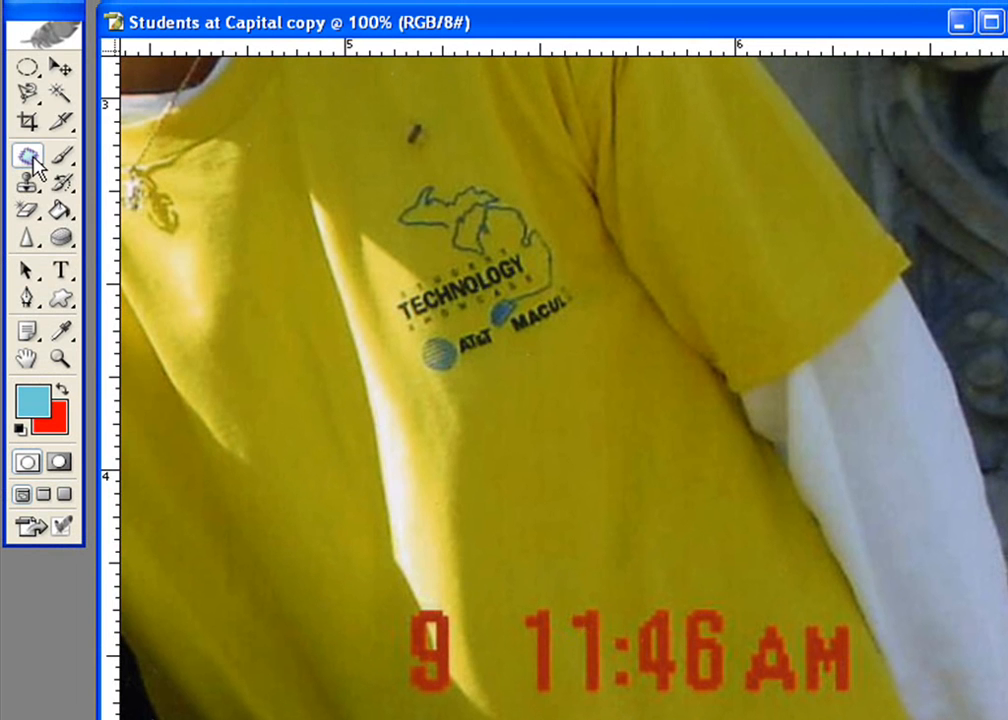
Outline the "11:46" digits with the Patch tool in Source mode and patch them with clean shirt fabric from above.
left_click(31, 158)
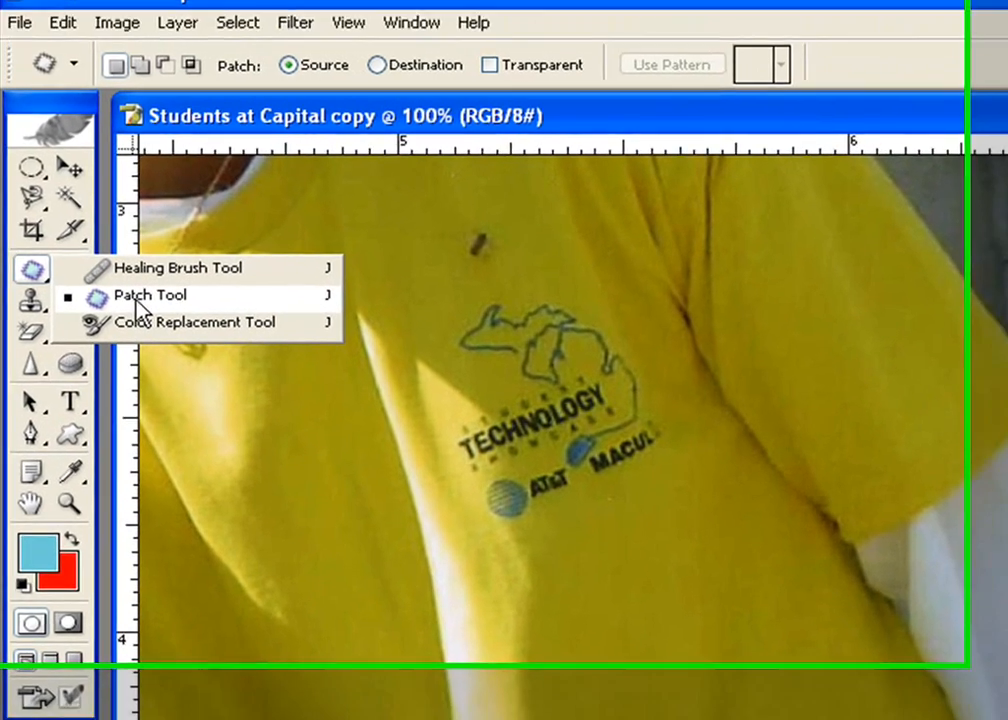
left_click(122, 179)
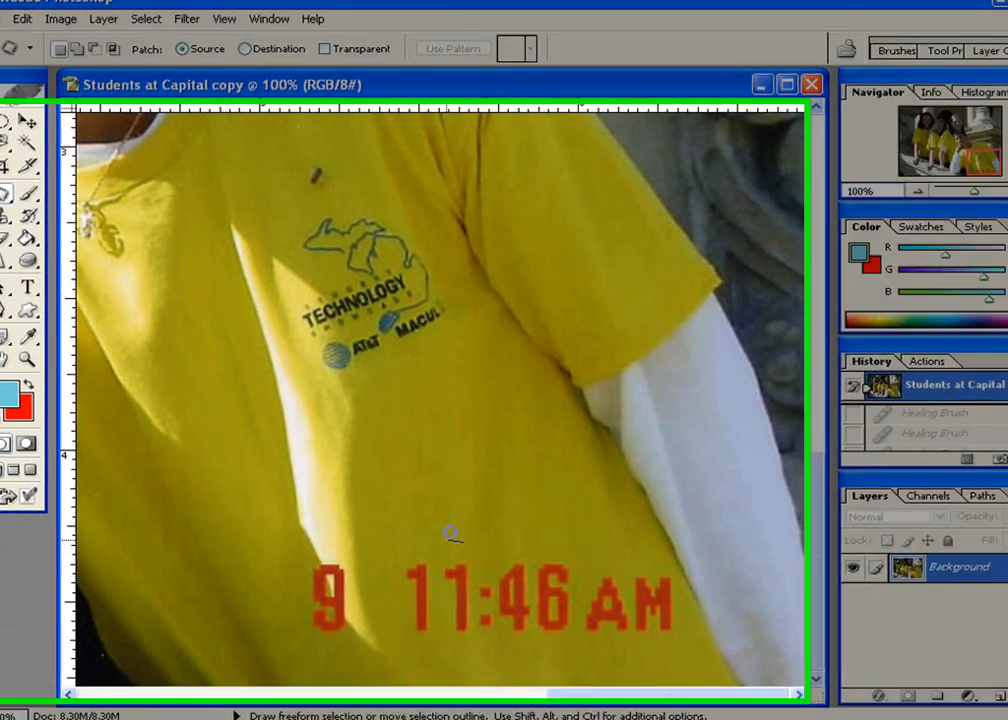
mouse_move(450, 538)
left_mouse_down()
mouse_move(387, 546)
mouse_move(378, 603)
left_mouse_up()
mouse_move(555, 642)
left_mouse_down()
mouse_move(600, 660)
mouse_move(705, 664)
left_mouse_up()
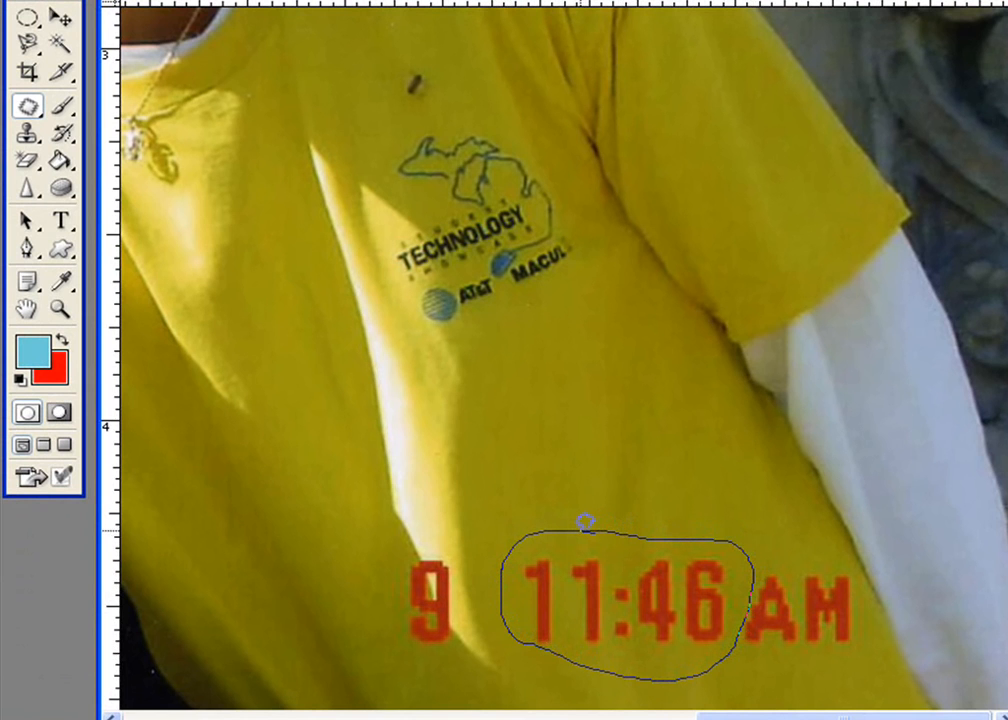
left_click_drag(585, 521, 587, 523)
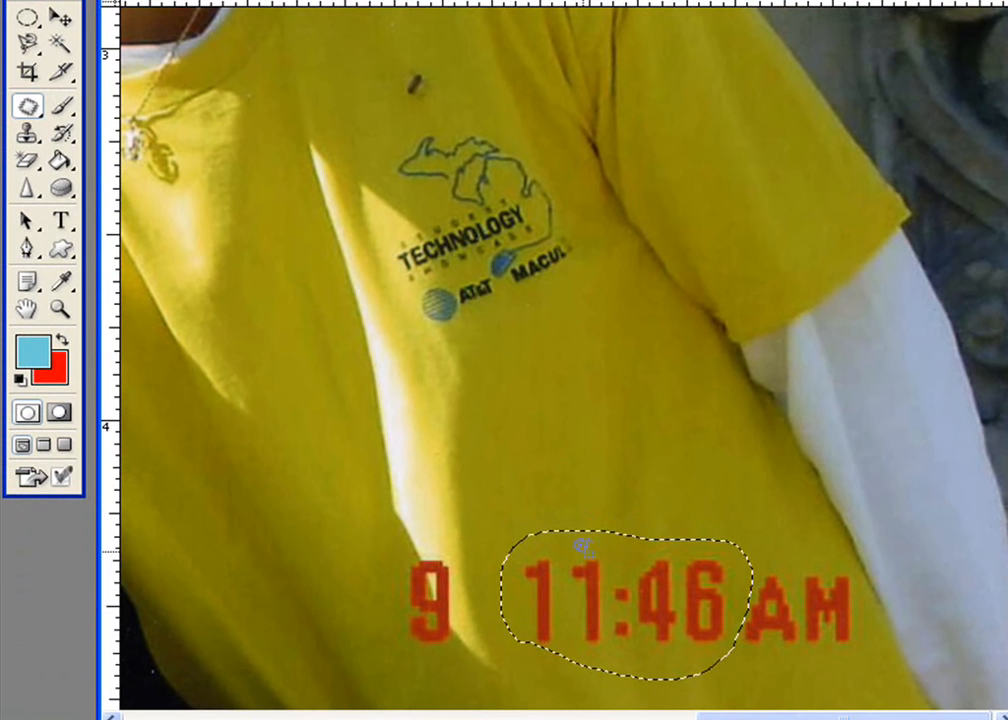
left_click_drag(585, 547, 578, 380)
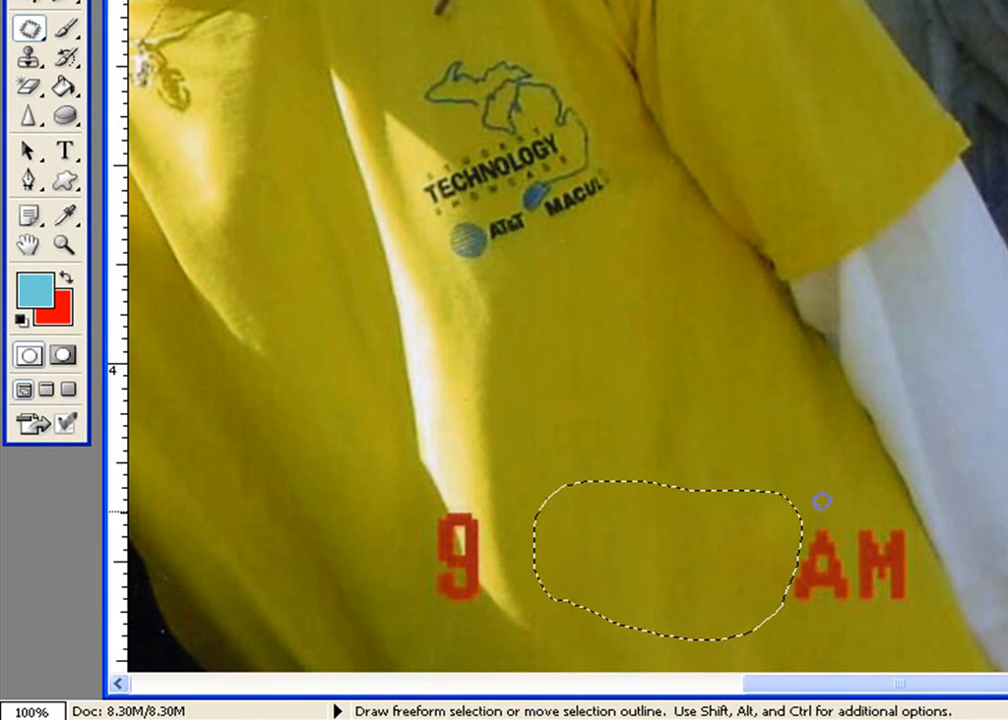
Outline the red "AM" letters with the Patch tool and patch them with clean shirt fabric.
left_click_drag(815, 511, 784, 581)
left_click_drag(926, 552, 914, 512)
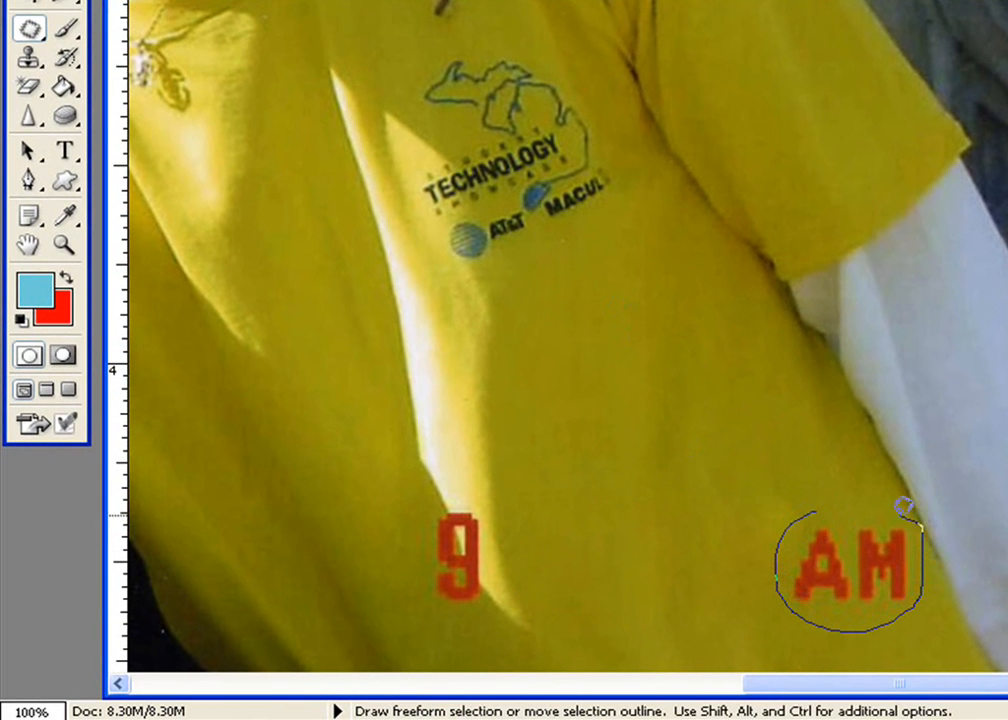
left_click_drag(816, 502, 822, 514)
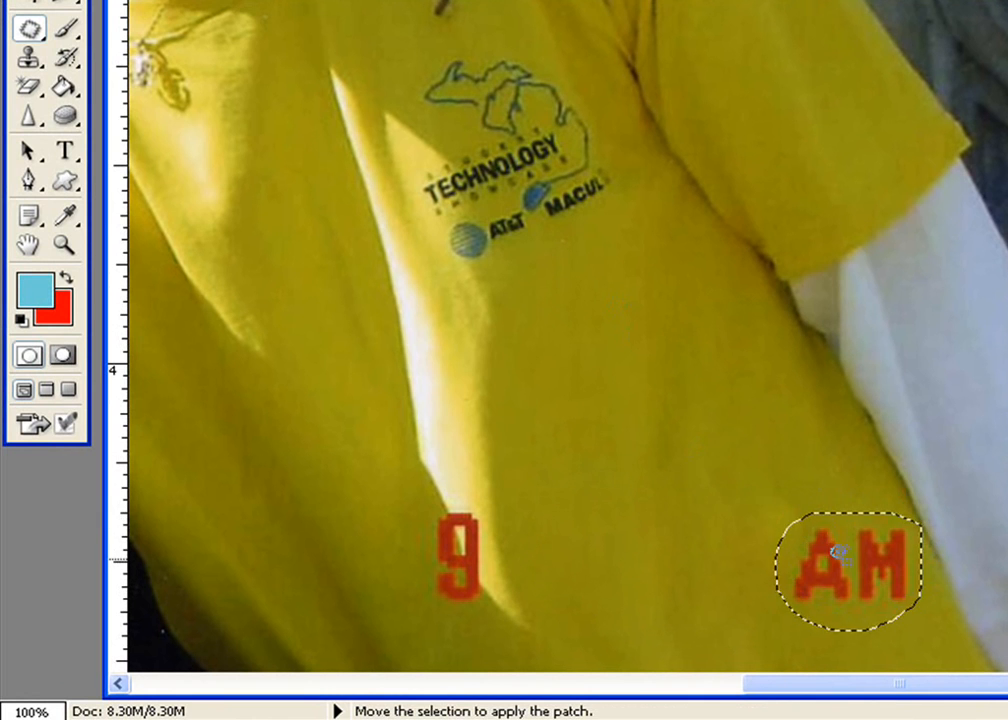
left_click_drag(772, 560, 623, 434)
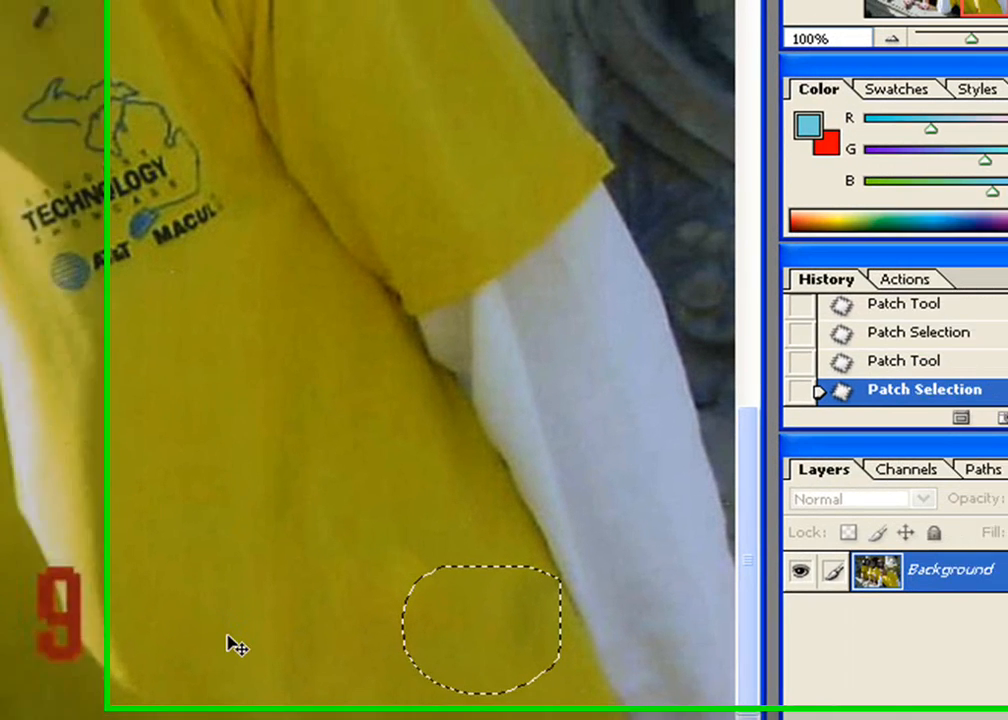
Deselect the patched area and restore the photo from its "Students at Capital copy" snapshot.
key("ctrl+d")
left_click_drag(992, 378, 992, 333)
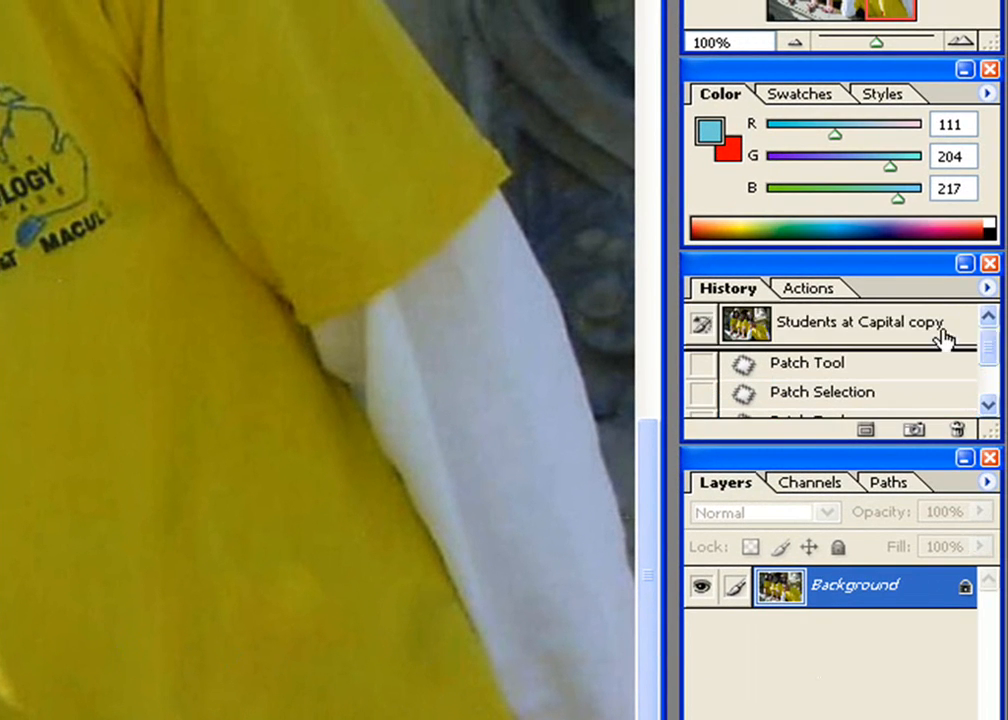
left_click(880, 322)
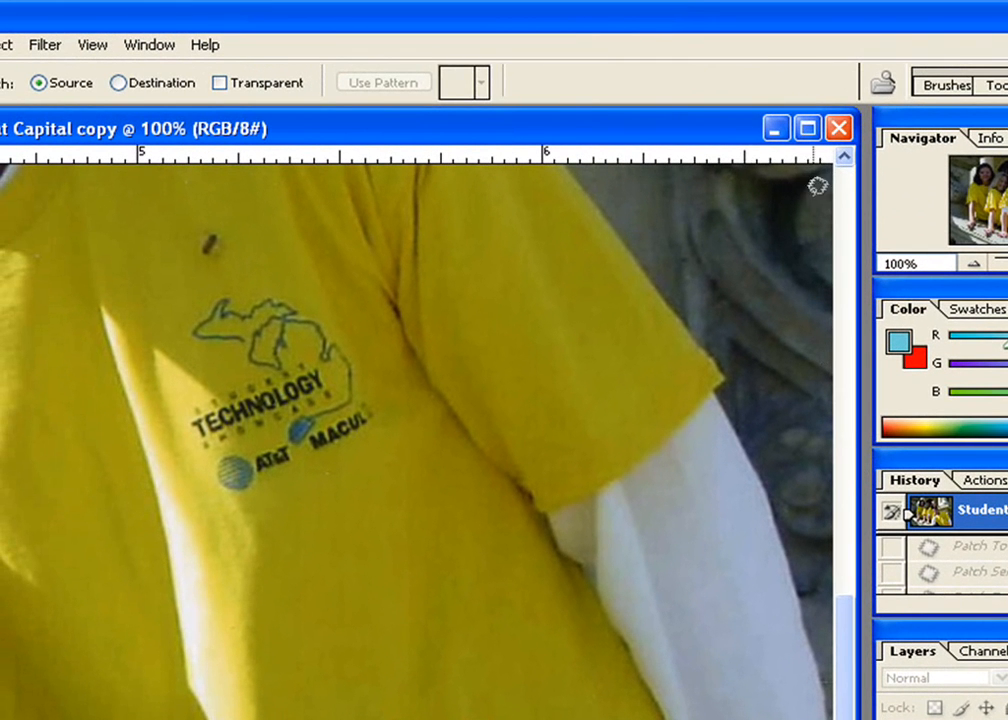
Select the main area of the smiling man's teeth with the Magic Wand at 300% magnification.
left_click(79, 47)
left_click(148, 216)
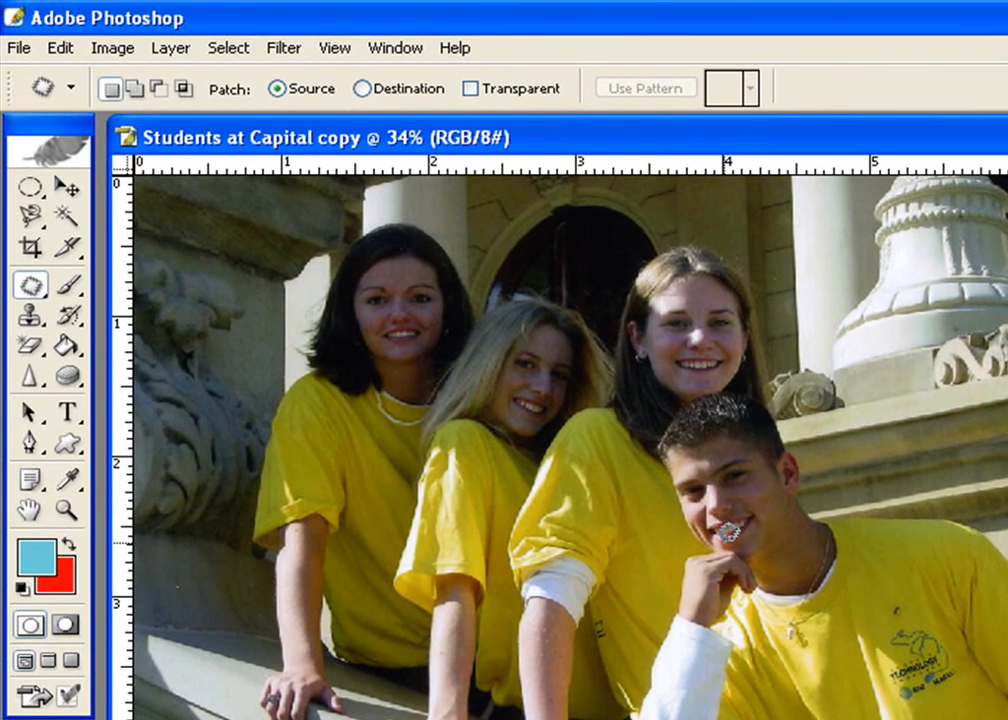
left_click(67, 510)
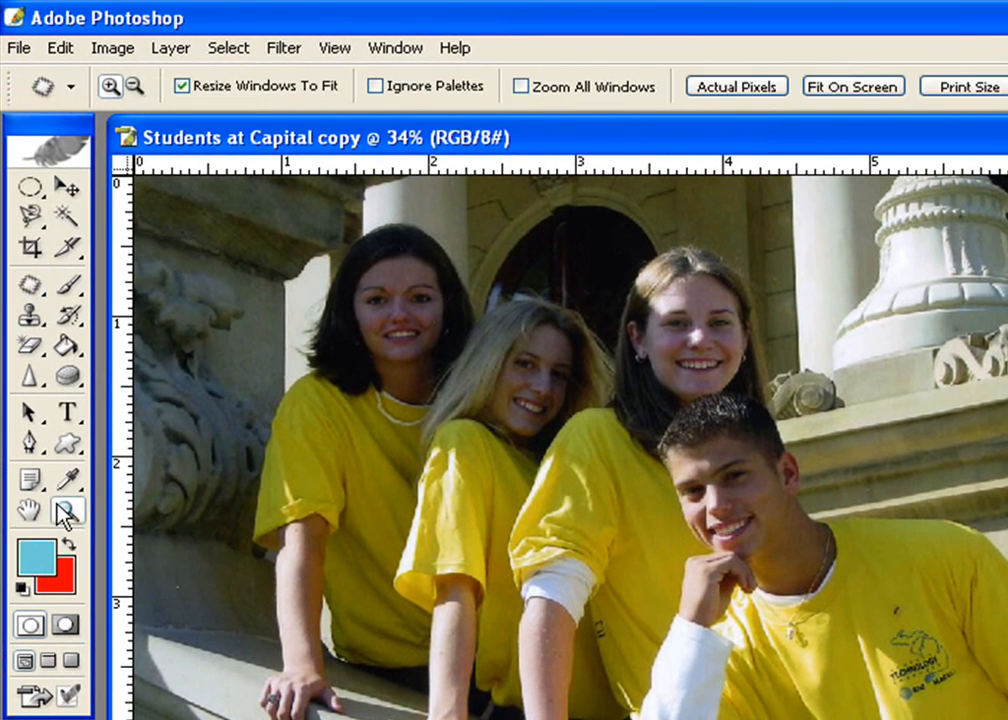
left_click(735, 524)
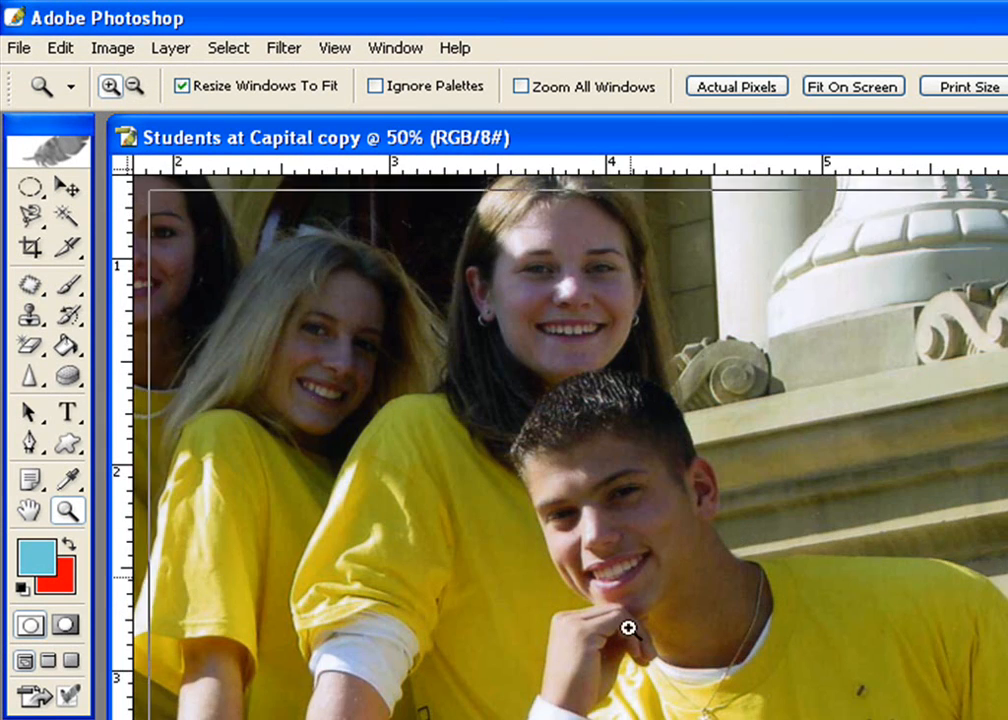
left_click(629, 594)
left_click(630, 576)
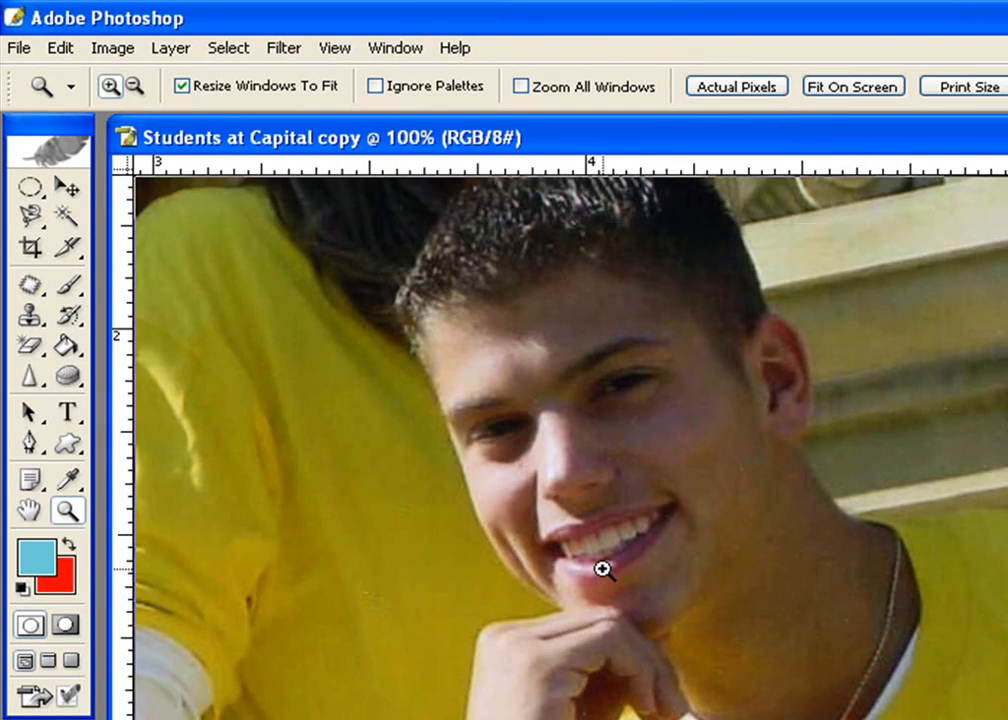
left_click(604, 570)
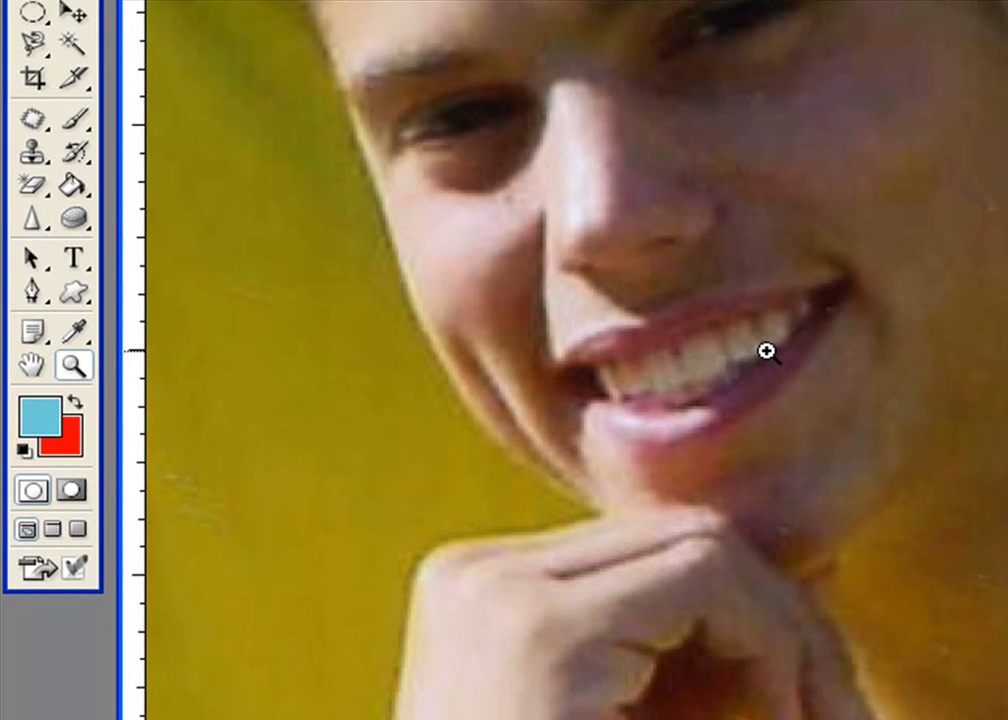
left_click(767, 352)
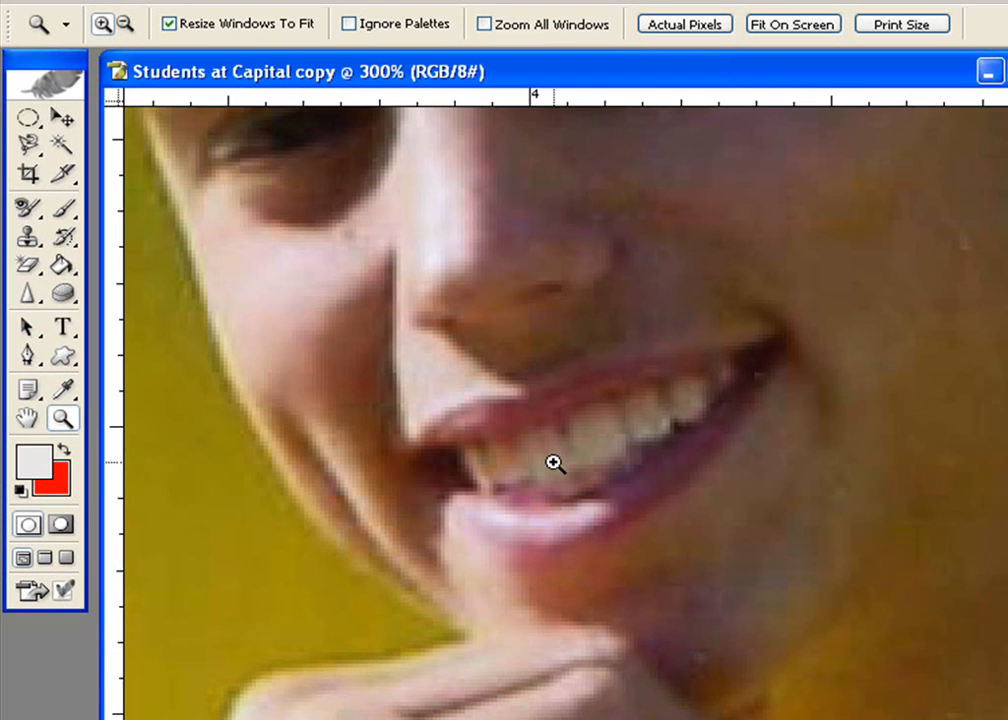
left_click(61, 150)
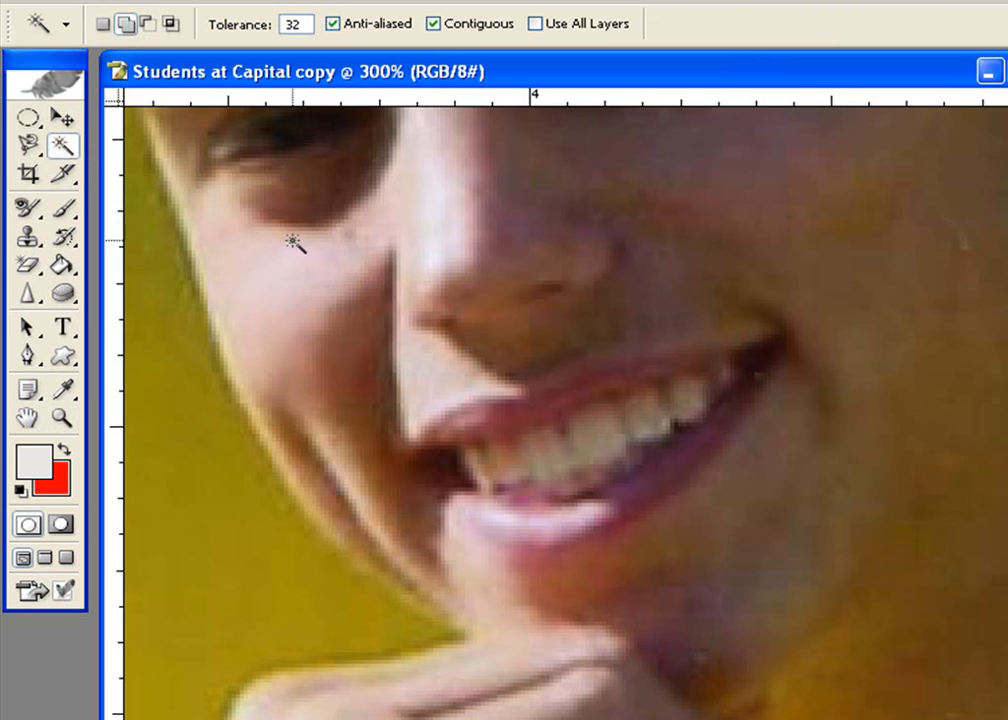
left_click(600, 445)
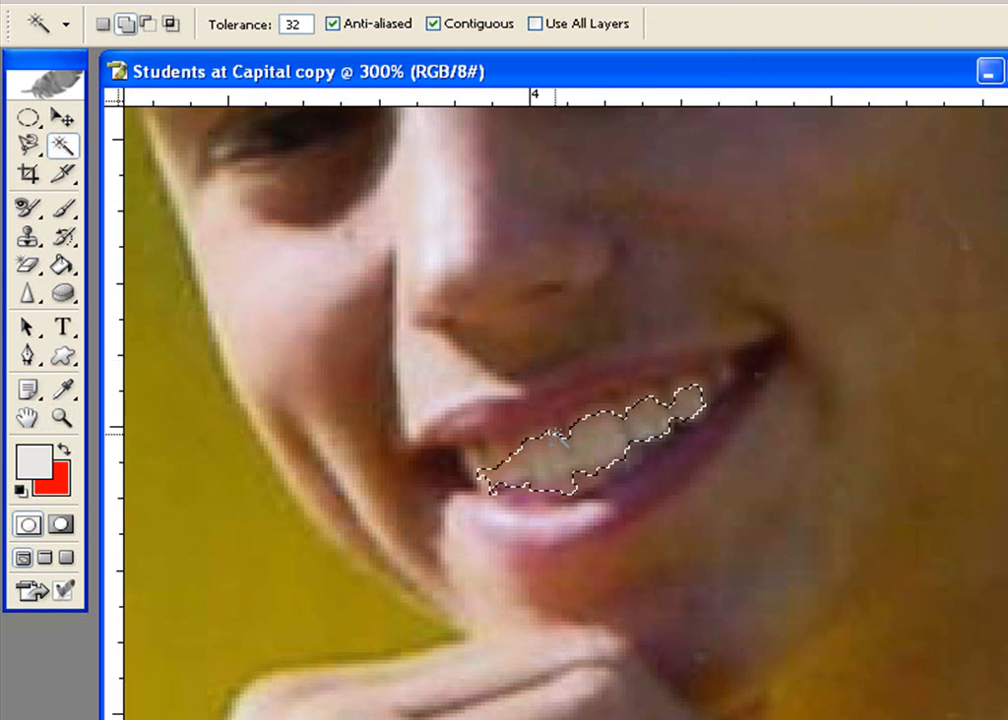
Extend the Magic Wand selection to the teeth at the left end of the smile, undoing the stray addition over the face.
left_click(708, 392)
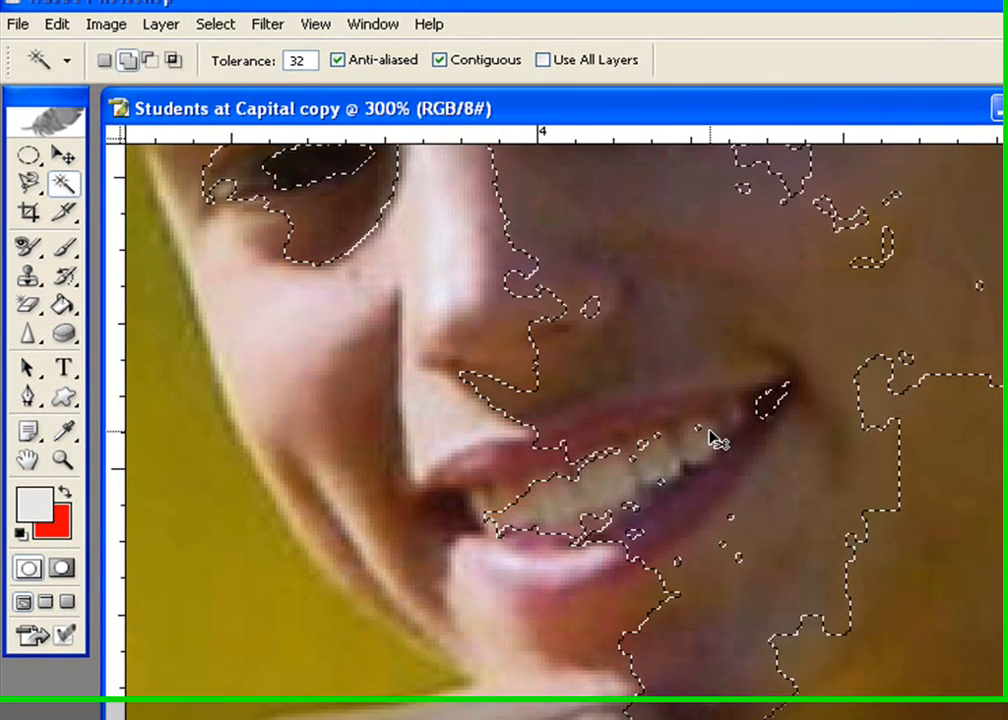
key("ctrl+z")
left_click(488, 525, "shift")
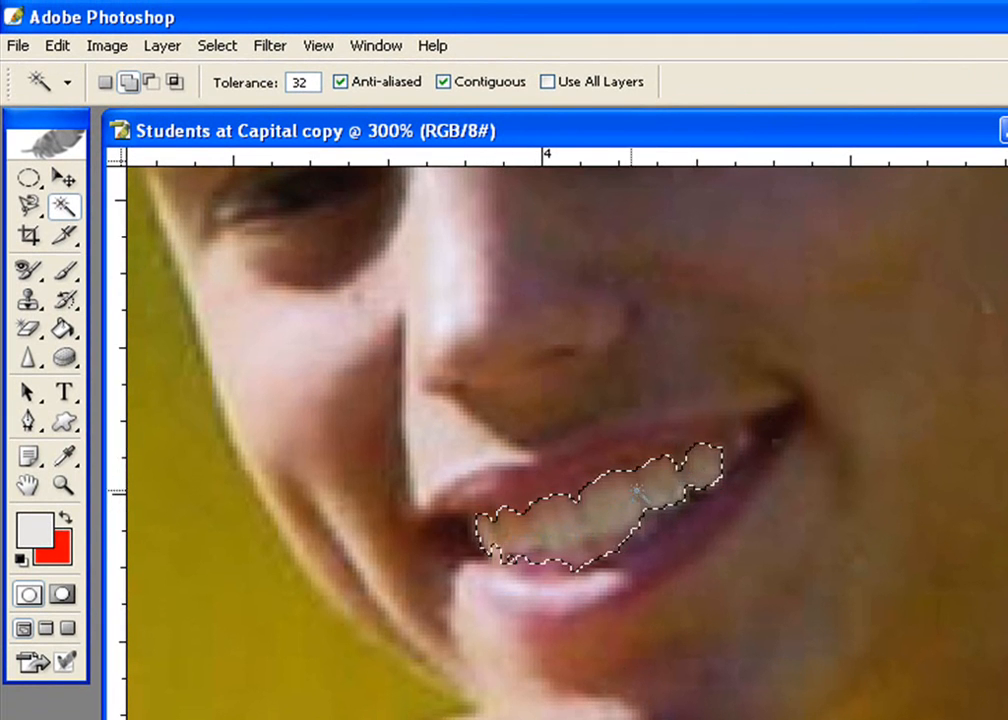
Enter Quick Mask mode and paint white with the size 6 brush to add the missed teeth at both ends of the smile.
left_click(63, 596)
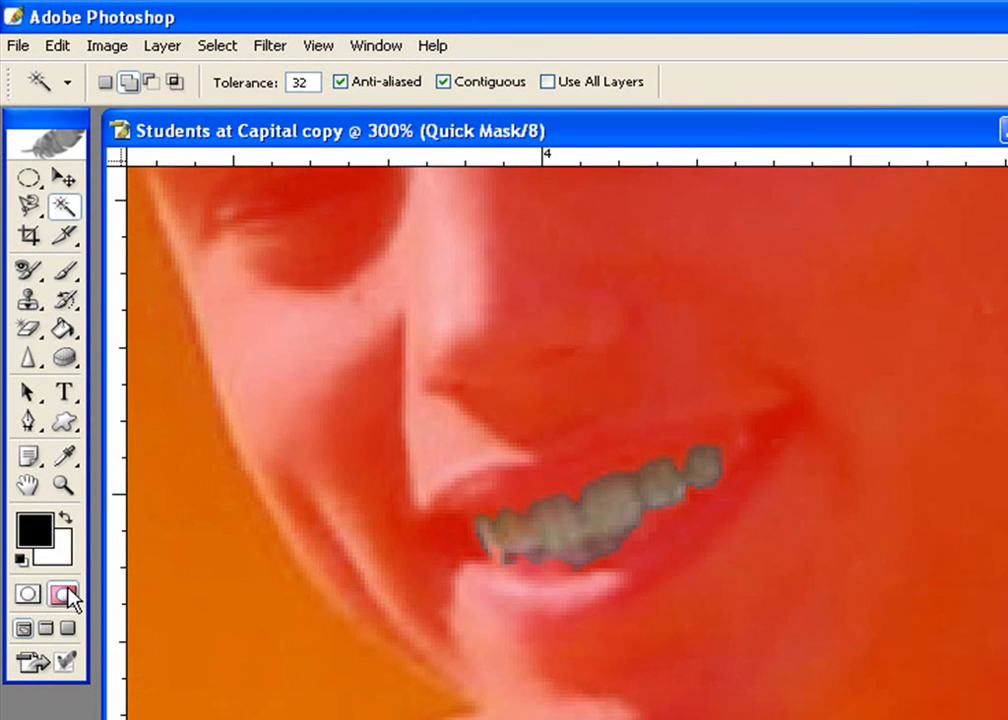
left_click(73, 519)
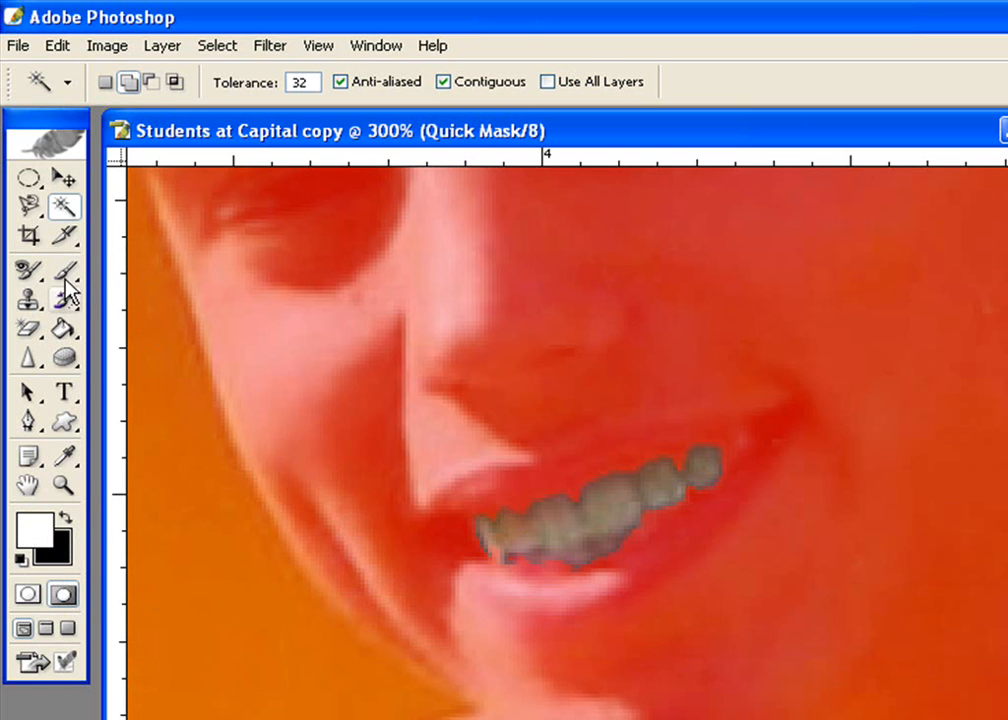
key("b")
mouse_move(698, 472)
left_mouse_down()
mouse_move(742, 452)
mouse_move(723, 442)
mouse_move(740, 430)
mouse_move(718, 459)
mouse_move(681, 471)
left_mouse_up()
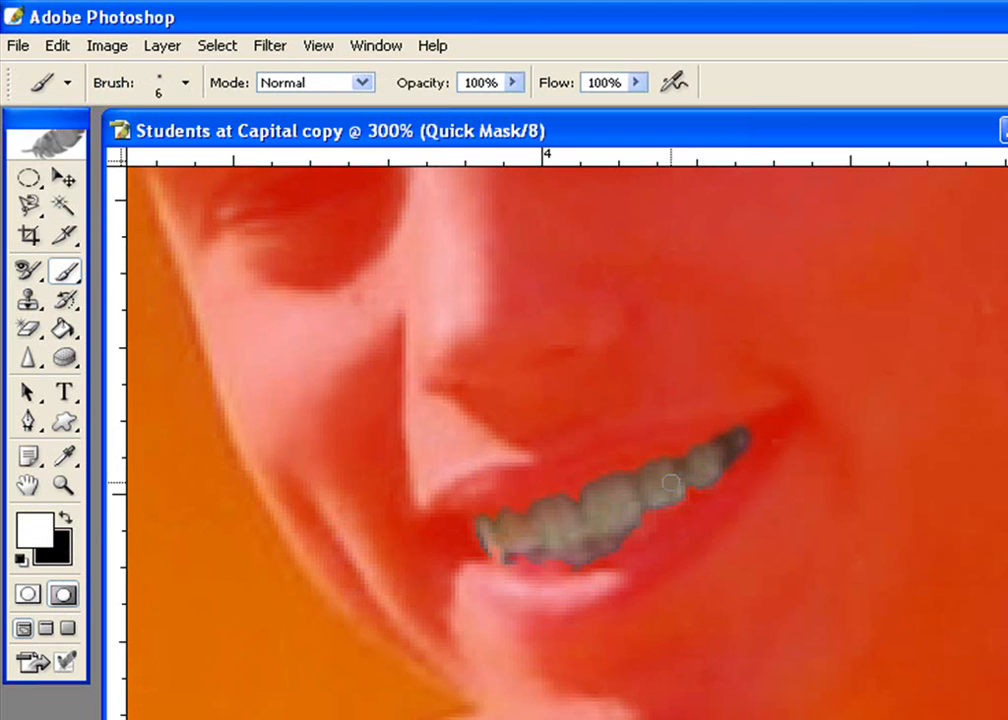
mouse_move(500, 546)
left_mouse_down()
mouse_move(472, 531)
mouse_move(479, 541)
left_mouse_up()
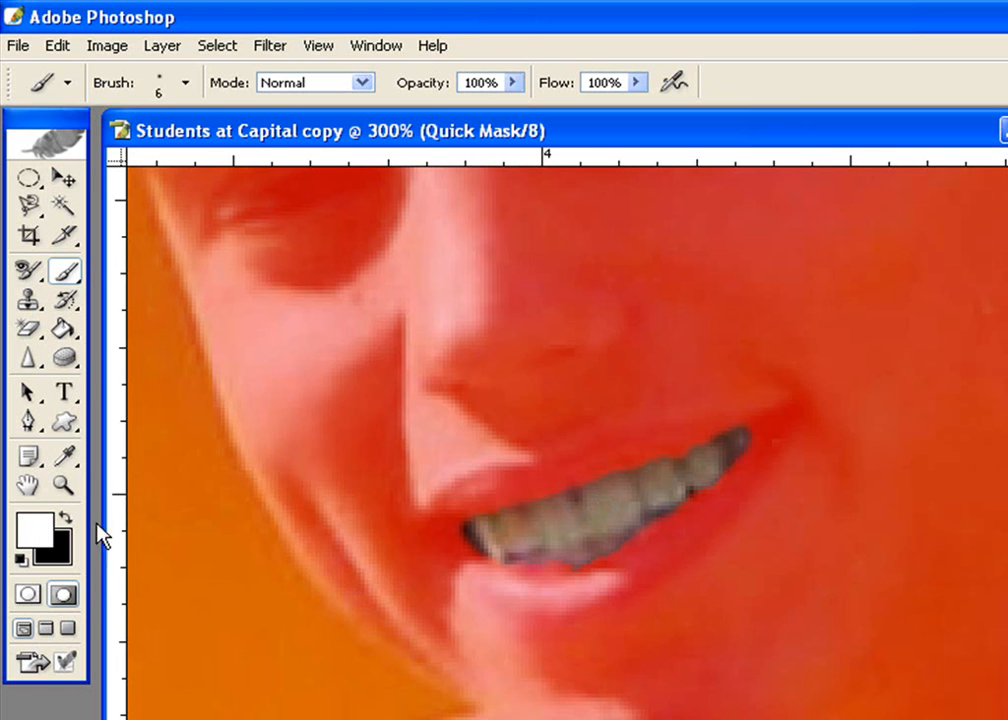
Paint black along the gums, lips and mouth corners to trim the mask to the teeth, and return to Standard mode.
left_click(66, 516)
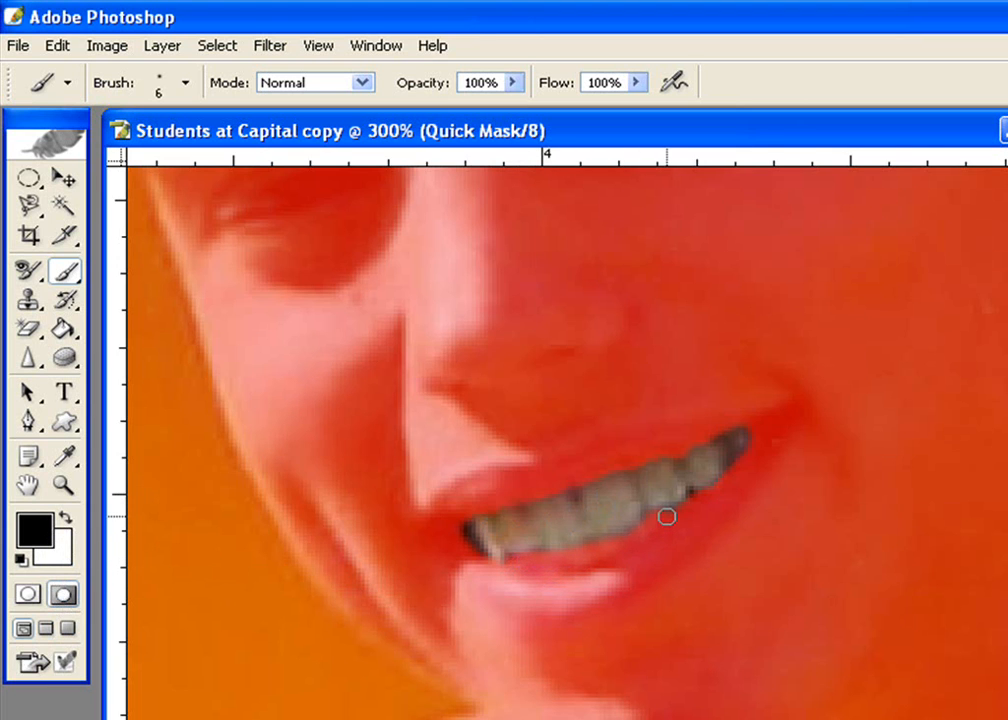
left_click(694, 492)
mouse_move(743, 461)
left_mouse_down()
mouse_move(731, 464)
mouse_move(755, 461)
left_mouse_up()
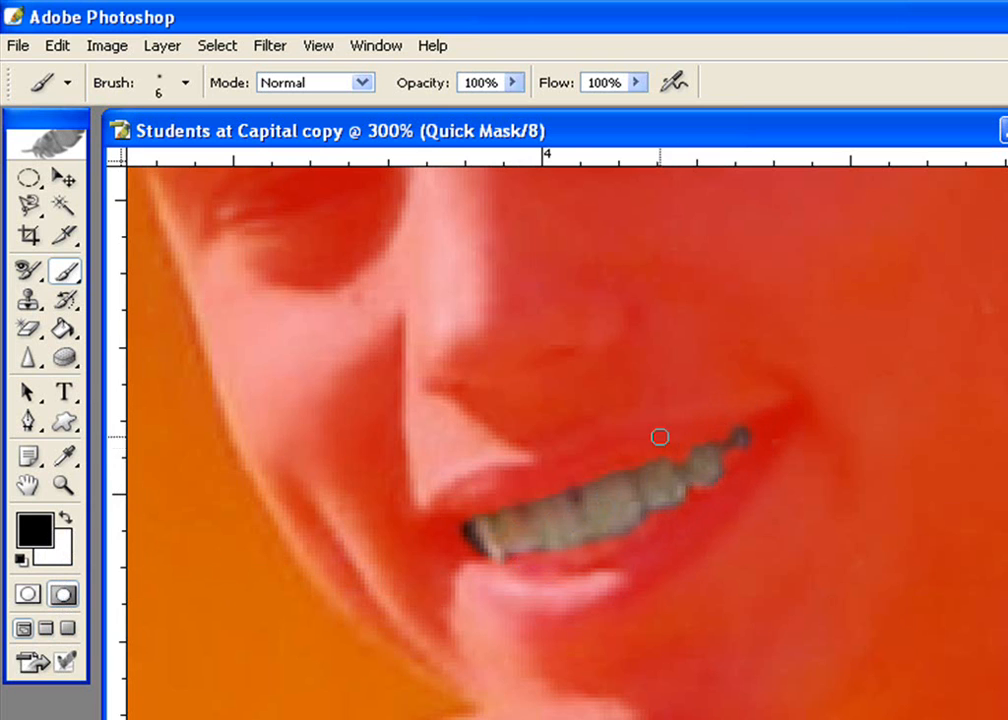
left_click(628, 465)
left_click(574, 484)
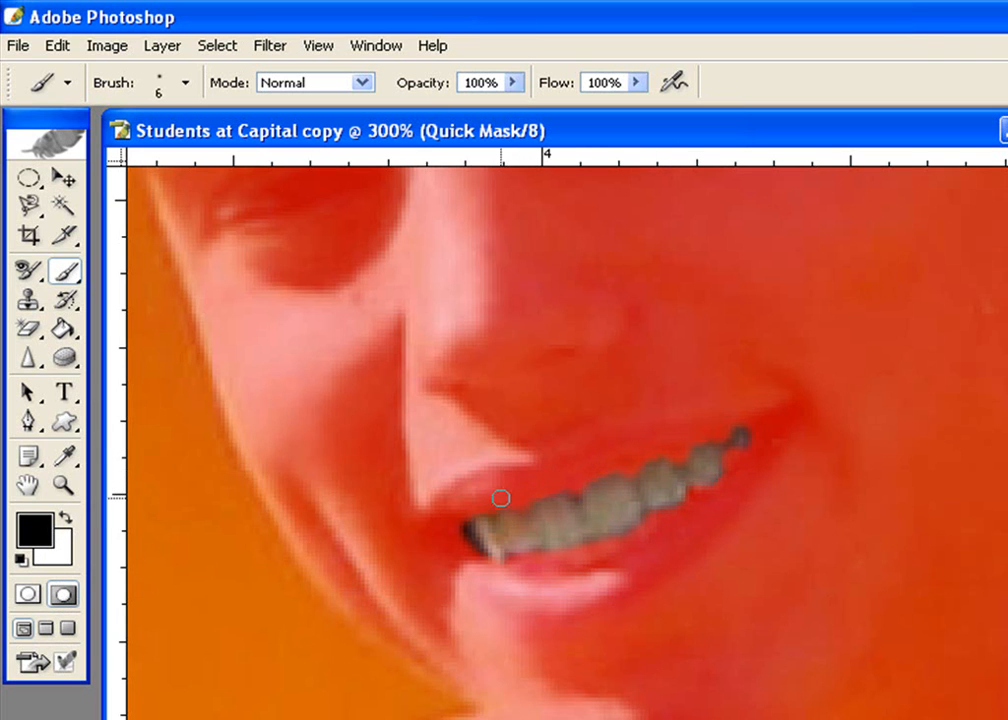
left_click_drag(460, 522, 477, 557)
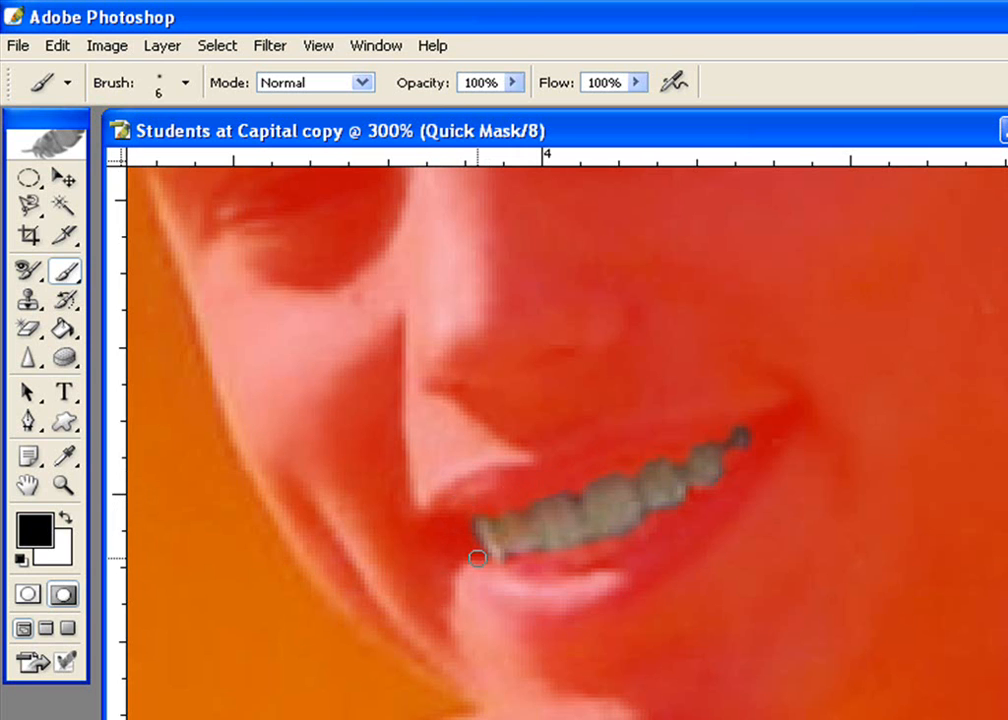
left_click(27, 594)
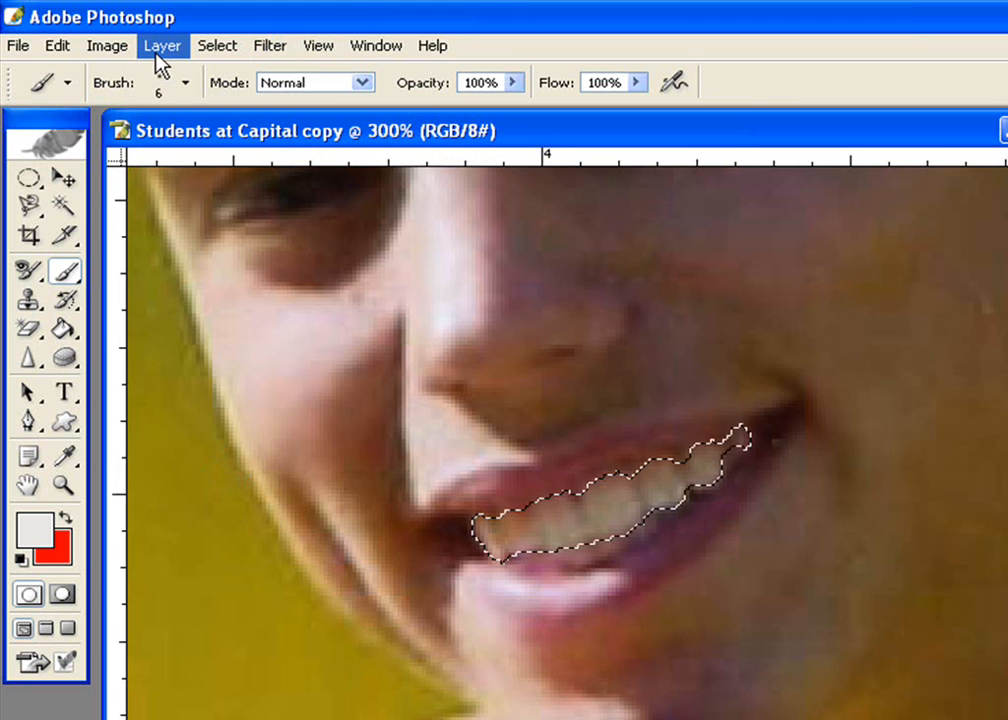
Apply Replace Color to the teeth selection, sampling the image and changing the target color to off-white E9E6E4.
left_click(117, 46)
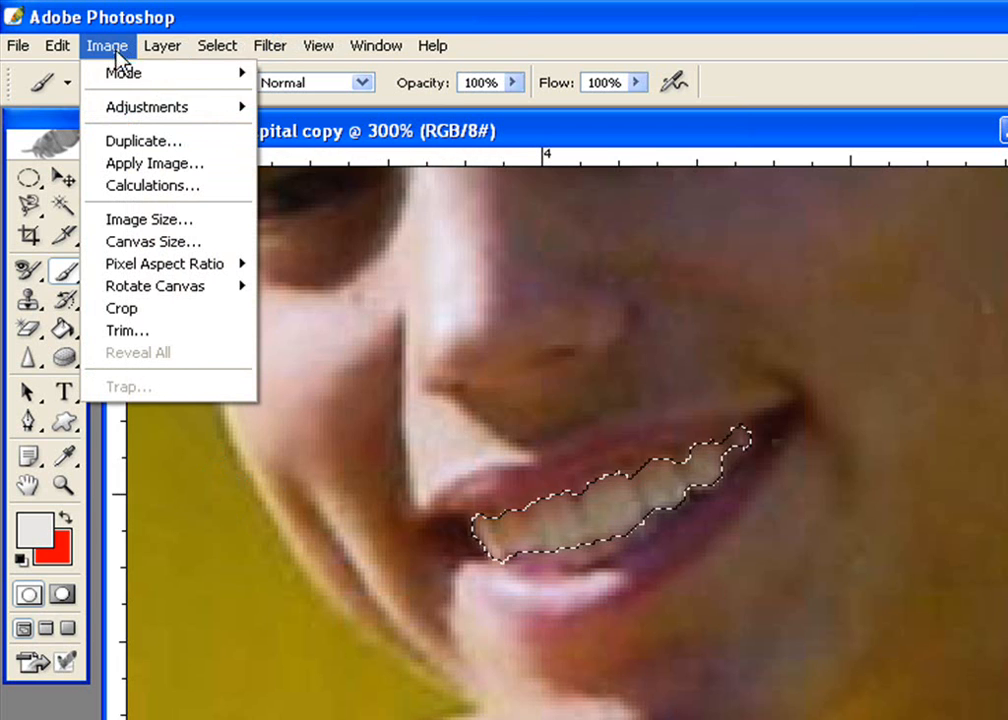
mouse_move(130, 108)
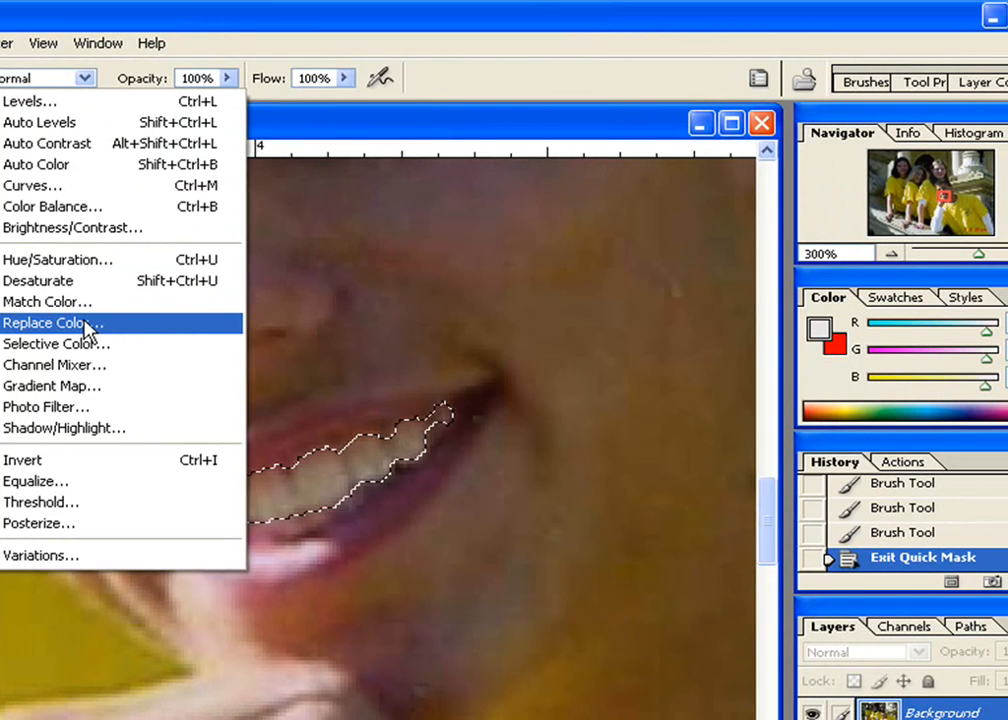
left_click(363, 342)
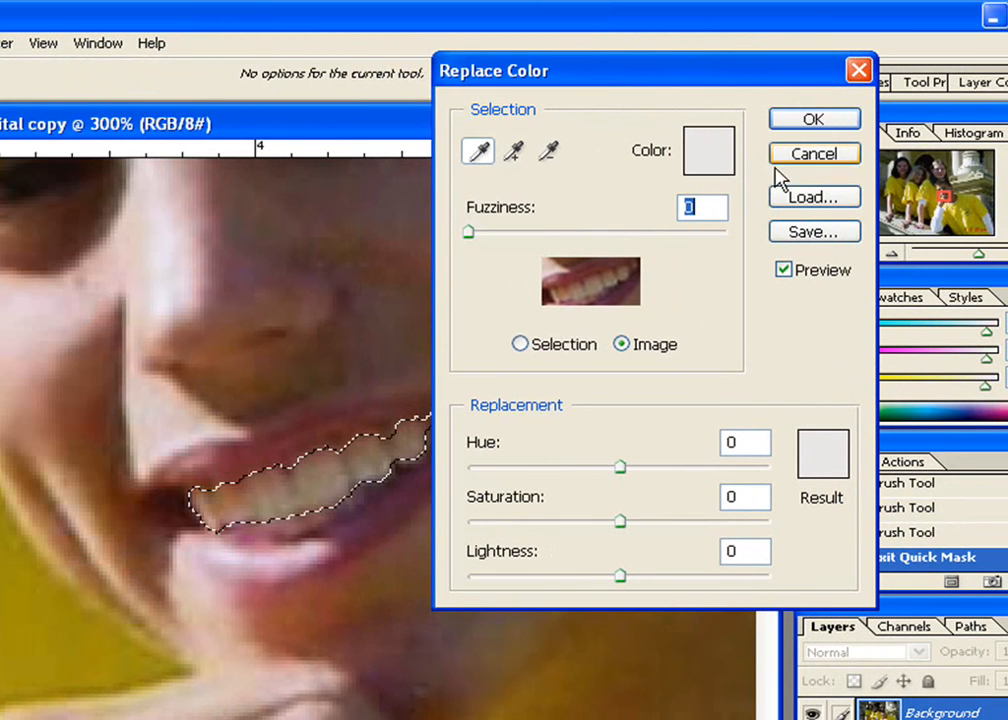
left_click(370, 457)
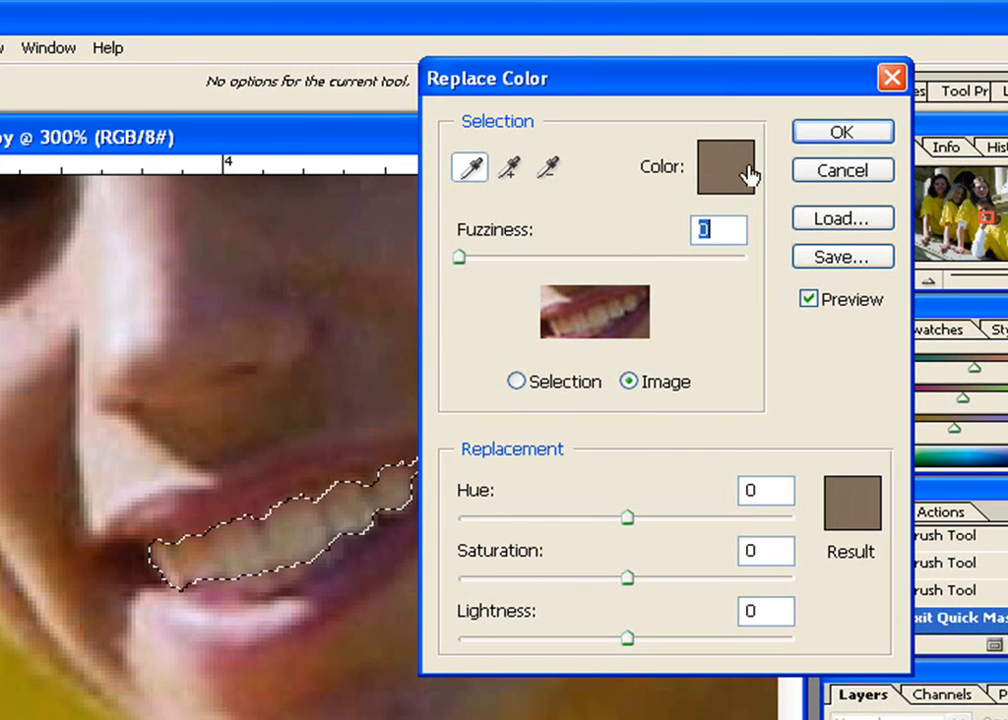
left_click(738, 169)
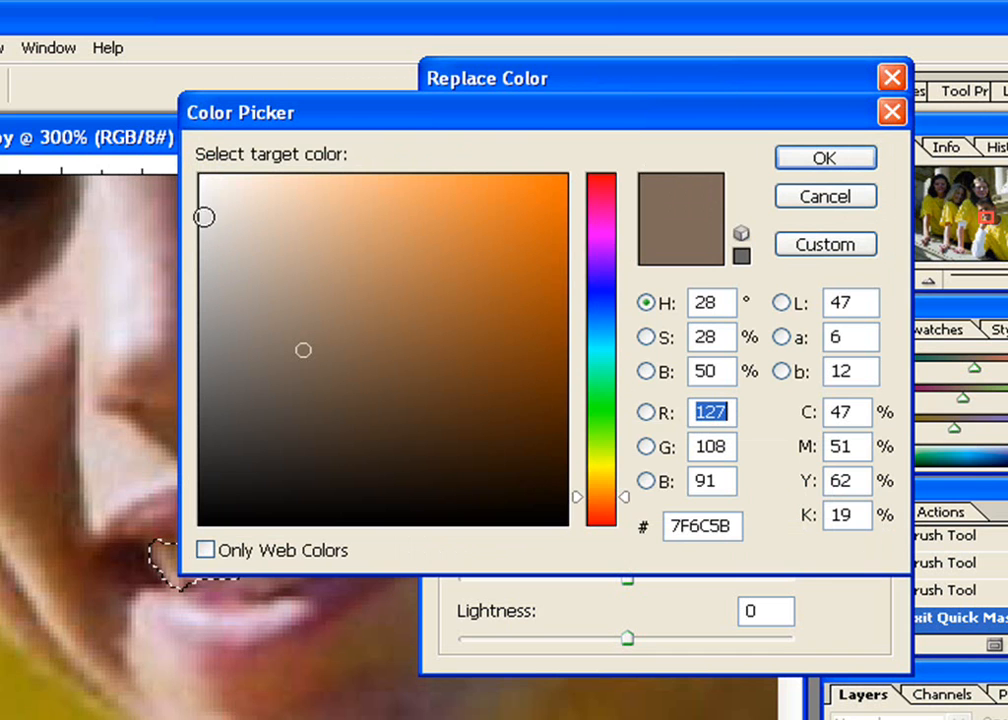
left_click(208, 204)
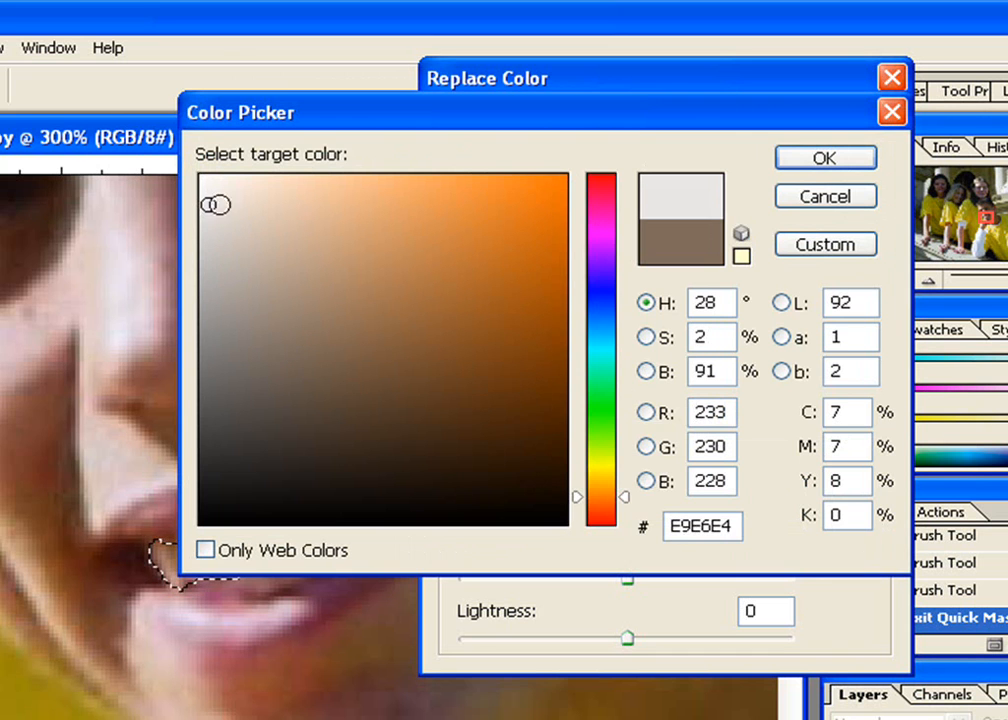
left_click(800, 160)
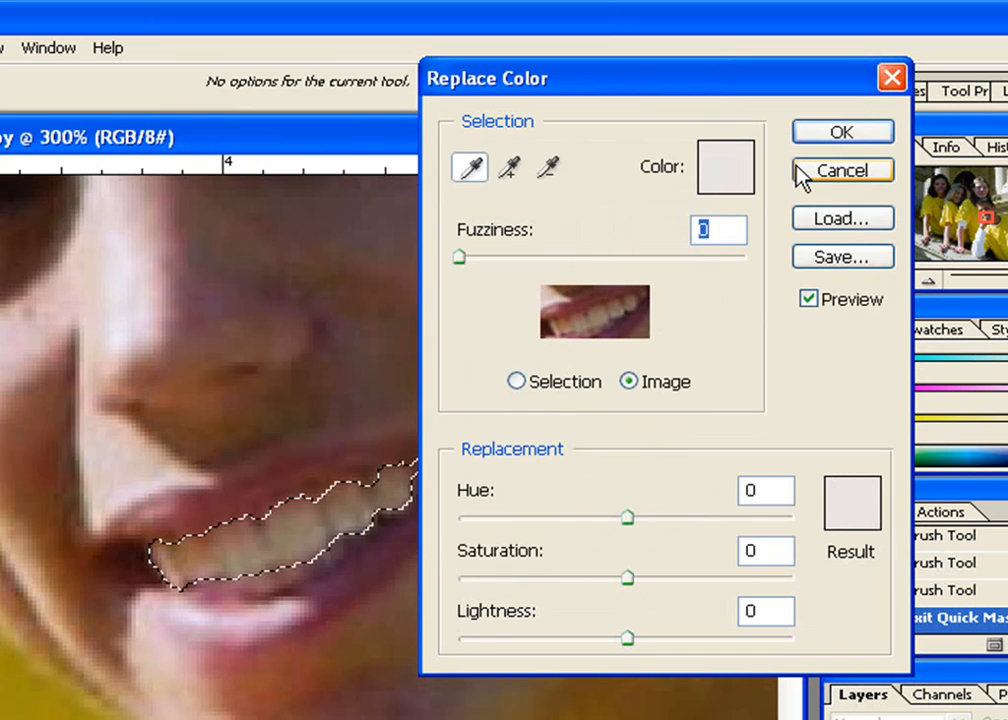
left_click(831, 126)
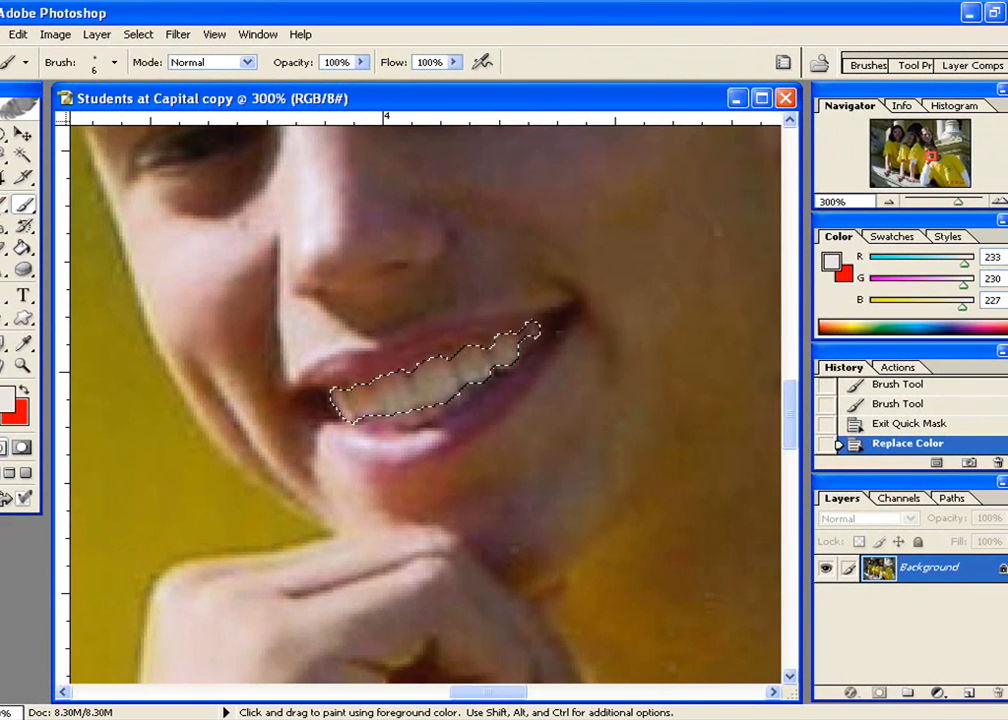
Paint over all the selected teeth with the Color Replacement Tool at brush size 13 in Color mode, using the off-white foreground.
left_click(5, 204)
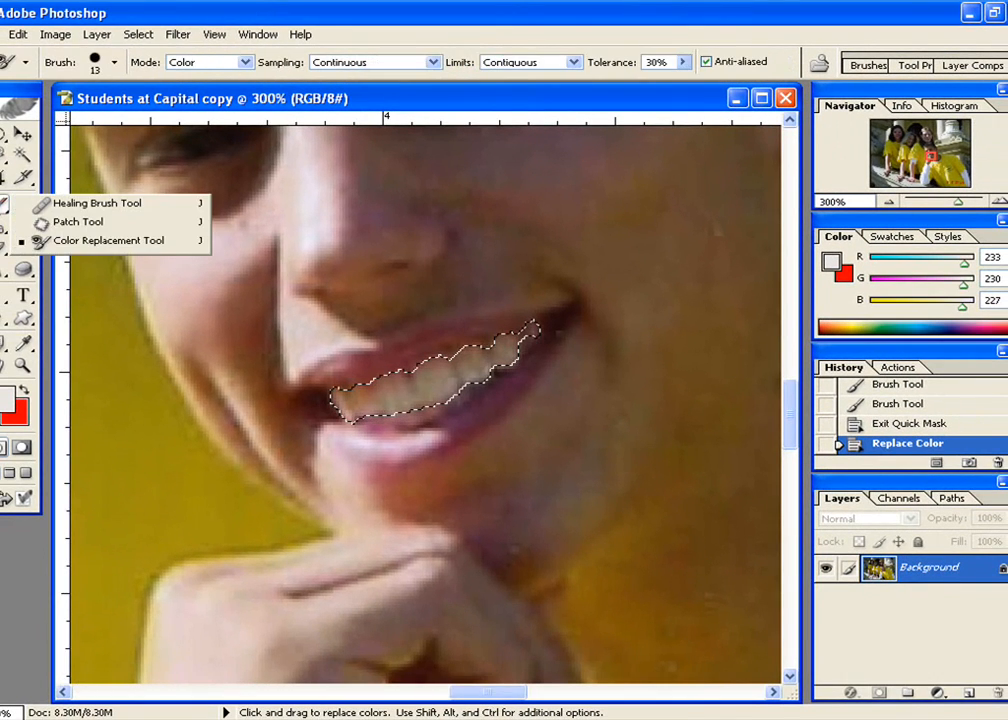
left_click(75, 242)
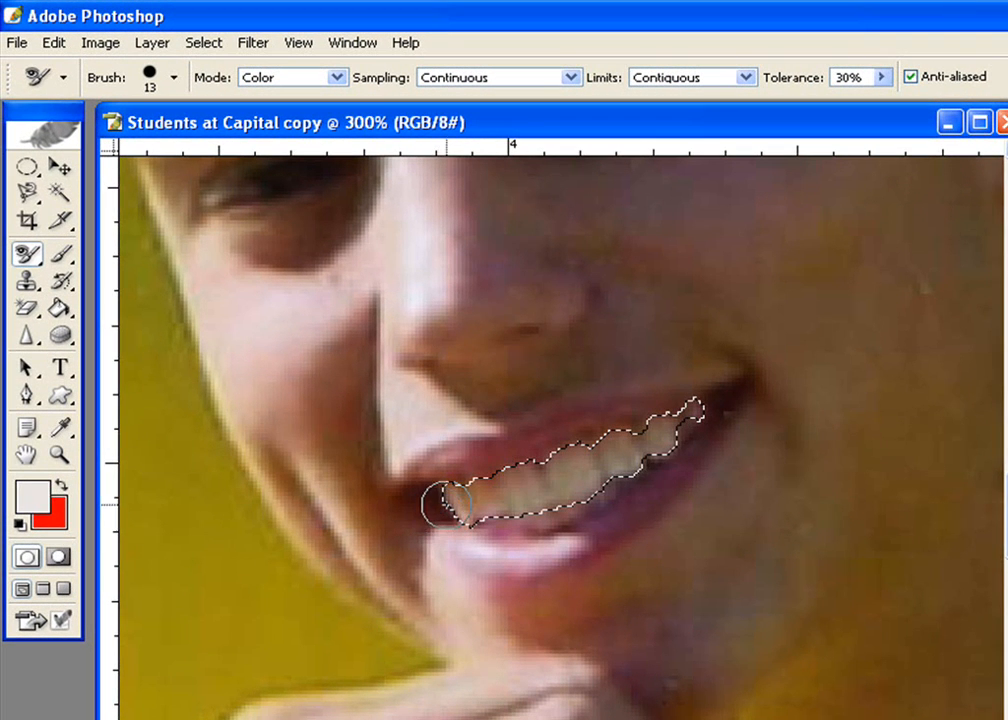
mouse_move(414, 485)
left_mouse_down()
mouse_move(603, 447)
mouse_move(661, 400)
left_mouse_up()
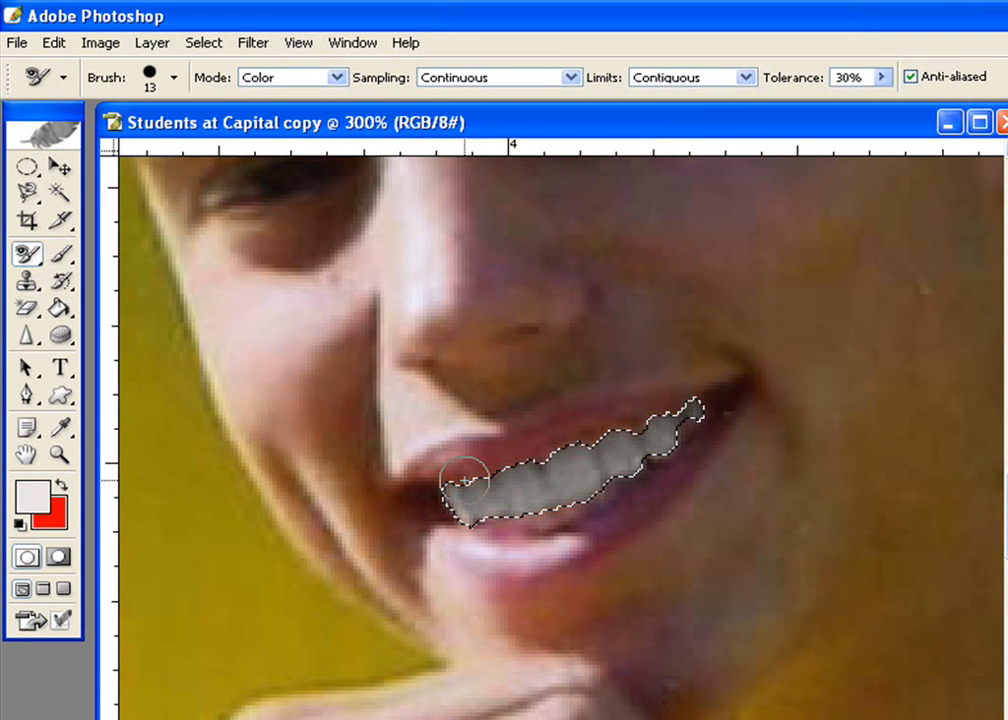
left_click_drag(632, 462, 704, 412)
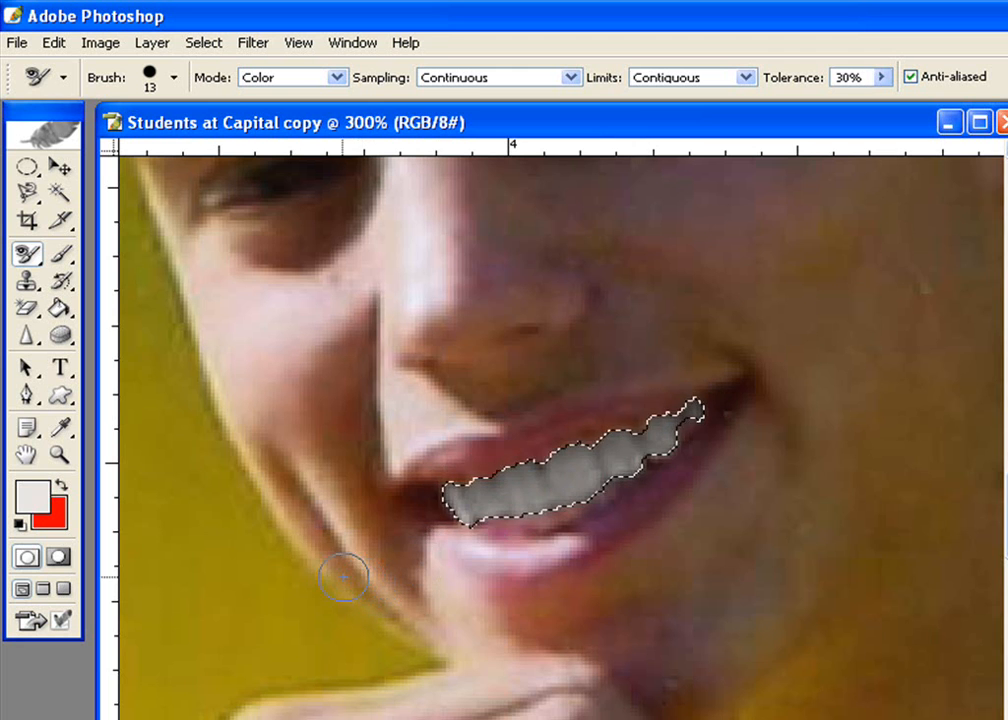
Fade the color replacement on the teeth, trying 75% and settling on 65% opacity.
left_click(47, 41)
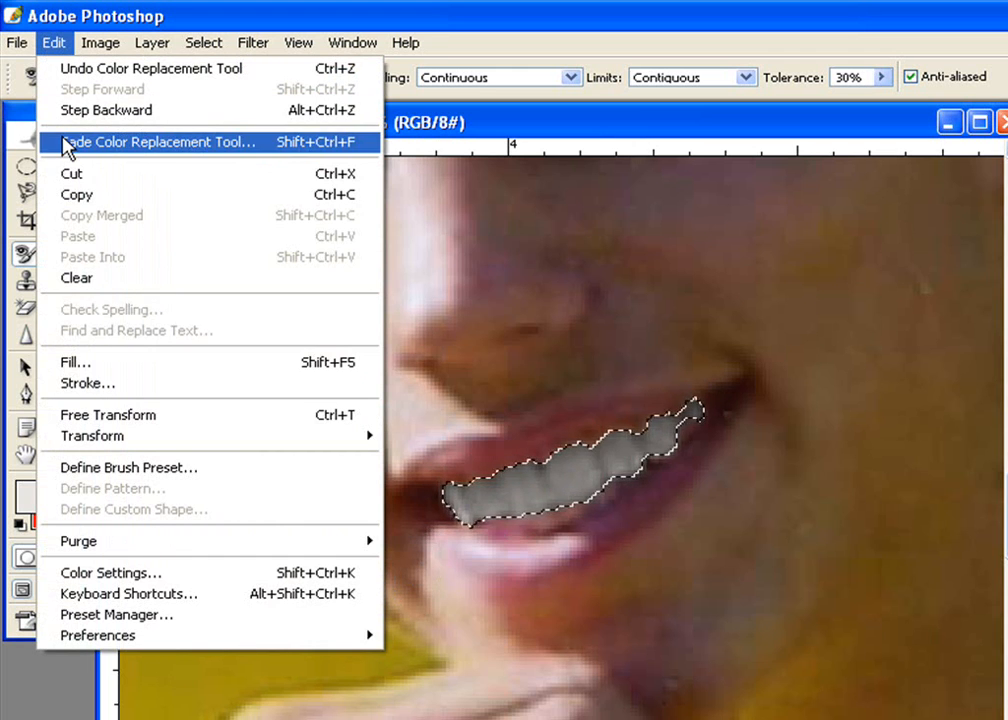
left_click(68, 145)
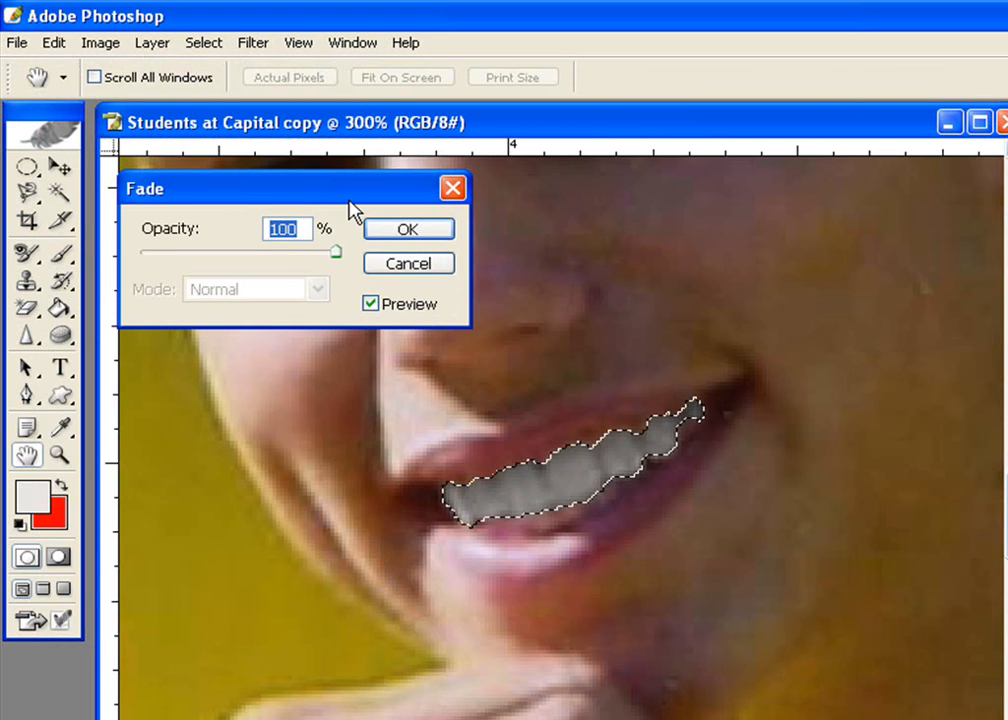
type("75")
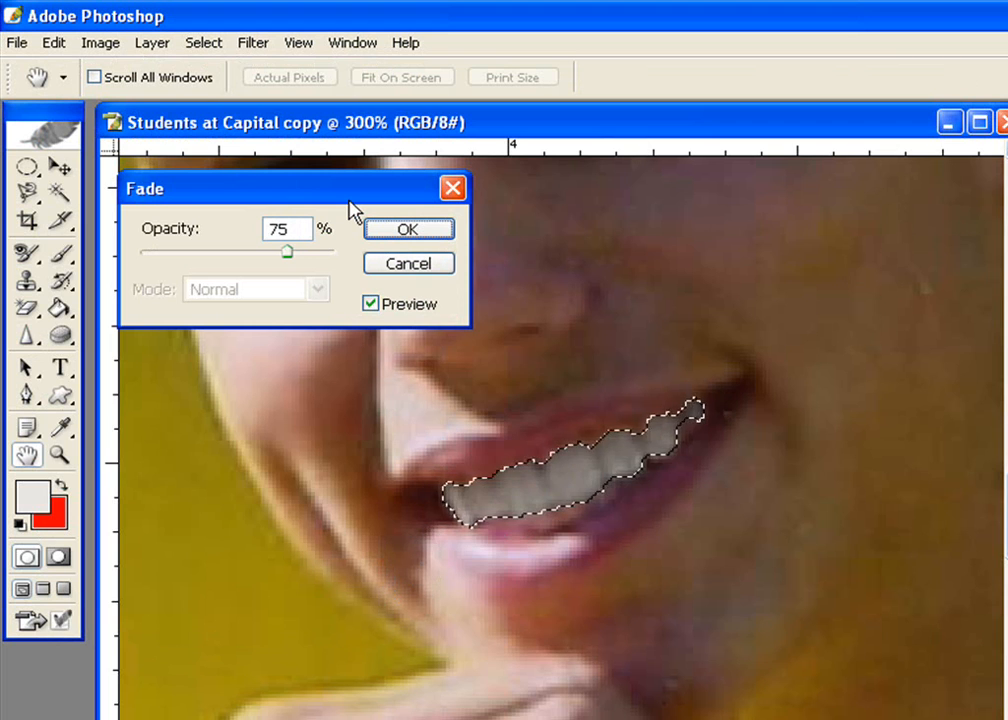
left_click_drag(299, 228, 220, 243)
type("65")
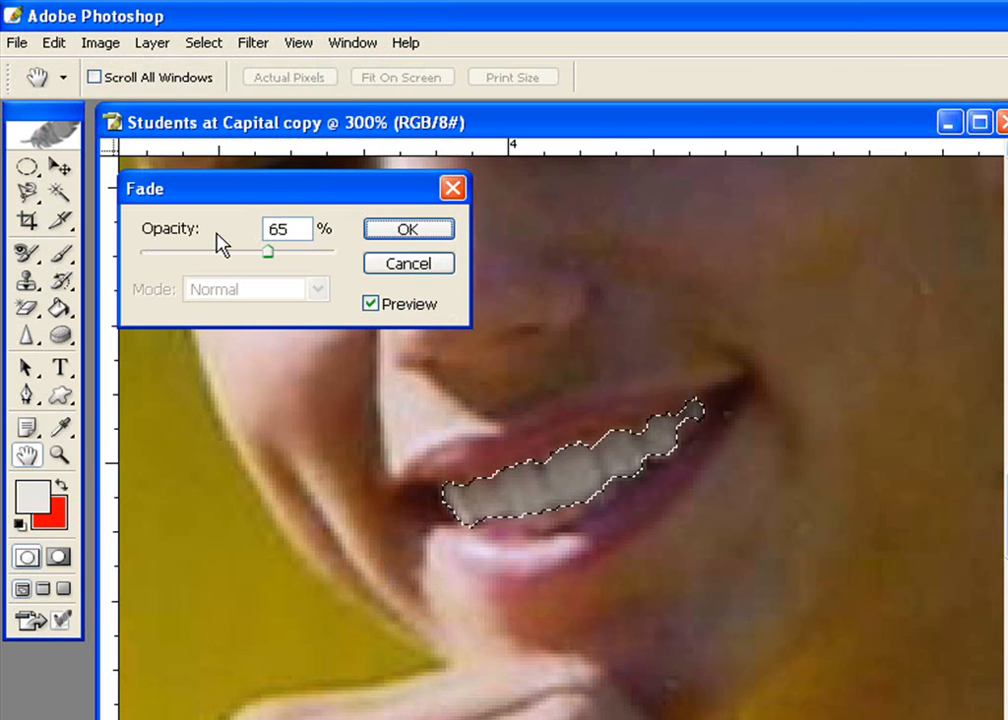
left_click(408, 229)
key("j")
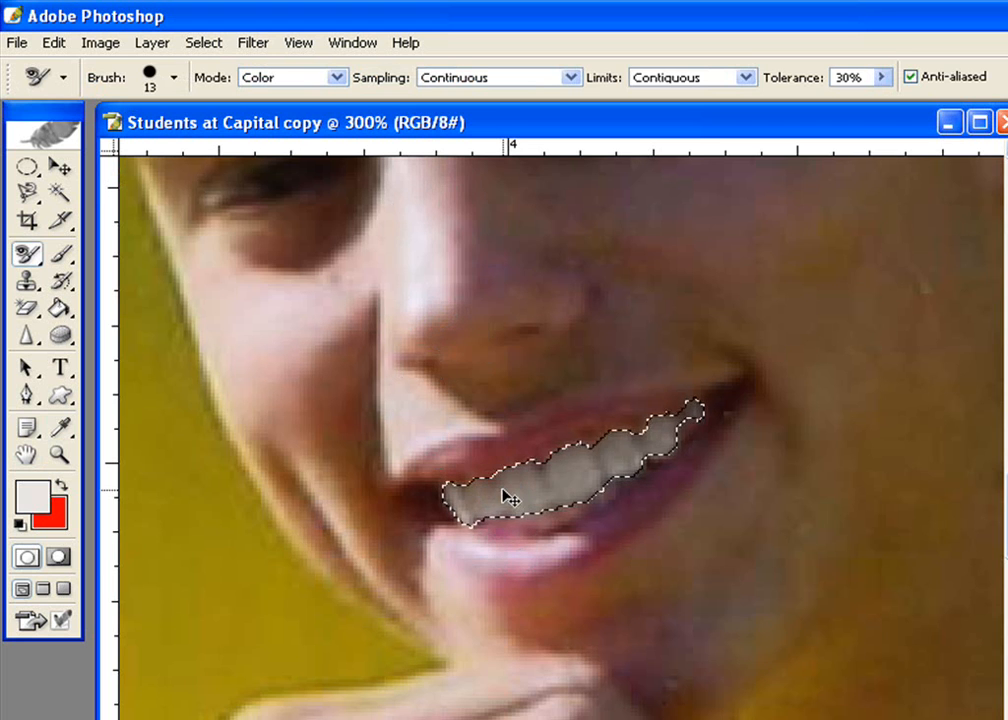
Fit the whole photo on screen and zoom to 66.7% on the man's face to inspect the whitened teeth.
left_click(300, 45)
left_click(338, 204)
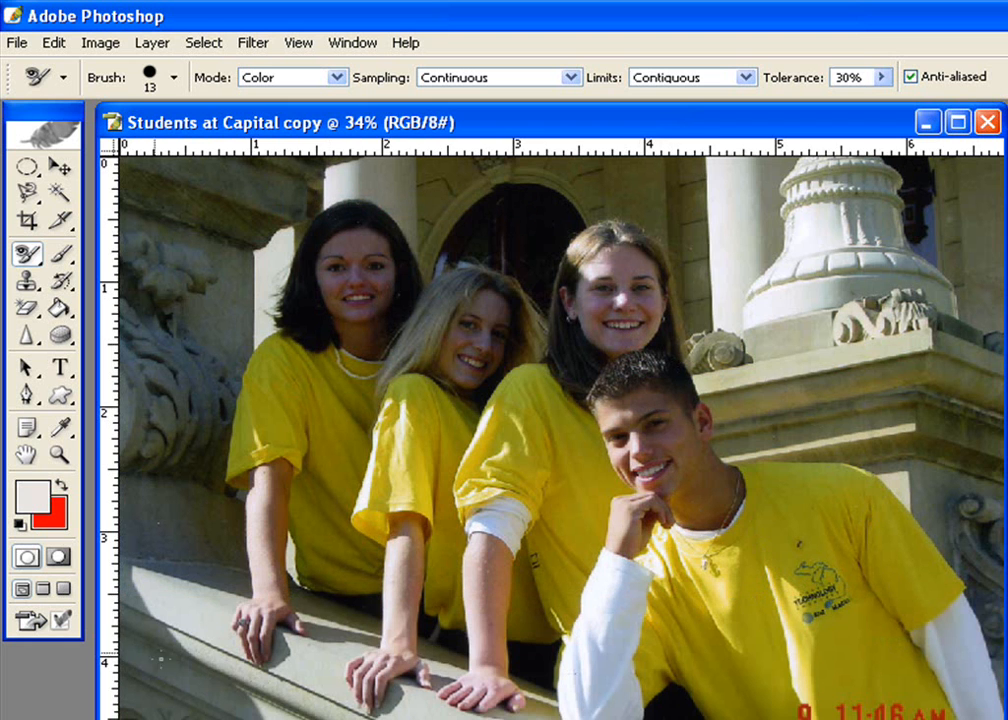
left_click(59, 454)
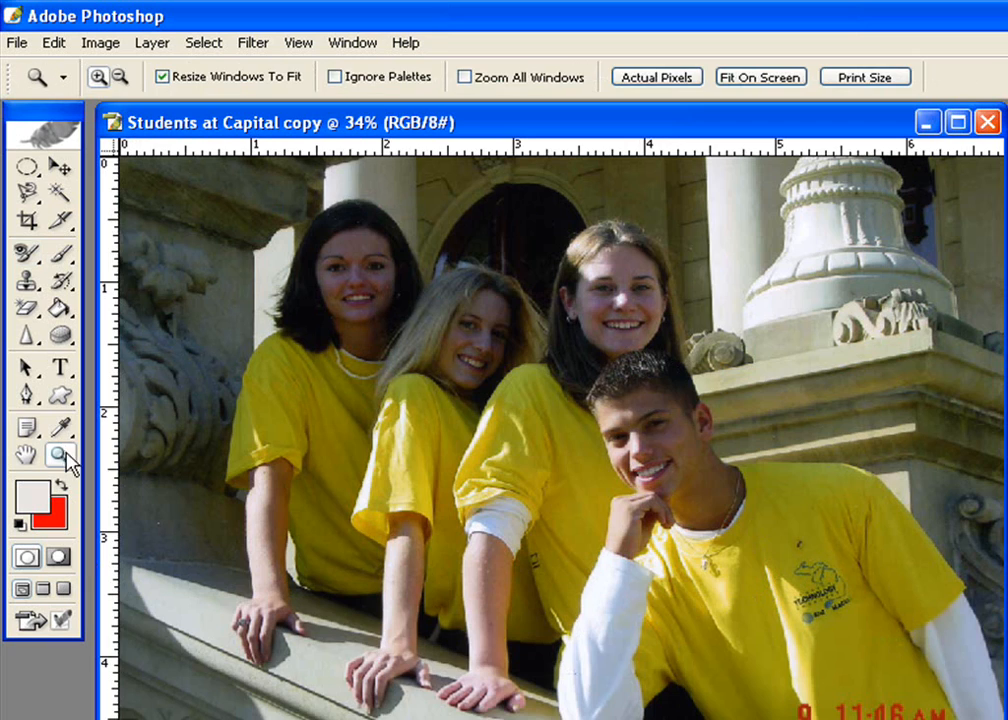
left_click(671, 489)
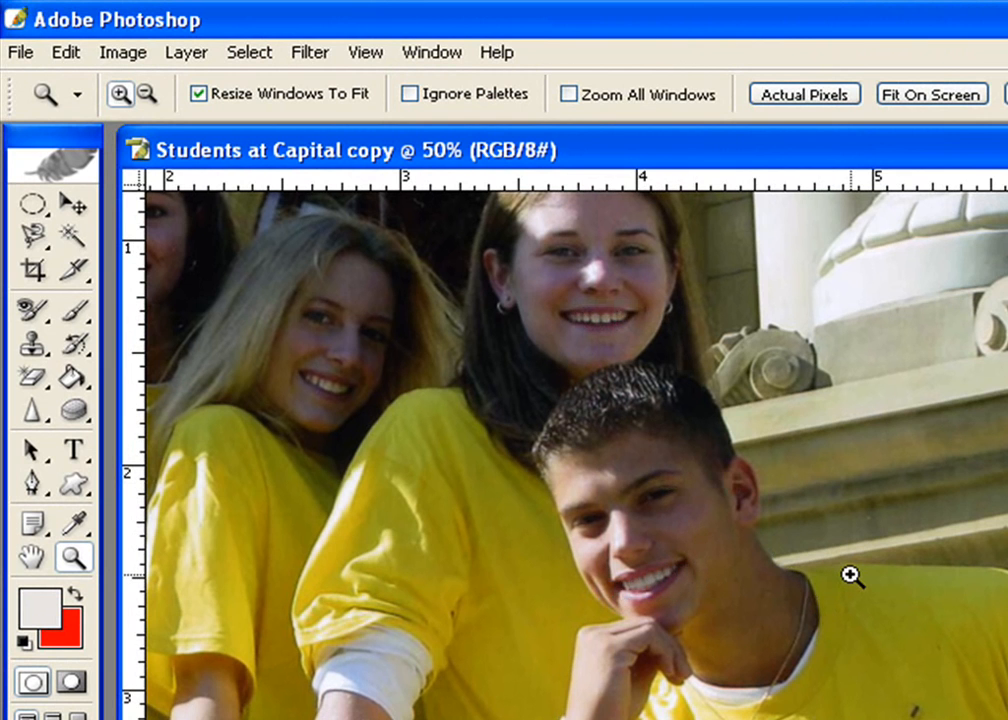
left_click(772, 582)
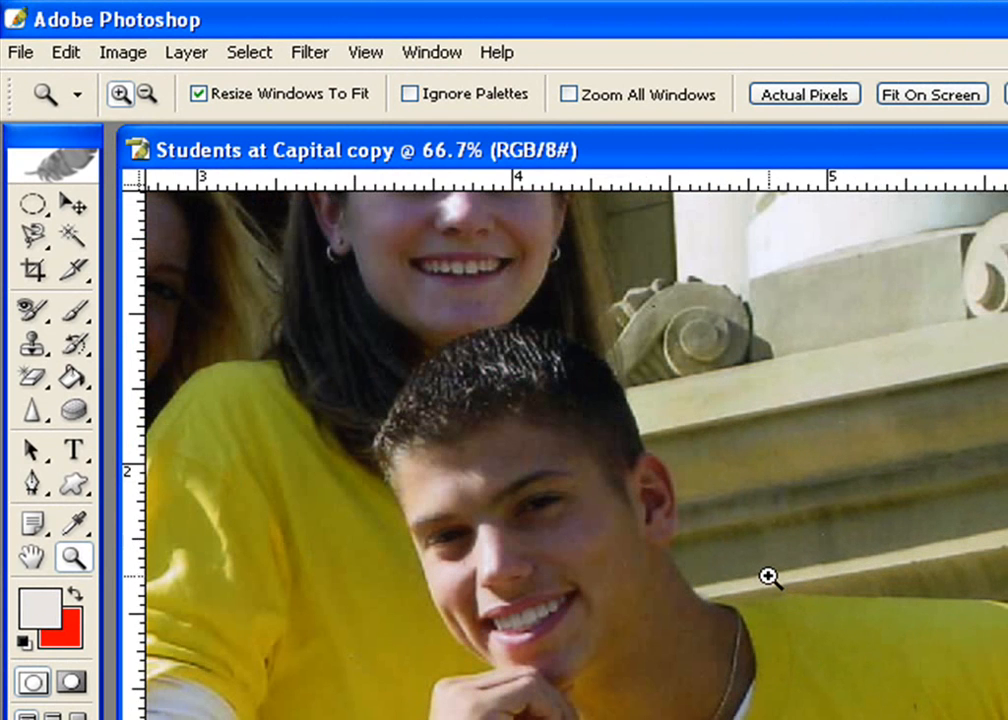